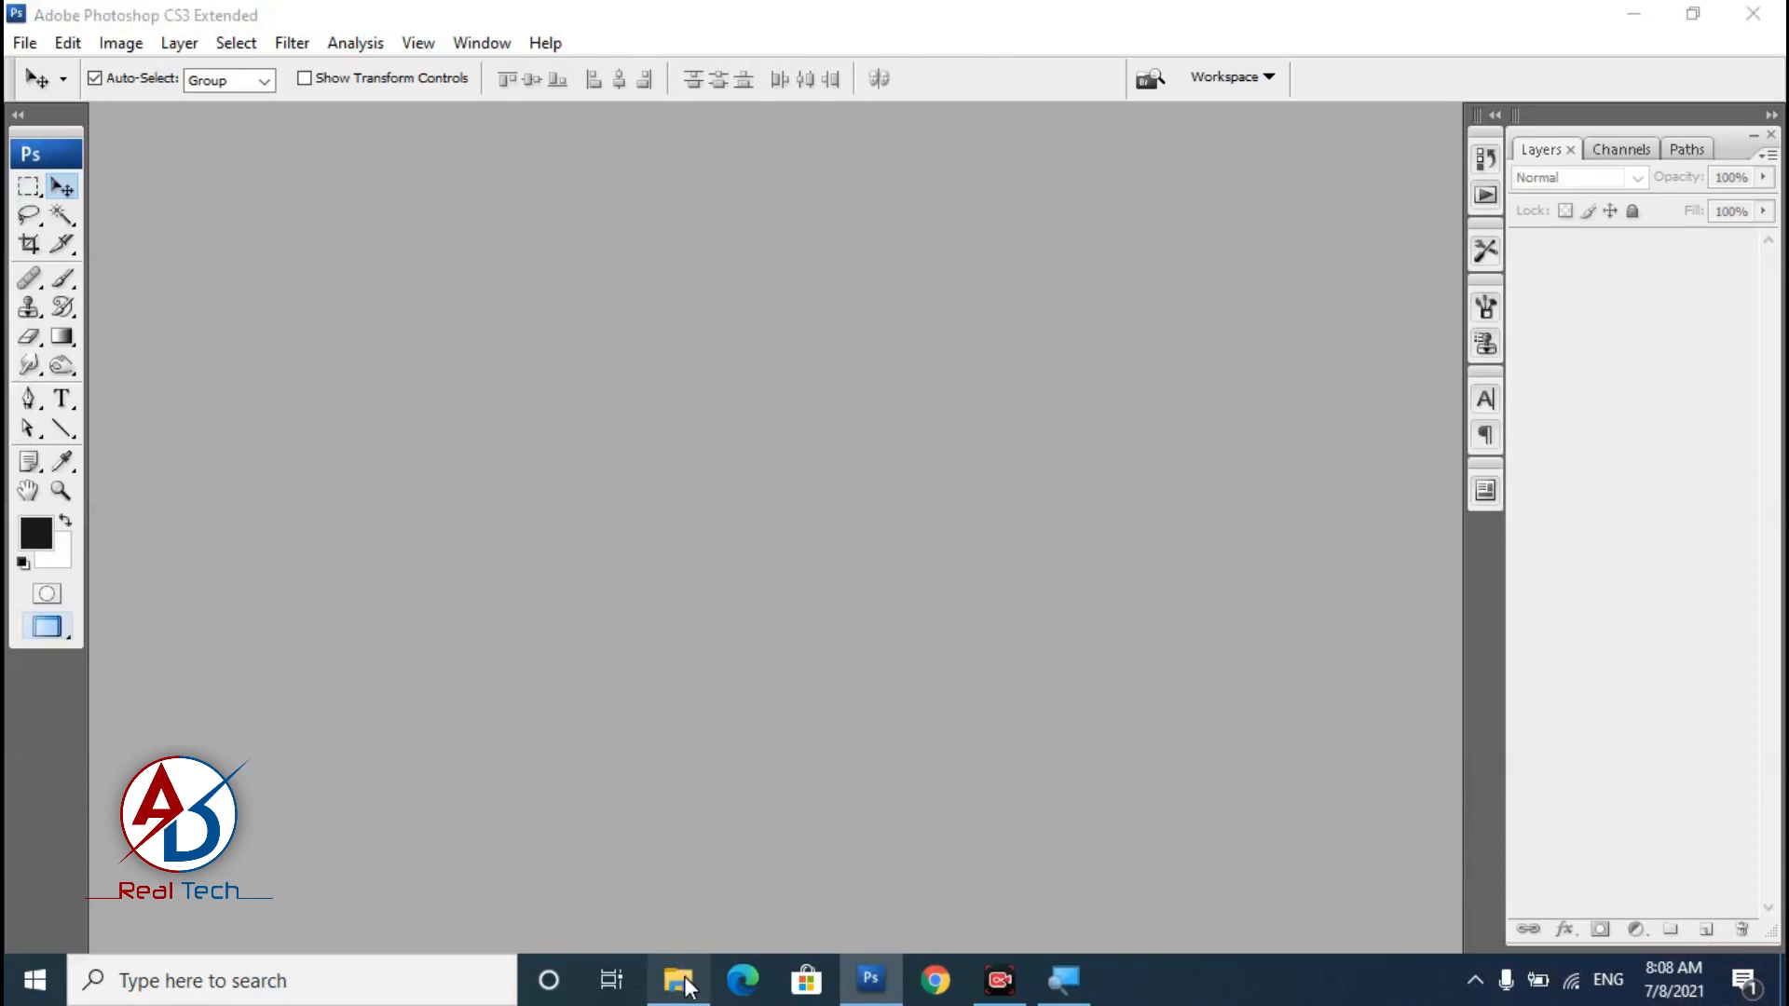
Open the baby photo Untitled-1 from the lord shiva folder in Photoshop and switch to full screen mode with menu bar.
left_click(678, 978)
left_click_drag(1435, 327, 1020, 563)
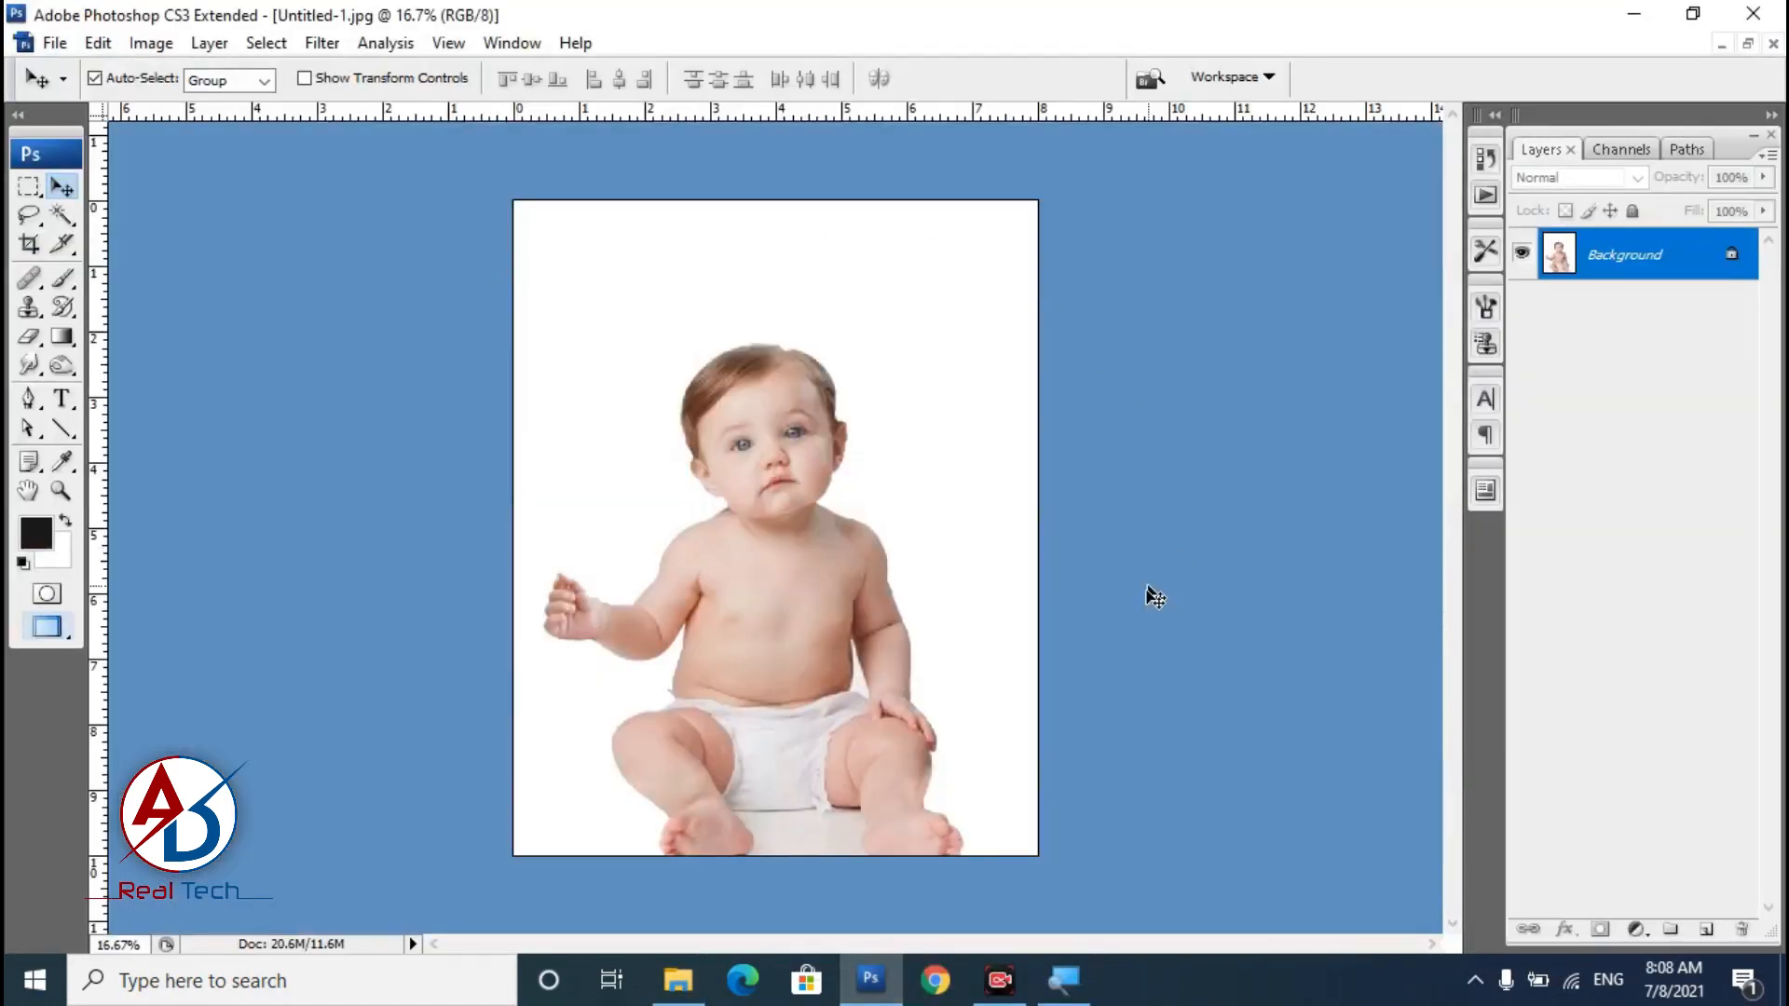
key("f")
scroll(1078, 582, "up", 2)
left_click_drag(1151, 540, 1031, 481)
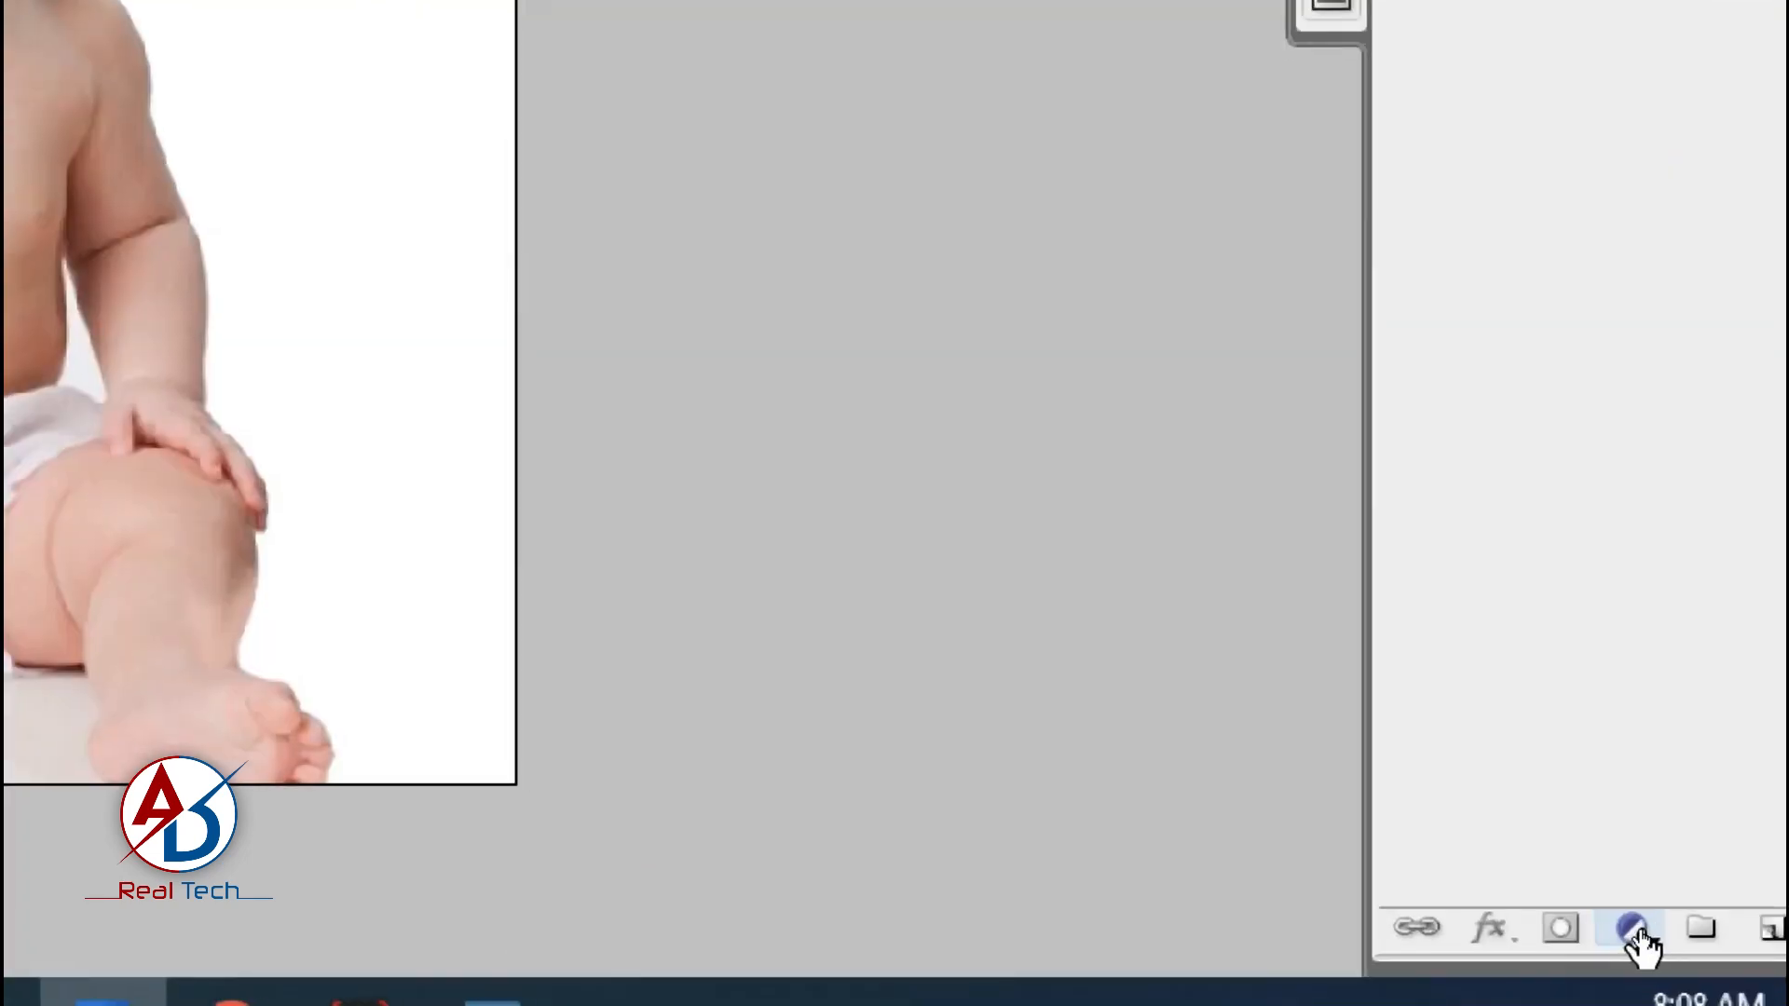
Add a Hue/Saturation adjustment layer with the master hue at -130 to turn the baby's skin blue.
left_click(1637, 930)
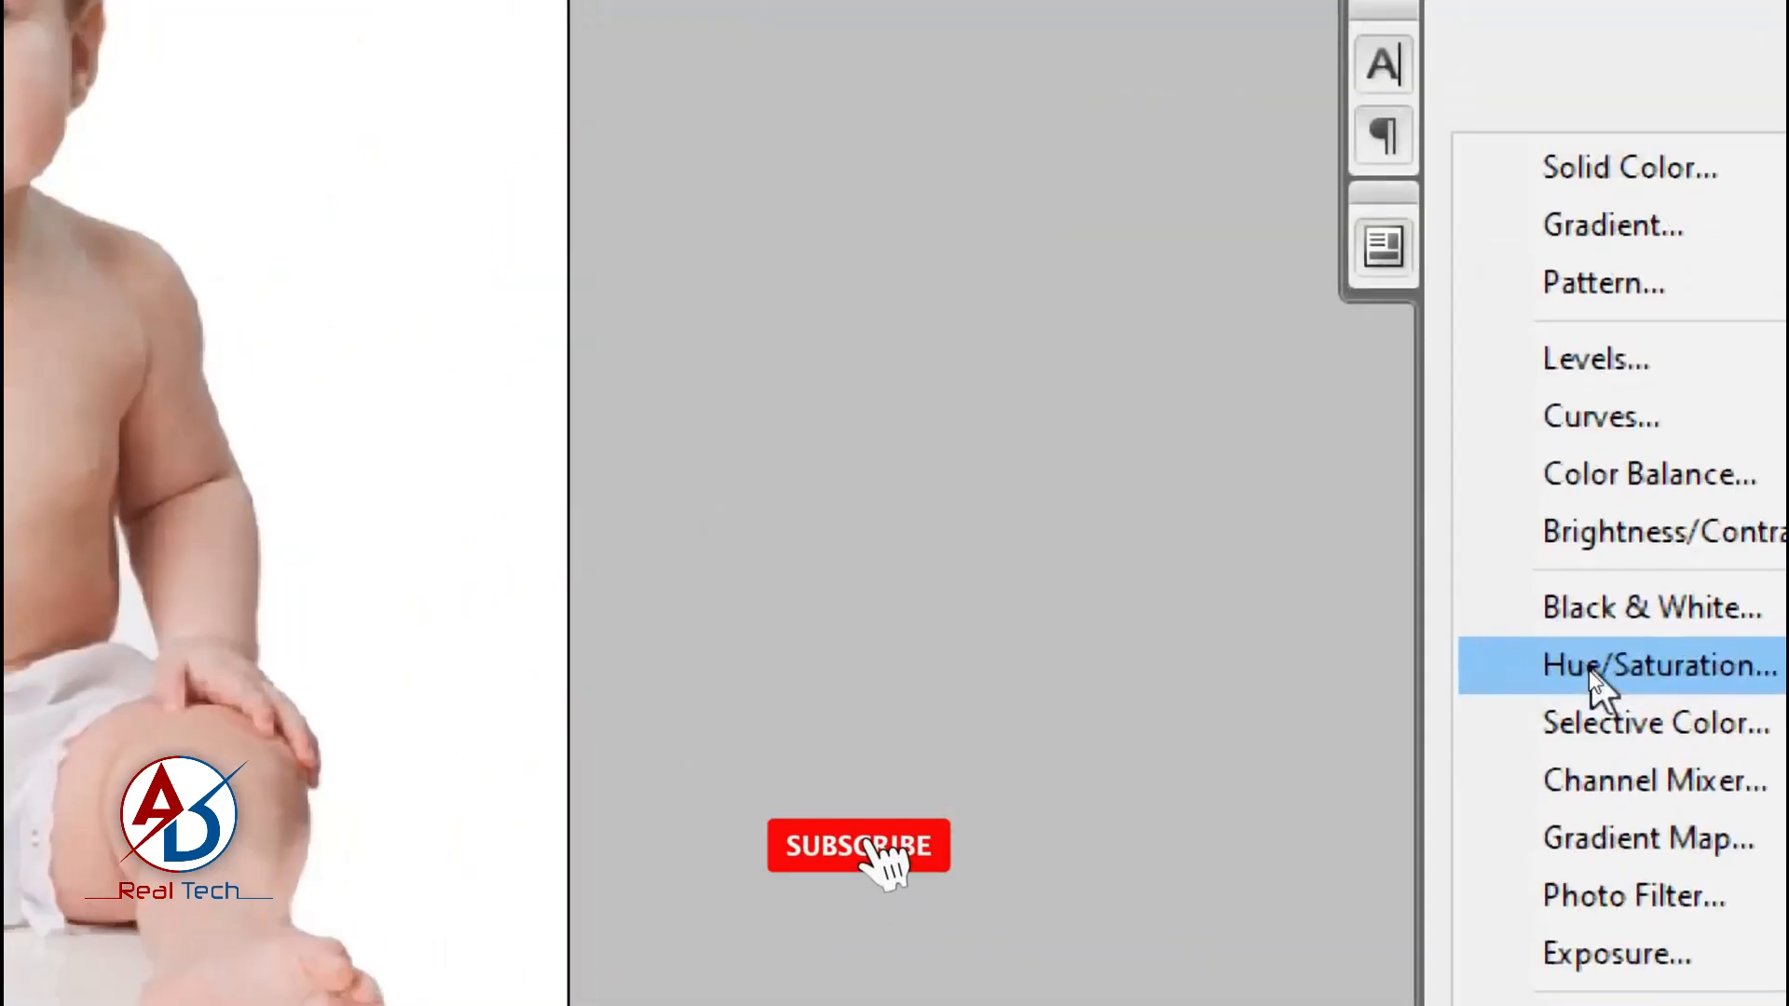
left_click(1593, 671)
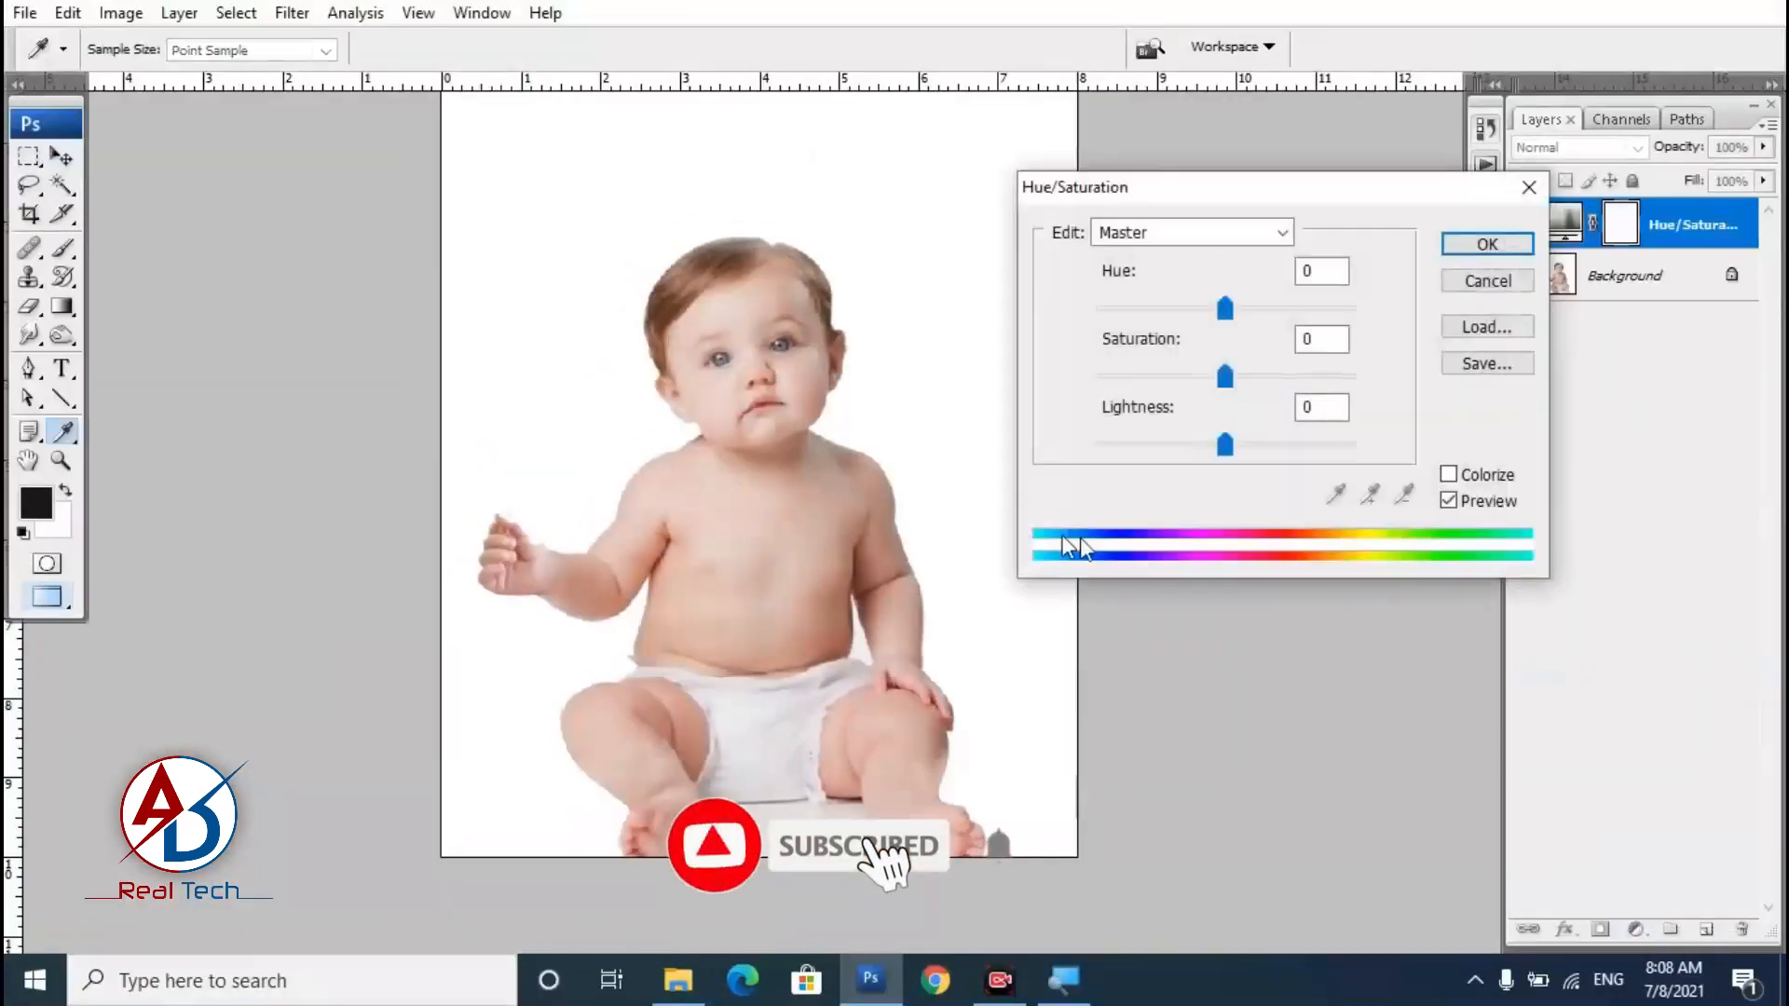
left_click_drag(1227, 313, 1124, 316)
left_click(1487, 243)
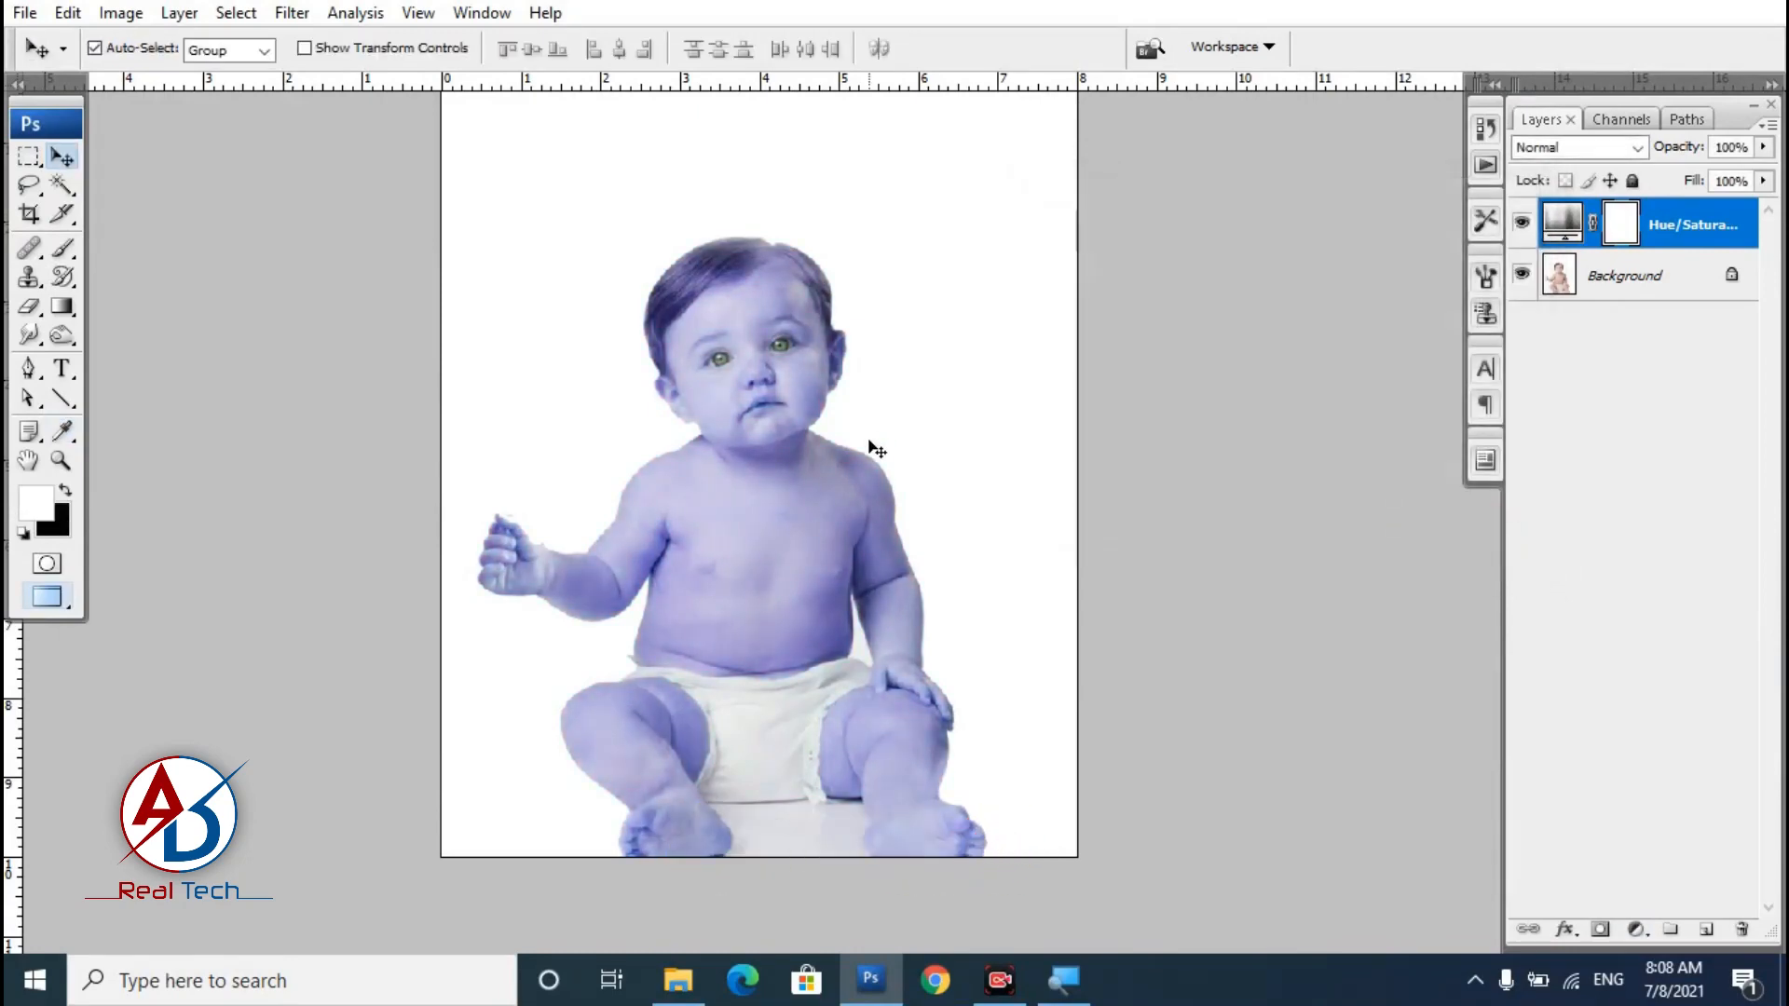
Add another mask to the Hue/Saturation layer and brush over the baby's lips with small soft black strokes to restore their natural colour.
scroll(858, 428, "up", 2)
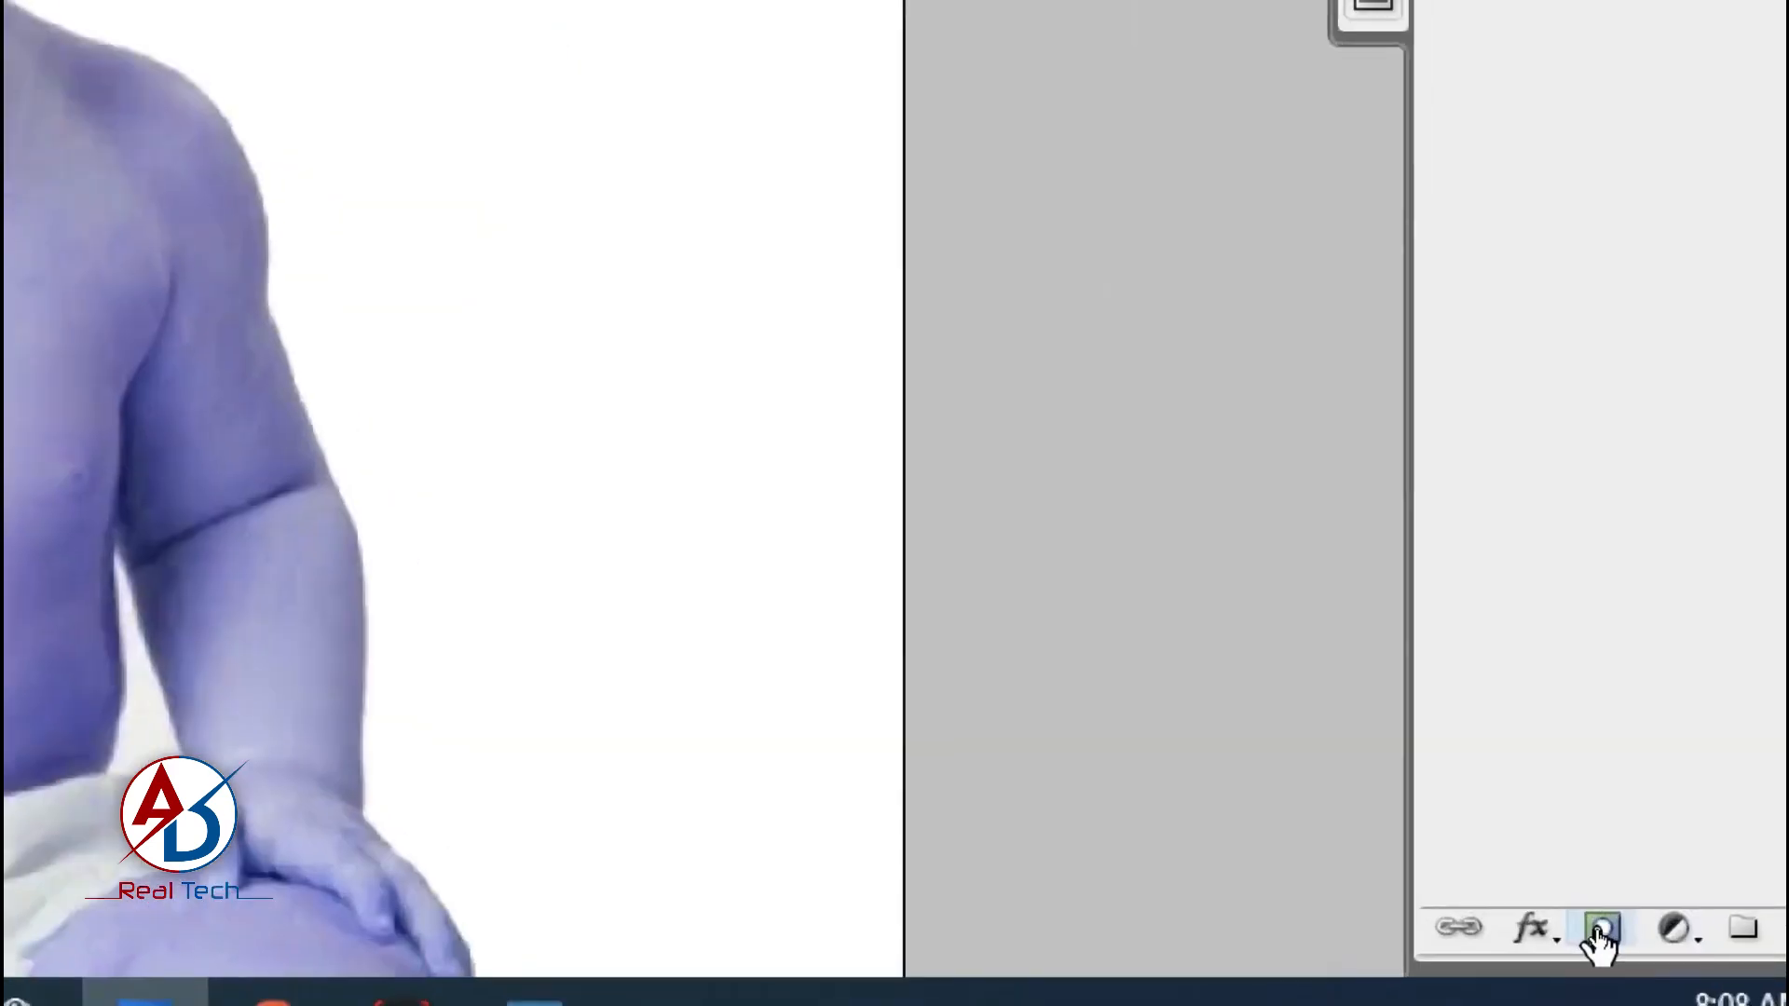
left_click(1599, 930)
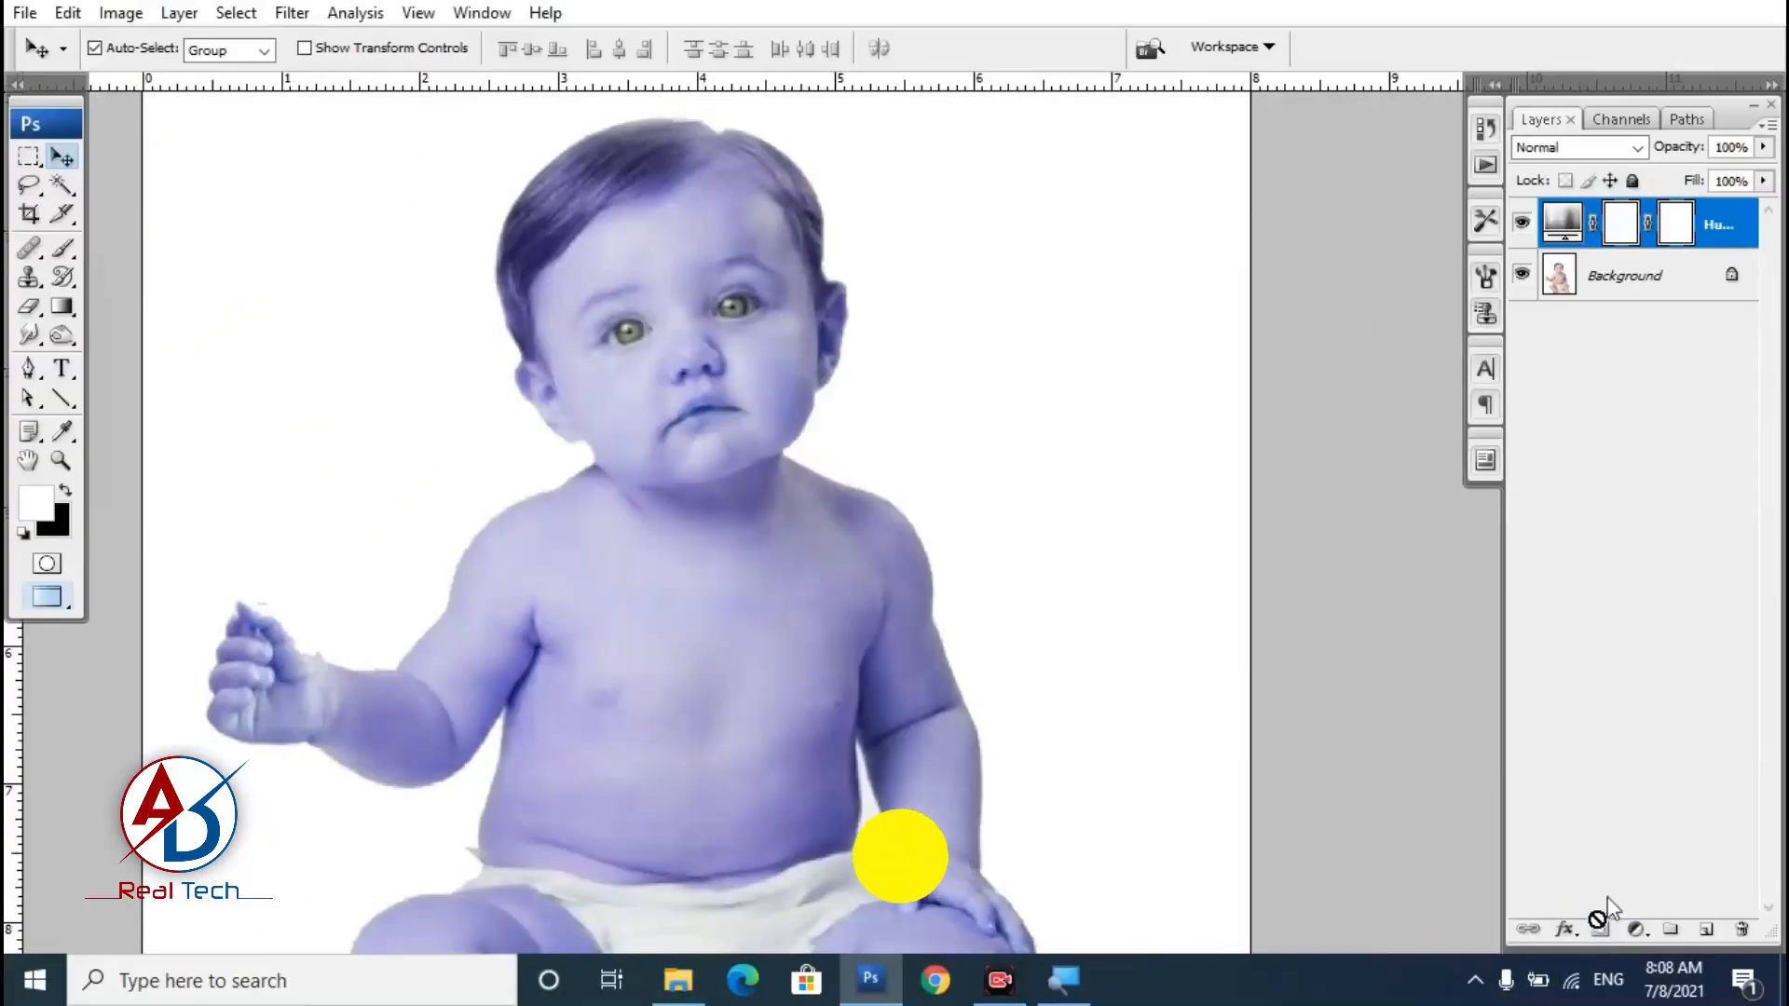
left_click(63, 252)
left_click(66, 490)
scroll(708, 494, "up", 2)
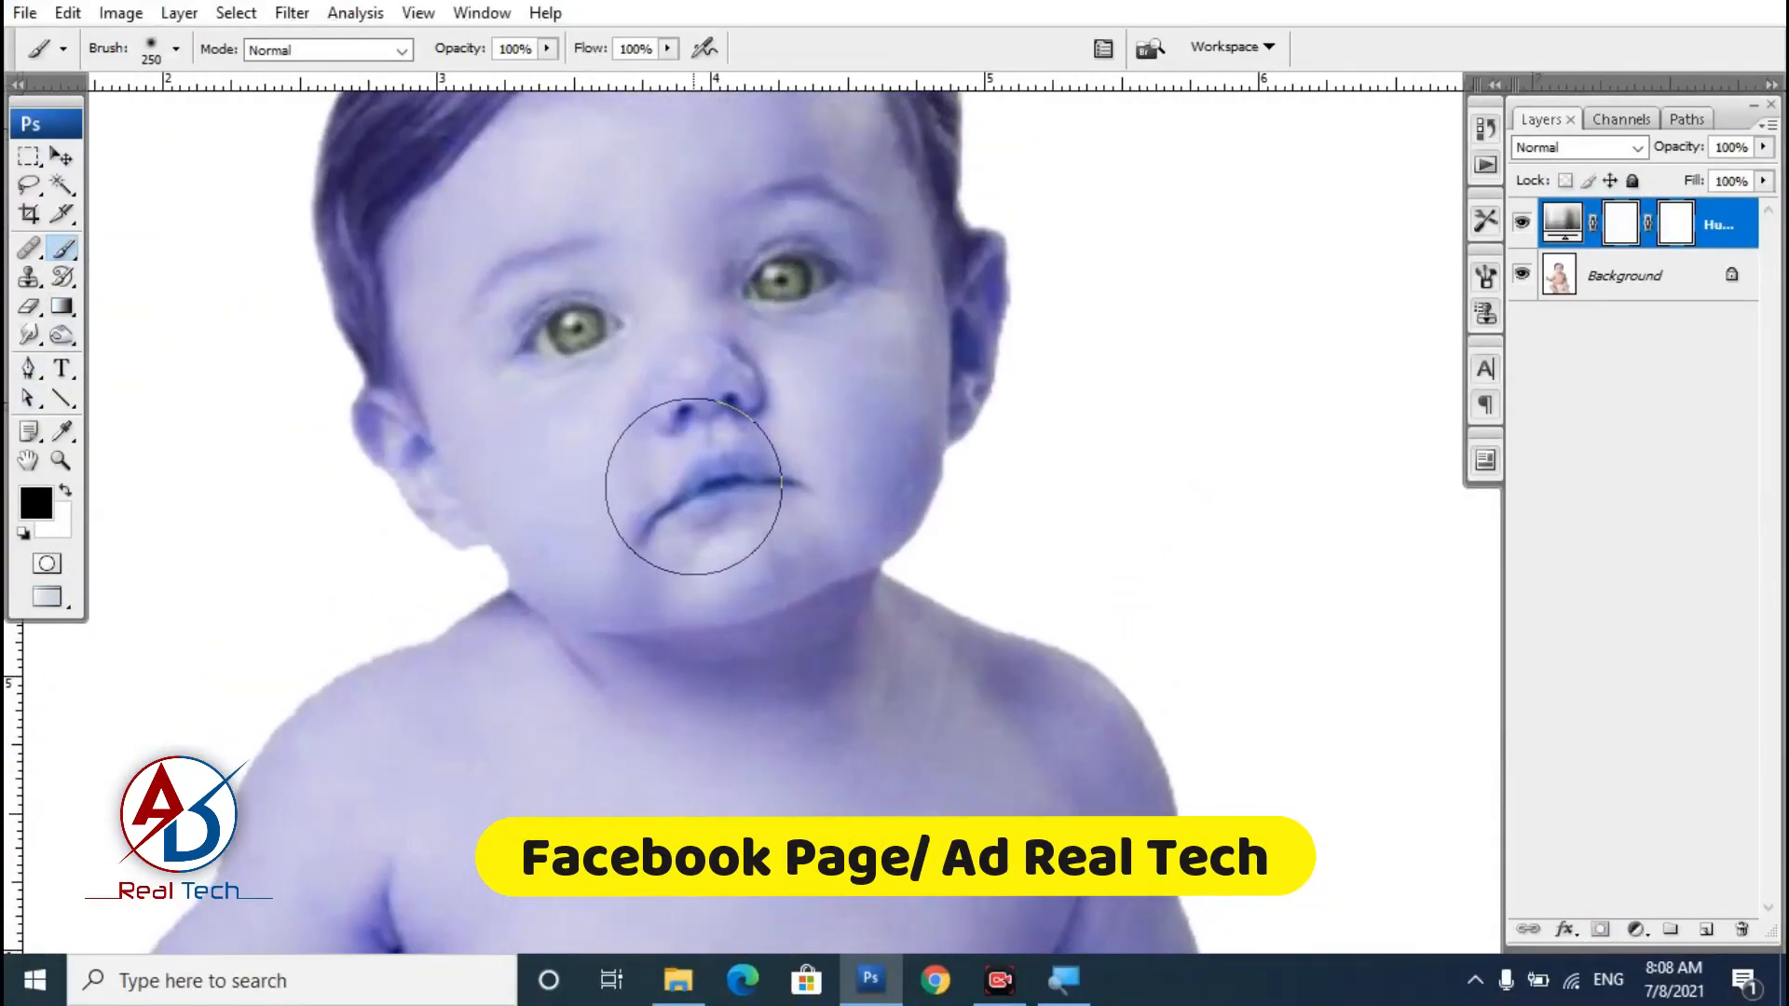
right_click(793, 466)
left_click_drag(1049, 479, 922, 479)
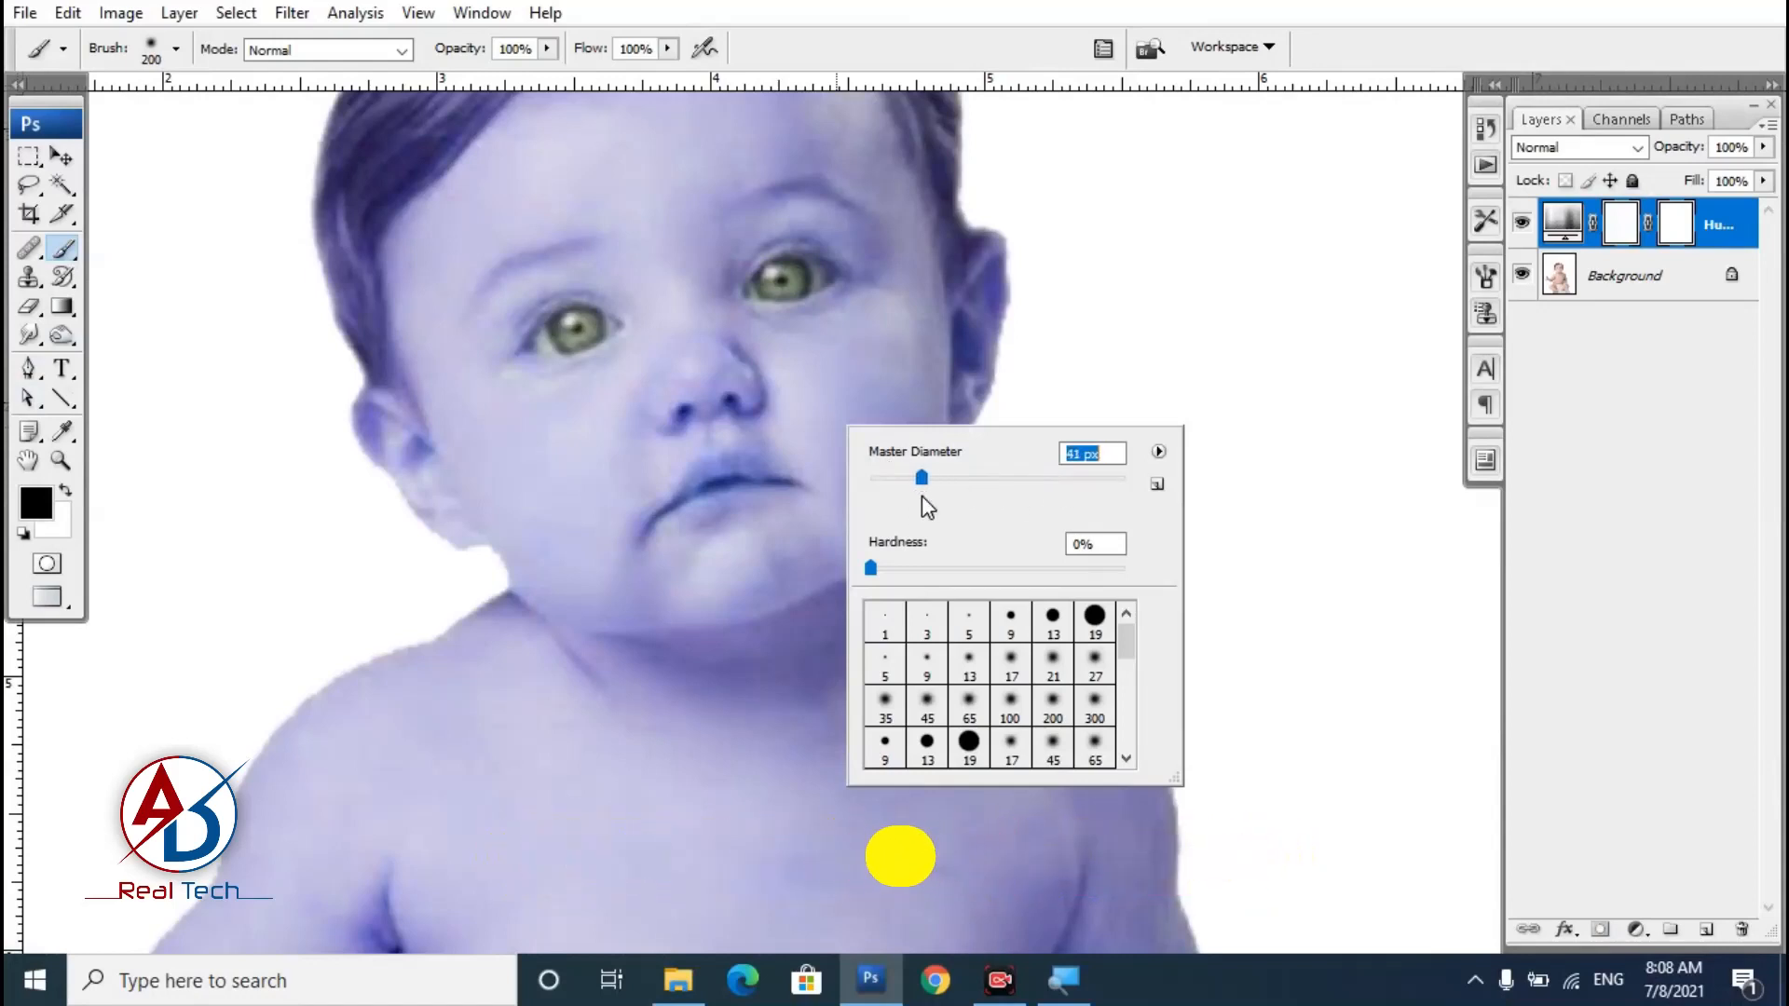
left_click(690, 488)
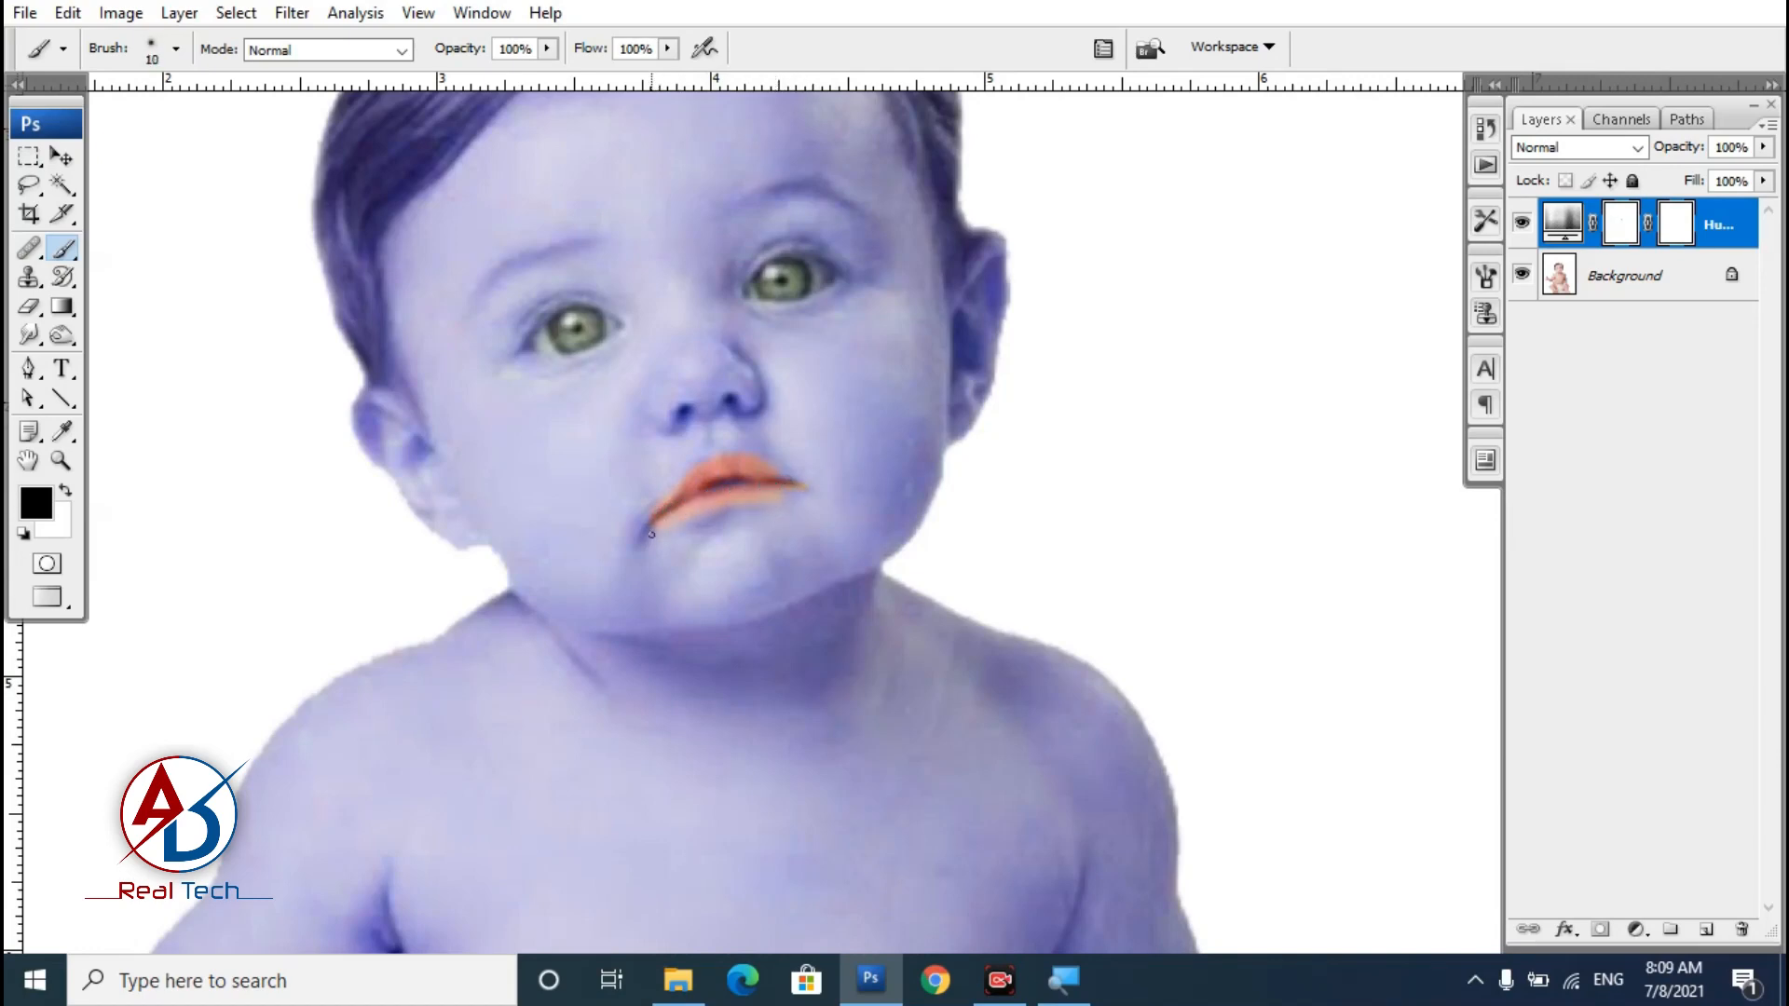
key("ctrl+plus")
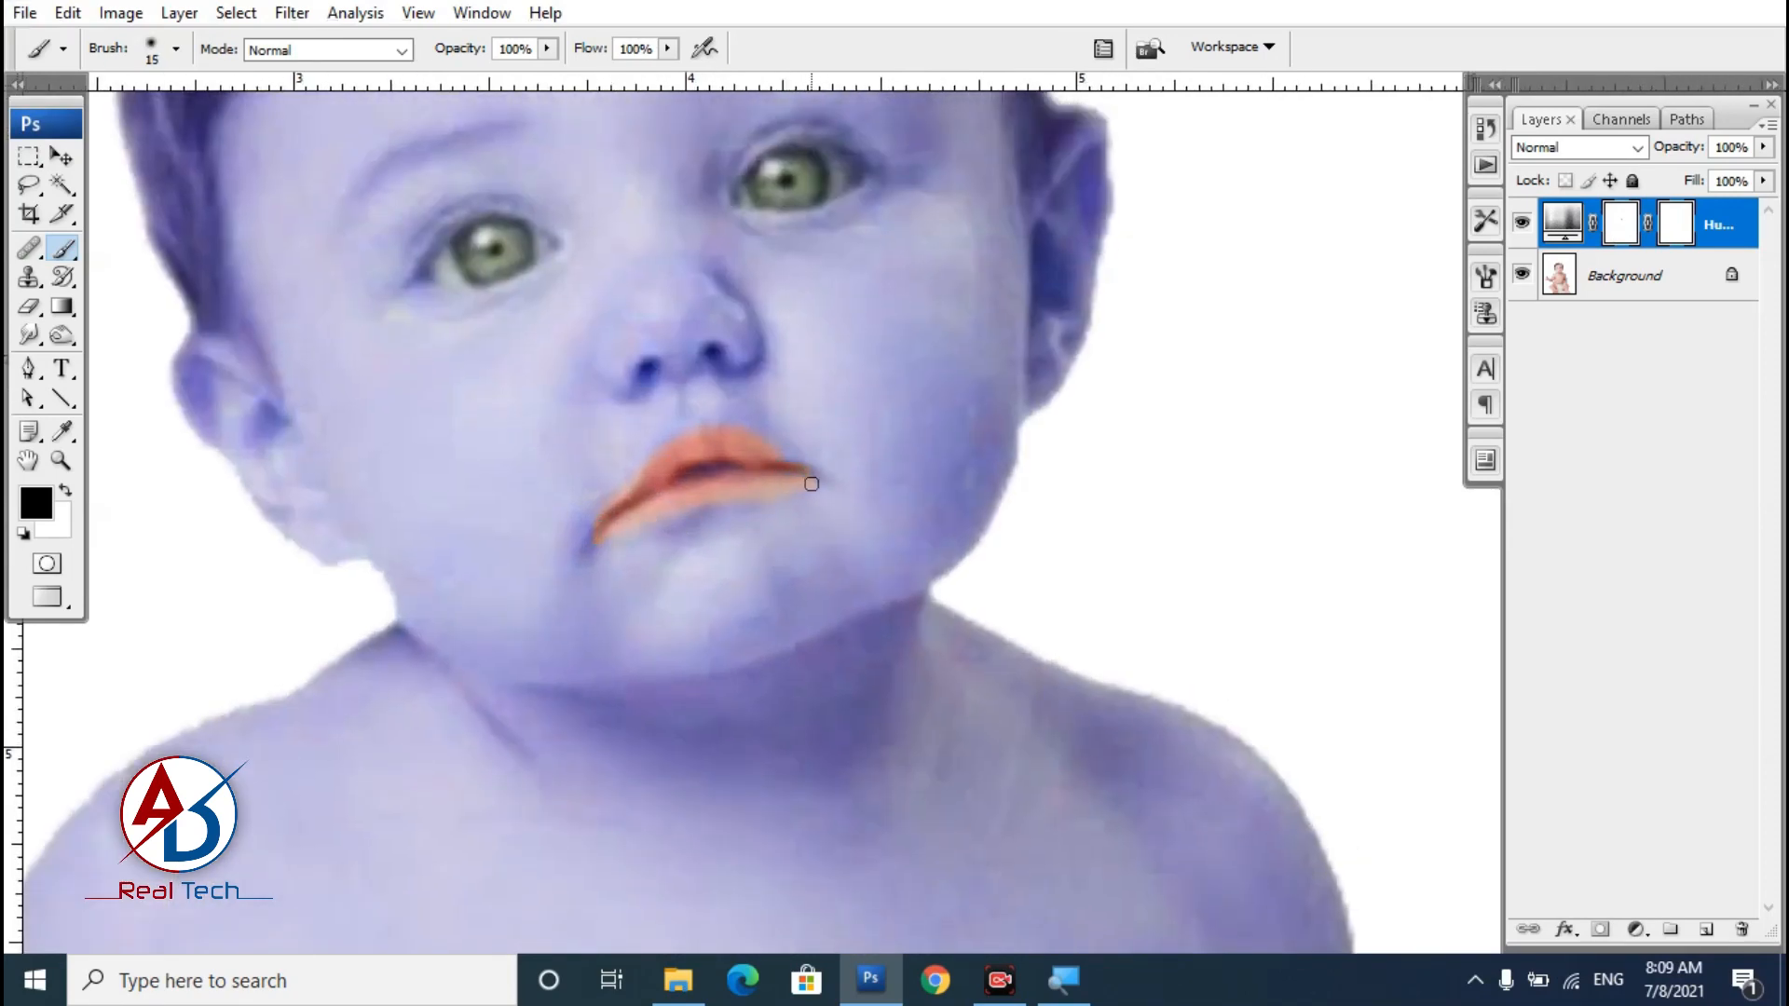
scroll(859, 487, "down", 5)
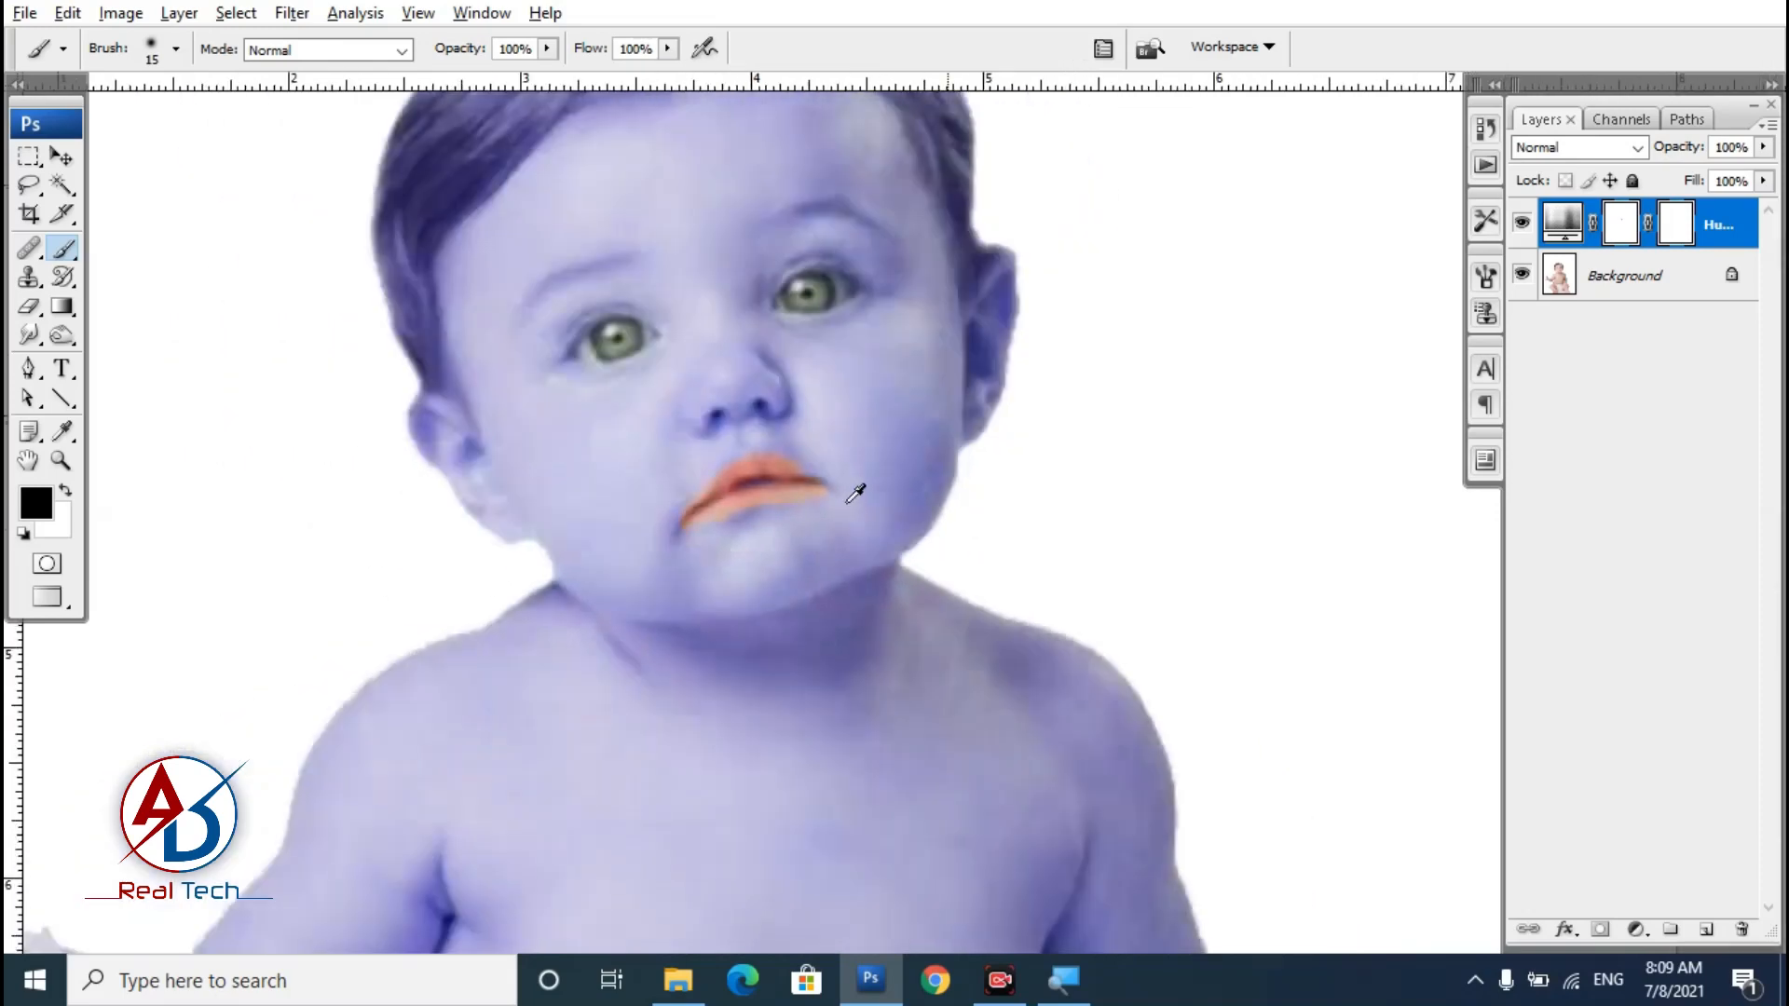
scroll(918, 540, "up", 3)
scroll(875, 553, "up", 1)
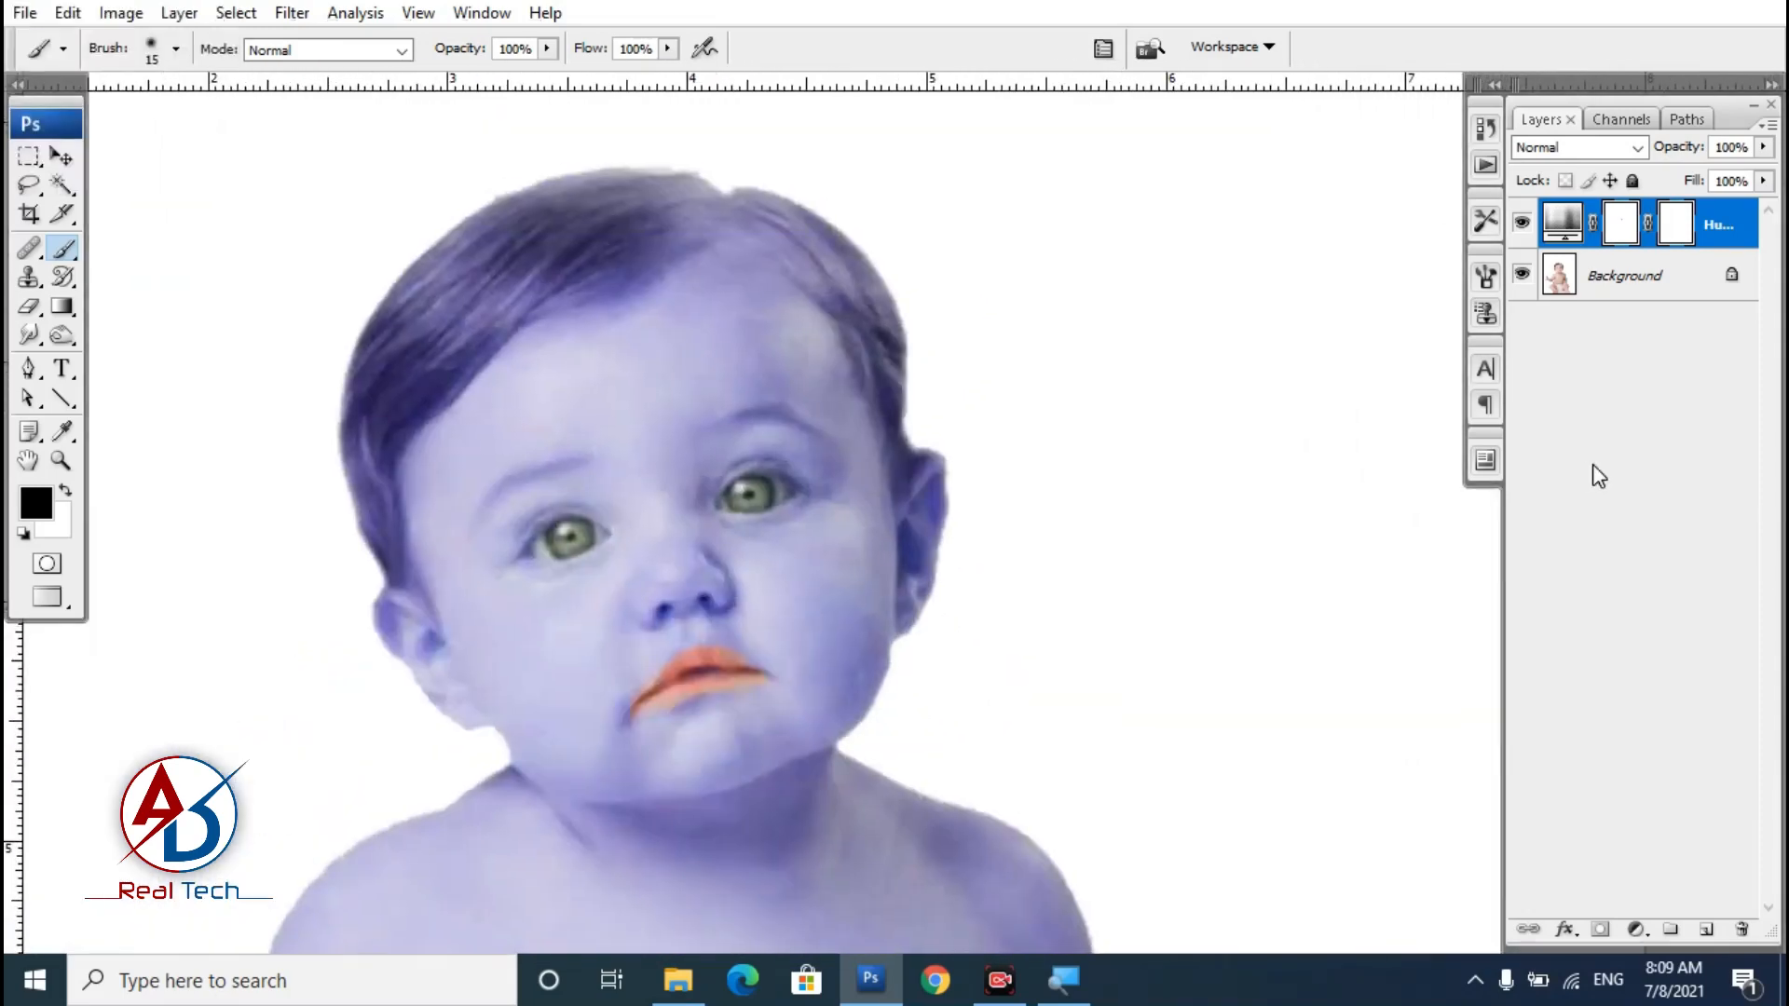
Darken both eyebrows and the eye outlines on the Background layer with the Burn tool, using midtones range and 50% exposure.
left_click(1614, 263)
scroll(635, 459, "up", 1)
left_click_drag(62, 334, 158, 338)
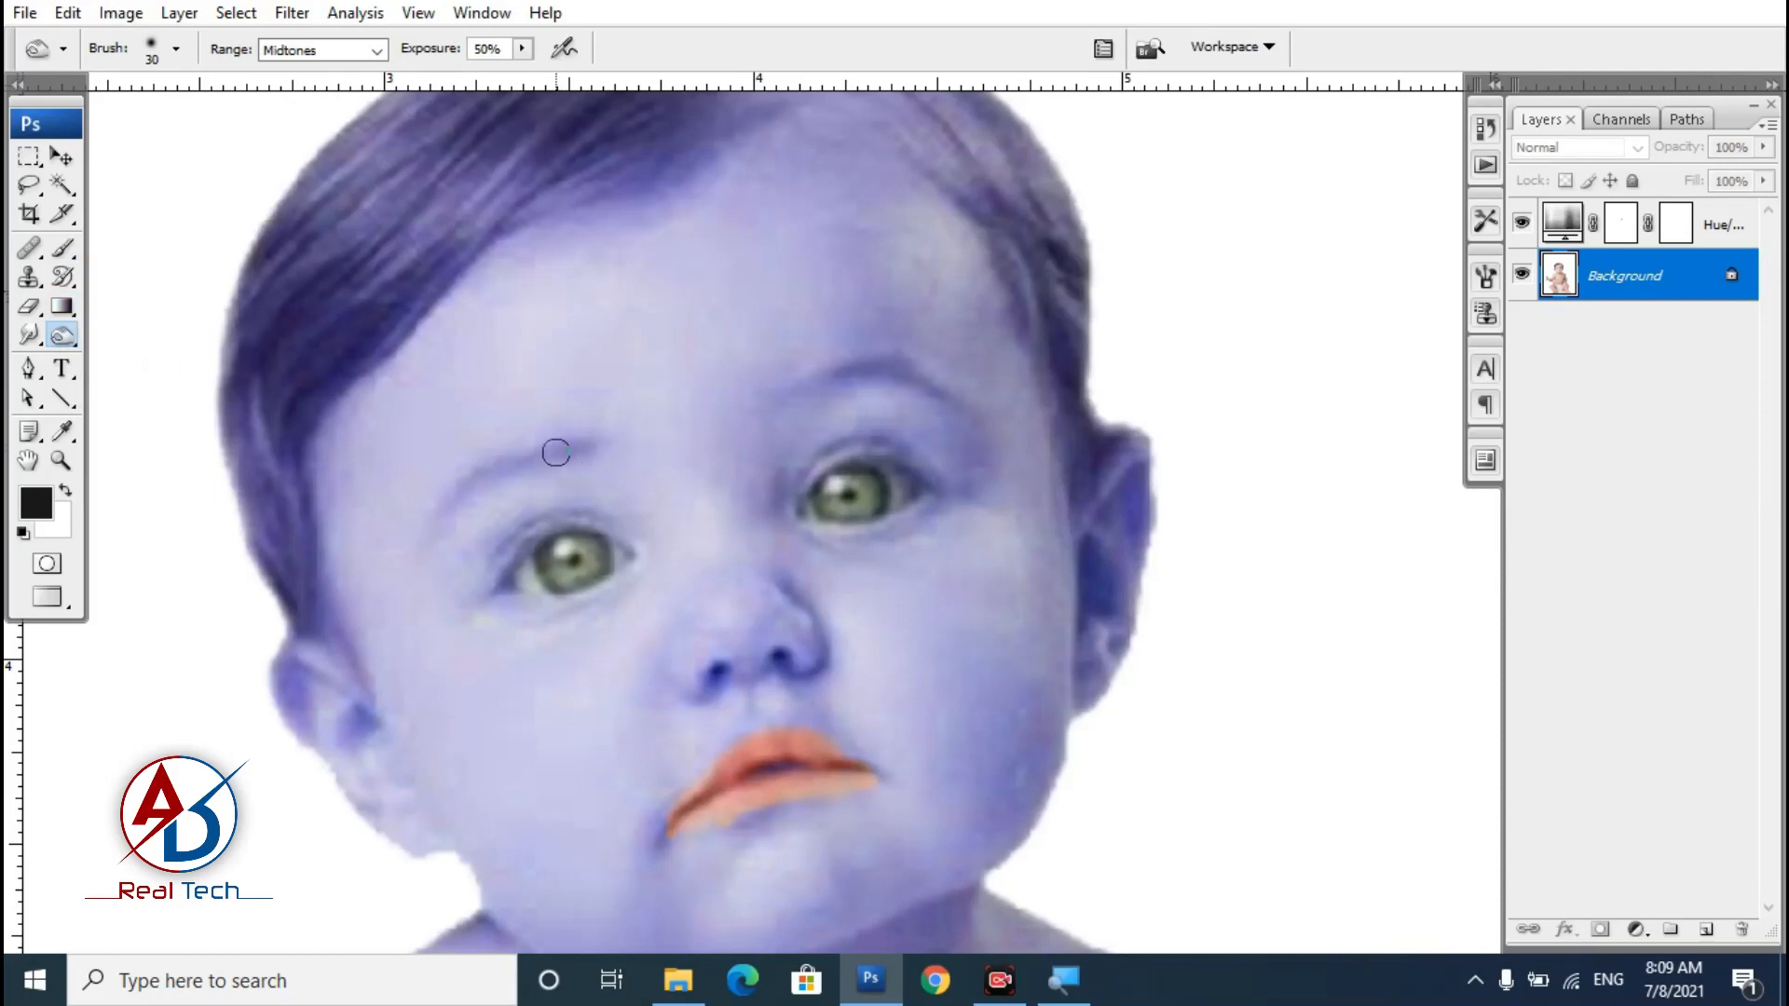
mouse_move(556, 453)
left_mouse_down()
mouse_move(504, 457)
mouse_move(436, 518)
mouse_move(473, 480)
mouse_move(585, 453)
mouse_move(521, 453)
mouse_move(445, 495)
mouse_move(426, 533)
mouse_move(508, 464)
left_mouse_up()
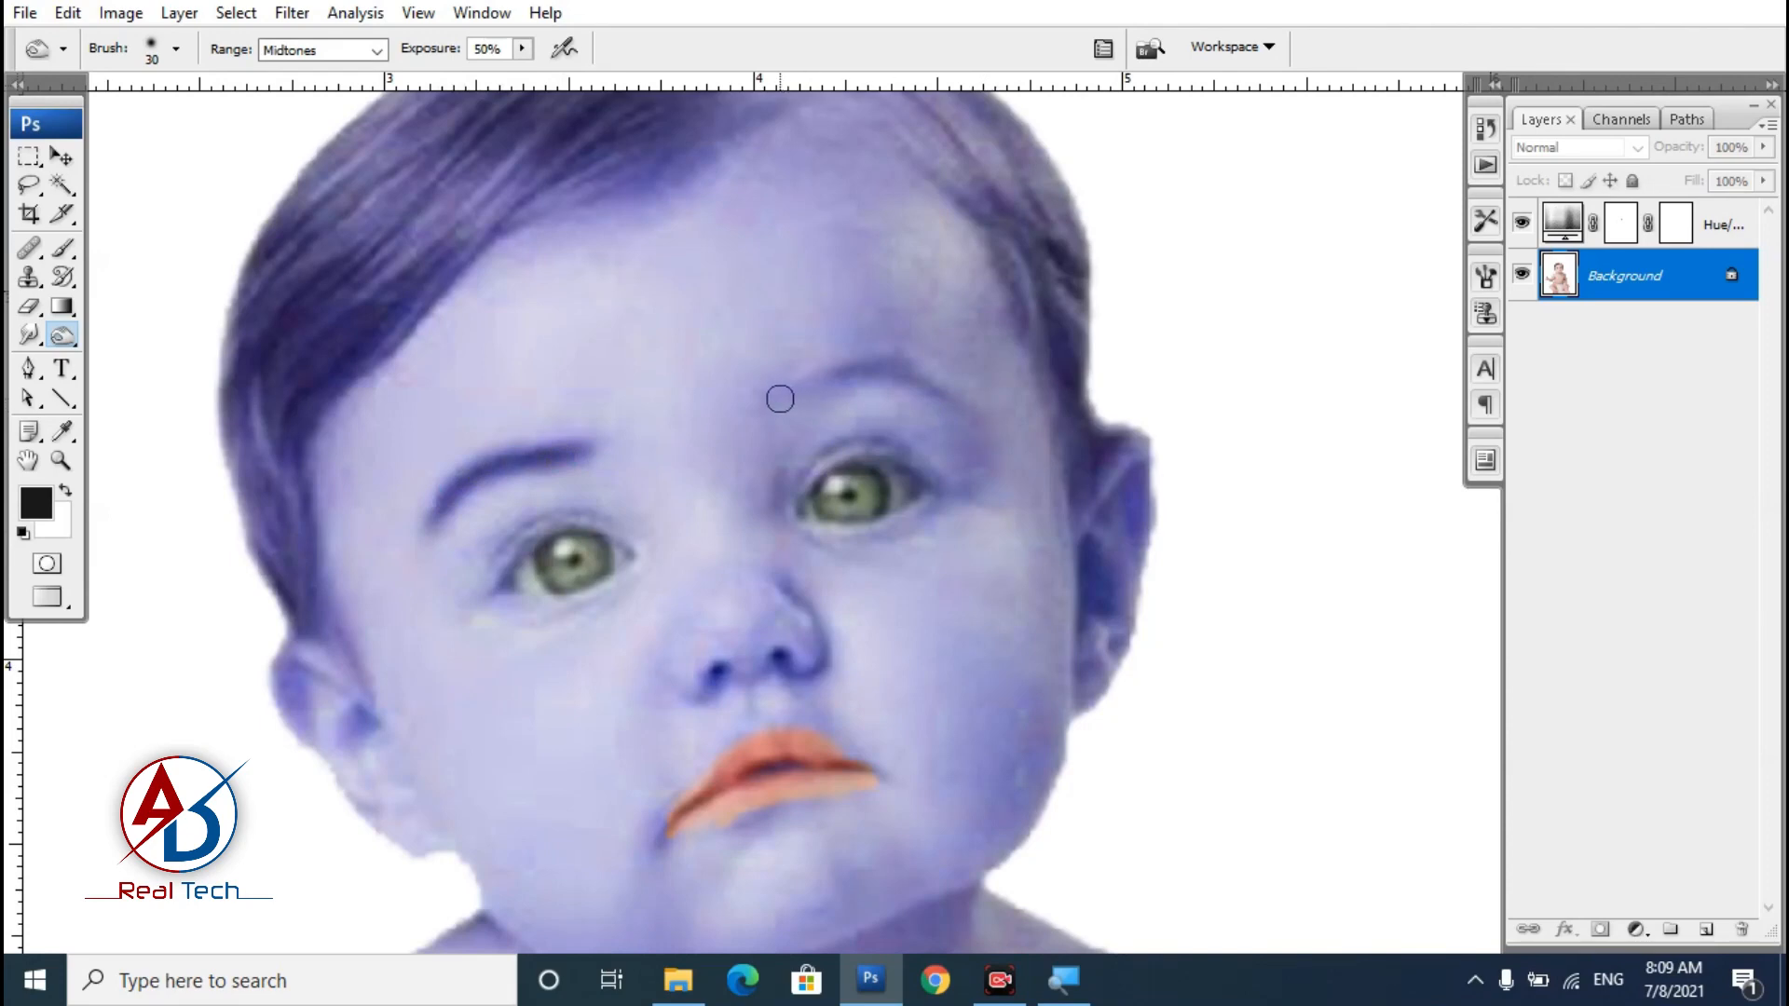
mouse_move(795, 390)
left_mouse_down()
mouse_move(882, 378)
mouse_move(970, 413)
mouse_move(793, 397)
mouse_move(903, 370)
mouse_move(960, 398)
left_mouse_up()
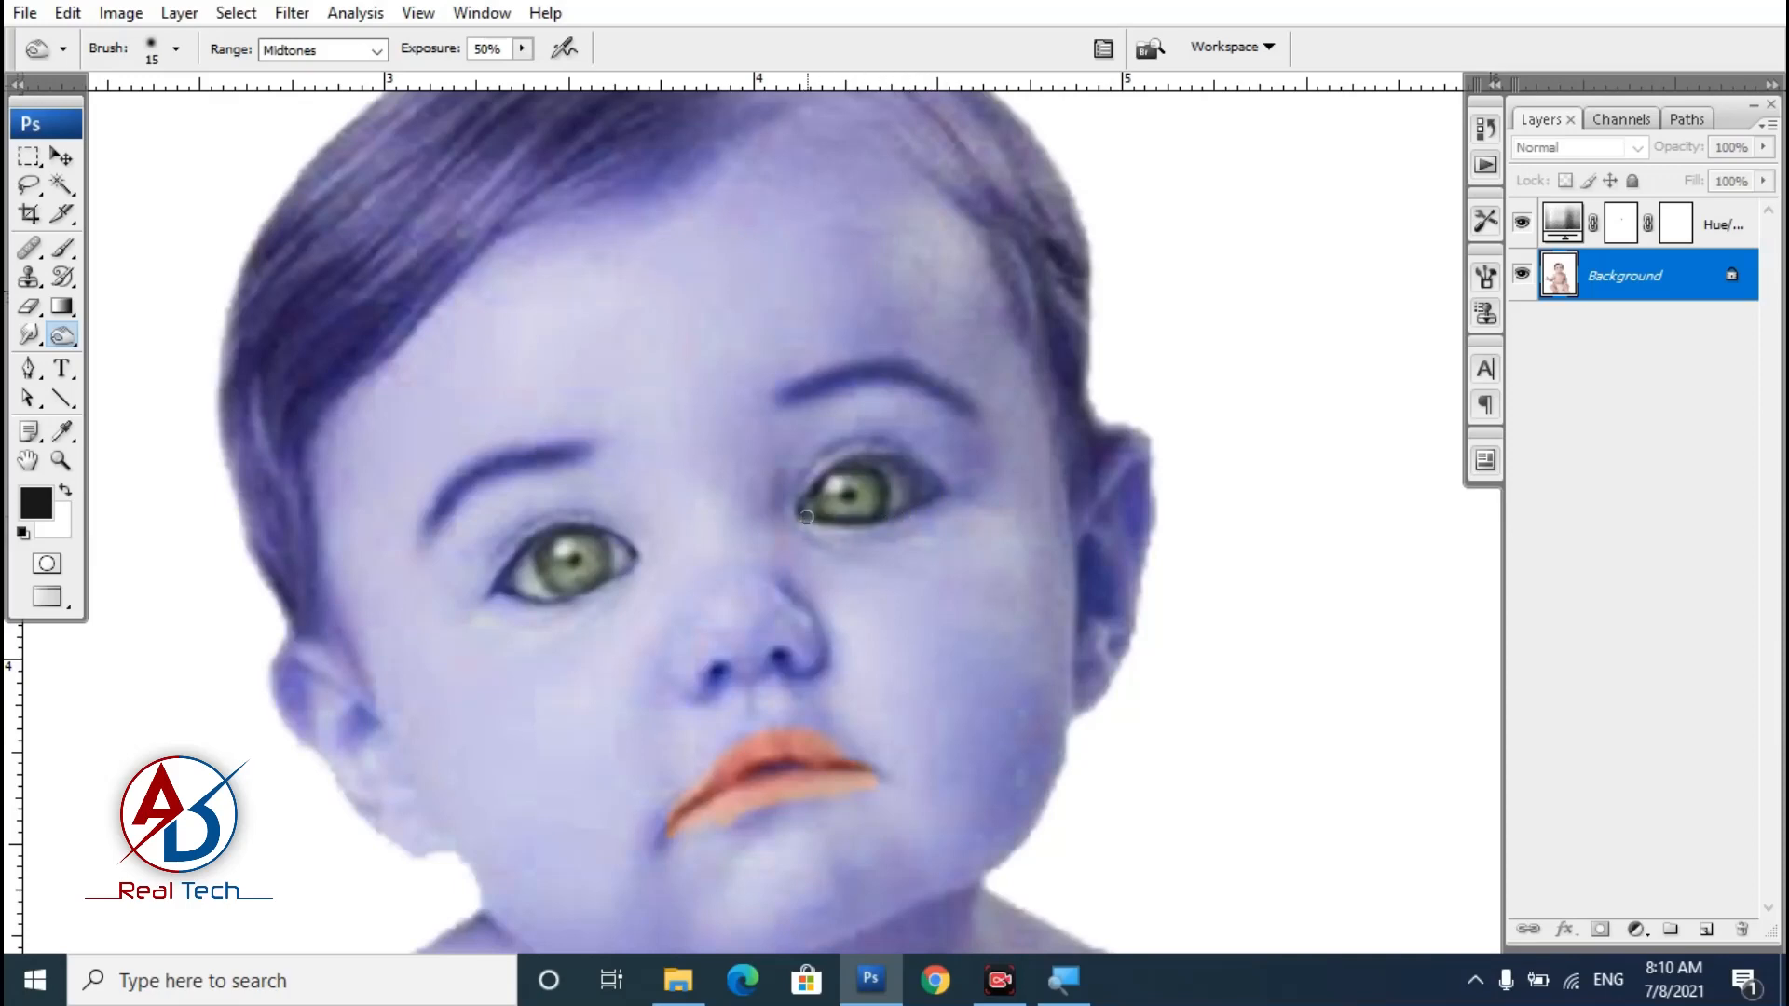
scroll(868, 510, "down", 6)
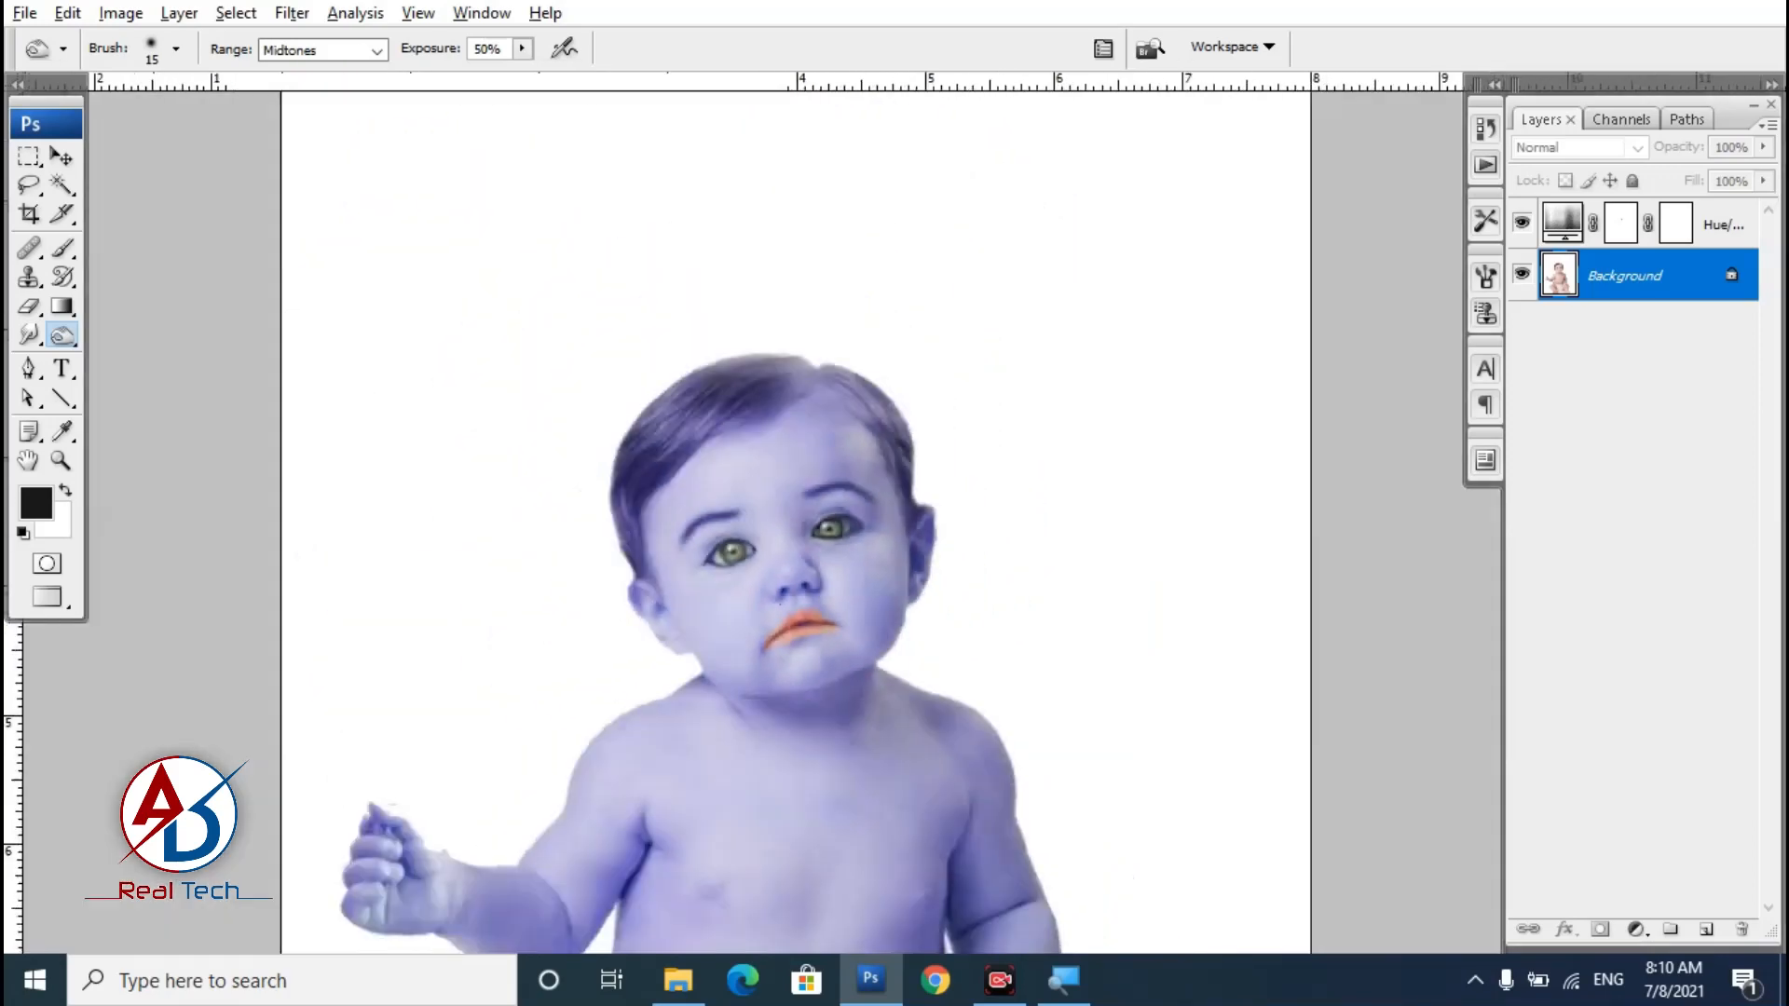
scroll(792, 666, "up", 4)
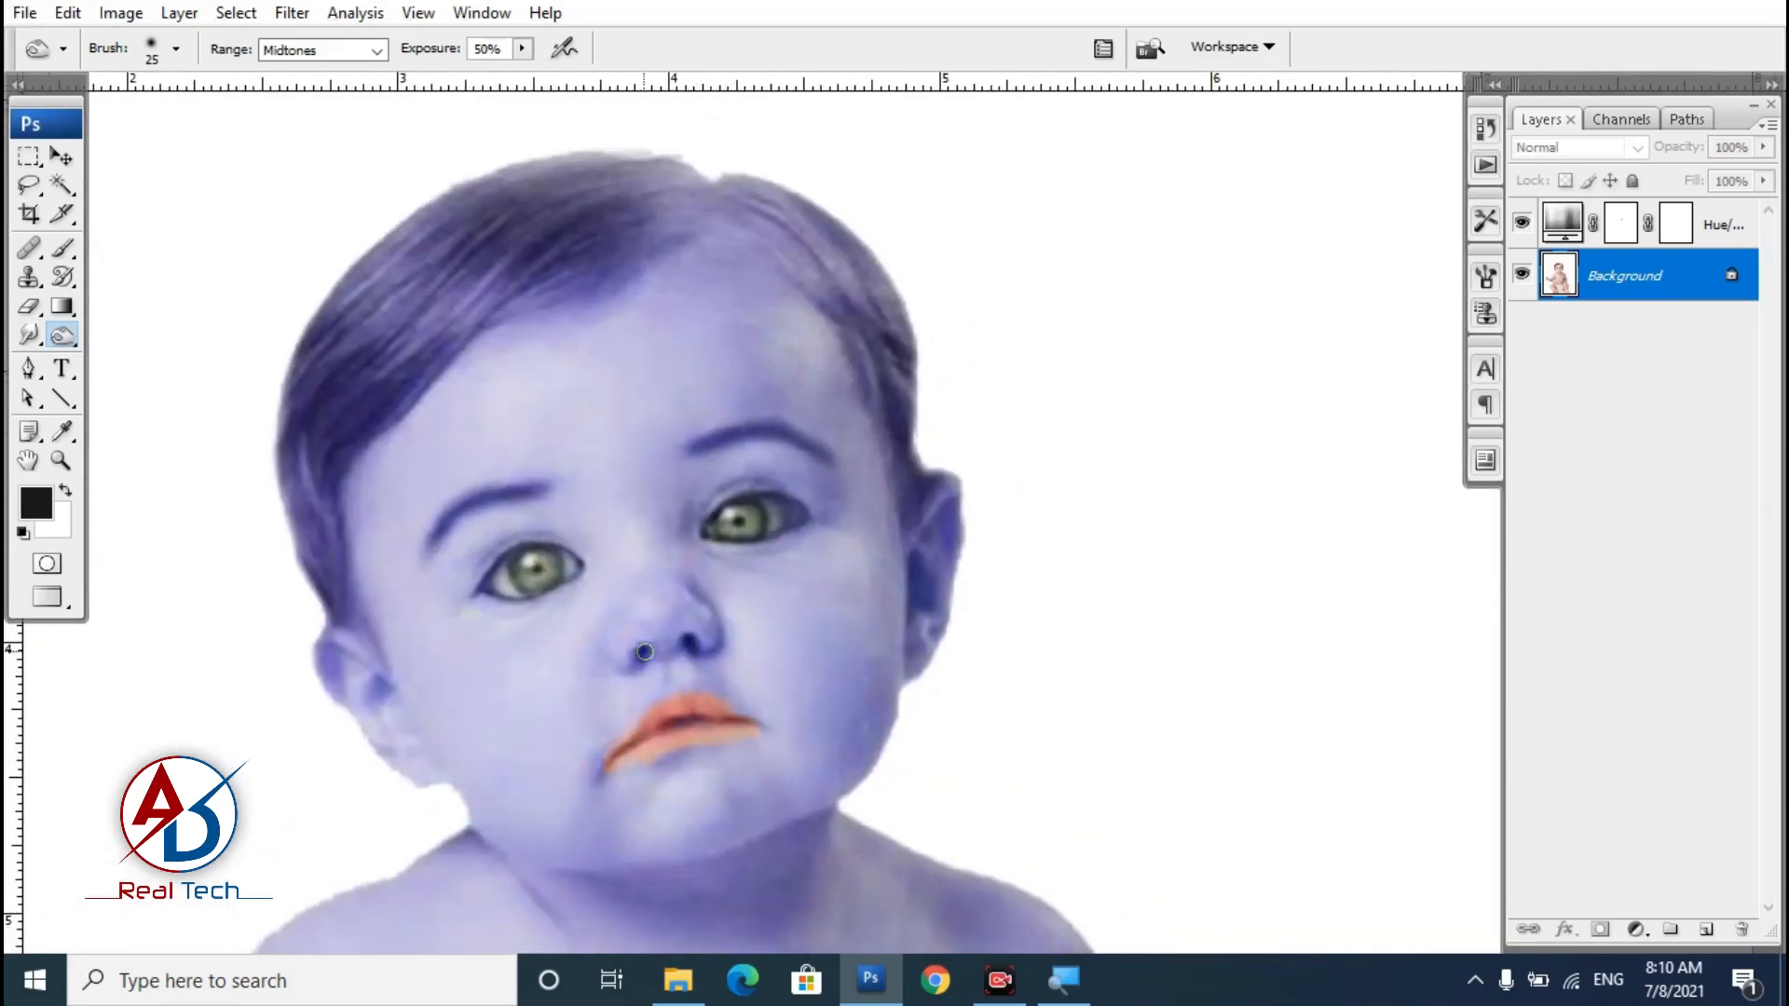
scroll(810, 652, "down", 5)
scroll(850, 680, "up", 3)
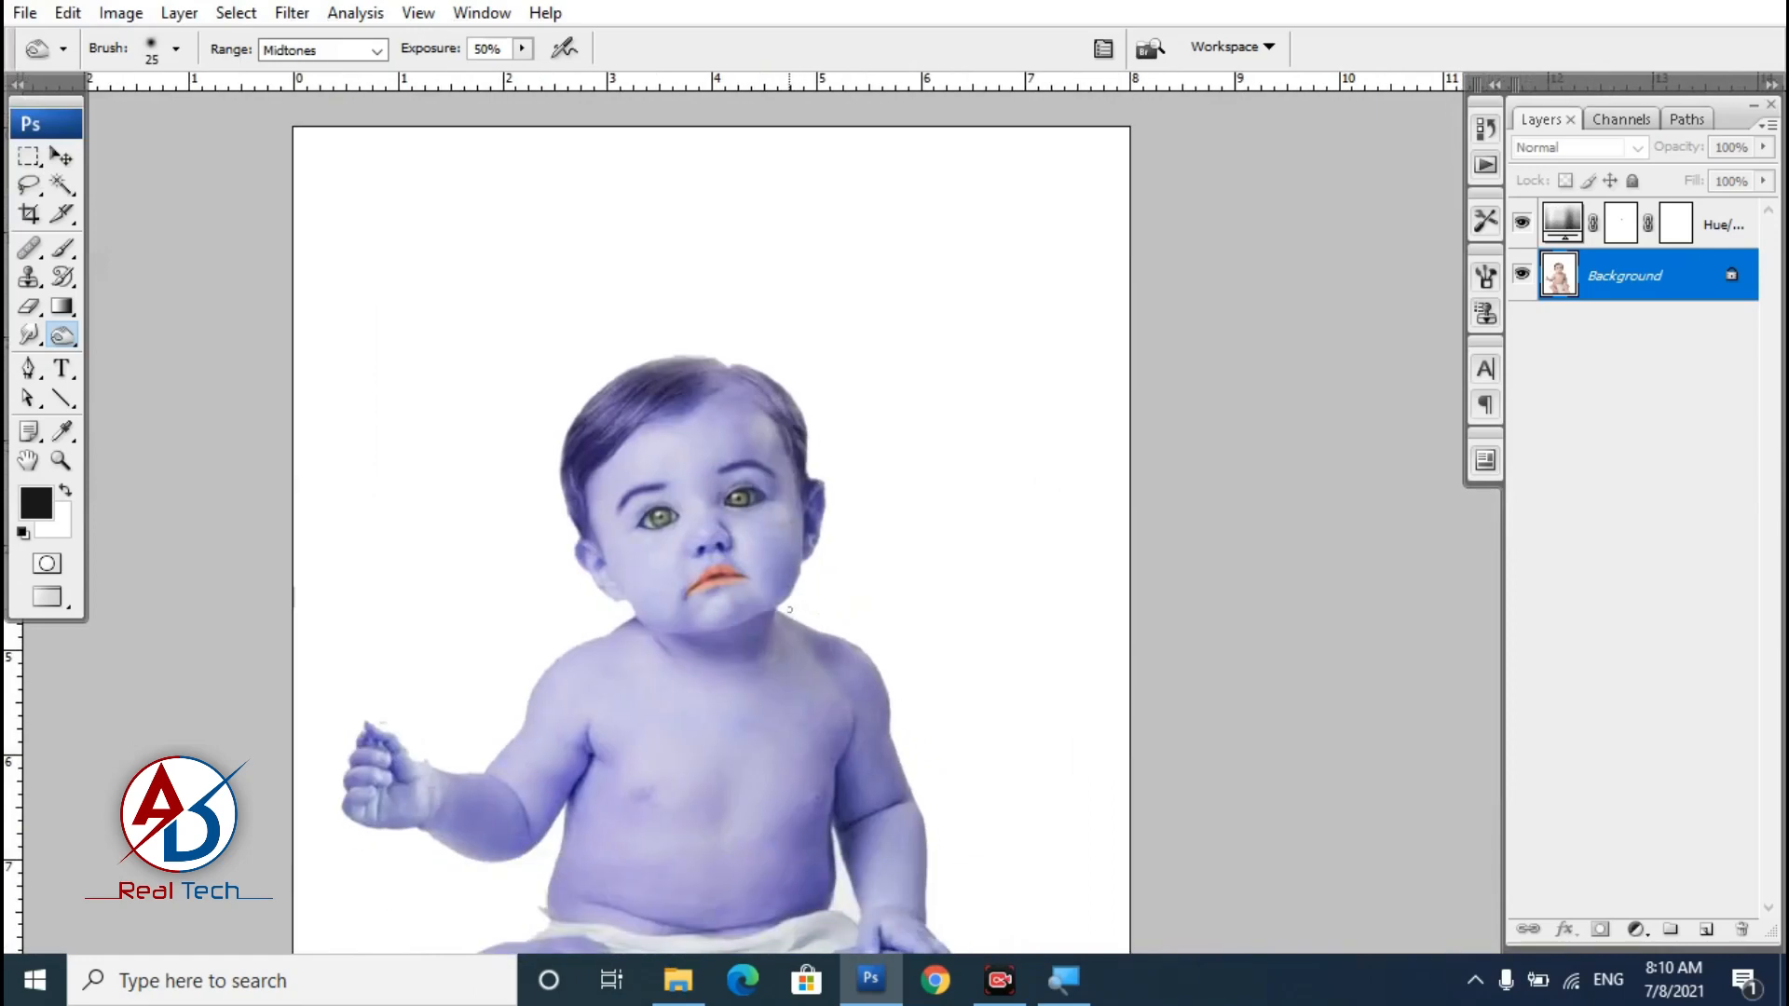
Lower the Hue/Saturation layer's hue slightly to shift the skin from violet to a purer blue.
scroll(789, 610, "down", 2)
double_click(1563, 241)
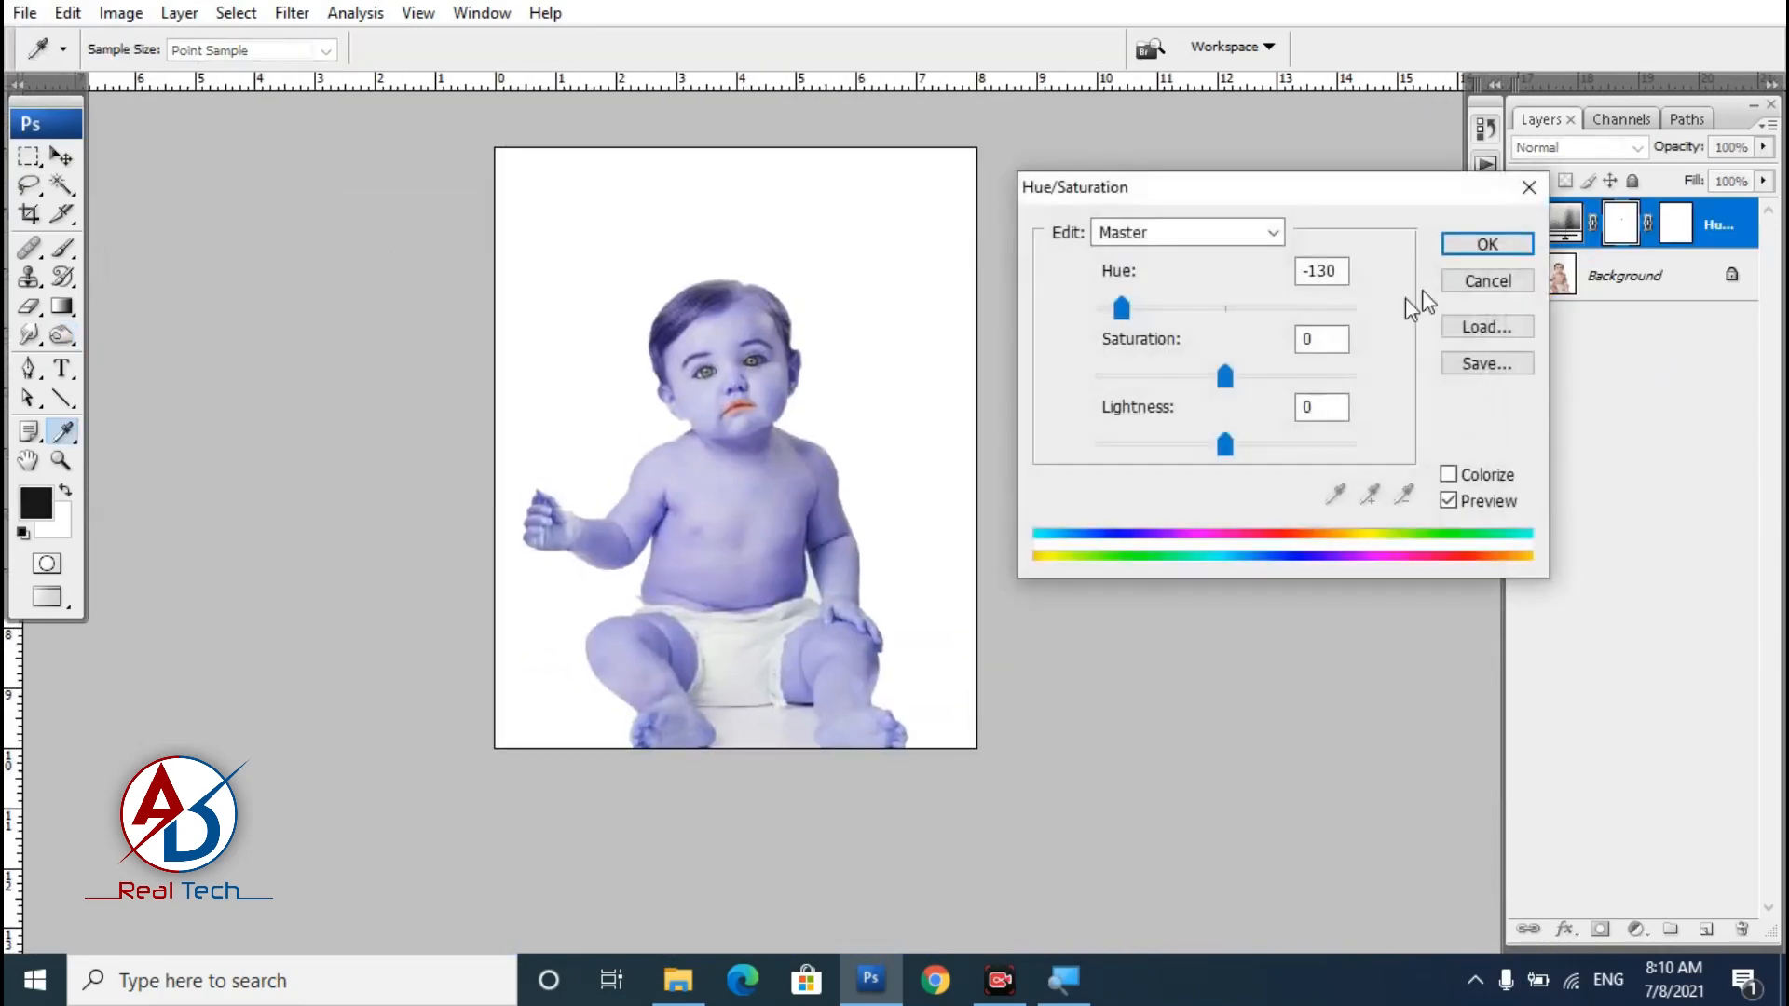
mouse_move(1119, 315)
left_mouse_down()
mouse_move(1096, 309)
mouse_move(1346, 321)
mouse_move(1193, 317)
mouse_move(1112, 343)
left_mouse_up()
left_click(1486, 249)
Apply Color Balance to the Background layer, shifting the midtones slightly toward yellow.
left_click(121, 13)
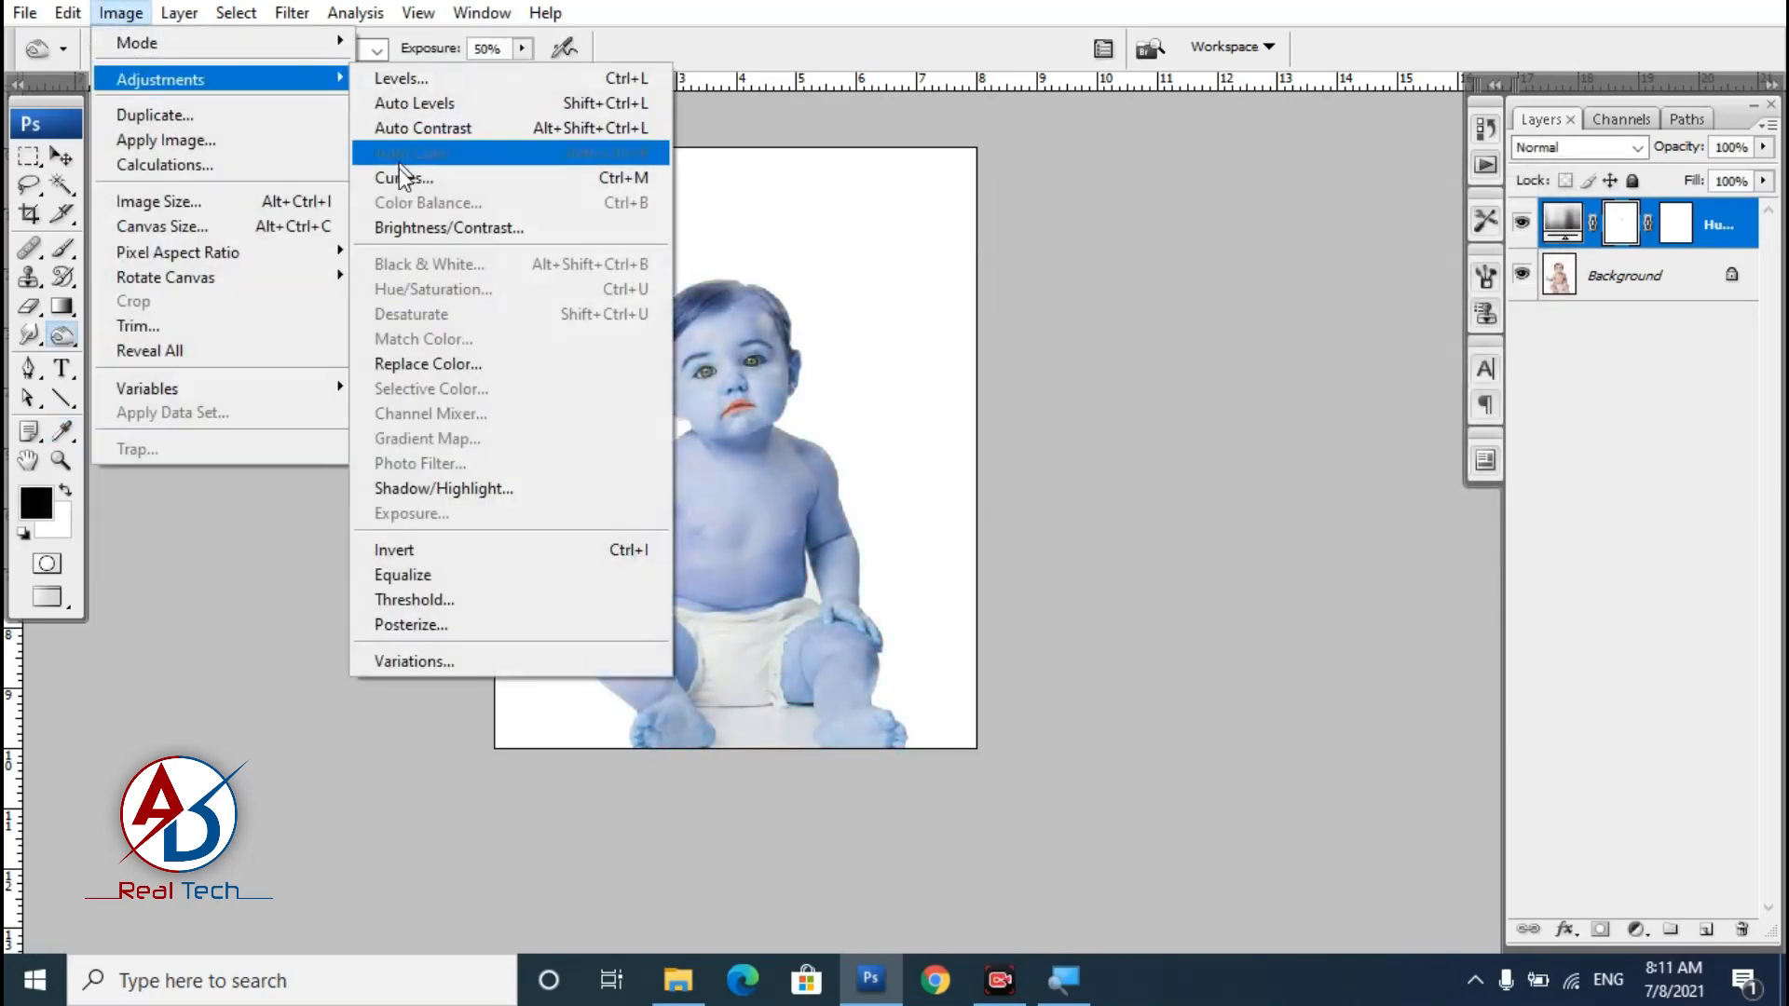
left_click(587, 12)
left_click(1626, 276)
left_click(122, 14)
mouse_move(233, 79)
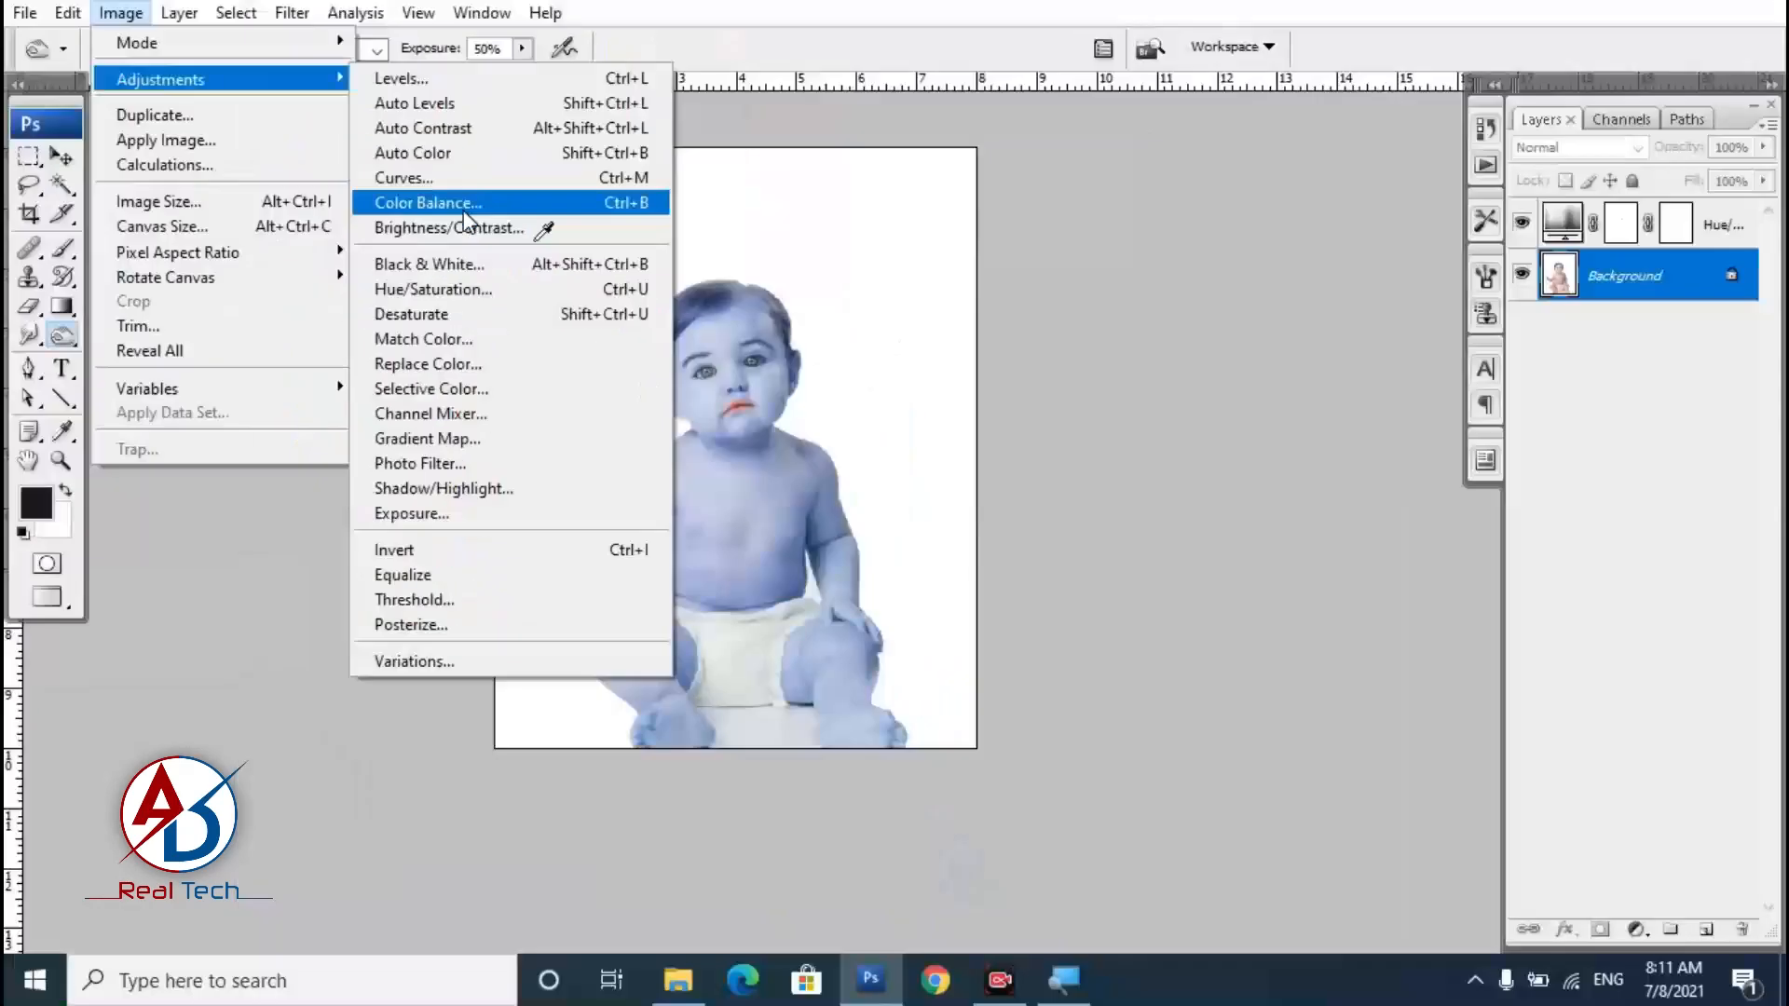
left_click(465, 207)
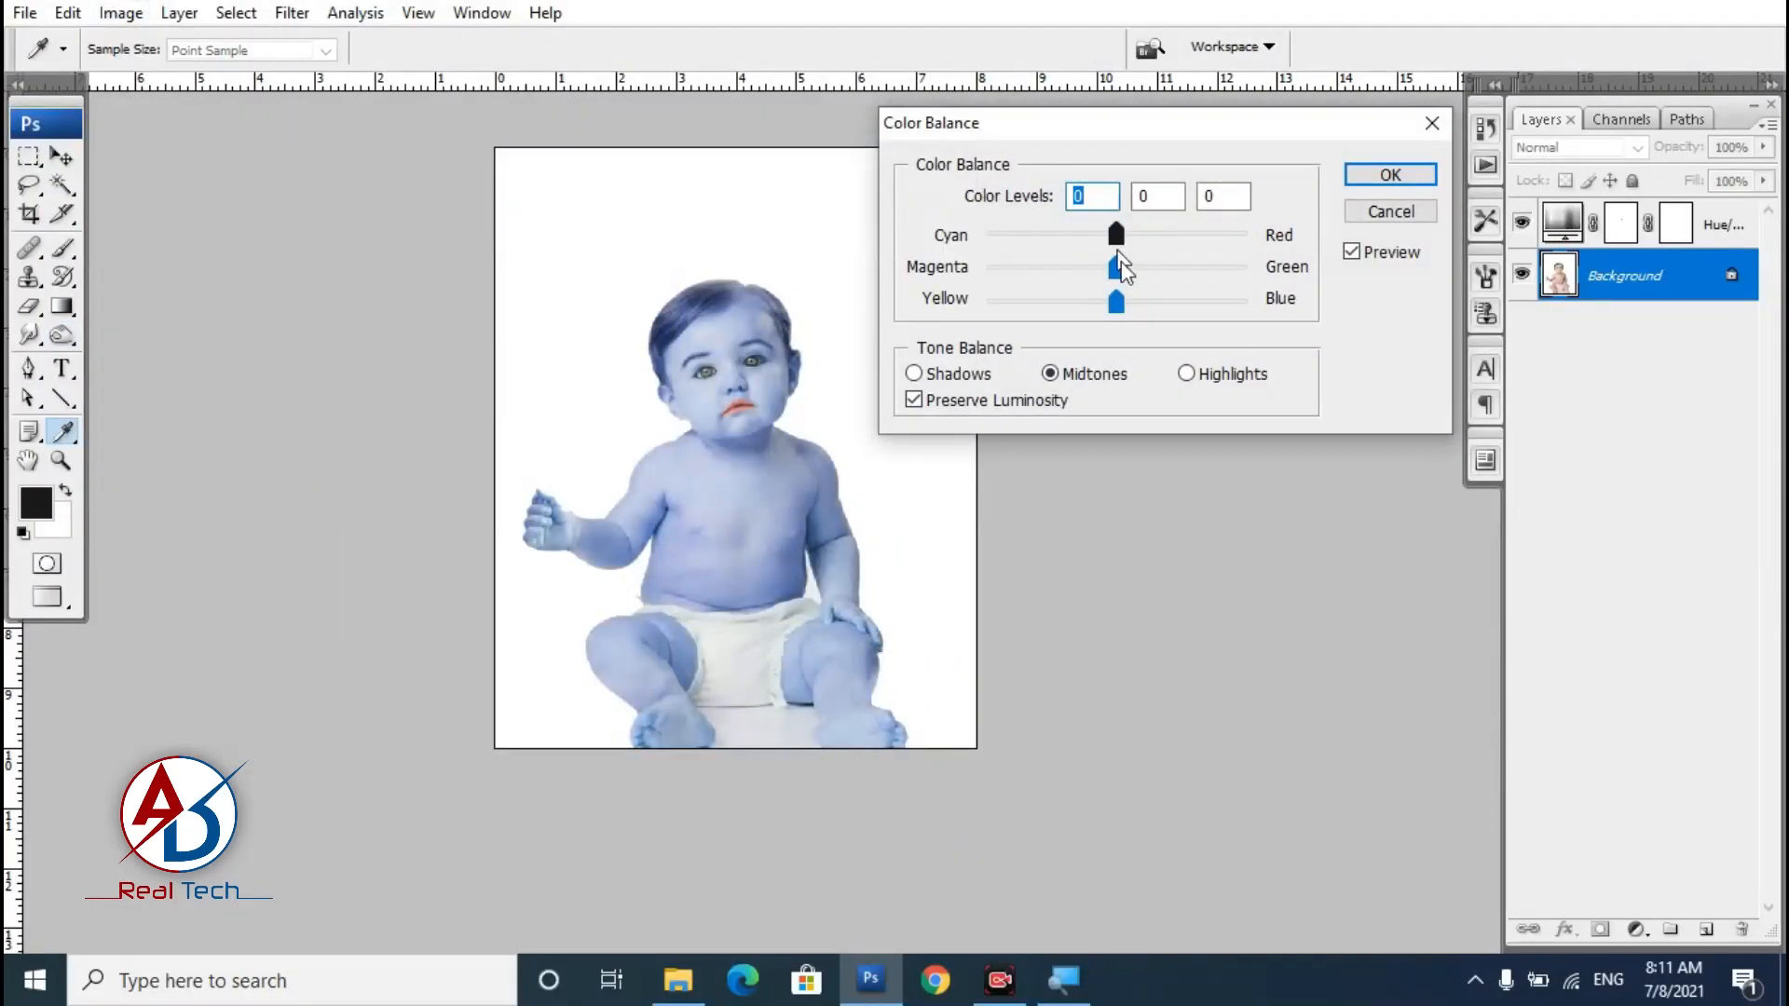
mouse_move(1115, 296)
left_mouse_down()
mouse_move(1163, 310)
mouse_move(1083, 311)
mouse_move(1098, 313)
left_mouse_up()
left_click(1387, 182)
scroll(809, 431, "up", 5)
scroll(830, 466, "down", 3)
scroll(862, 503, "up", 5)
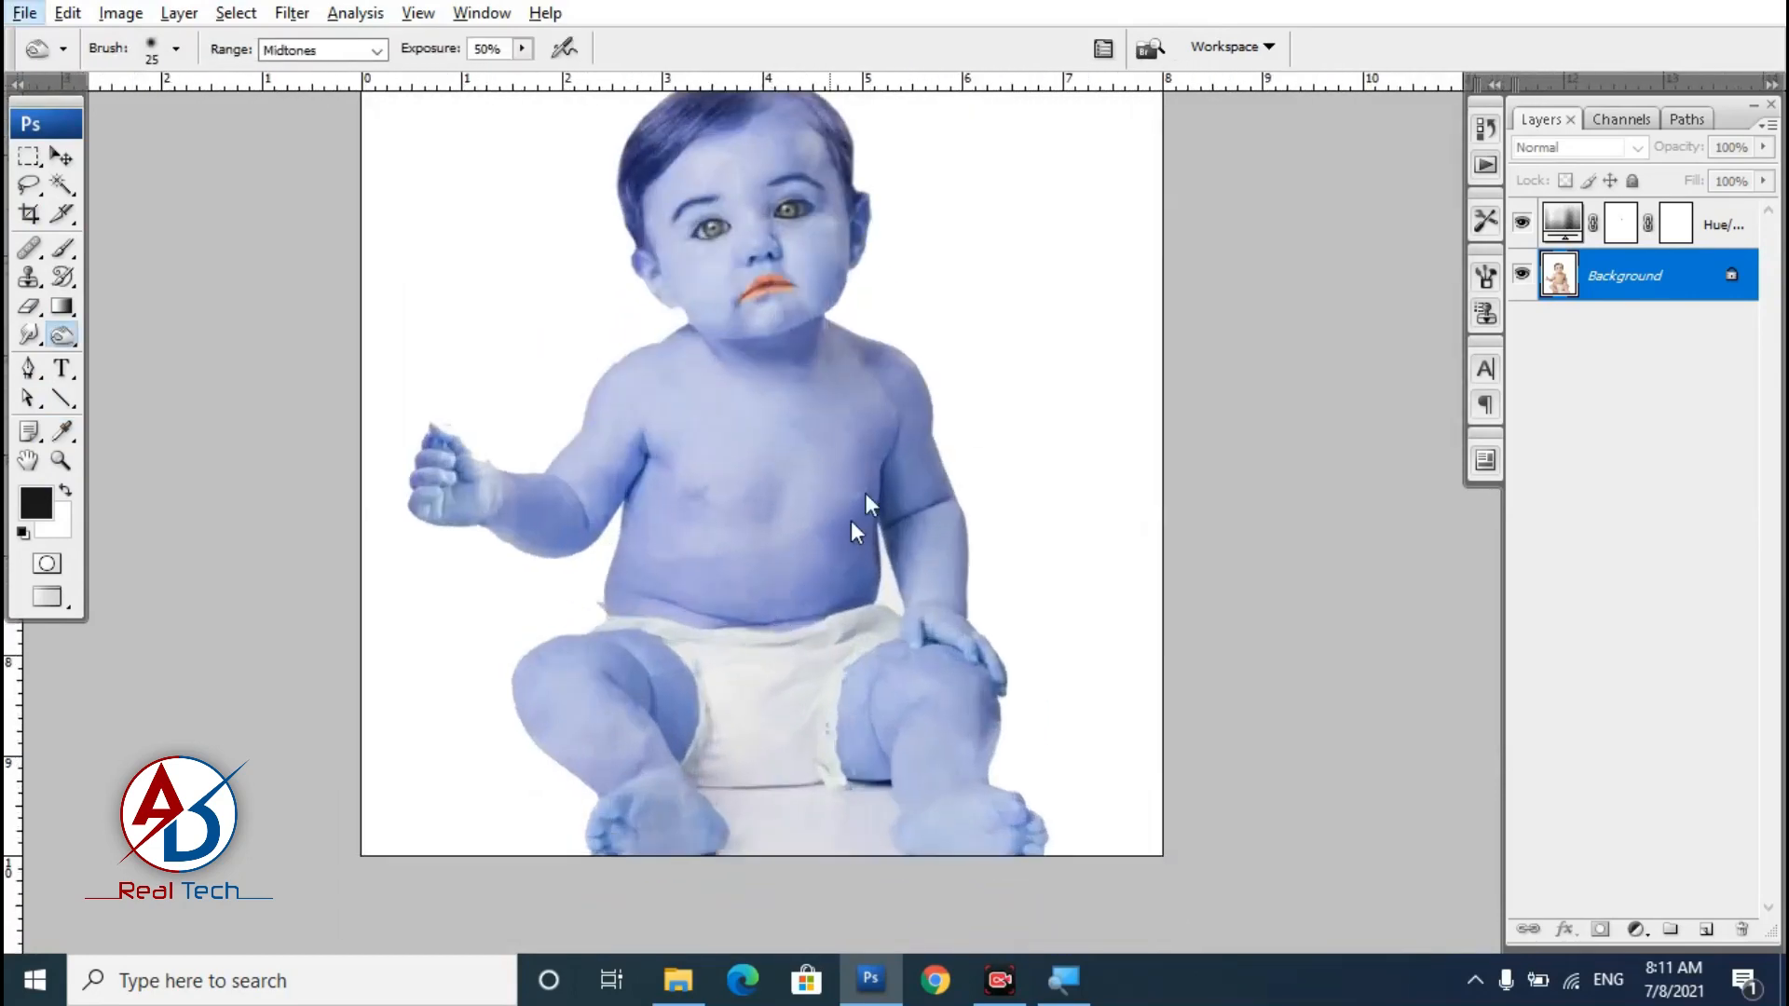
scroll(807, 539, "down", 6)
scroll(807, 539, "down", 3)
scroll(807, 539, "up", 2)
Open the hair bun image PicsArt_06-05-11.22.10 from the lord shiva folder as a separate Photoshop document.
key("alt+Tab")
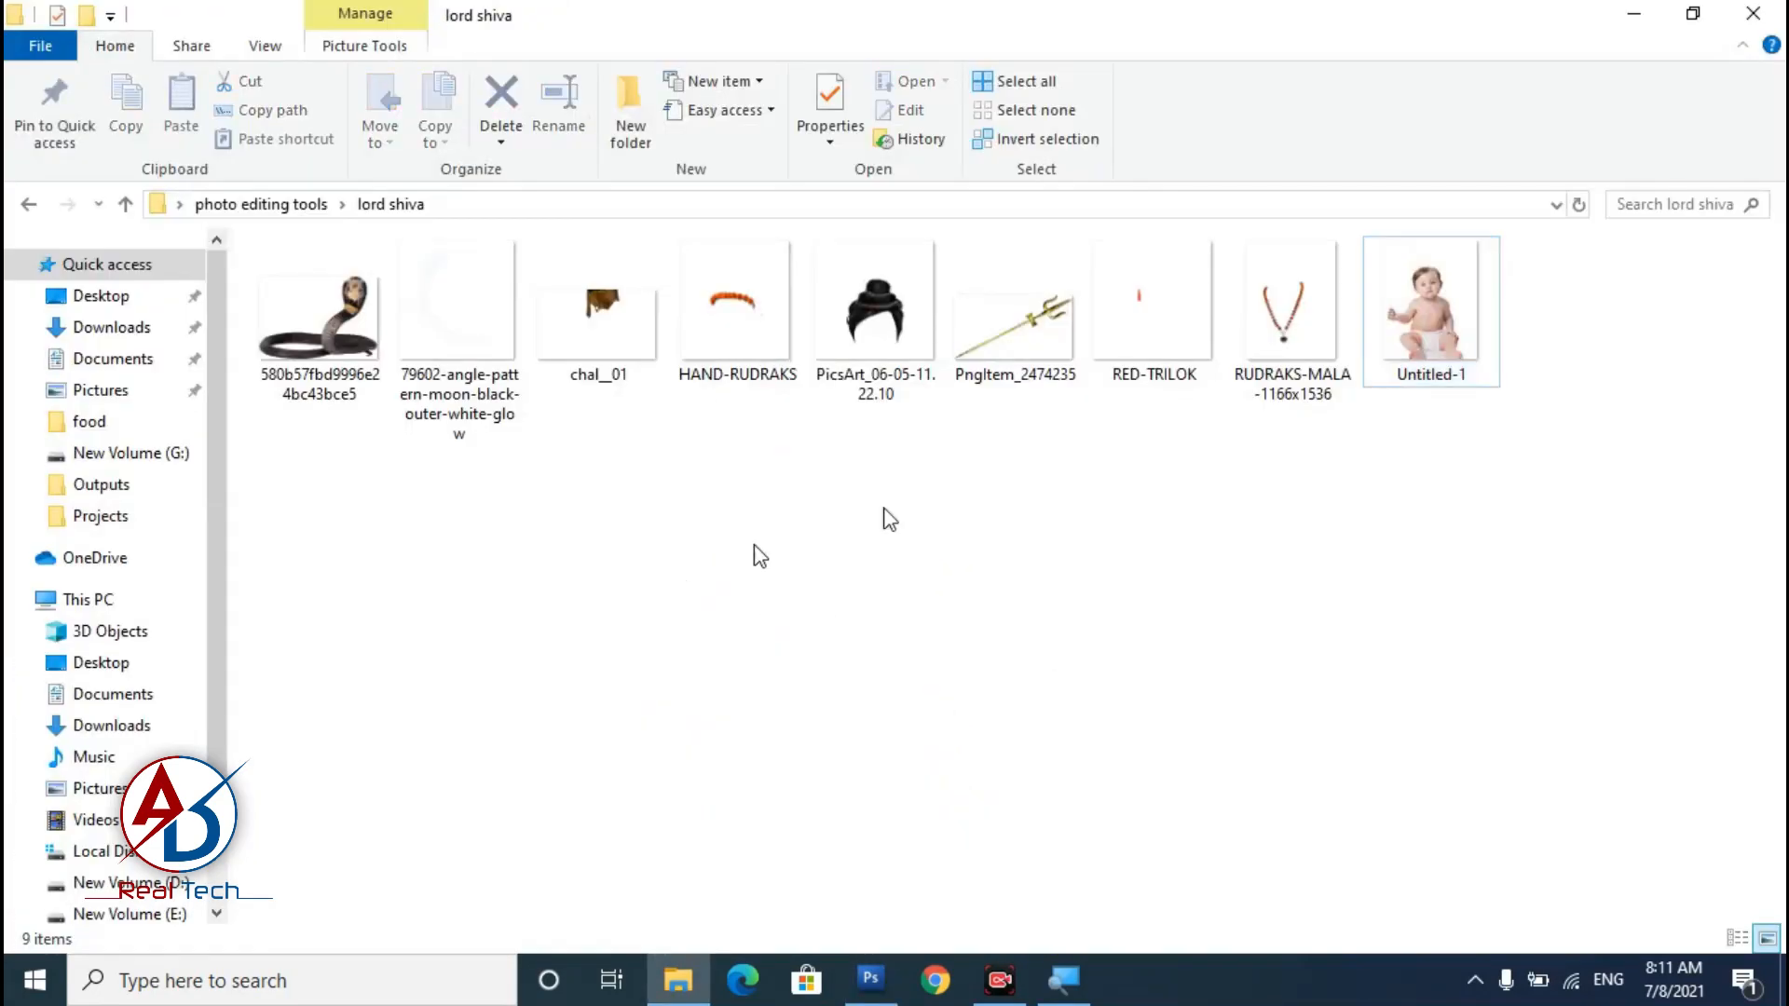
left_click_drag(883, 331, 707, 411)
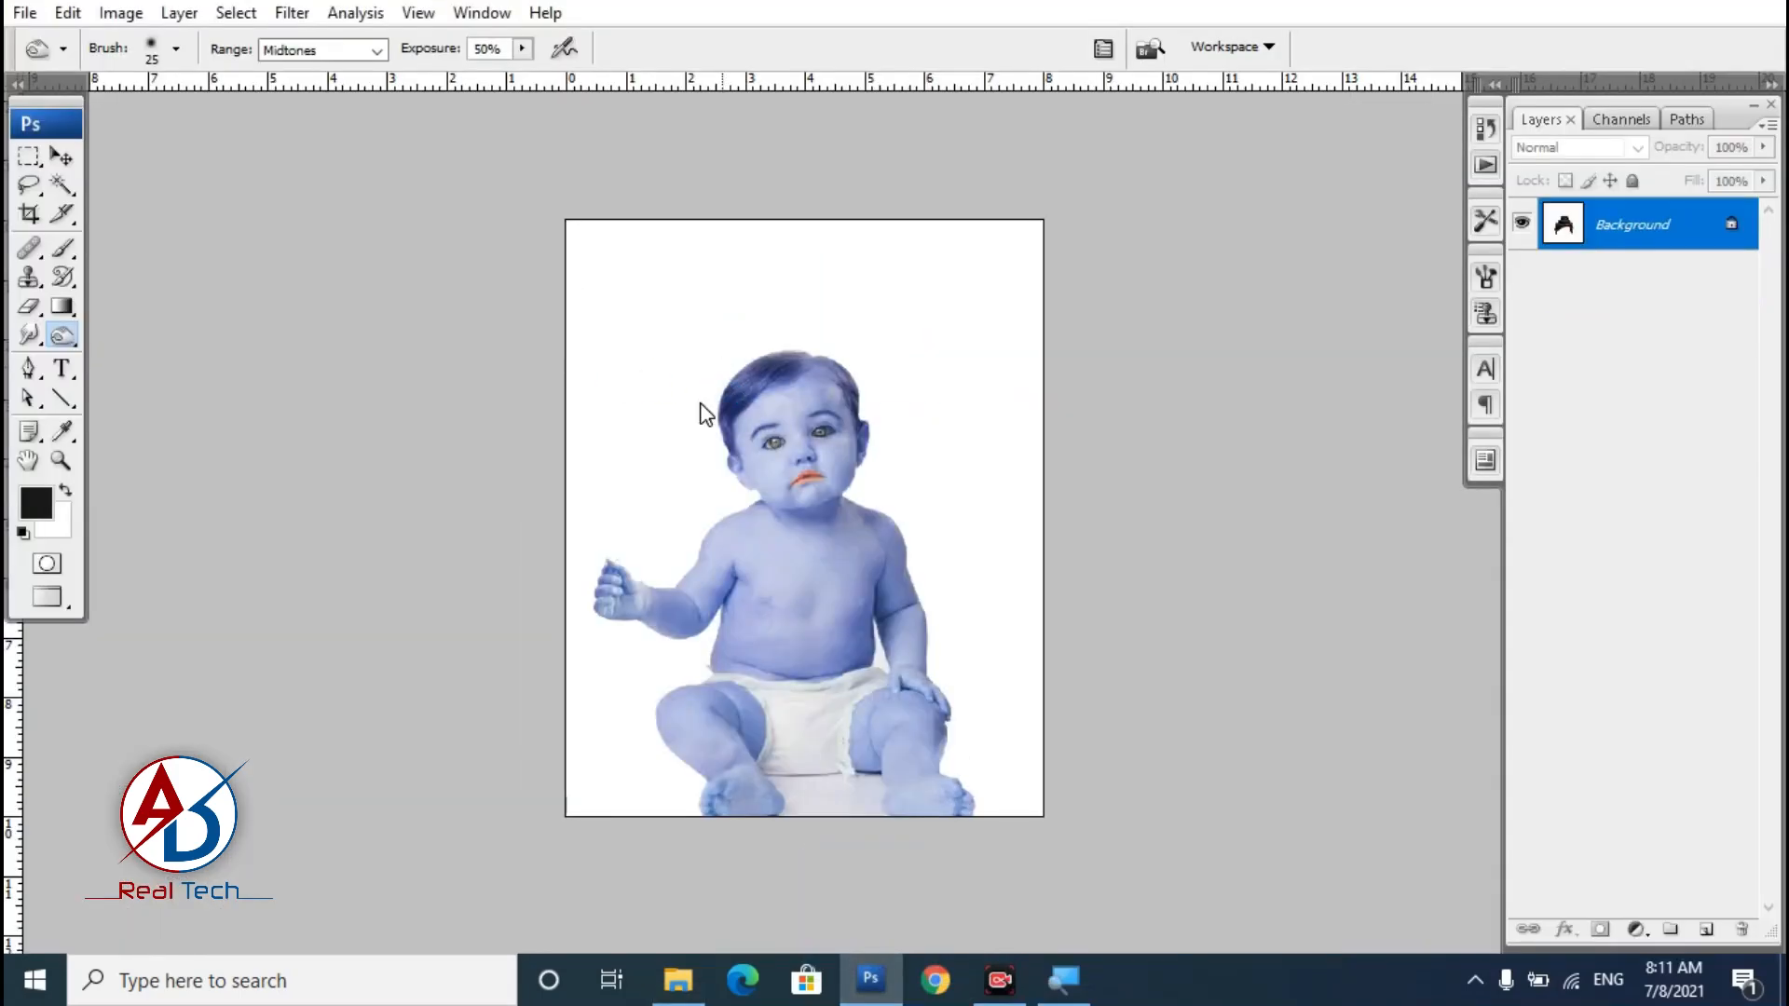
left_click(697, 358)
key("ctrl+d")
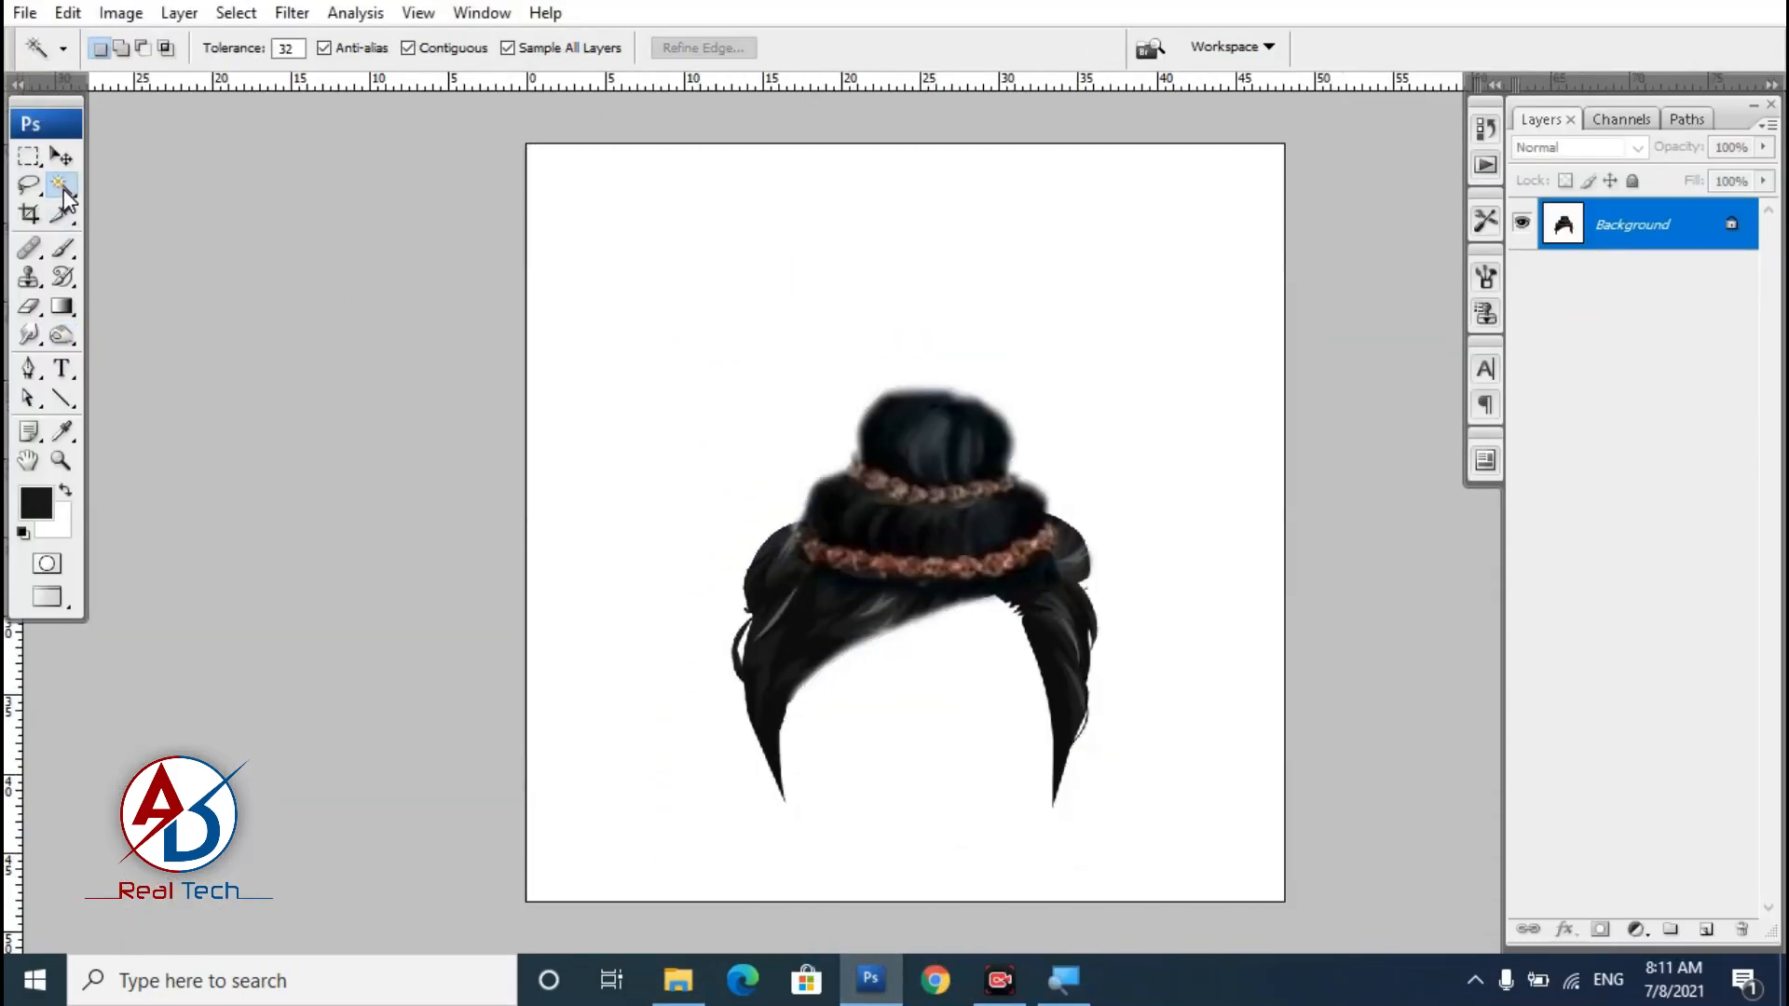
Select the hair by picking the white background and inner gaps with the Magic Wand at tolerance 32 and inverting the selection.
left_click(918, 736)
scroll(906, 735, "up", 3)
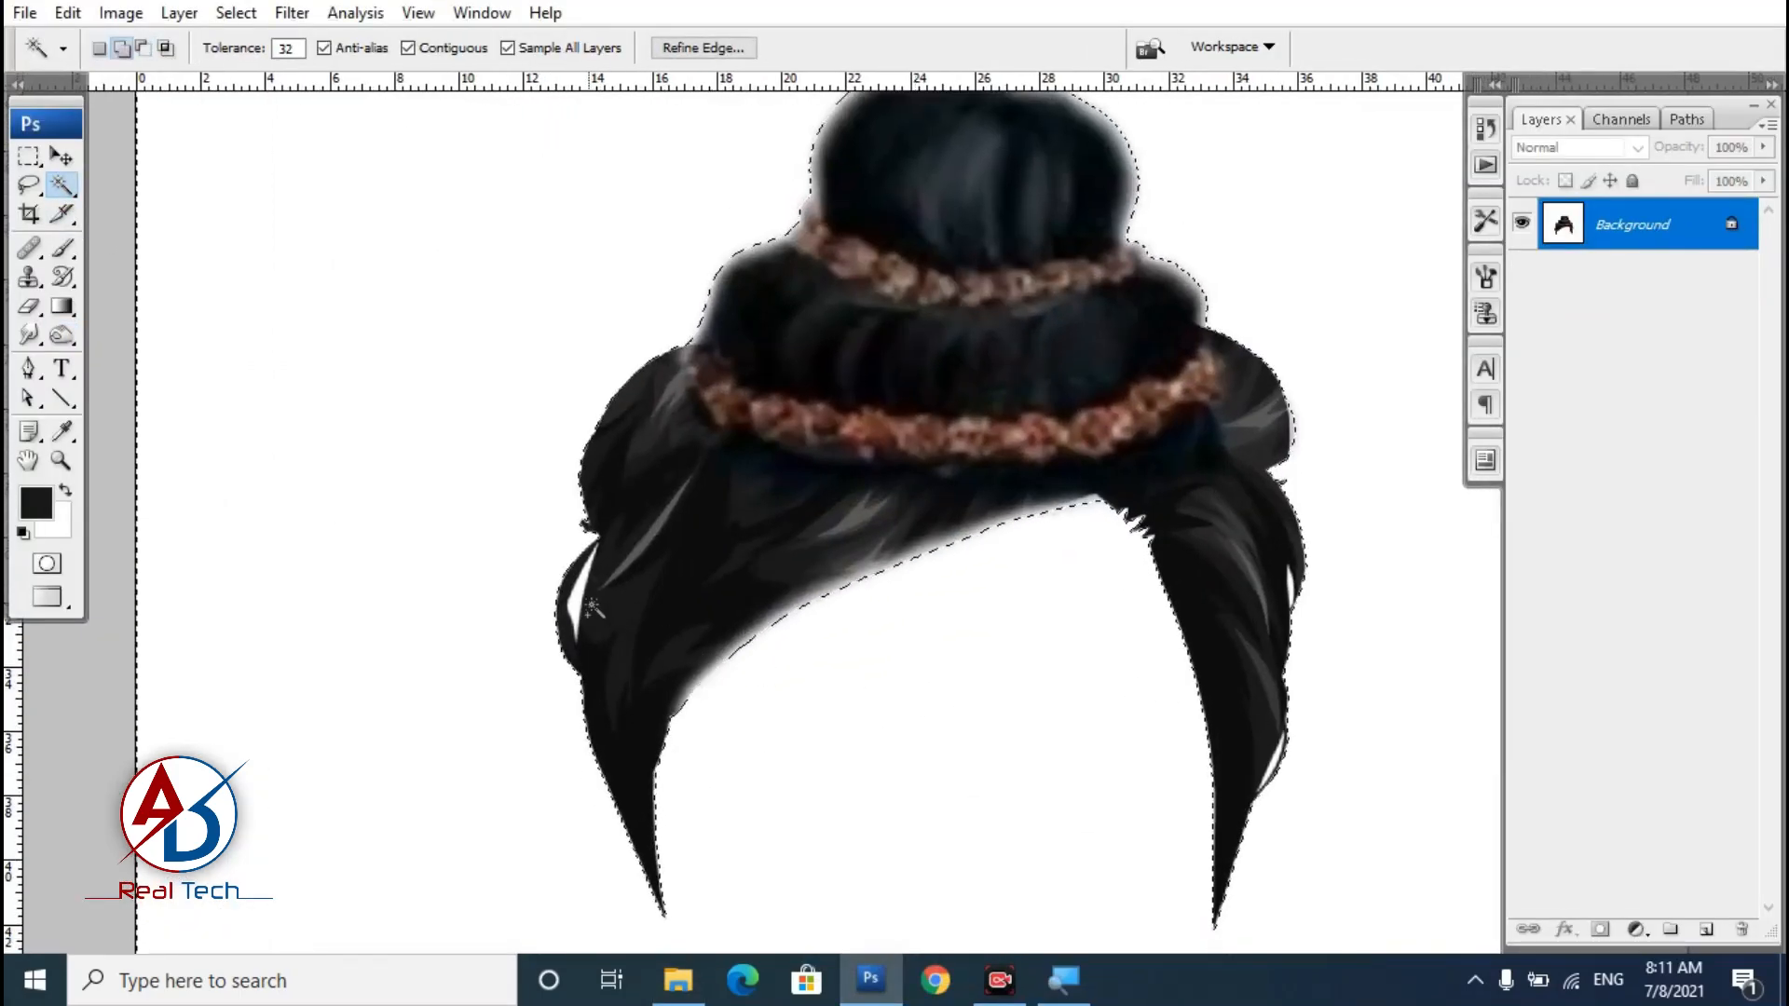
scroll(819, 667, "down", 3)
left_click(235, 12)
left_click(252, 115)
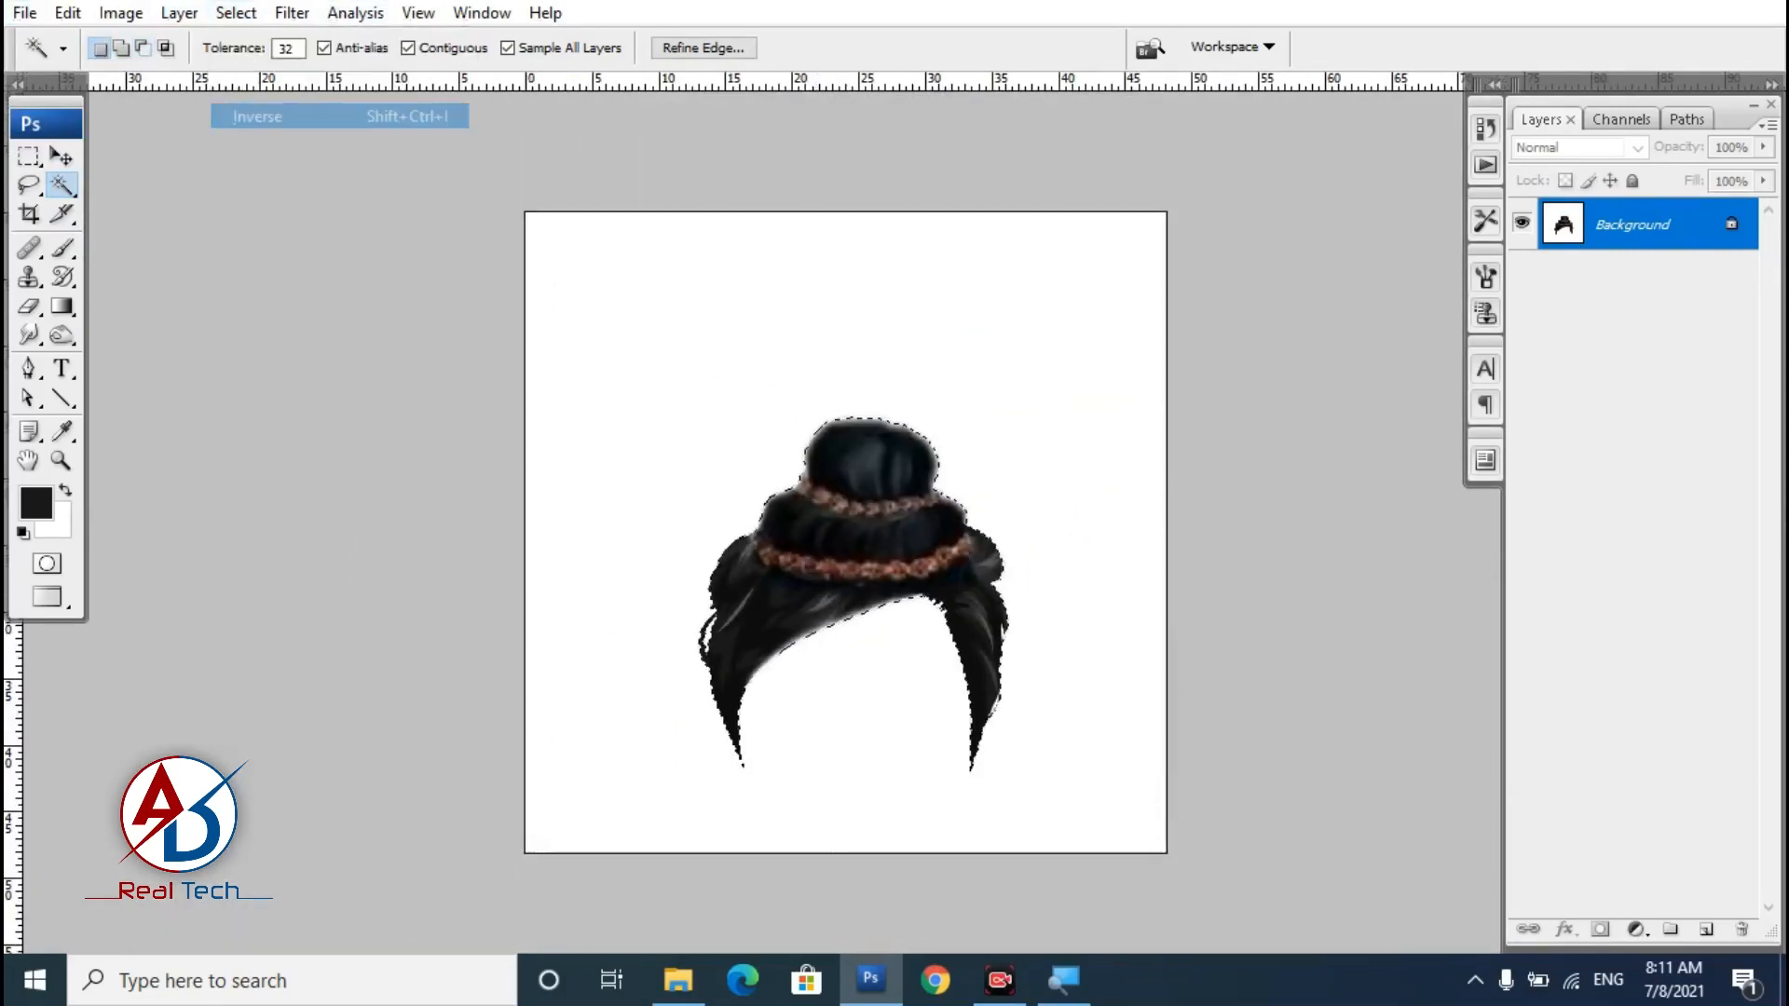
Copy the selected hair and paste it into the baby photo above the Background layer.
left_click(68, 12)
left_click(90, 189)
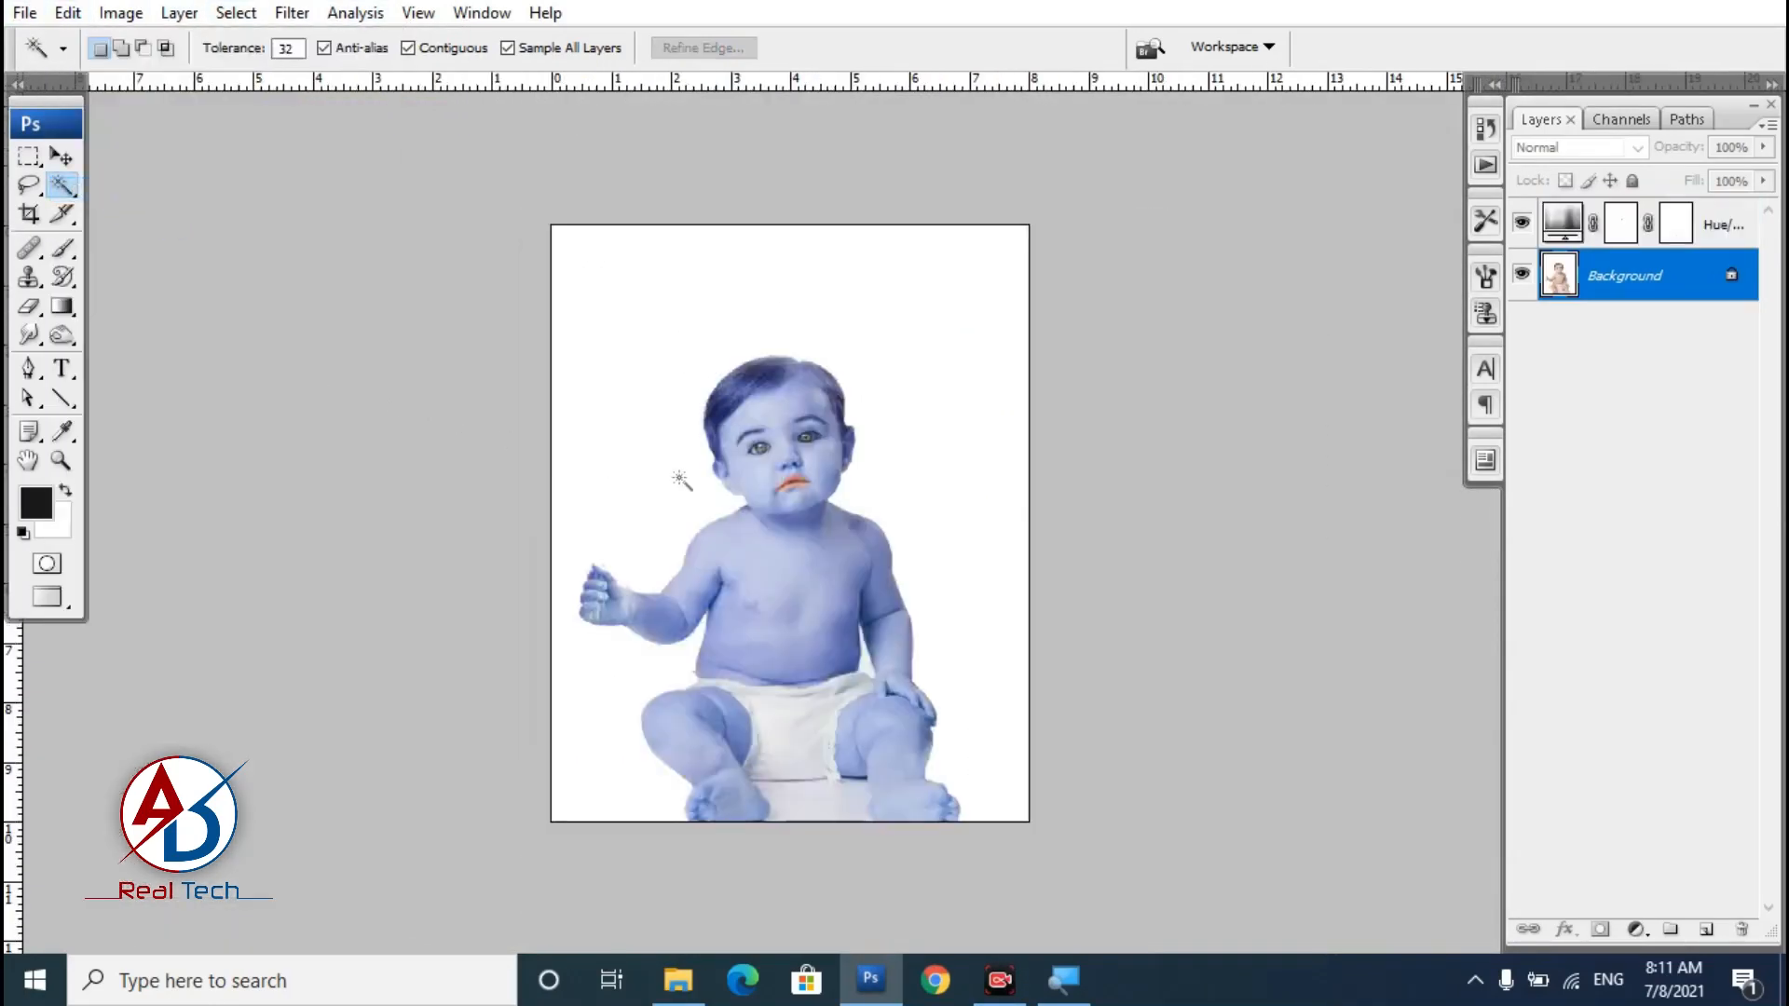
left_click(67, 13)
left_click(109, 240)
key("v")
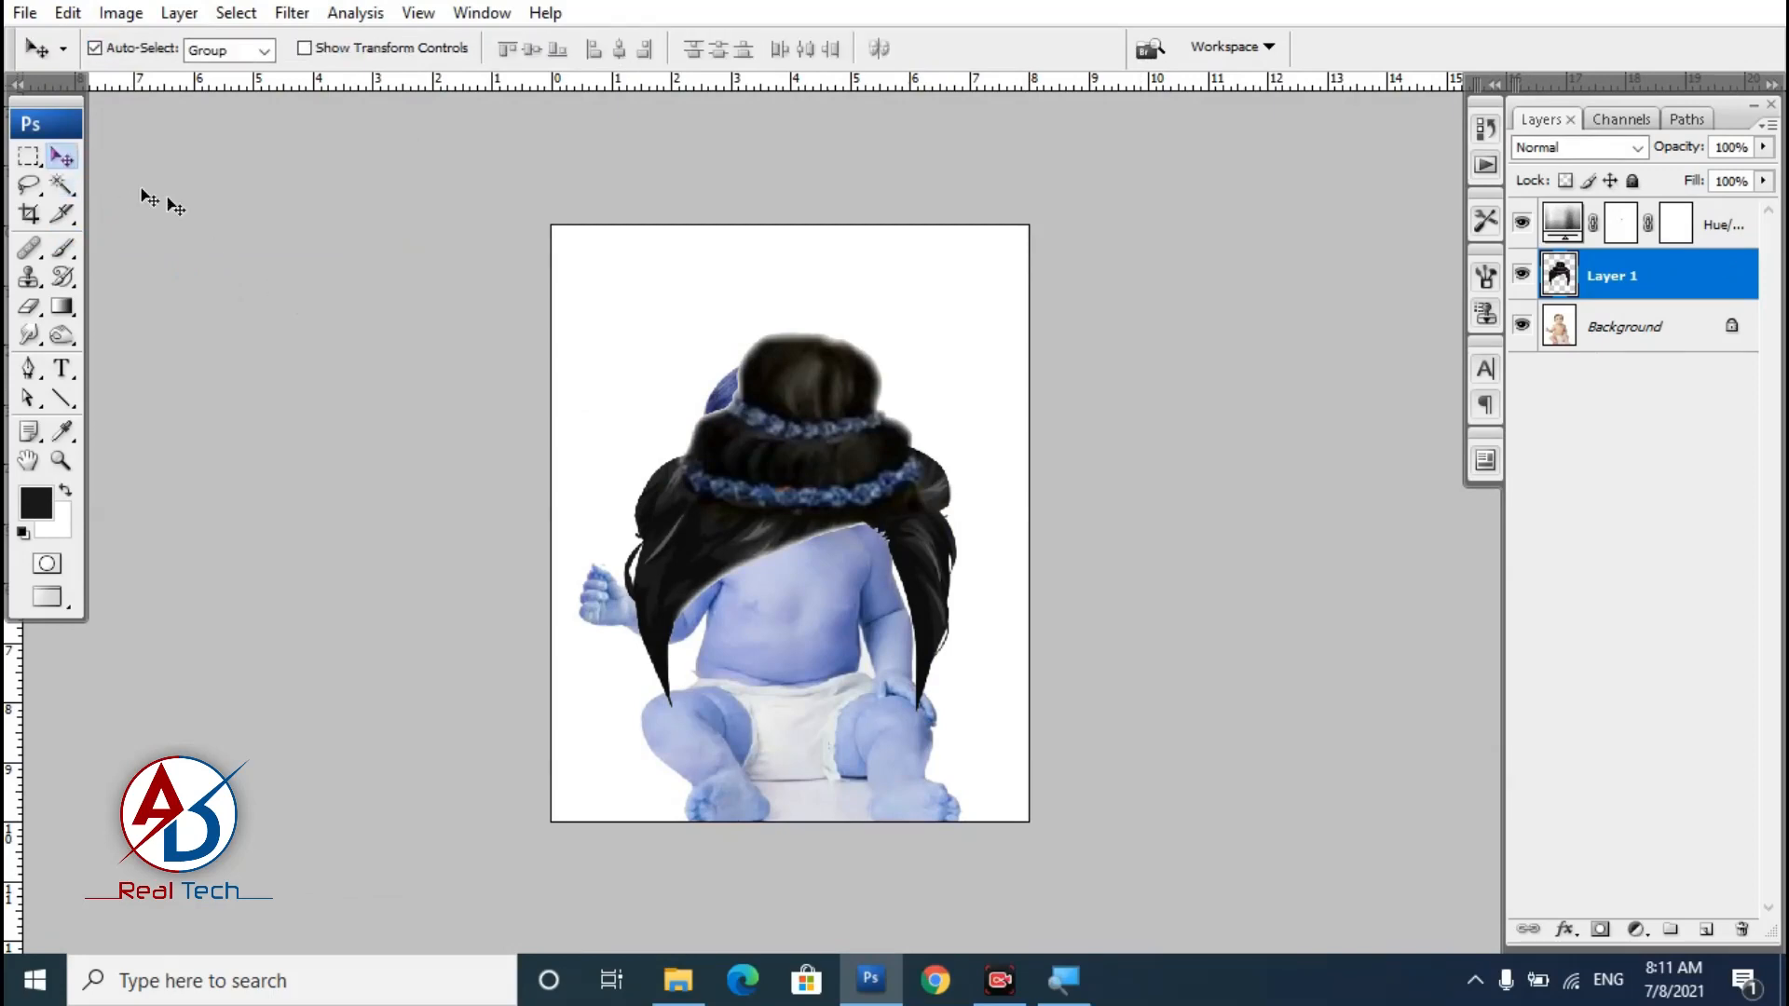
Scale the pasted hair down proportionally to about 47.7% and position it over the baby's head.
key("ctrl+t")
left_click_drag(963, 339, 863, 388)
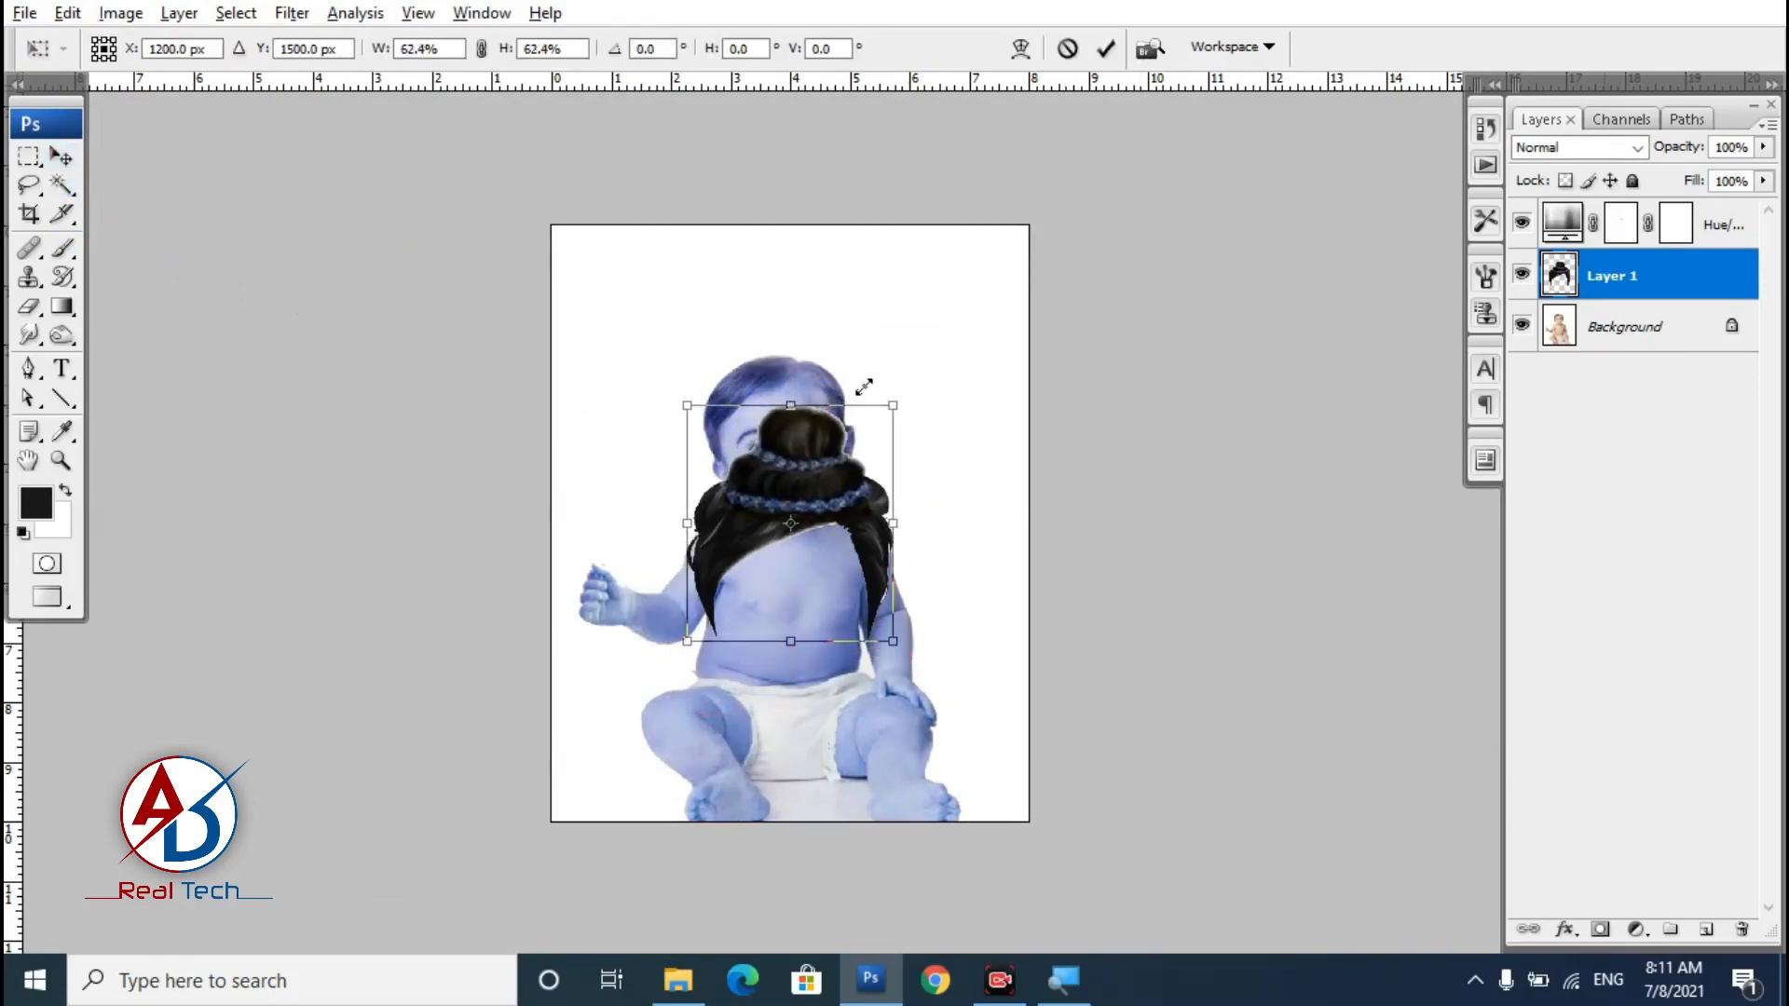
key("ctrl+plus")
left_click_drag(799, 592, 764, 758)
left_click_drag(843, 634, 809, 381)
left_click_drag(900, 169, 828, 259)
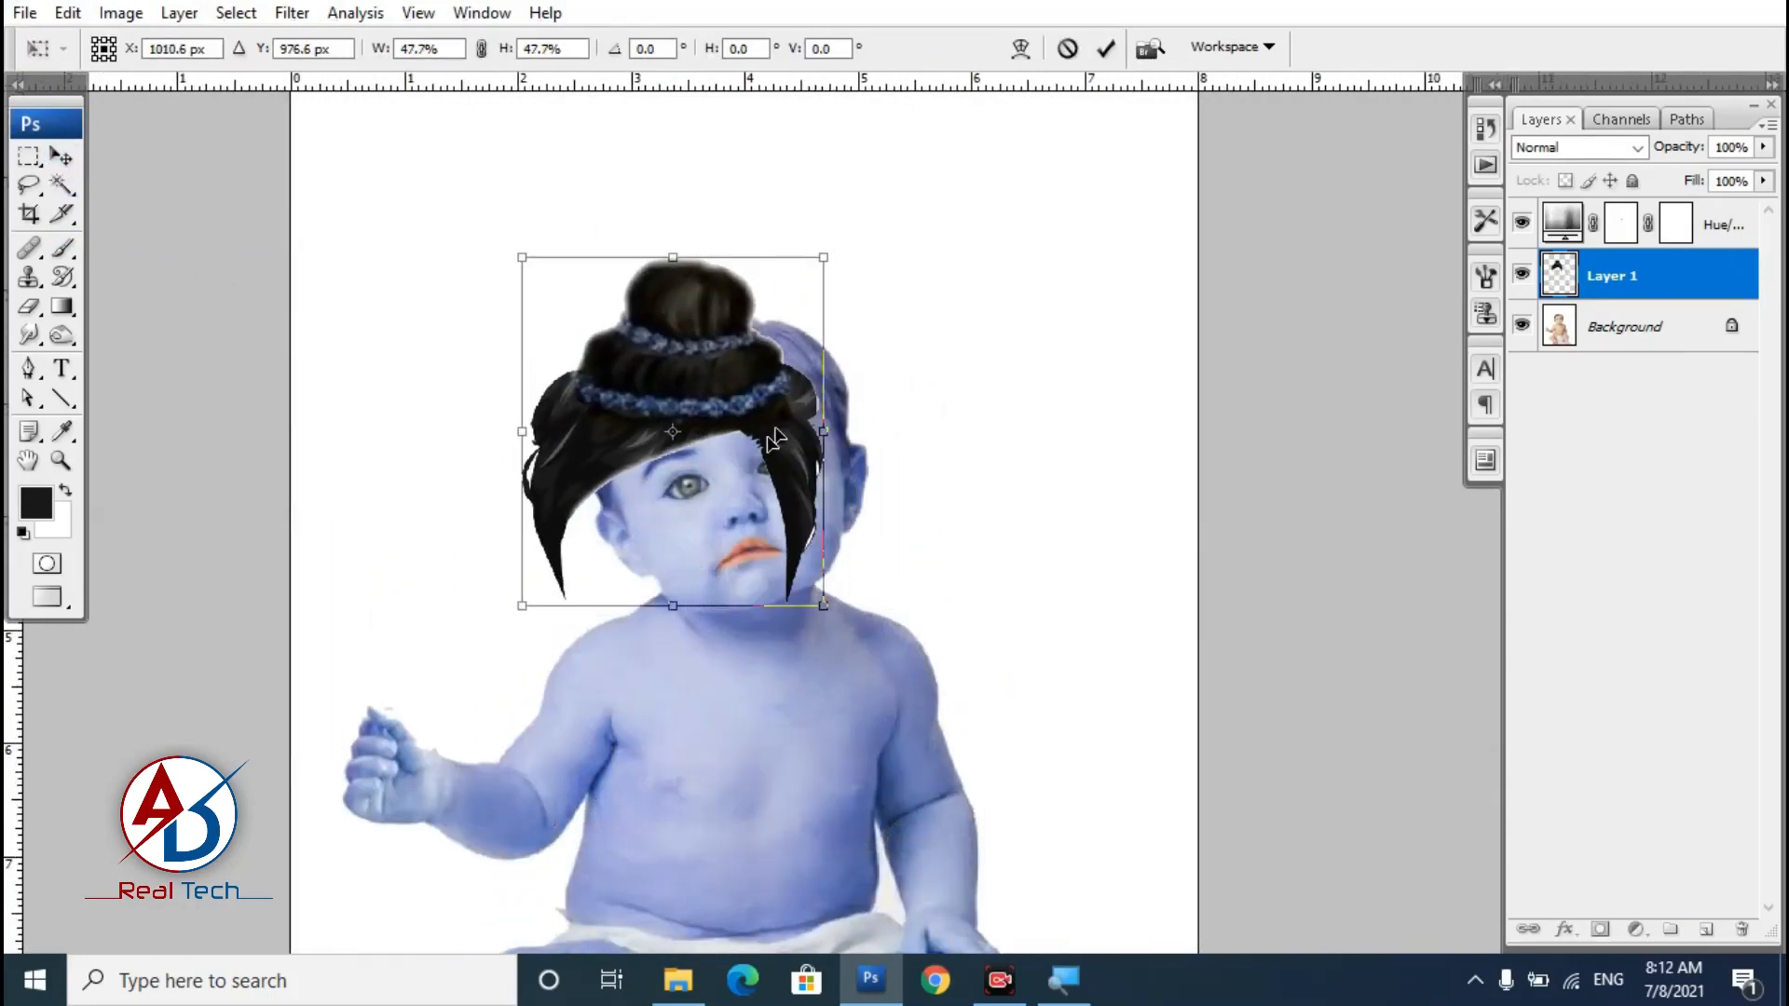
left_click_drag(770, 440, 820, 376)
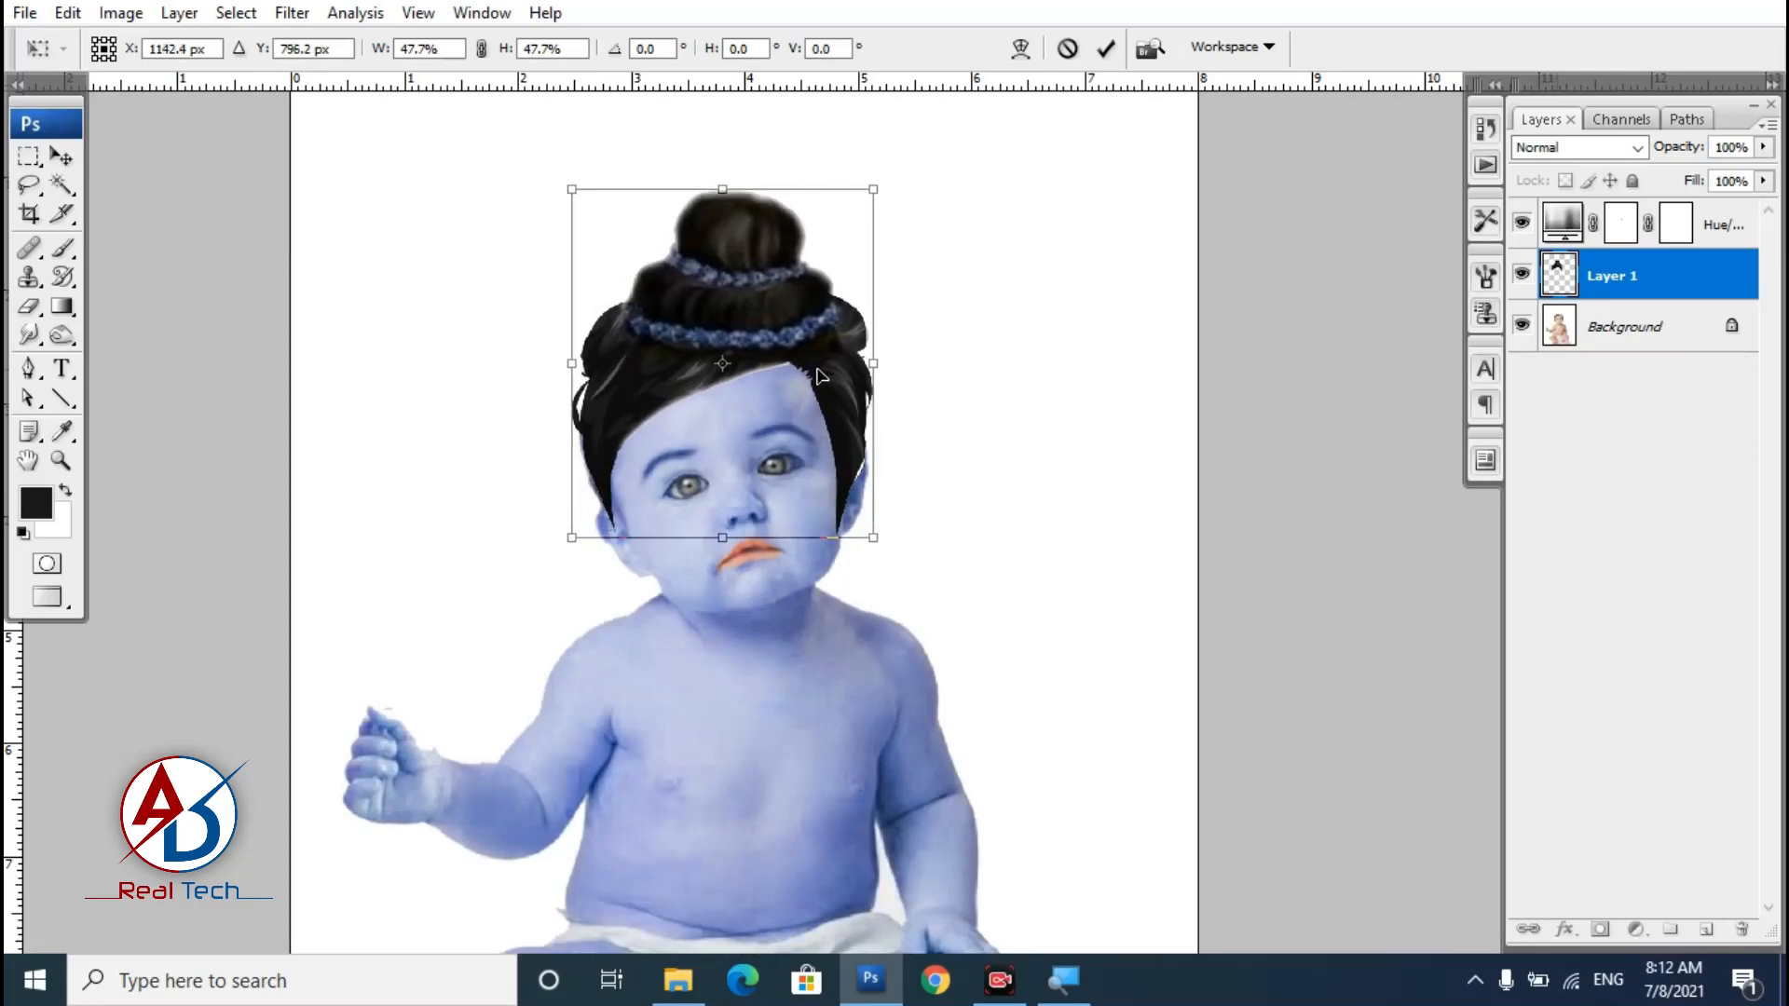
Fine-tune the hair's rotation and size so it fits the sides of the head, and apply the transform.
left_click_drag(995, 360, 999, 361)
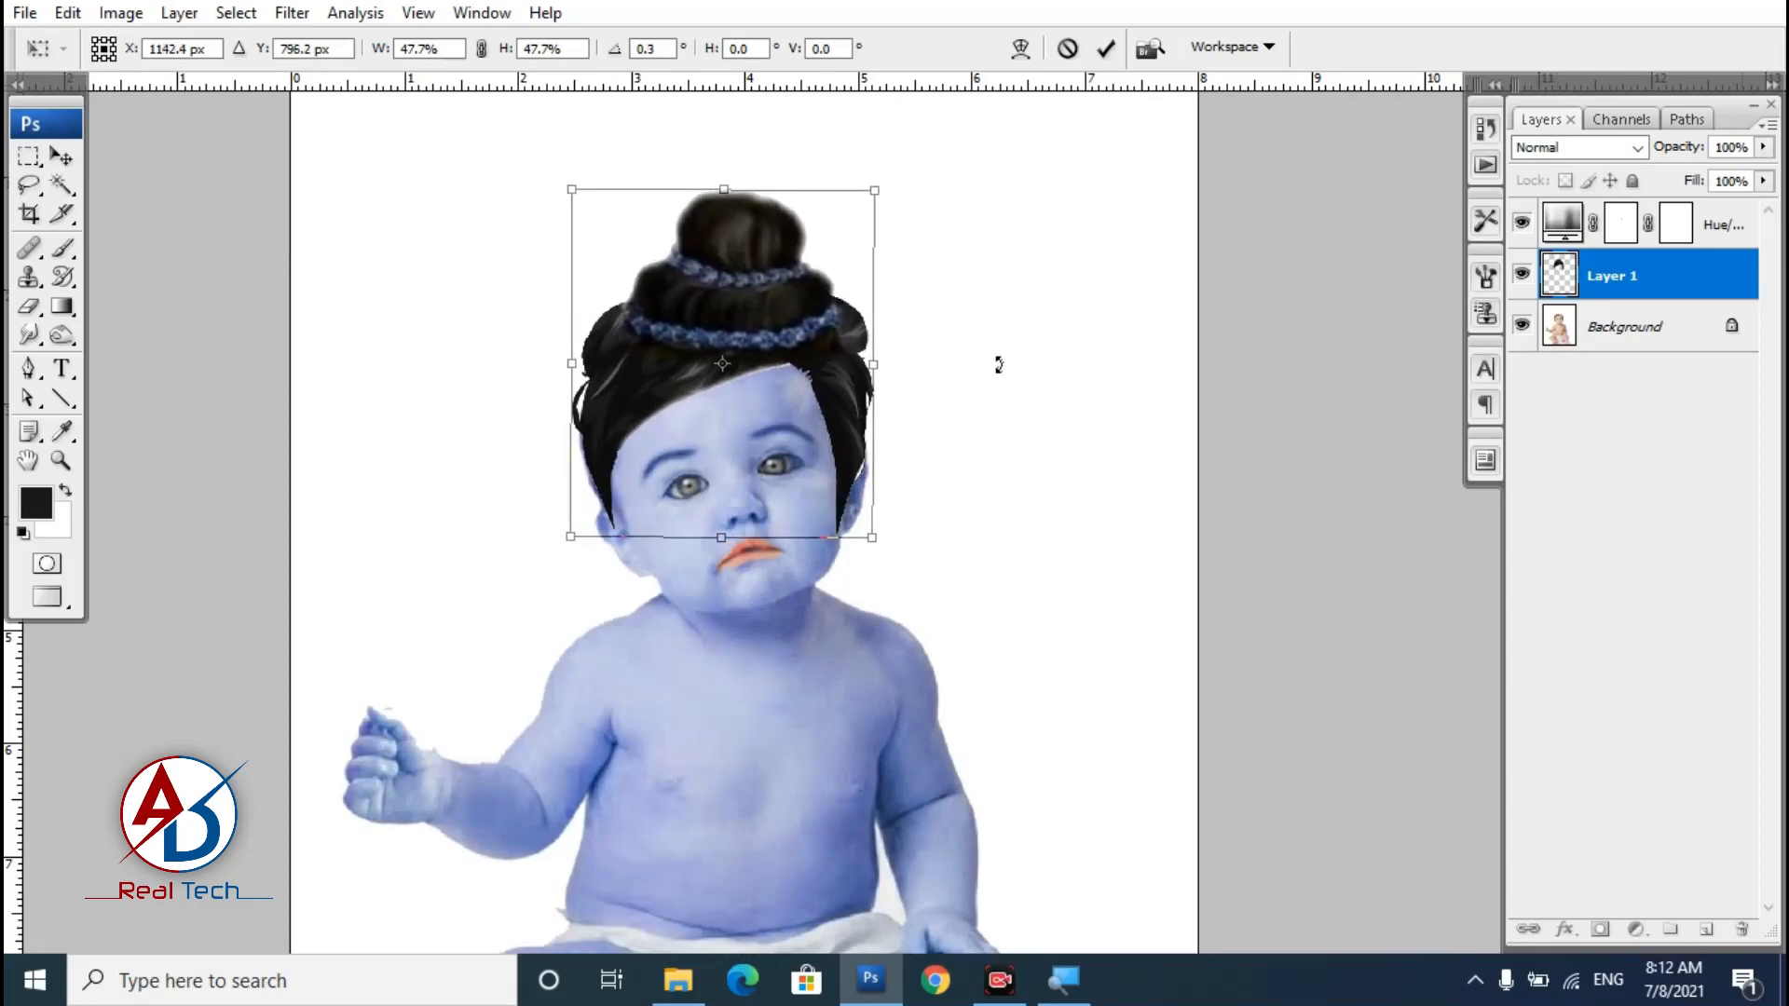
scroll(859, 441, "up", 6)
left_click_drag(861, 412, 915, 380)
left_click_drag(652, 642, 636, 630)
key("Return")
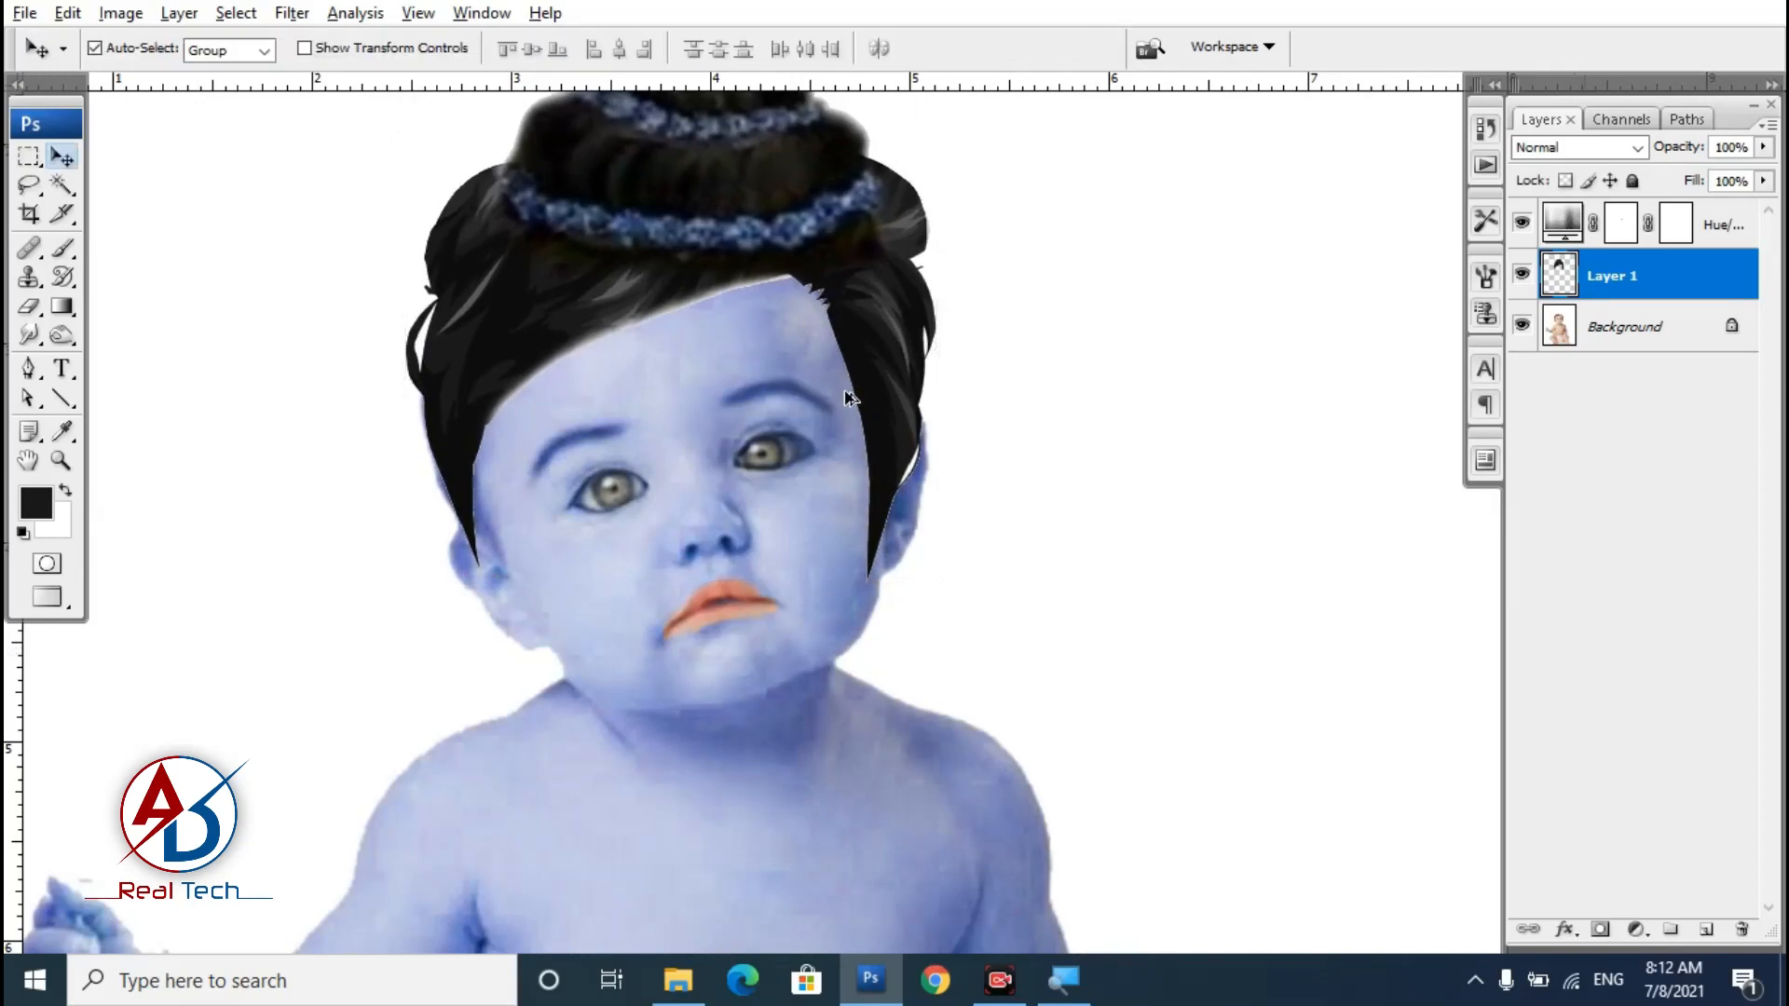
Soften the hair's pale edge along the forehead on Layer 1 using the Eraser with a soft 60 px brush.
scroll(849, 401, "down", 6)
scroll(849, 411, "up", 5)
left_click_drag(941, 507, 883, 395)
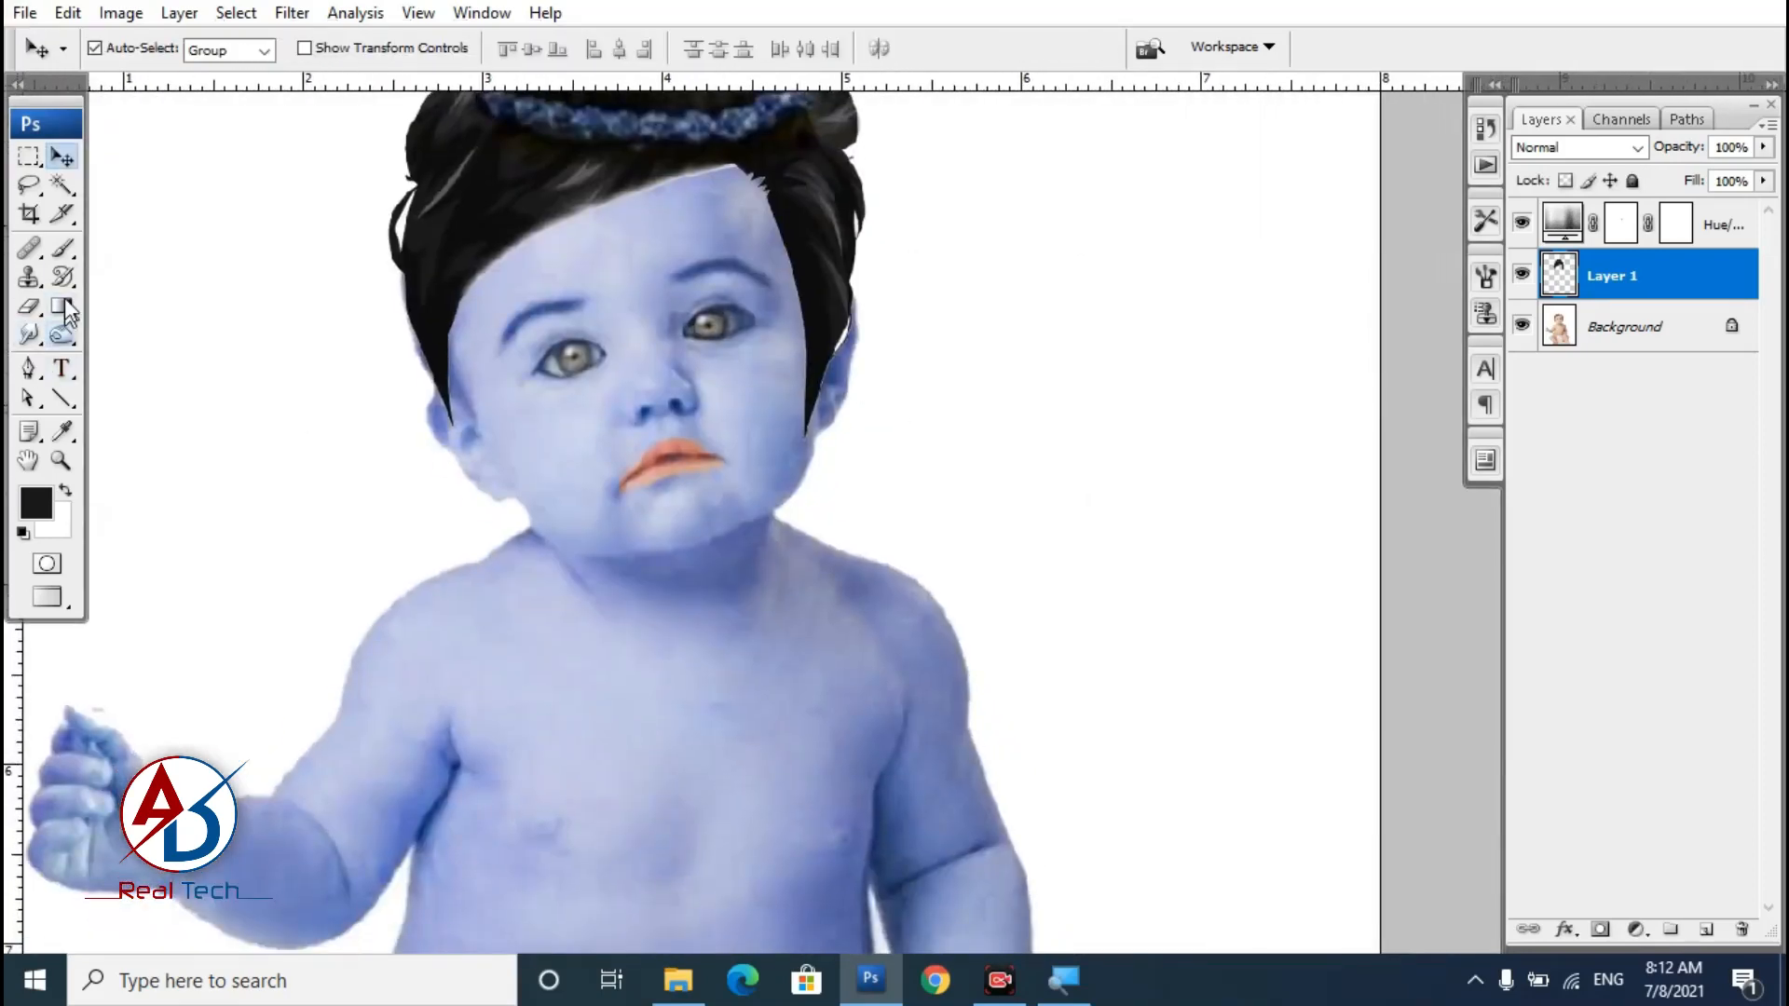
left_click(63, 249)
left_click_drag(420, 424, 411, 472)
left_click(29, 306)
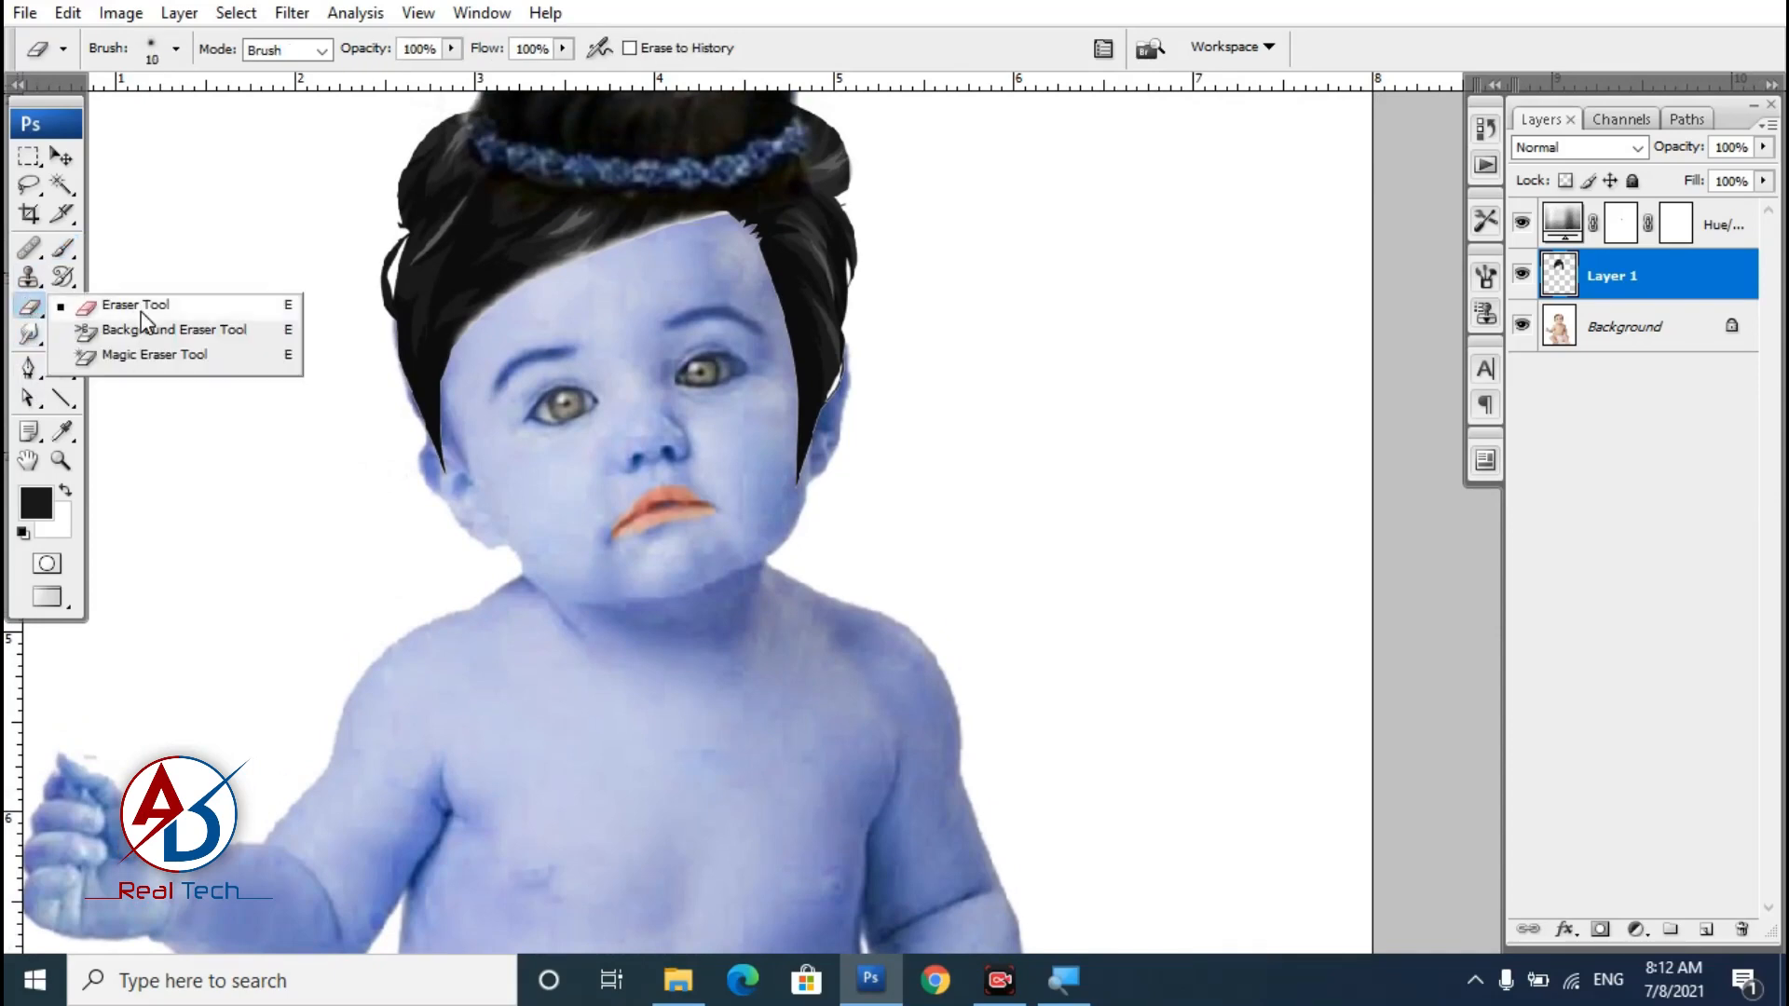
left_click(112, 304)
scroll(465, 477, "up", 3)
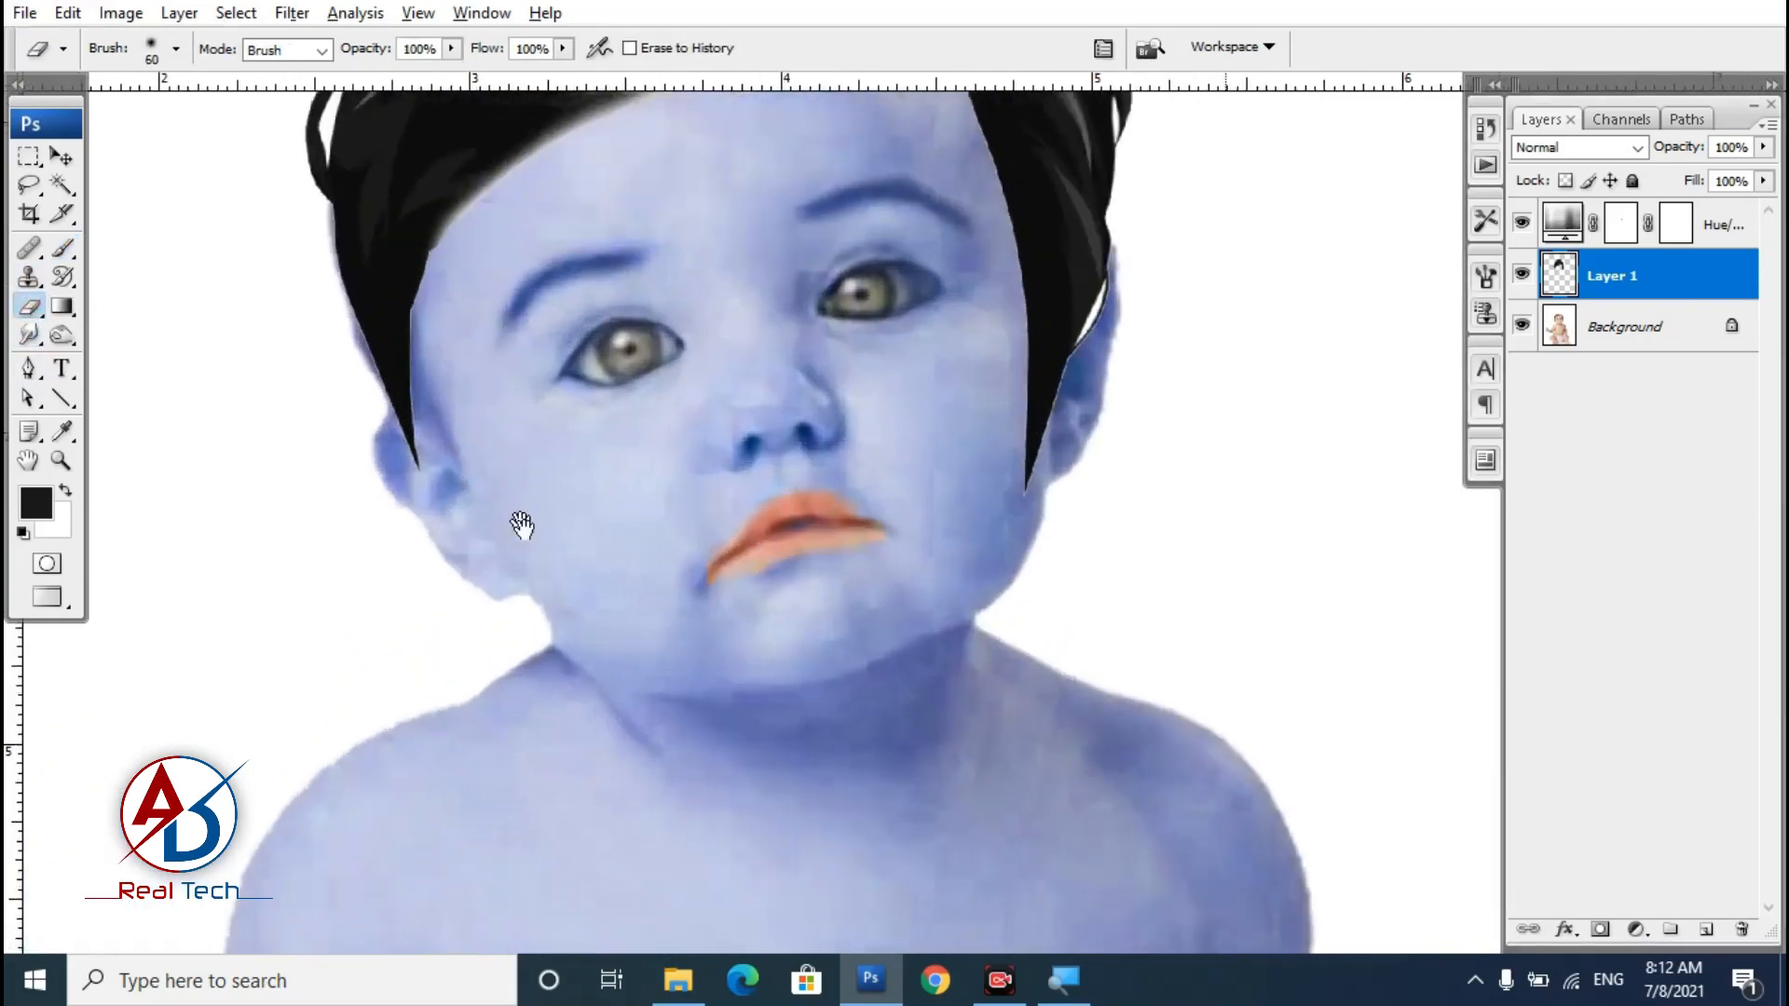
key("alt+bracketleft")
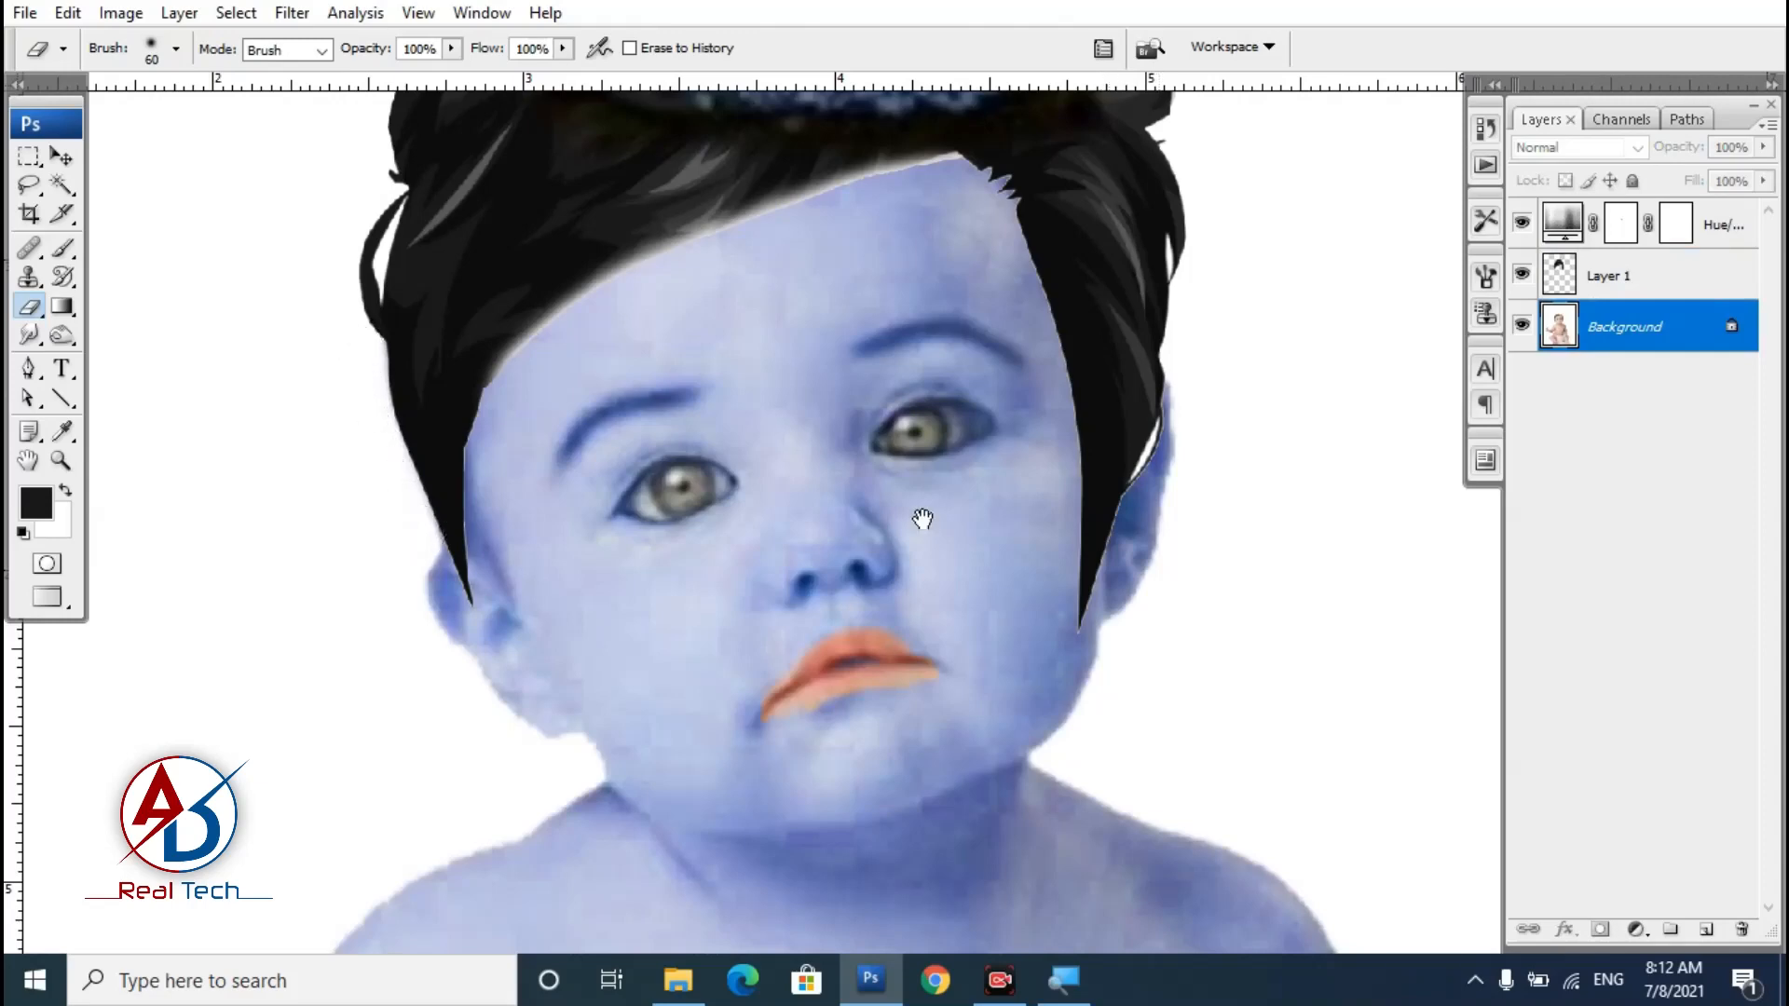
left_click_drag(923, 519, 820, 774)
key("alt+bracketright")
mouse_move(835, 431)
left_mouse_down()
mouse_move(607, 494)
mouse_move(400, 601)
mouse_move(377, 681)
mouse_move(426, 701)
mouse_move(351, 641)
mouse_move(351, 773)
mouse_move(307, 711)
mouse_move(330, 711)
mouse_move(344, 653)
left_mouse_up()
scroll(377, 679, "down", 3)
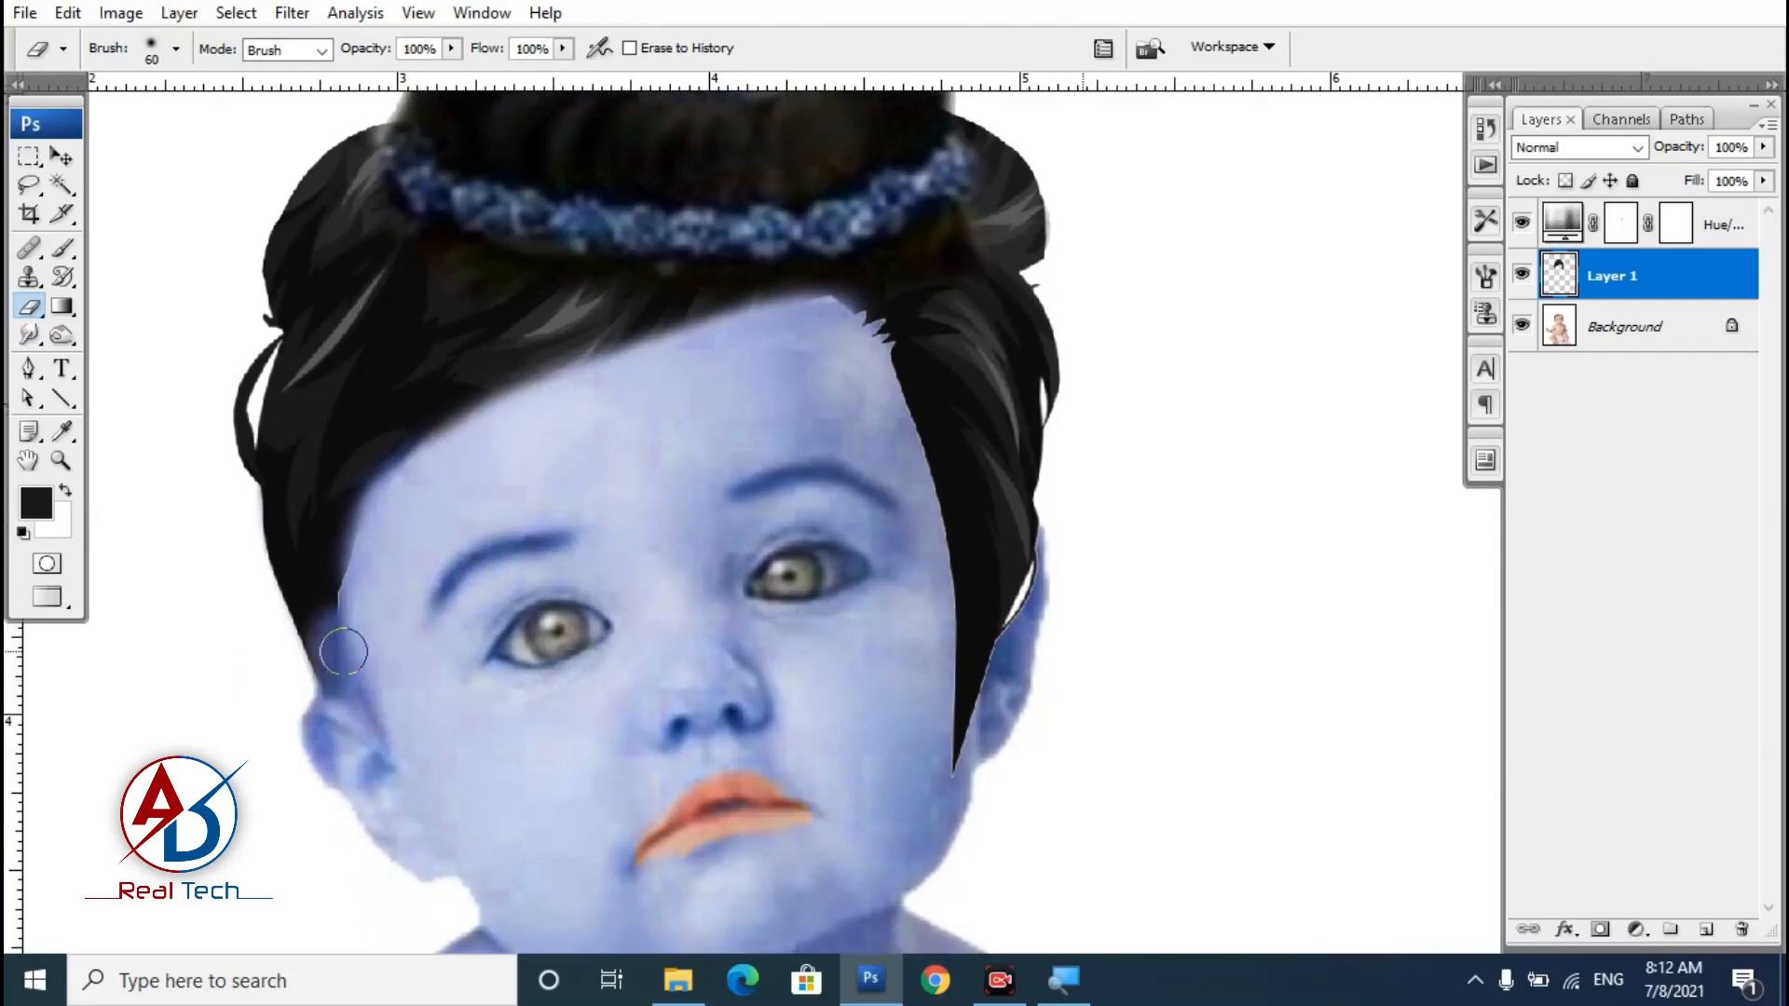
Undo the excess erasing at the temple and trim the pointed hair tips beside both ears.
key("ctrl+alt+z")
scroll(417, 694, "up", 3)
left_click_drag(438, 620, 495, 459)
mouse_move(328, 657)
left_mouse_down()
mouse_move(365, 627)
mouse_move(340, 580)
left_mouse_up()
left_click_drag(743, 704, 712, 699)
mouse_move(1144, 622)
left_mouse_down()
mouse_move(1129, 536)
mouse_move(1090, 550)
left_mouse_up()
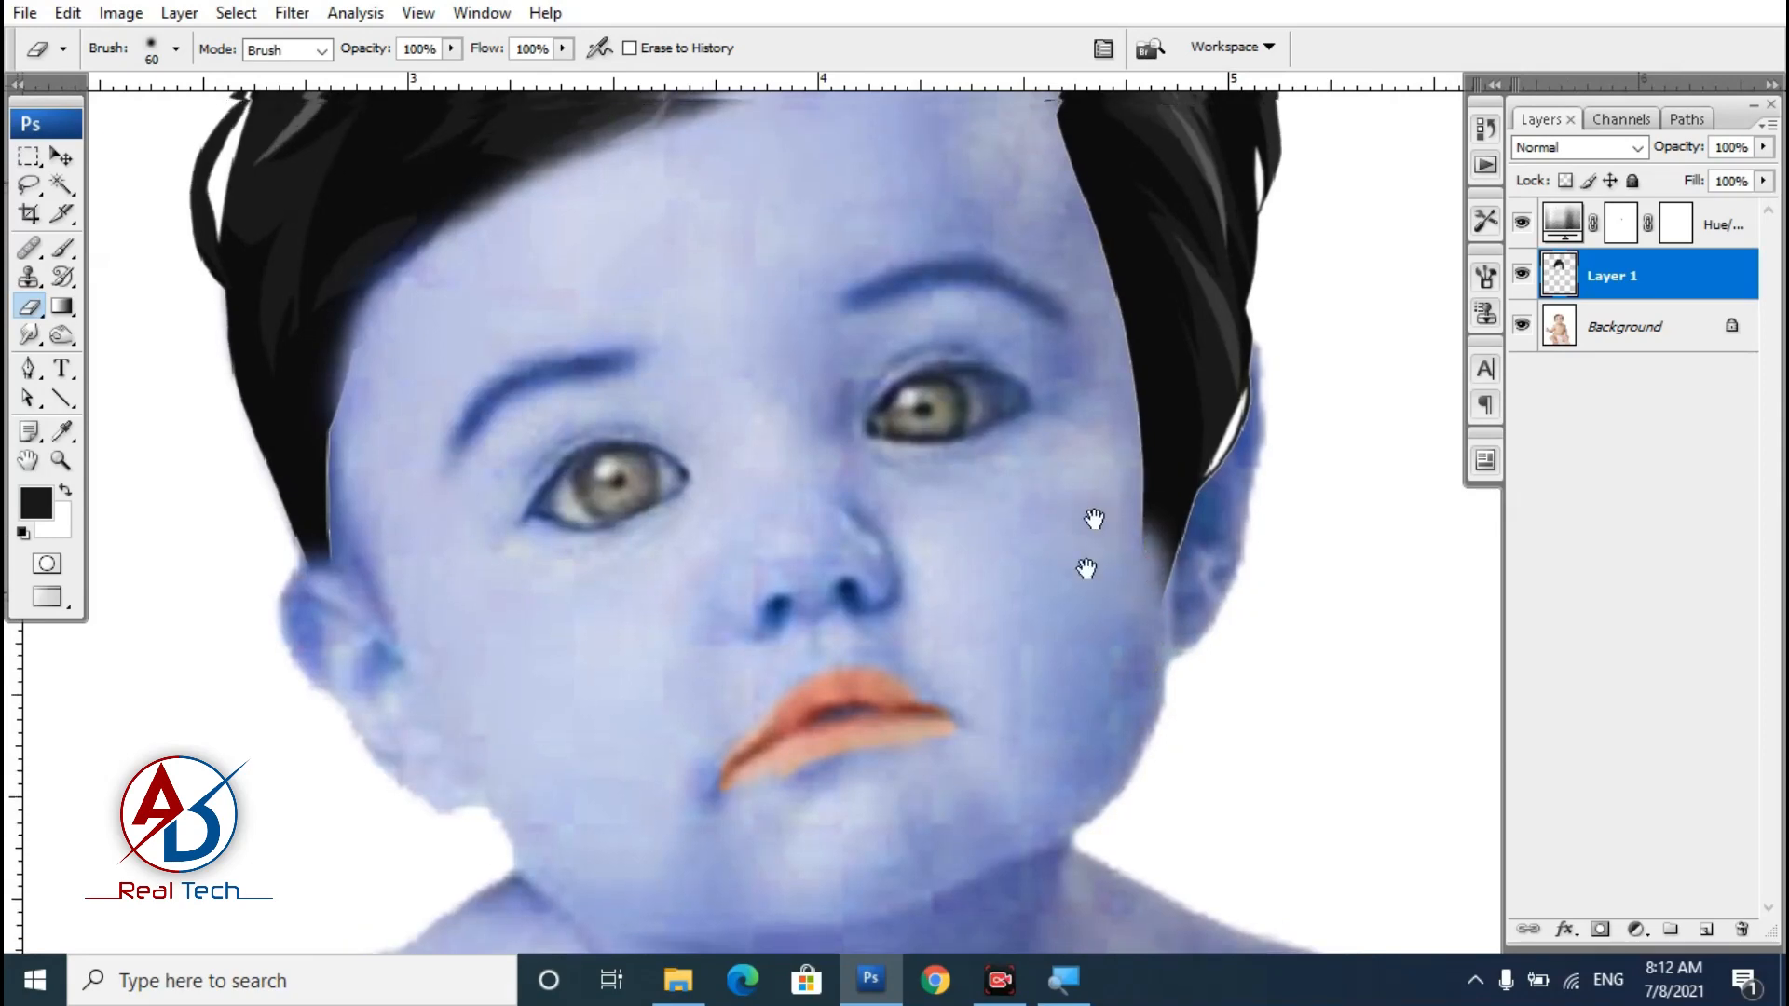
Erase the hair overlapping the ear on the image's right side and soften the hairline beside that temple.
scroll(1090, 550, "up", 3)
mouse_move(1114, 751)
left_mouse_down()
mouse_move(1172, 718)
mouse_move(1233, 577)
left_mouse_up()
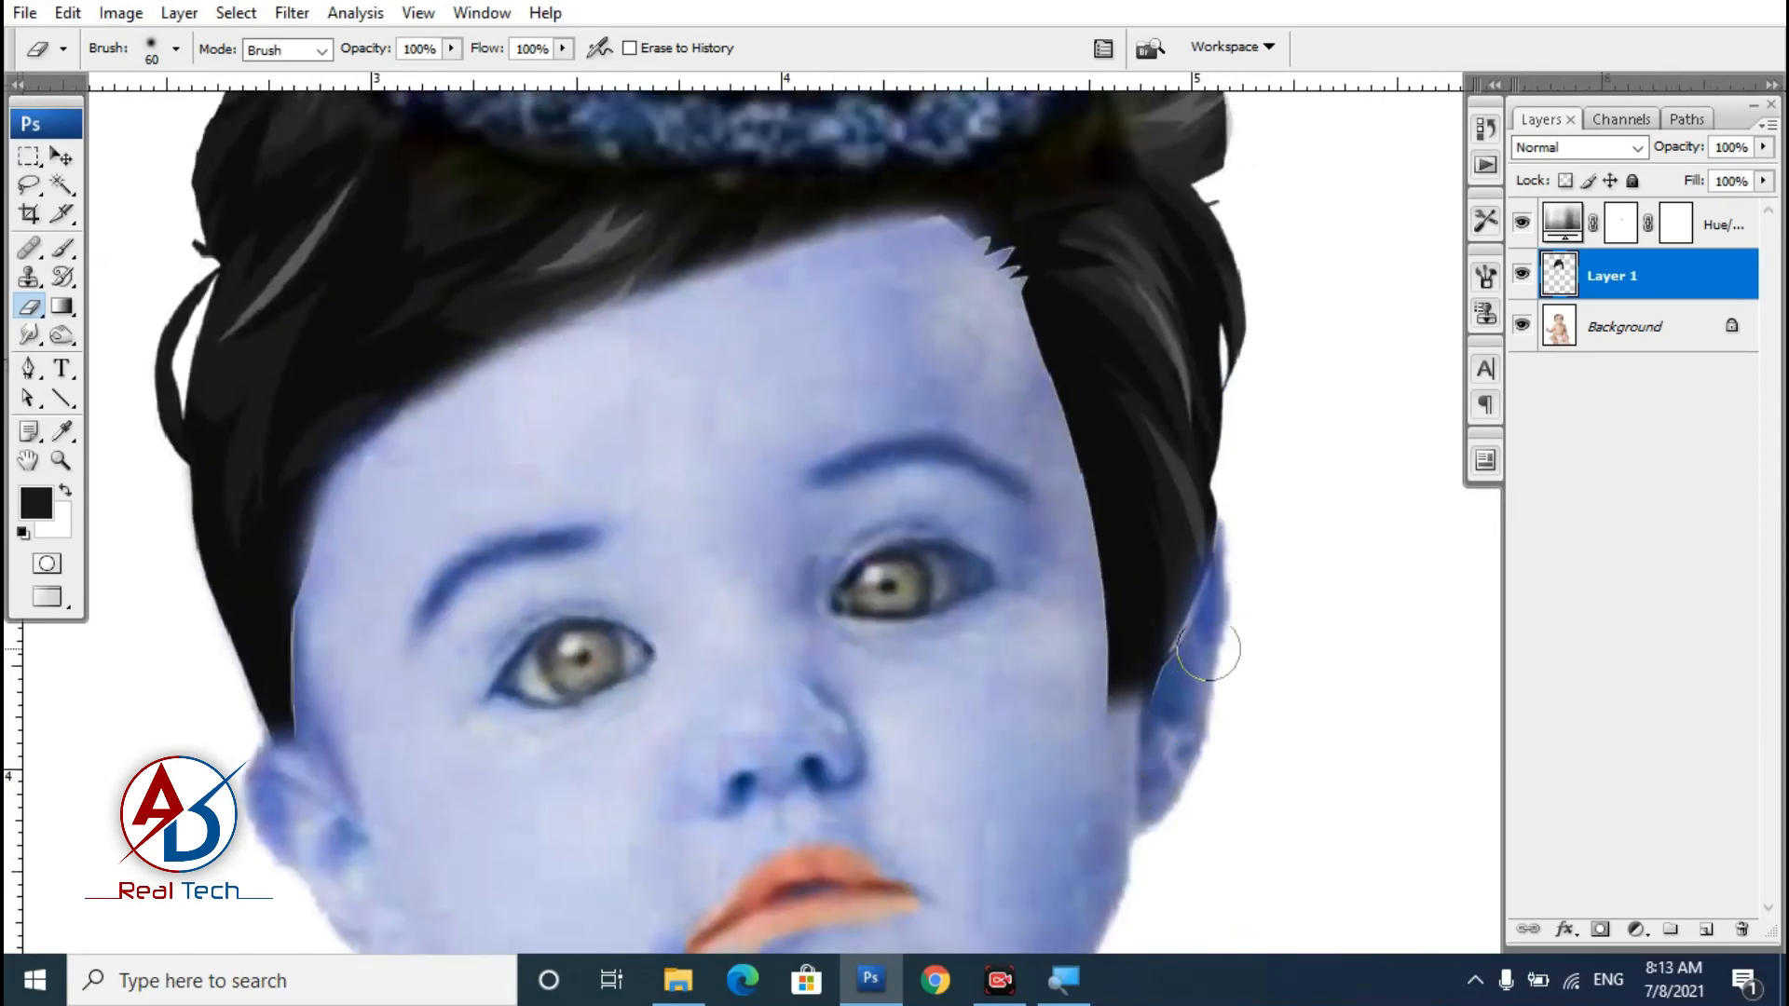
mouse_move(1208, 651)
left_mouse_down()
mouse_move(1238, 513)
mouse_move(1215, 623)
mouse_move(1202, 647)
mouse_move(1205, 530)
mouse_move(1158, 640)
left_mouse_up()
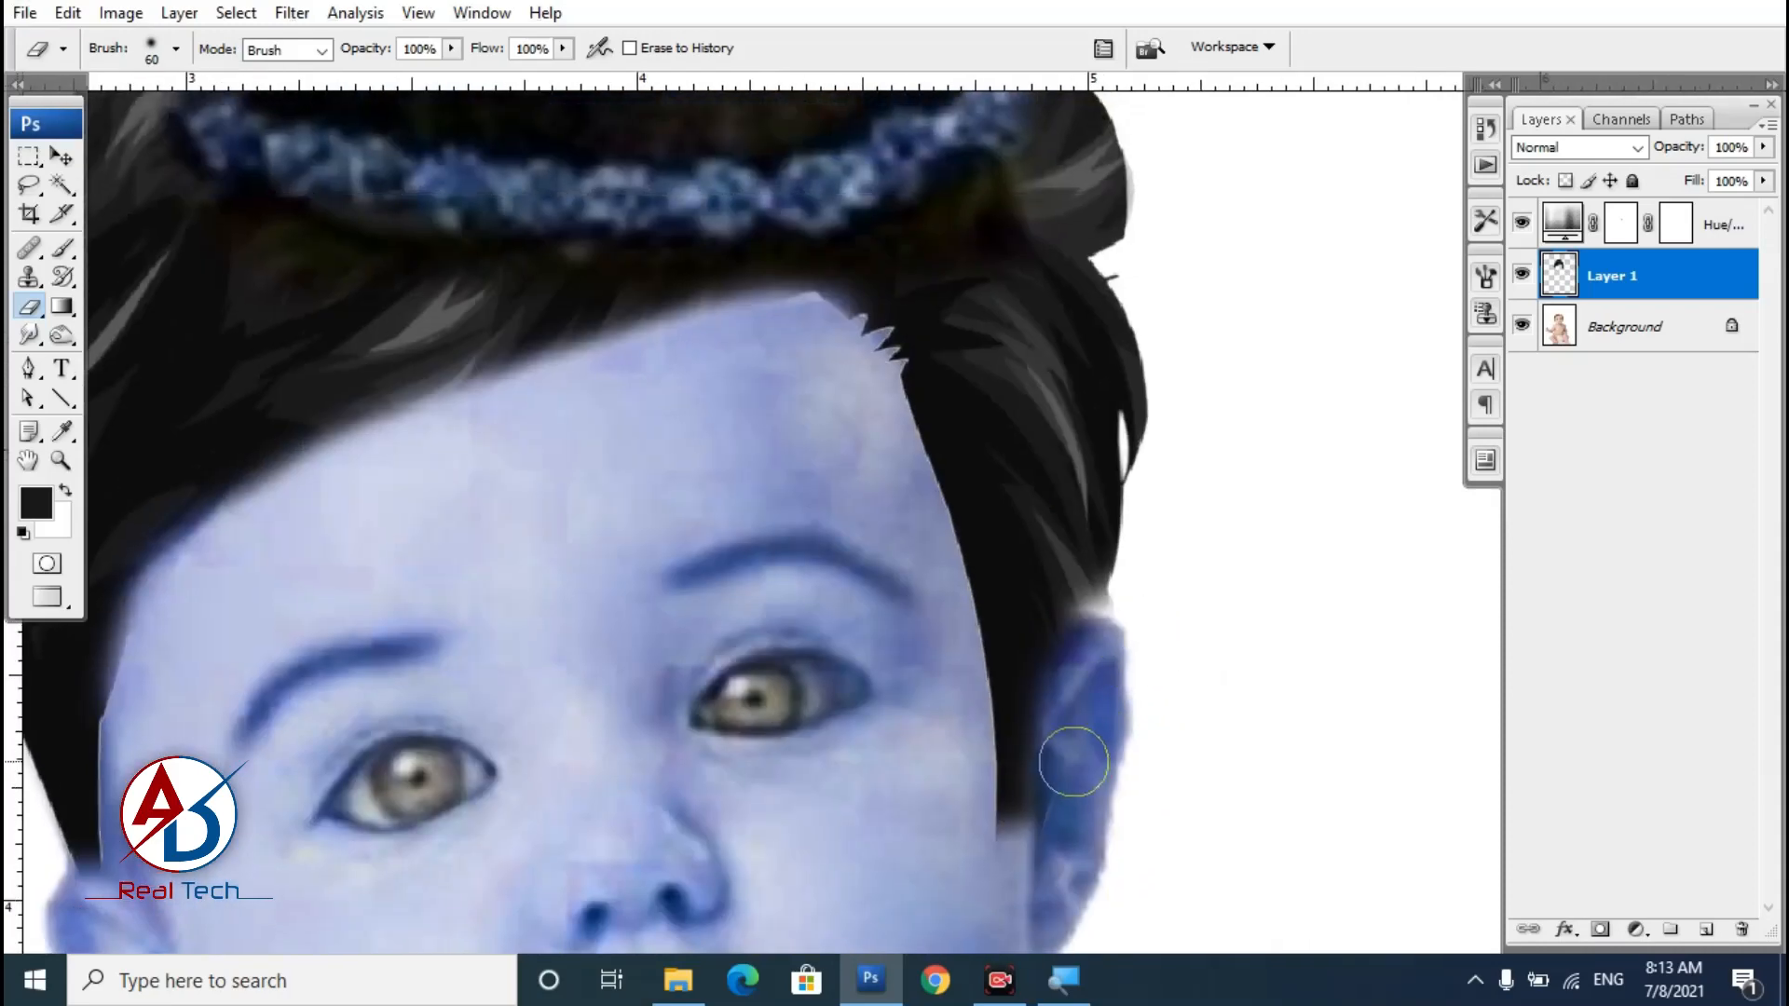
left_click_drag(1074, 763, 1049, 832)
left_click_drag(1155, 717, 1134, 789)
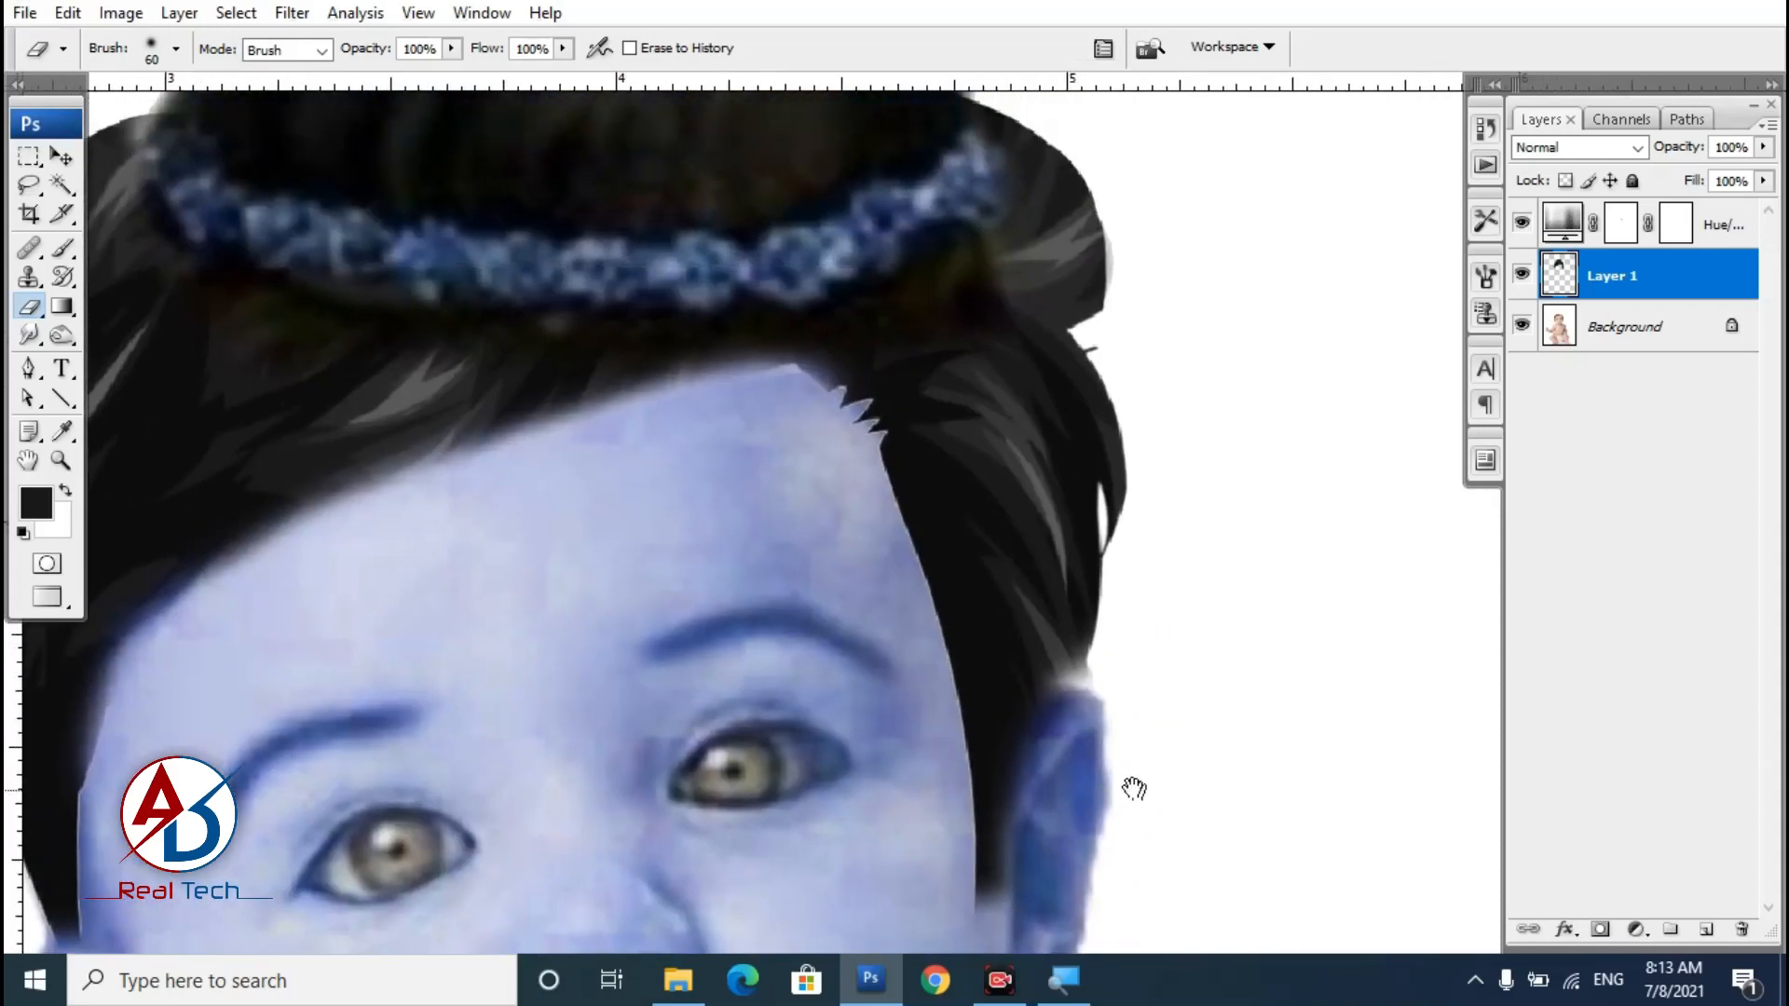
mouse_move(857, 480)
left_mouse_down()
mouse_move(916, 655)
mouse_move(864, 454)
mouse_move(929, 677)
mouse_move(951, 876)
mouse_move(928, 682)
mouse_move(939, 717)
left_mouse_up()
scroll(932, 713, "down", 5)
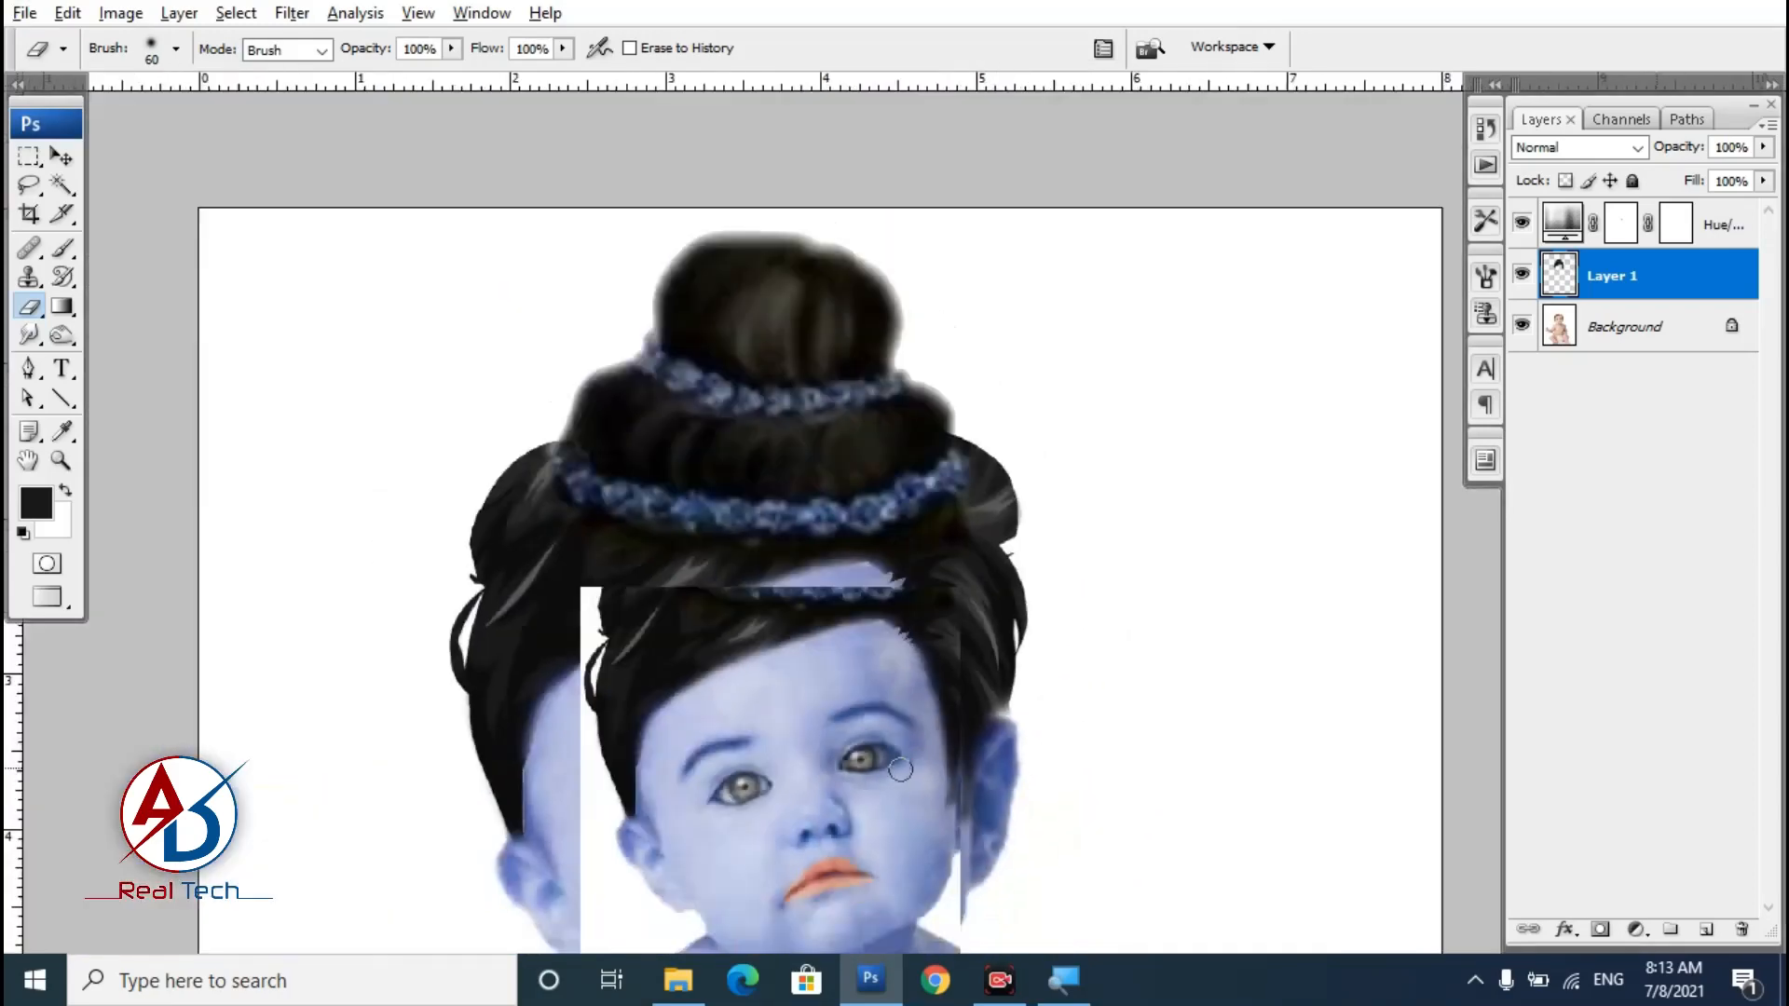
Stretch the hair layer upward to a height of about 110.1% while keeping its width.
left_click(63, 159)
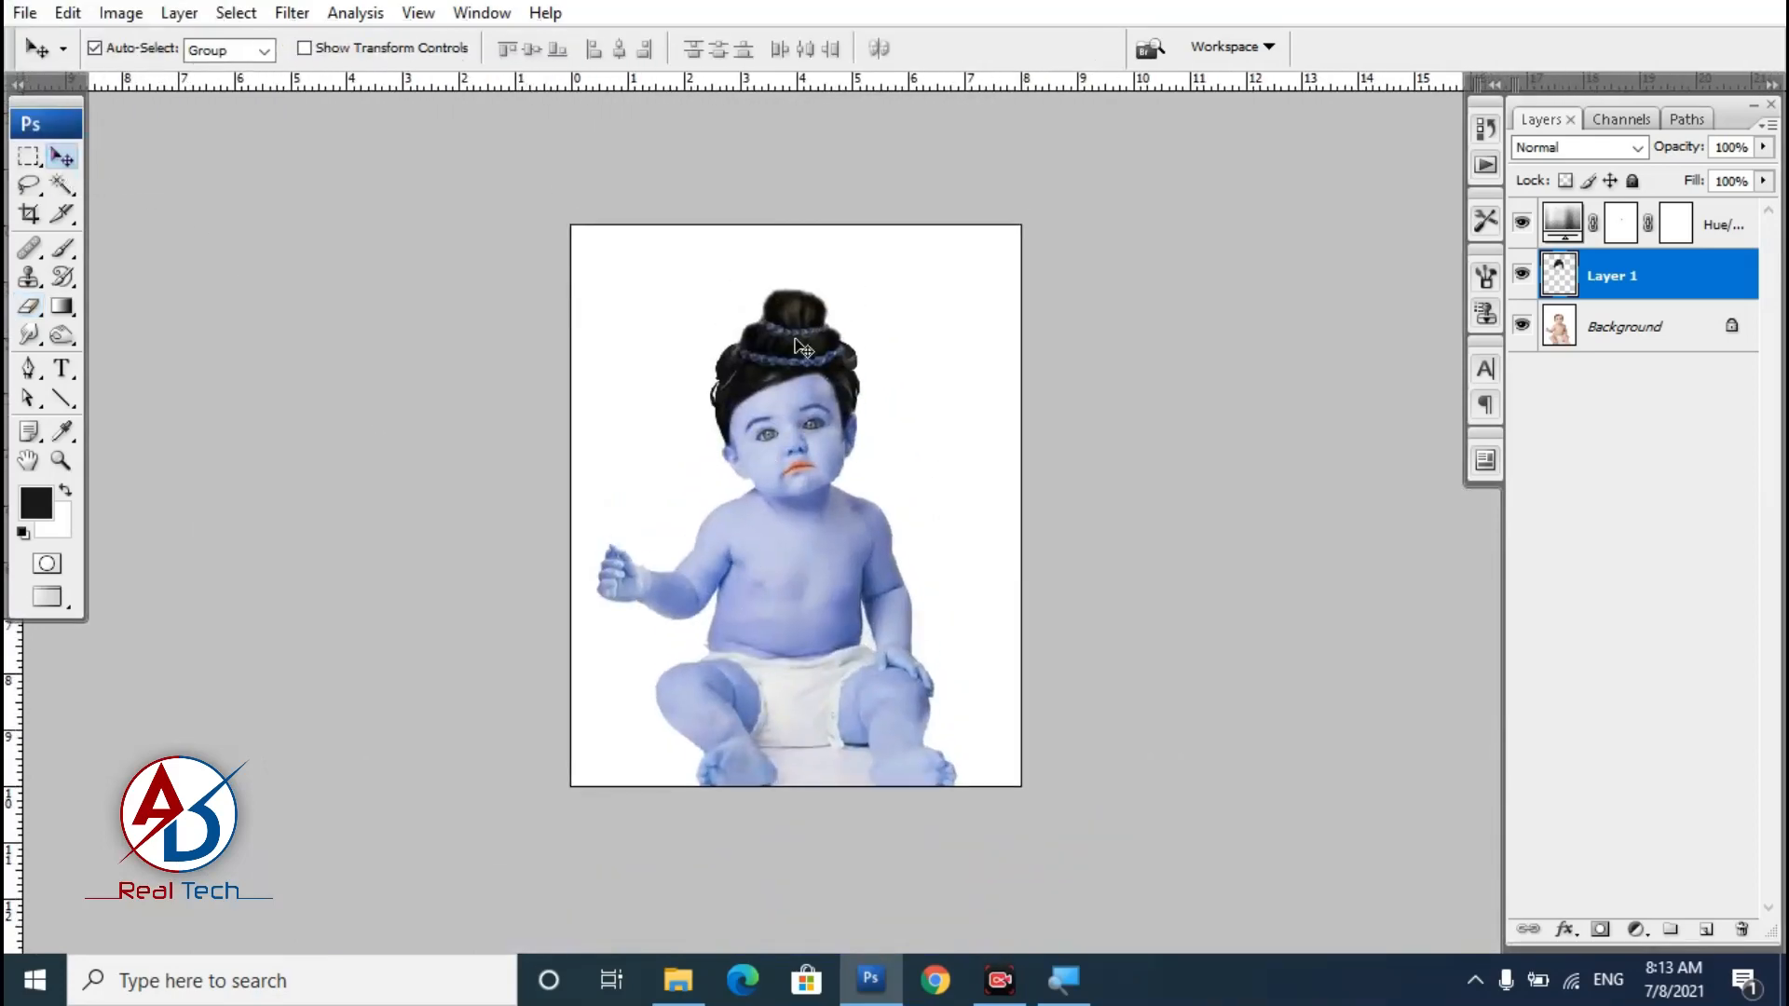
key("ctrl+t")
left_click_drag(789, 291, 789, 278)
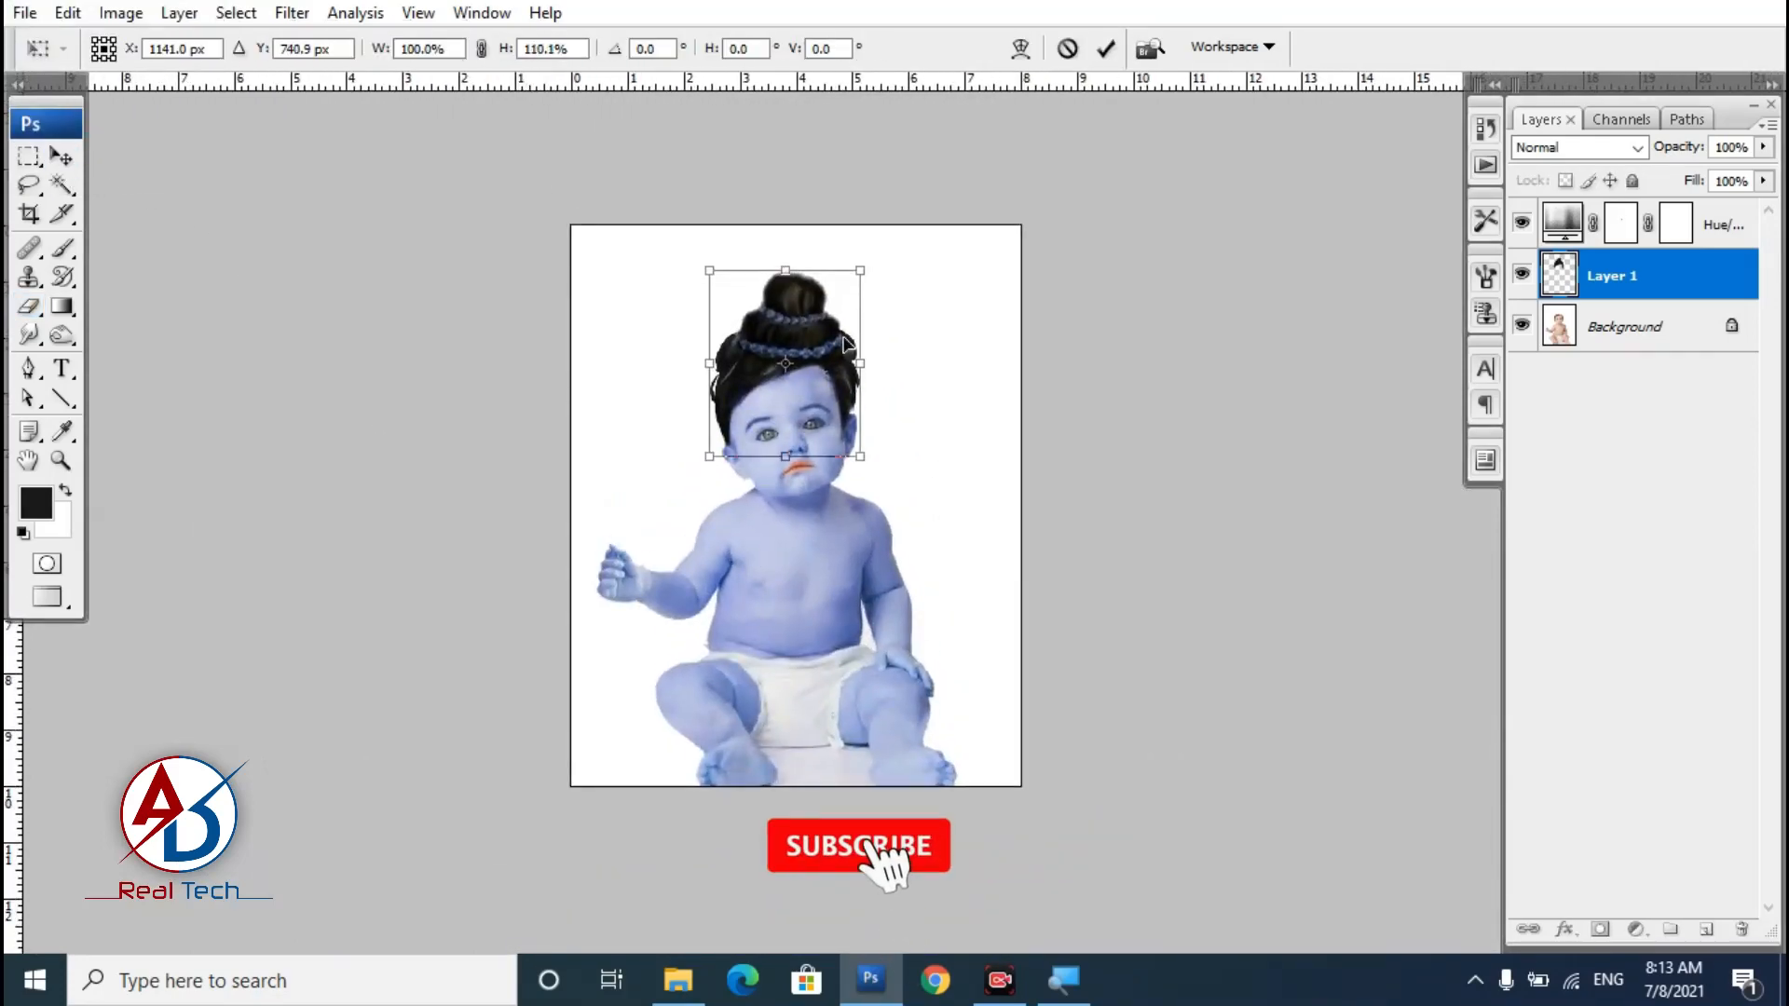
key("Return")
Rotate the hair about -1.2° and adjust its lower edge to follow the head, then apply the transform.
scroll(780, 451, "up", 5)
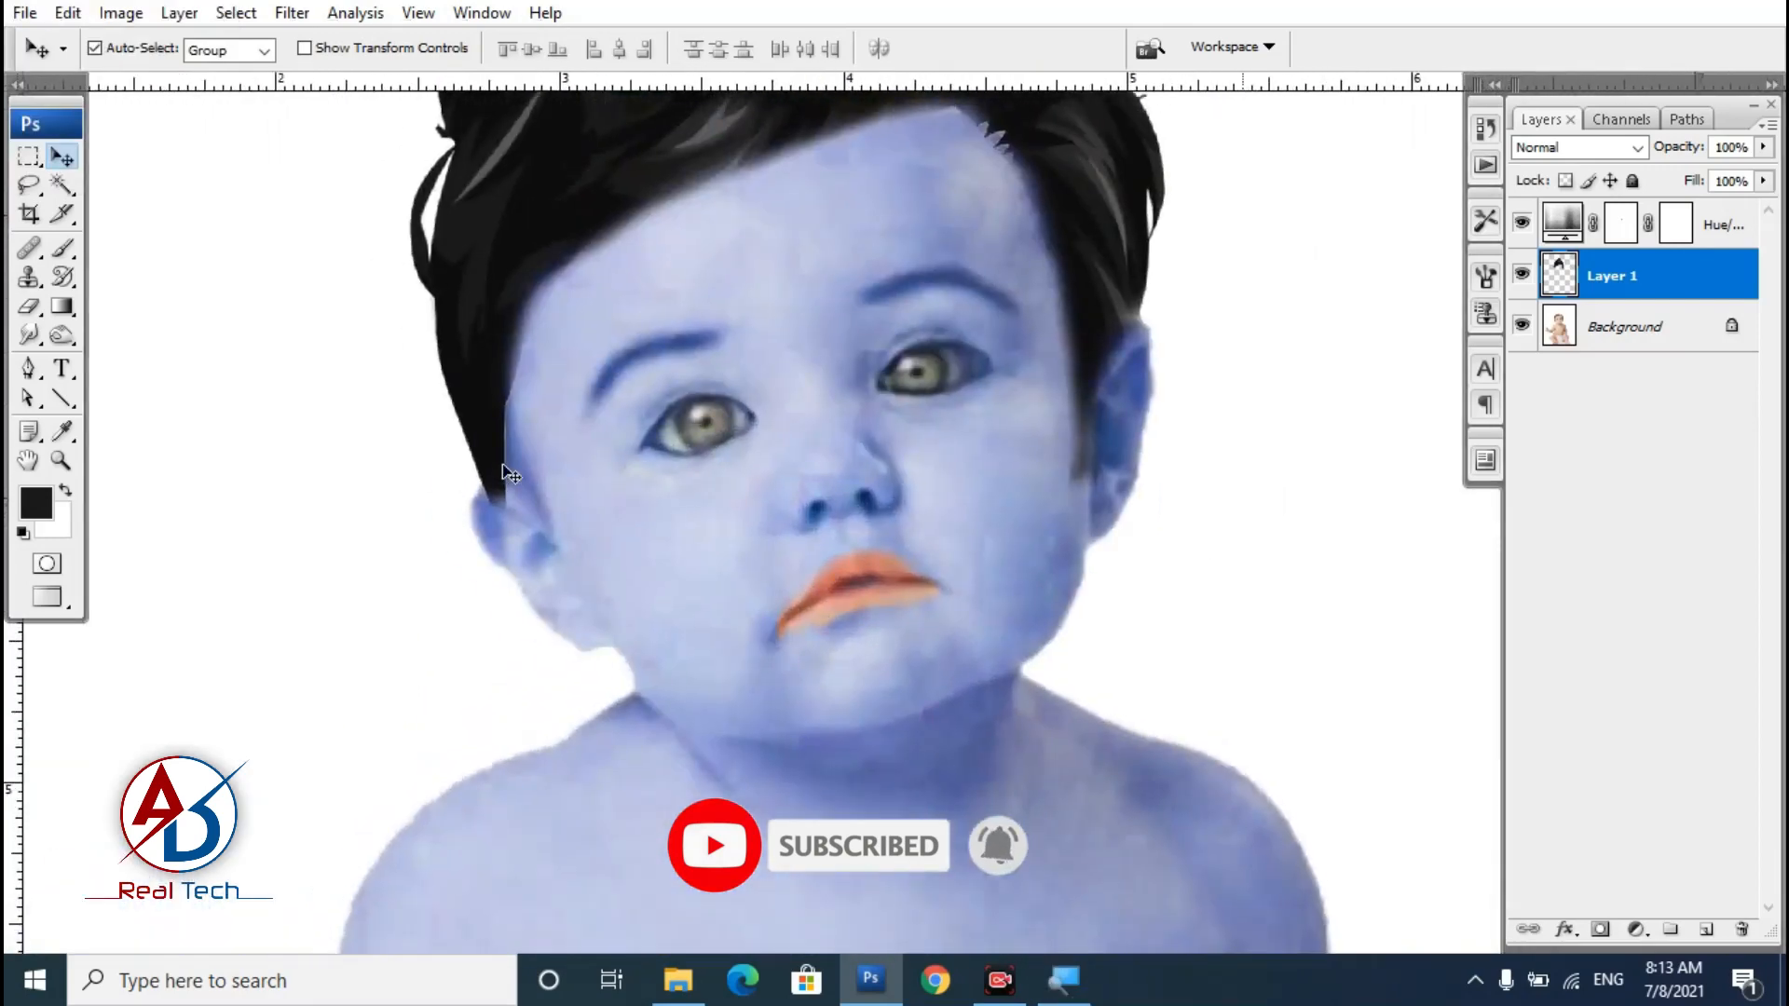
key("ctrl+t")
left_click_drag(423, 566, 421, 548)
left_click_drag(684, 599, 655, 687)
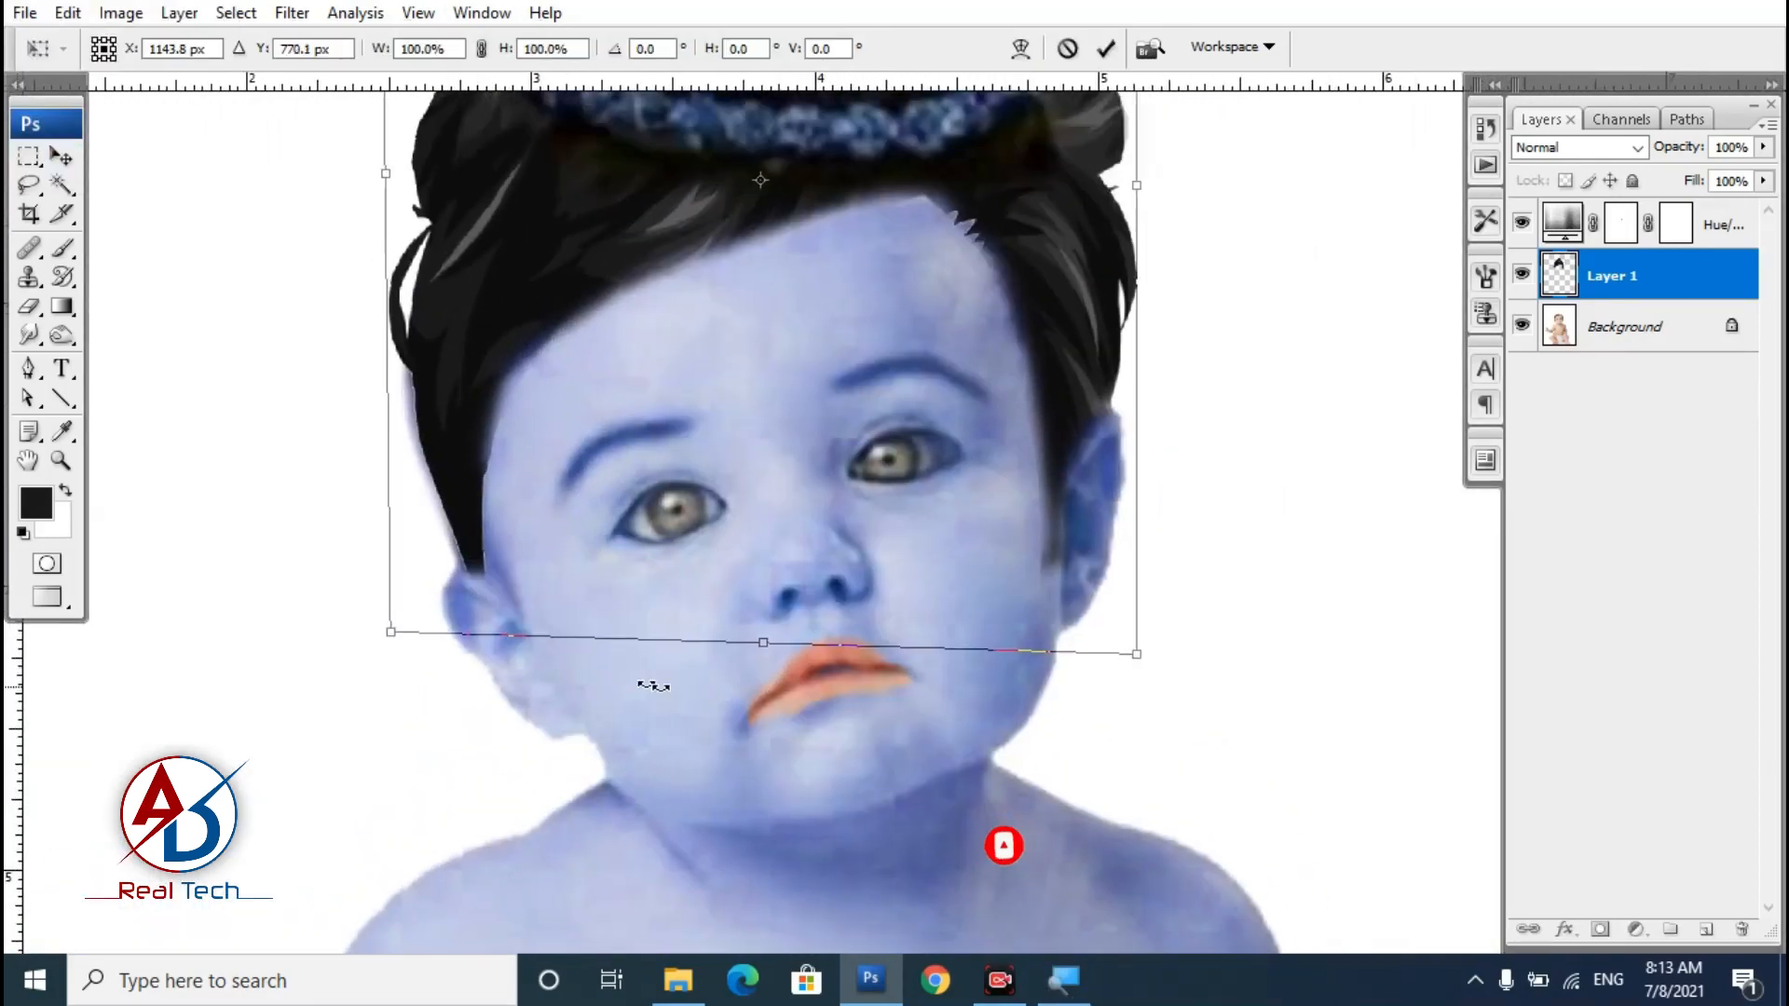
left_click_drag(887, 723, 895, 723)
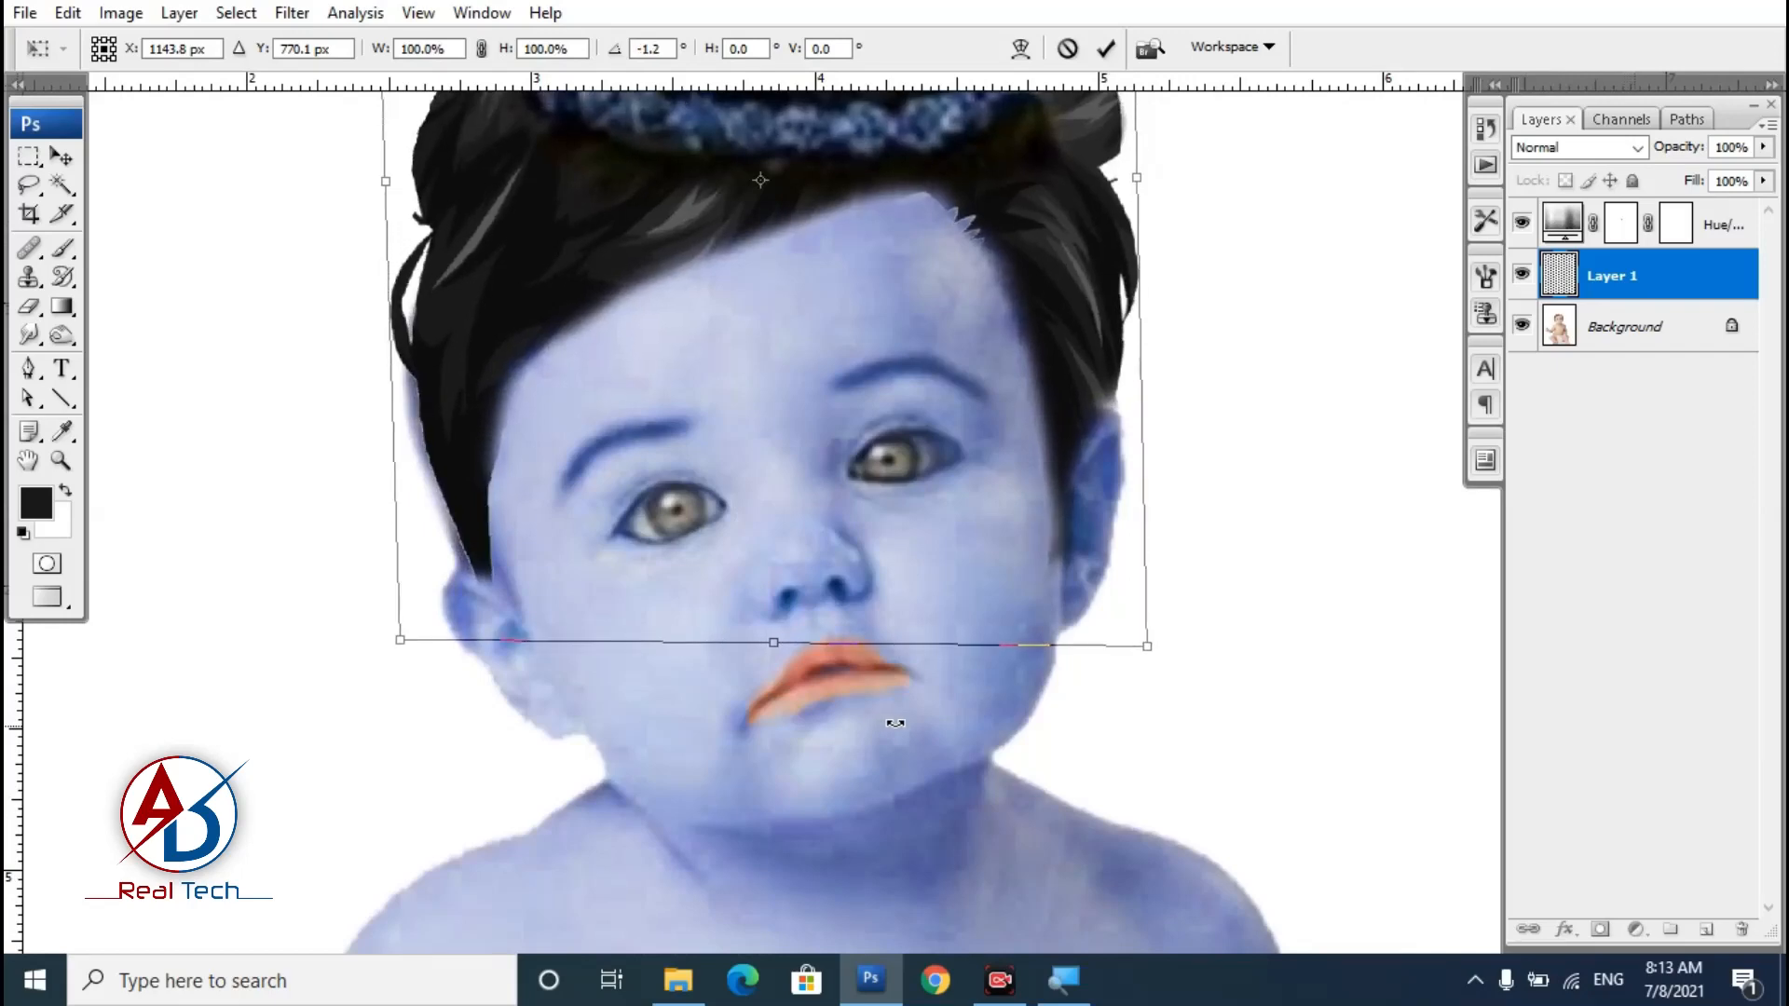
left_click_drag(411, 645, 410, 634)
left_click_drag(820, 256, 846, 438)
key("Return")
scroll(847, 479, "down", 3)
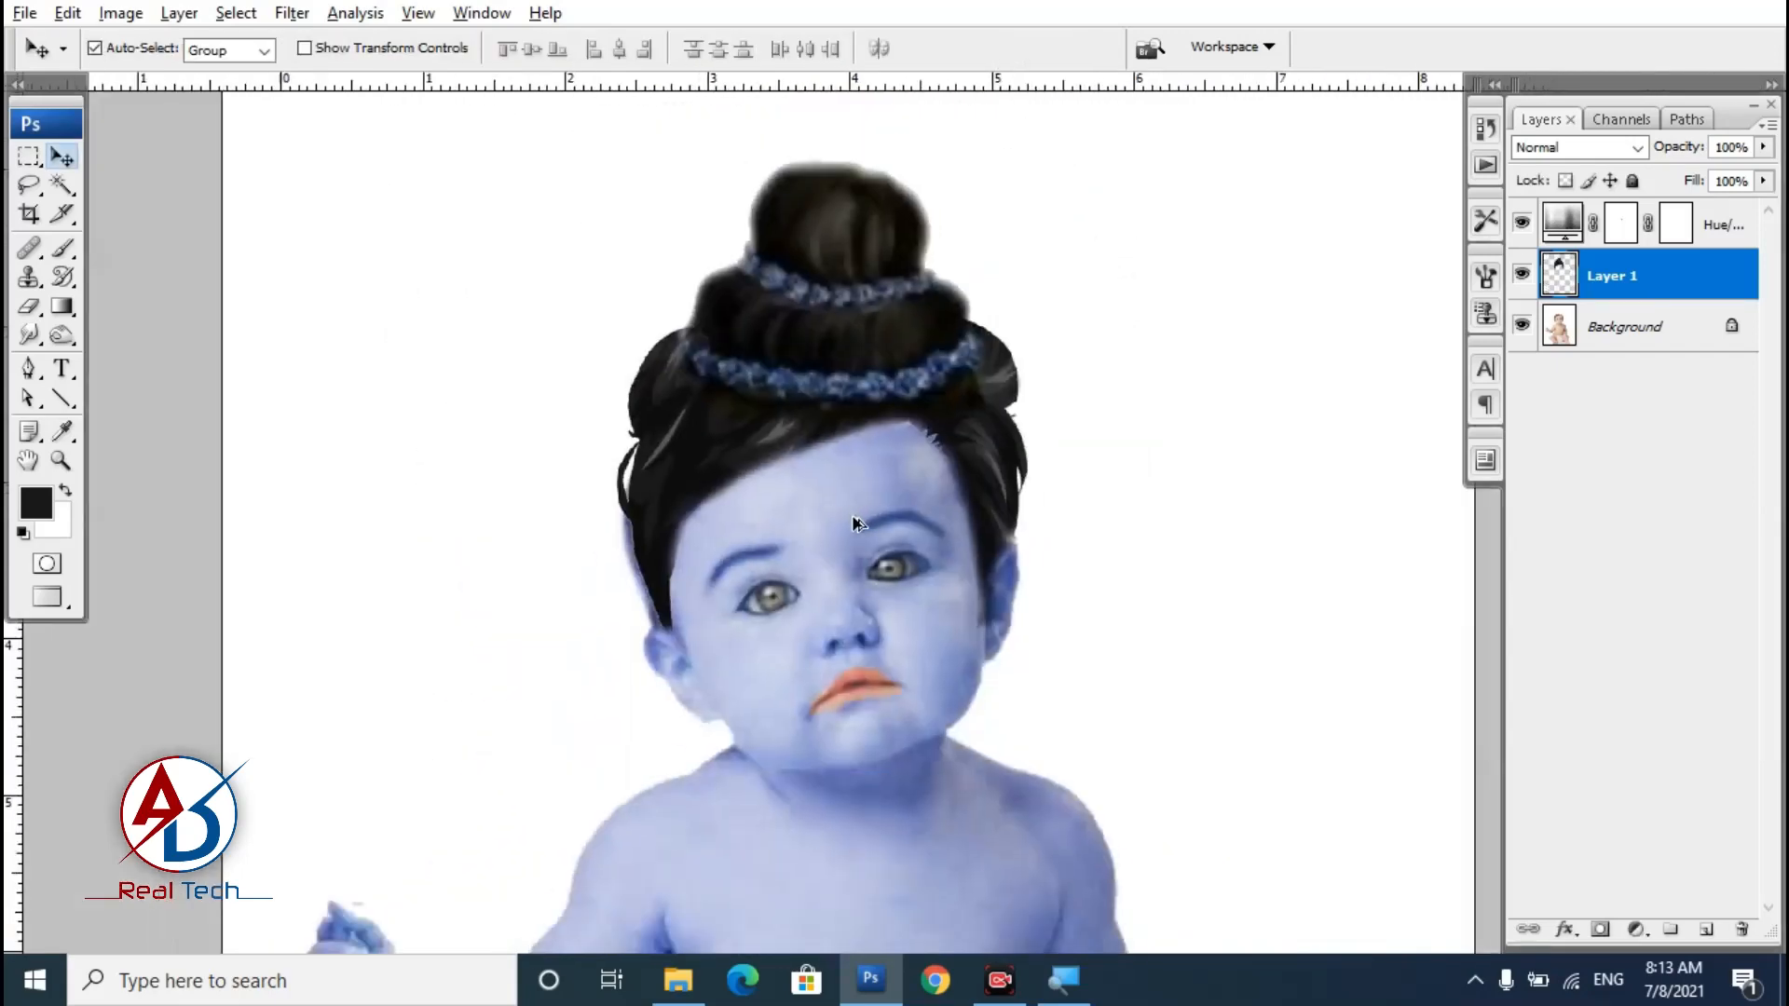
Erase the strip of the baby's head on the Background layer that sticks out beyond the hair above the left-side ear.
left_click_drag(854, 522, 764, 413)
left_click(1640, 326)
left_click(28, 306)
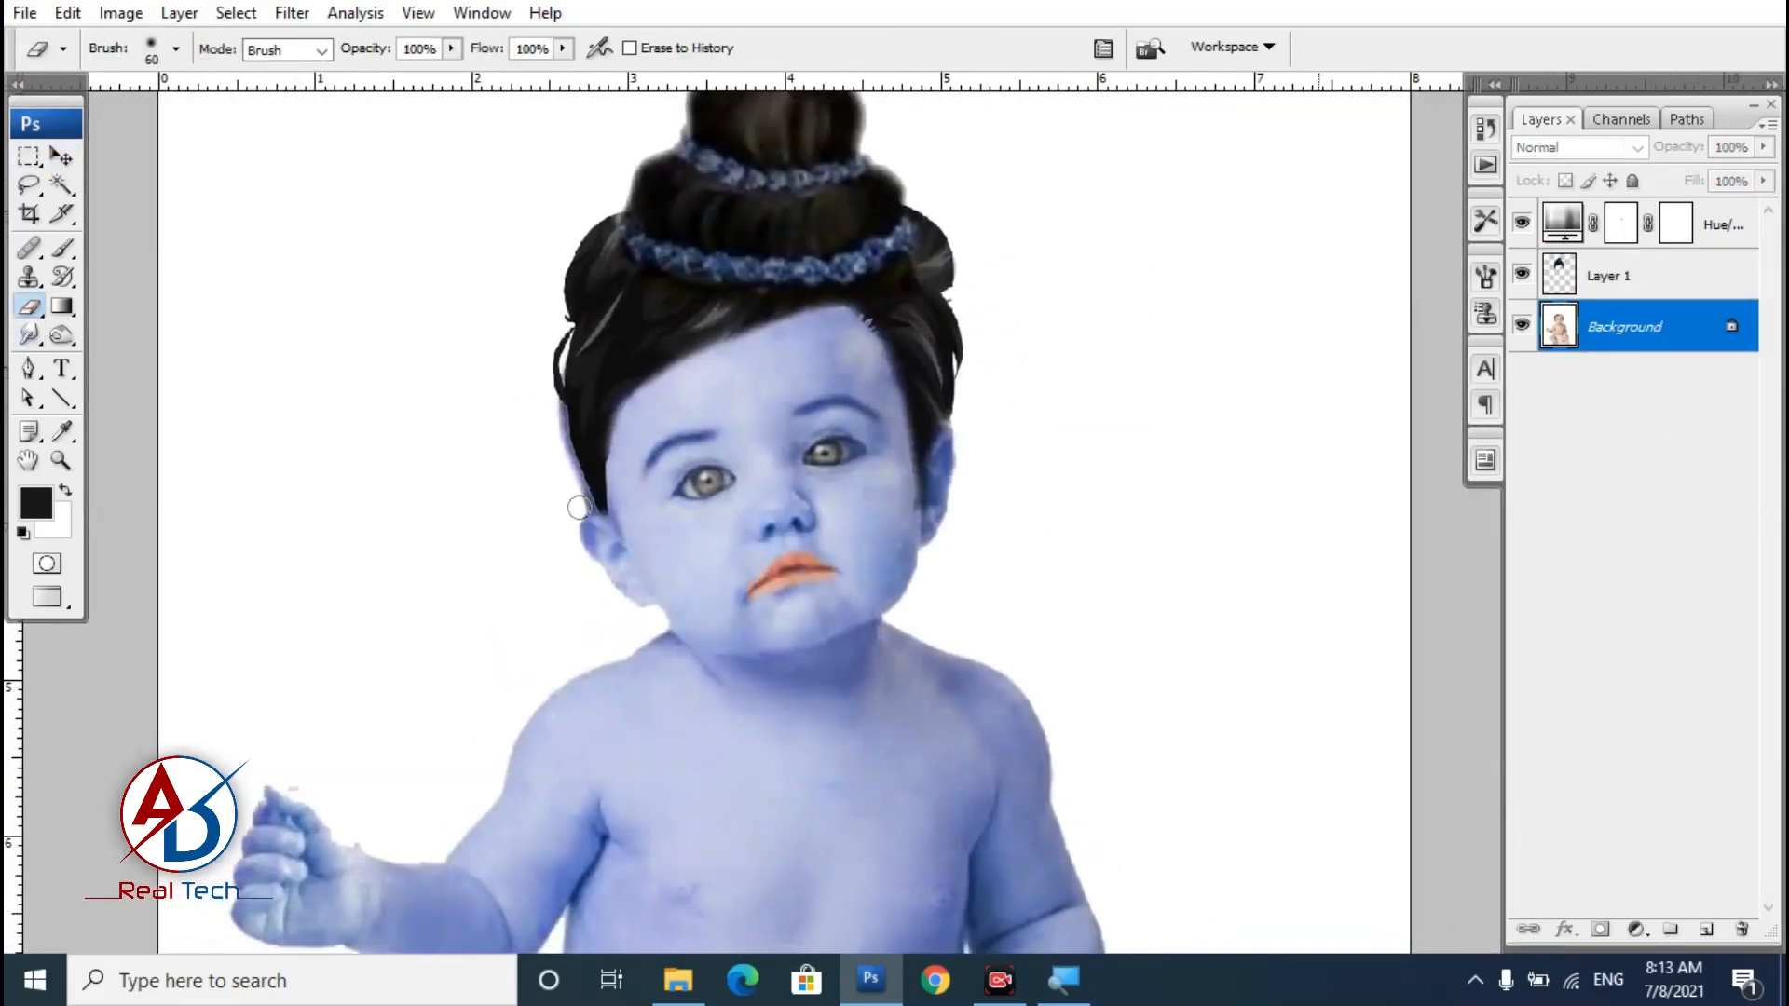
key("ctrl+z")
scroll(551, 639, "up", 6)
left_click_drag(579, 334, 579, 376)
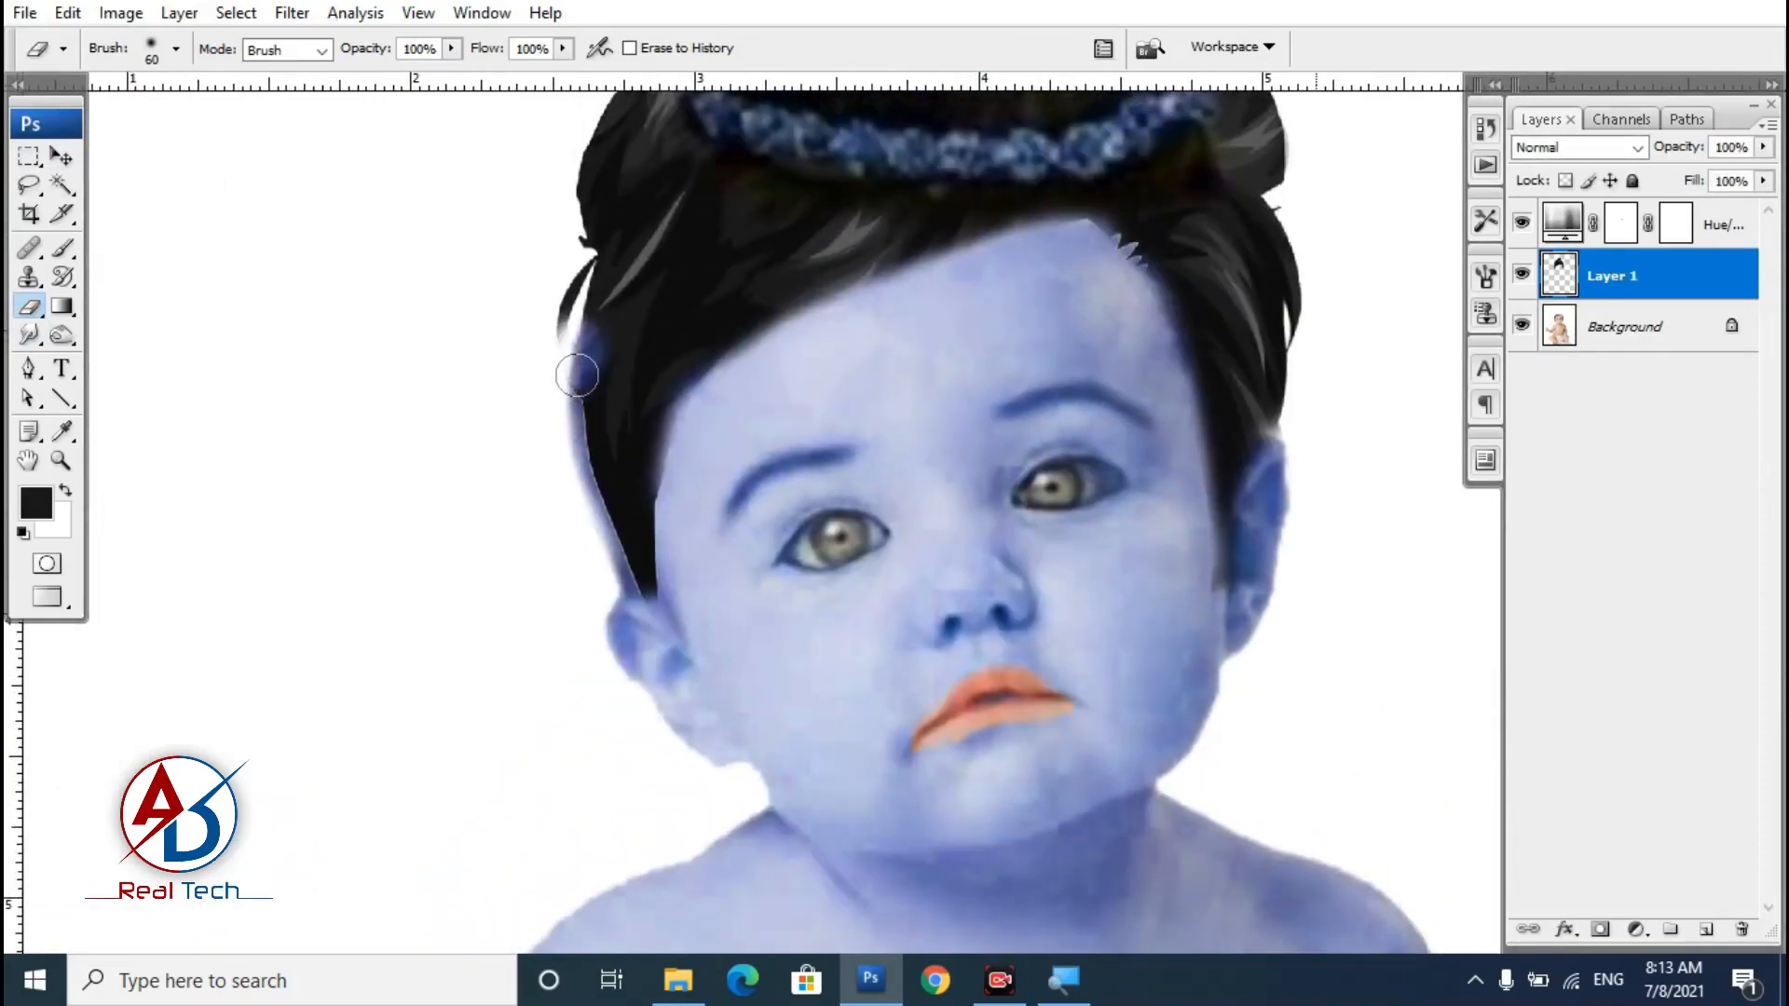
key("ctrl+z")
left_click(1626, 328)
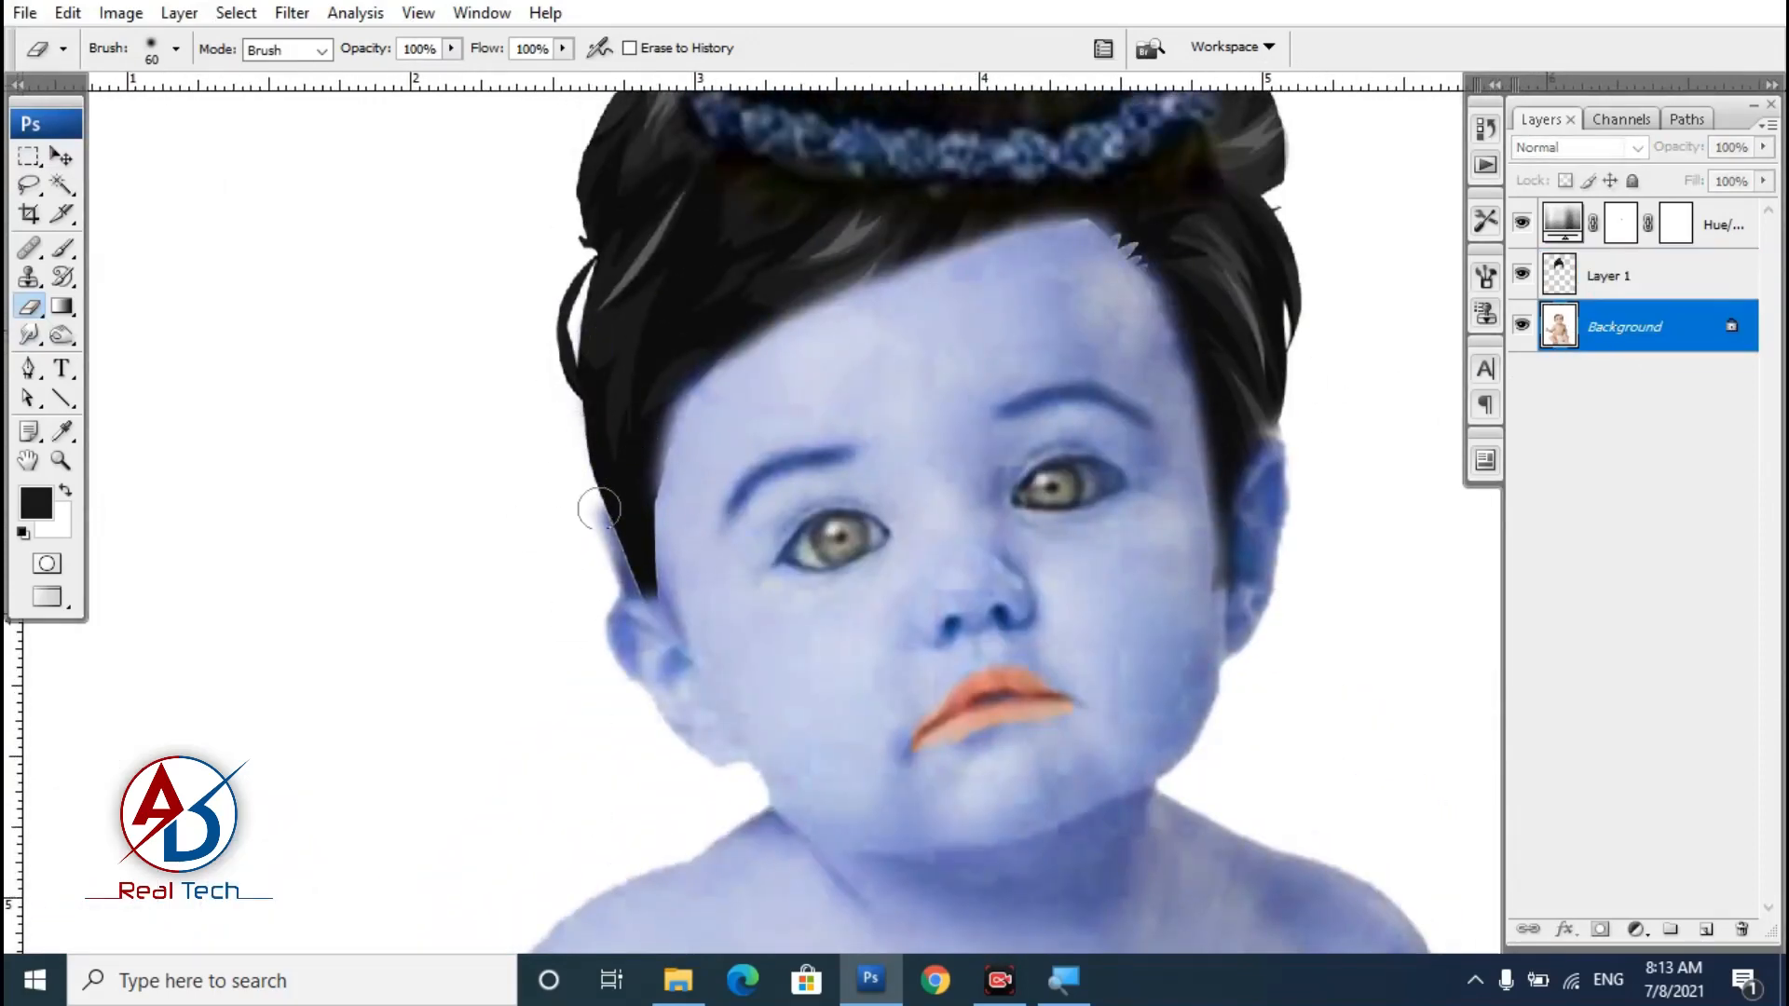
scroll(616, 571, "down", 6)
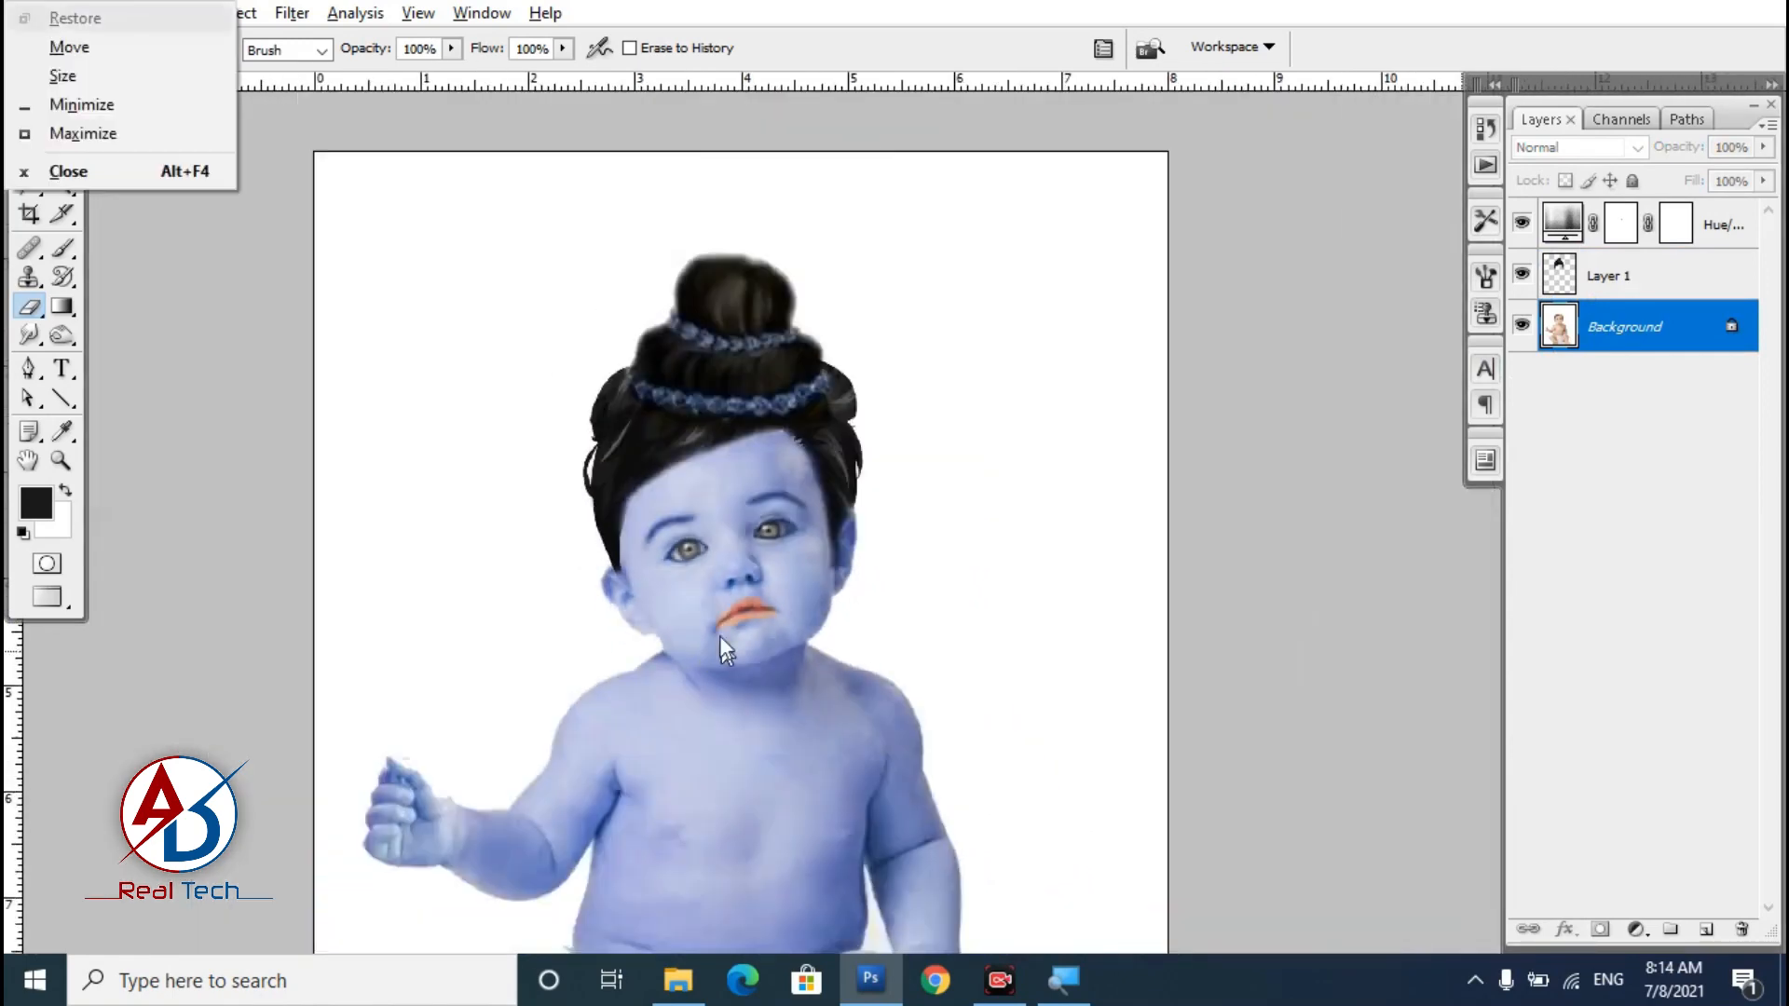
scroll(700, 484, "down", 1)
scroll(704, 489, "up", 1)
left_click_drag(711, 504, 742, 512)
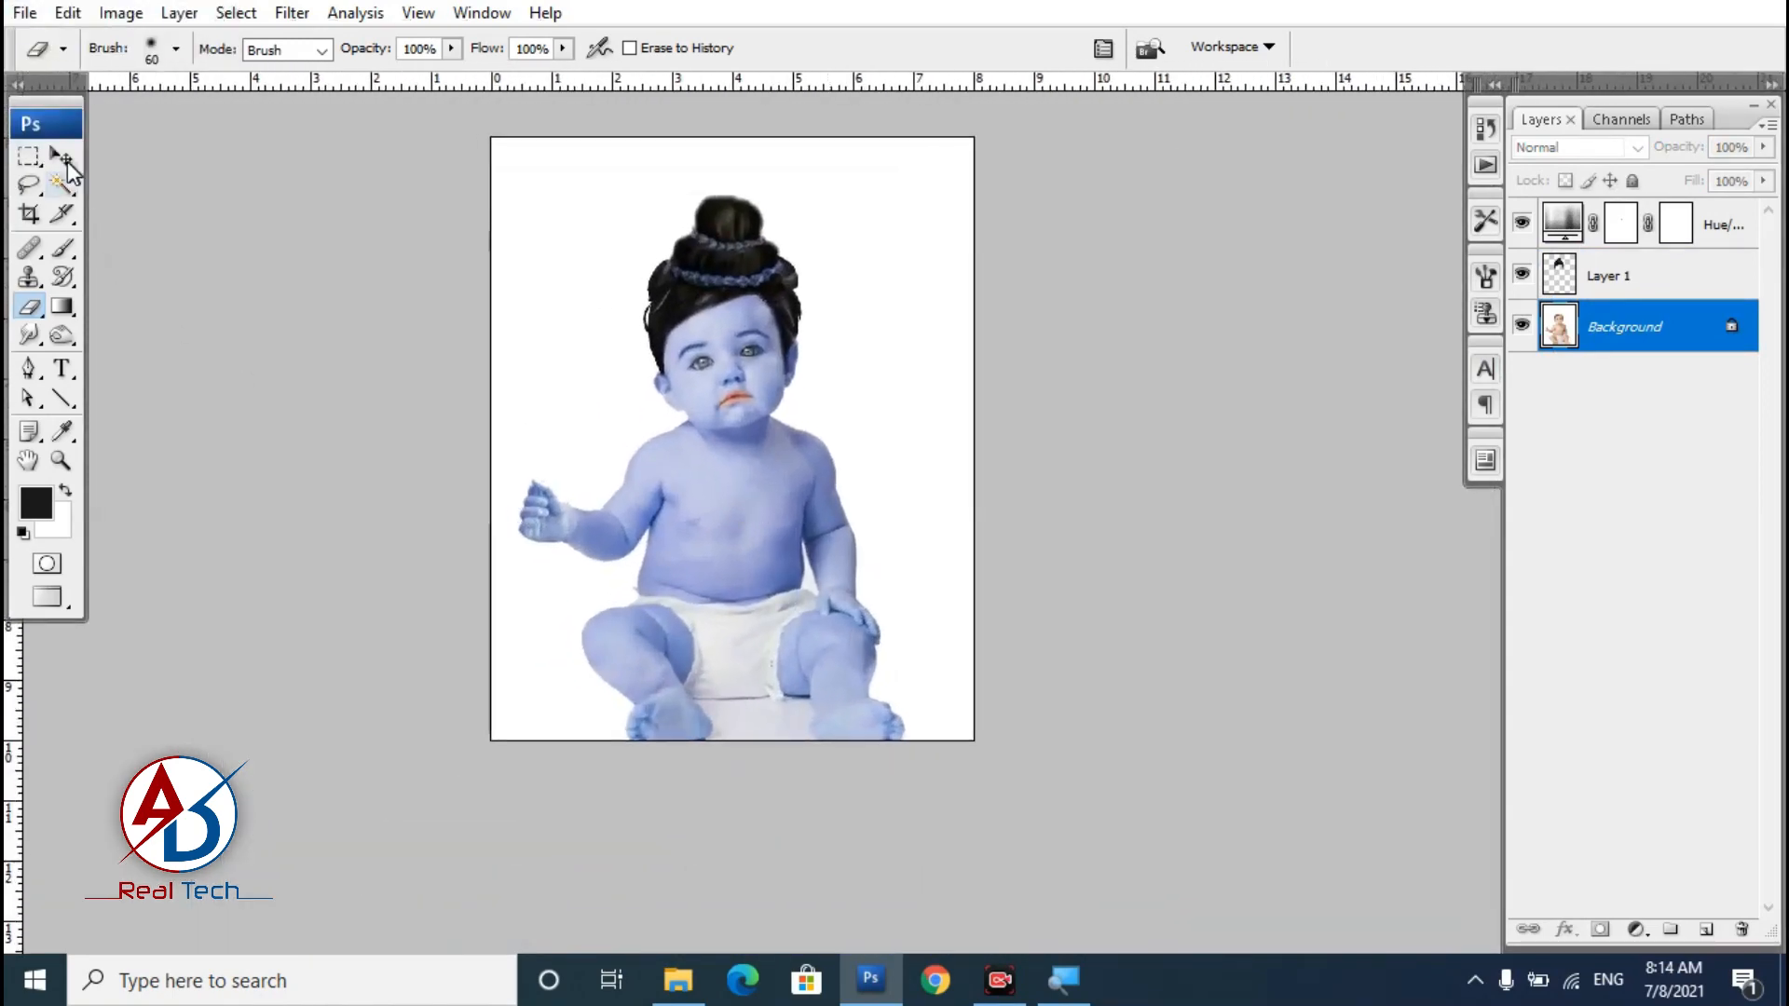
Open the crescent moon image 79602-angle-pattern-moon-black-outer-white-glow from the lord shiva folder in Photoshop.
left_click(59, 161)
key("alt+Tab")
left_click(785, 499)
left_click_drag(512, 335, 751, 456)
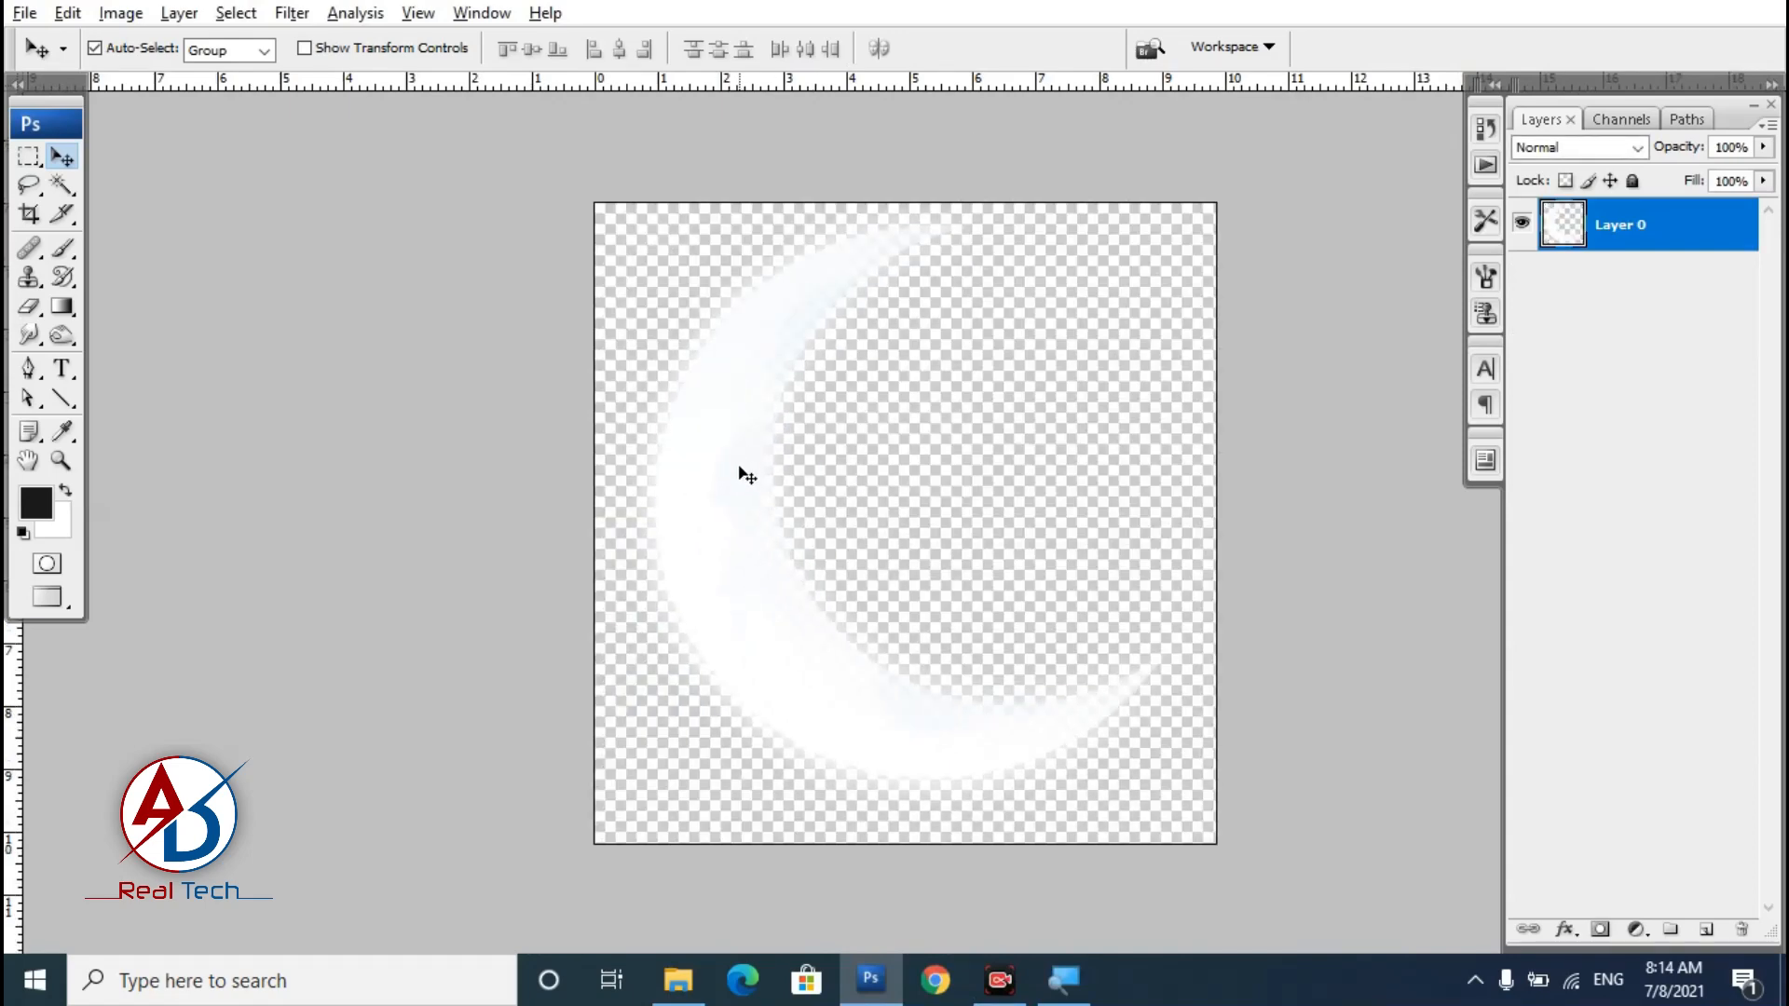
Copy the crescent moon into the baby photo, close the moon document and maximize the baby photo.
key("f")
key("f")
left_click_drag(449, 157, 1070, 162)
left_click_drag(921, 496, 350, 448)
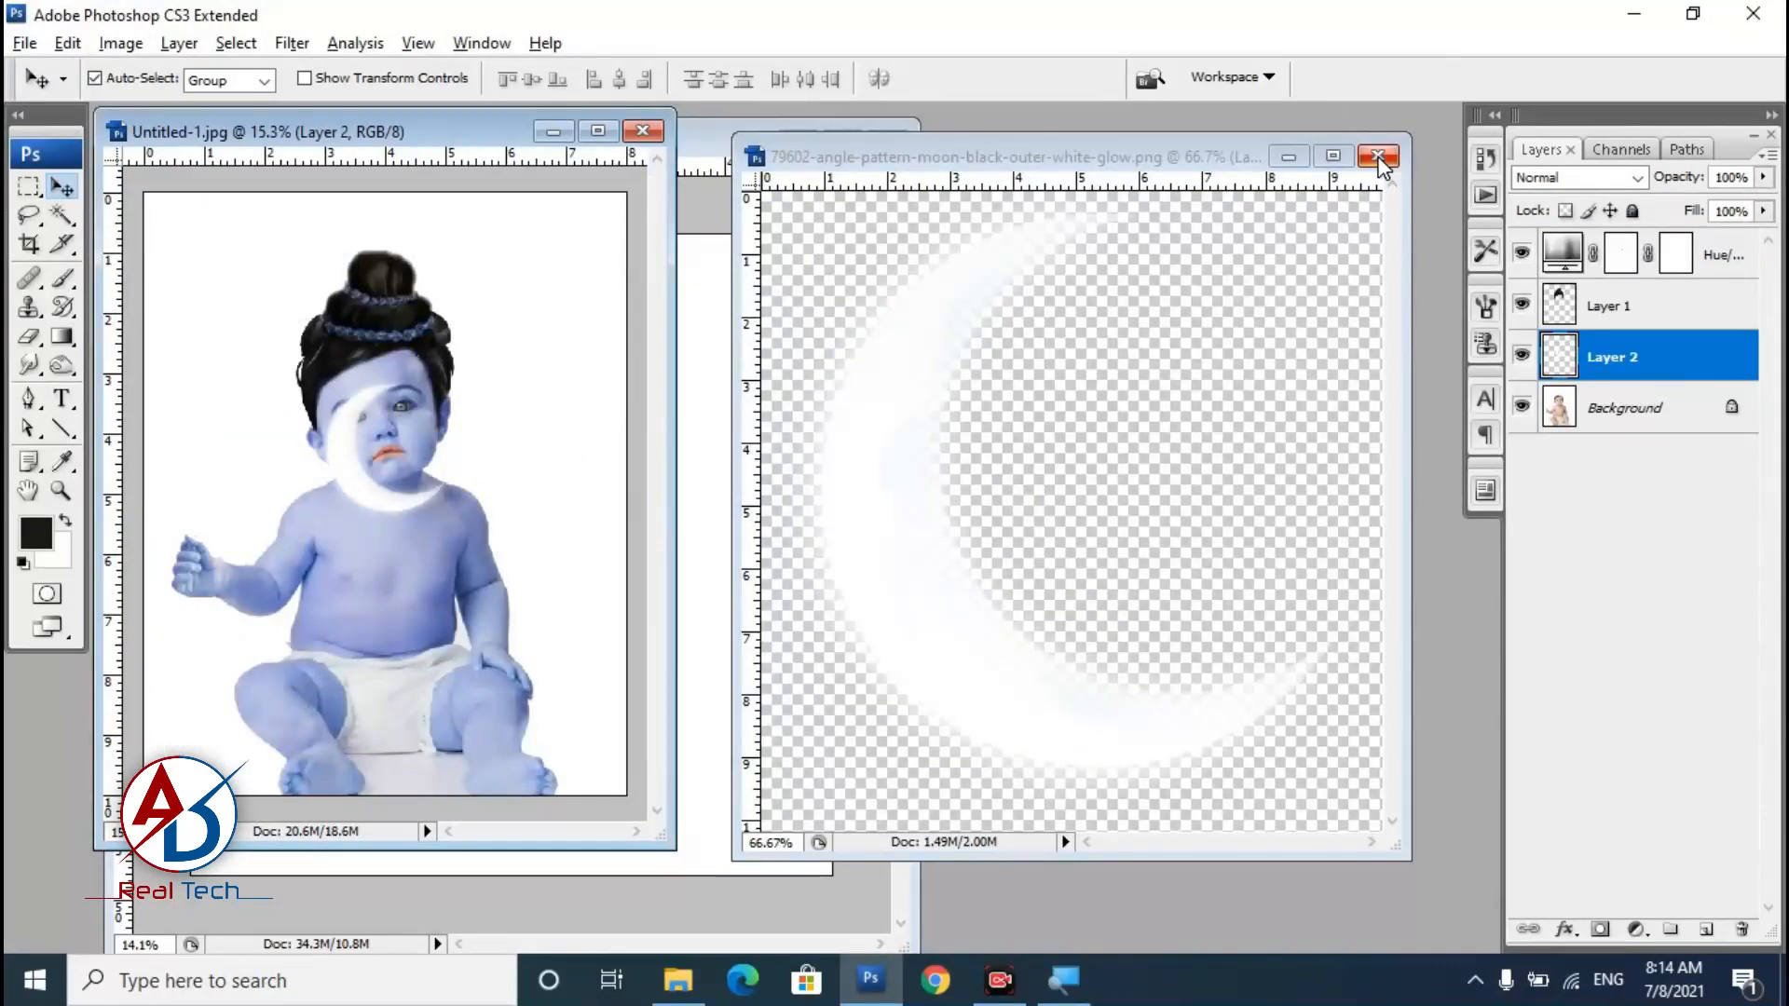
left_click(1380, 158)
left_click(904, 401)
left_click(887, 142)
left_click(598, 133)
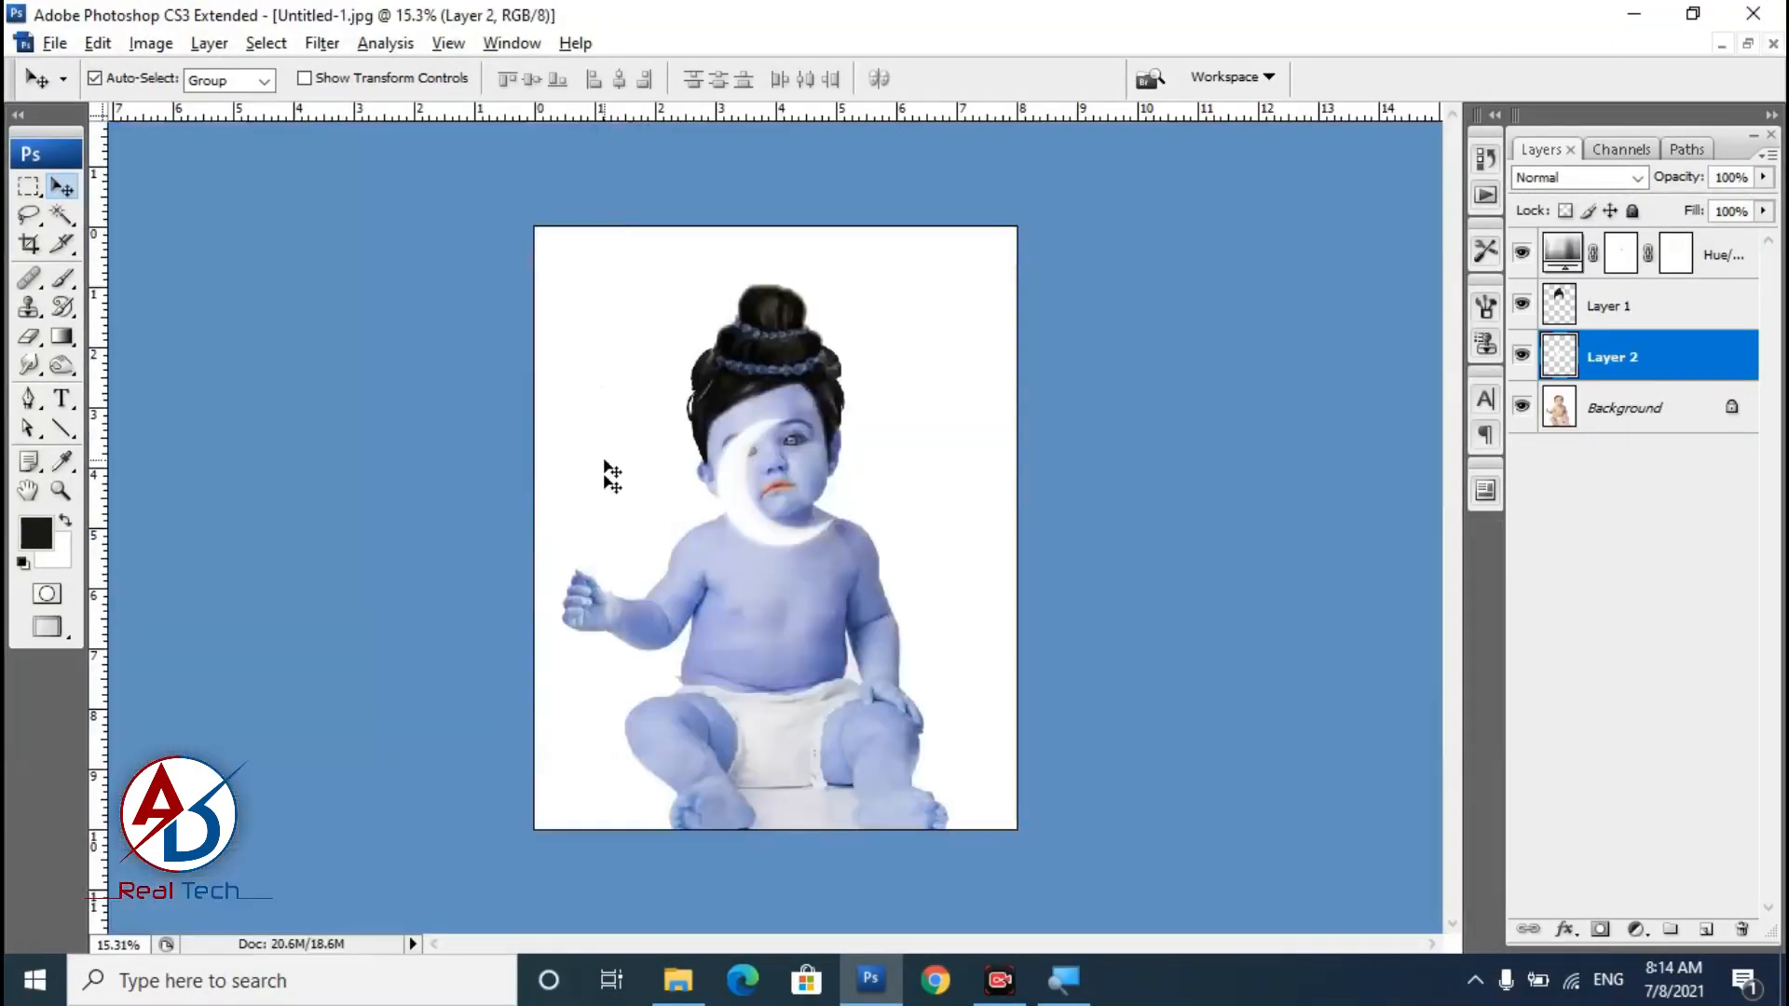
Move the hair layer, Layer 1, above the Hue/Saturation adjustment layer.
scroll(606, 466, "up", 5)
left_click_drag(811, 597, 842, 852)
left_click_drag(1659, 308, 1669, 235)
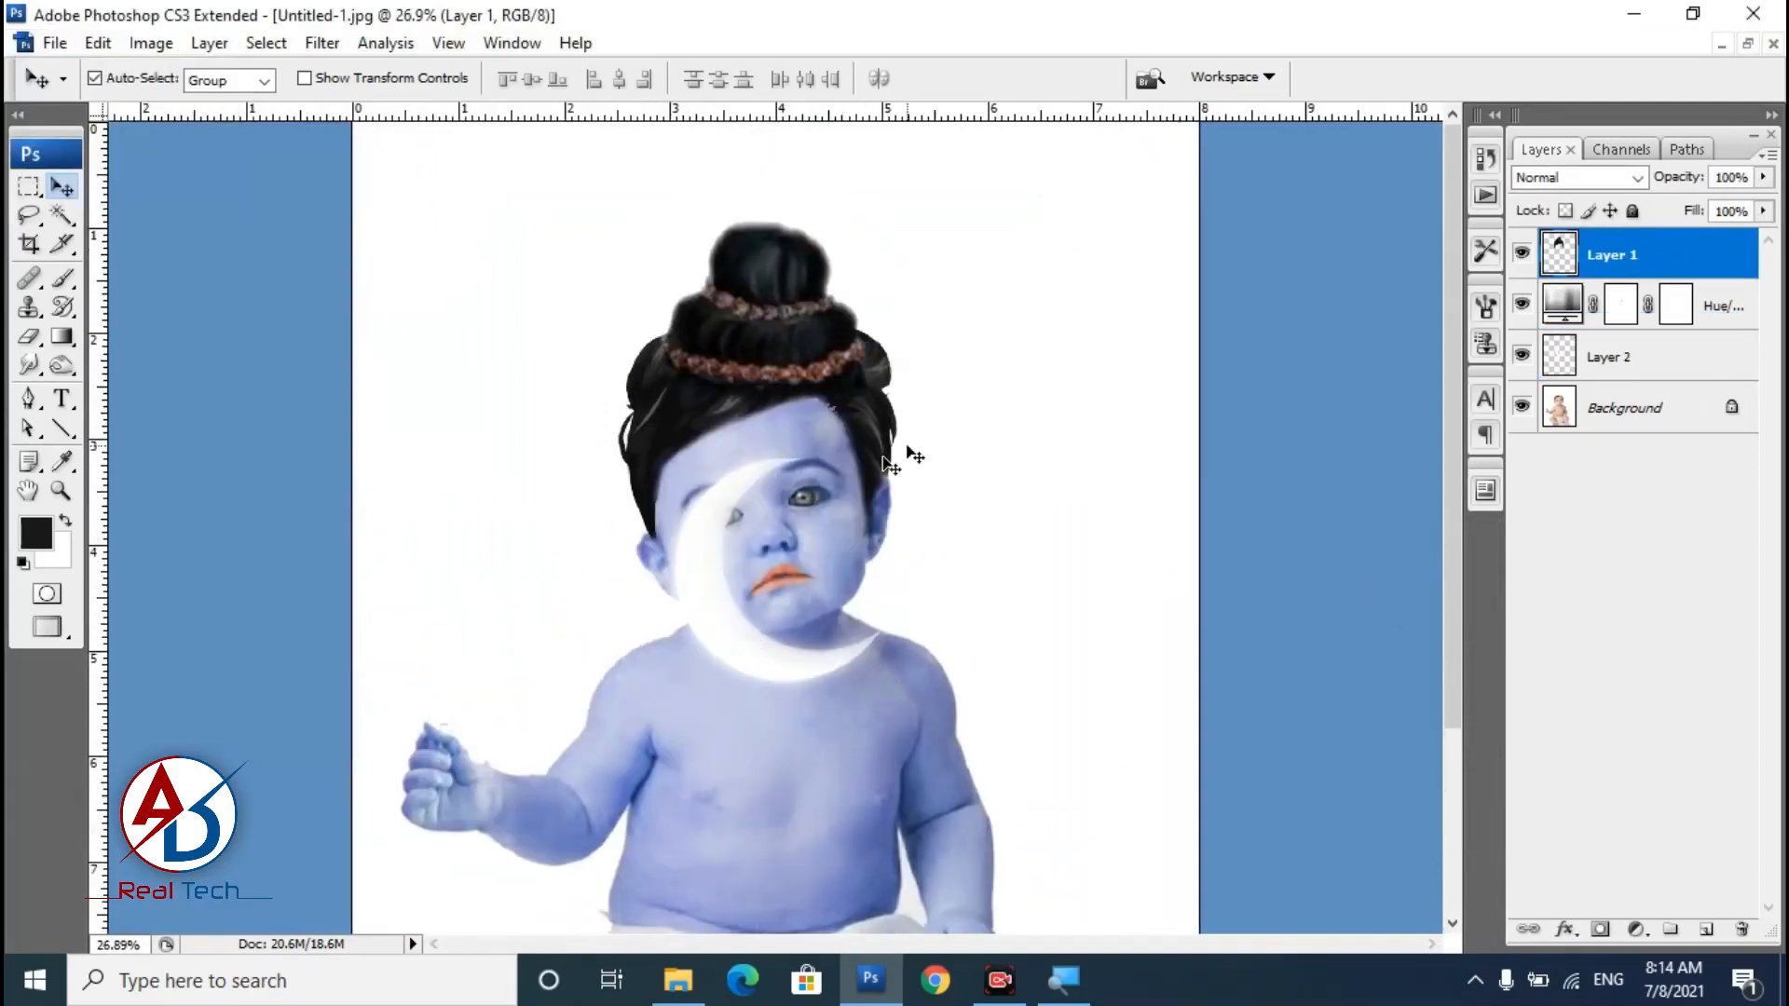
scroll(870, 787, "up", 1)
Shrink the crescent moon, place it on the hair bun and move Layer 2 above Layer 1.
left_click(750, 691)
key("ctrl+t")
left_click_drag(921, 756, 827, 391)
key("Return")
left_click_drag(1673, 366, 1681, 248)
scroll(740, 730, "up", 1)
Refine the moon's size and placement on the side of the hair bun with Free Transform.
key("ctrl+t")
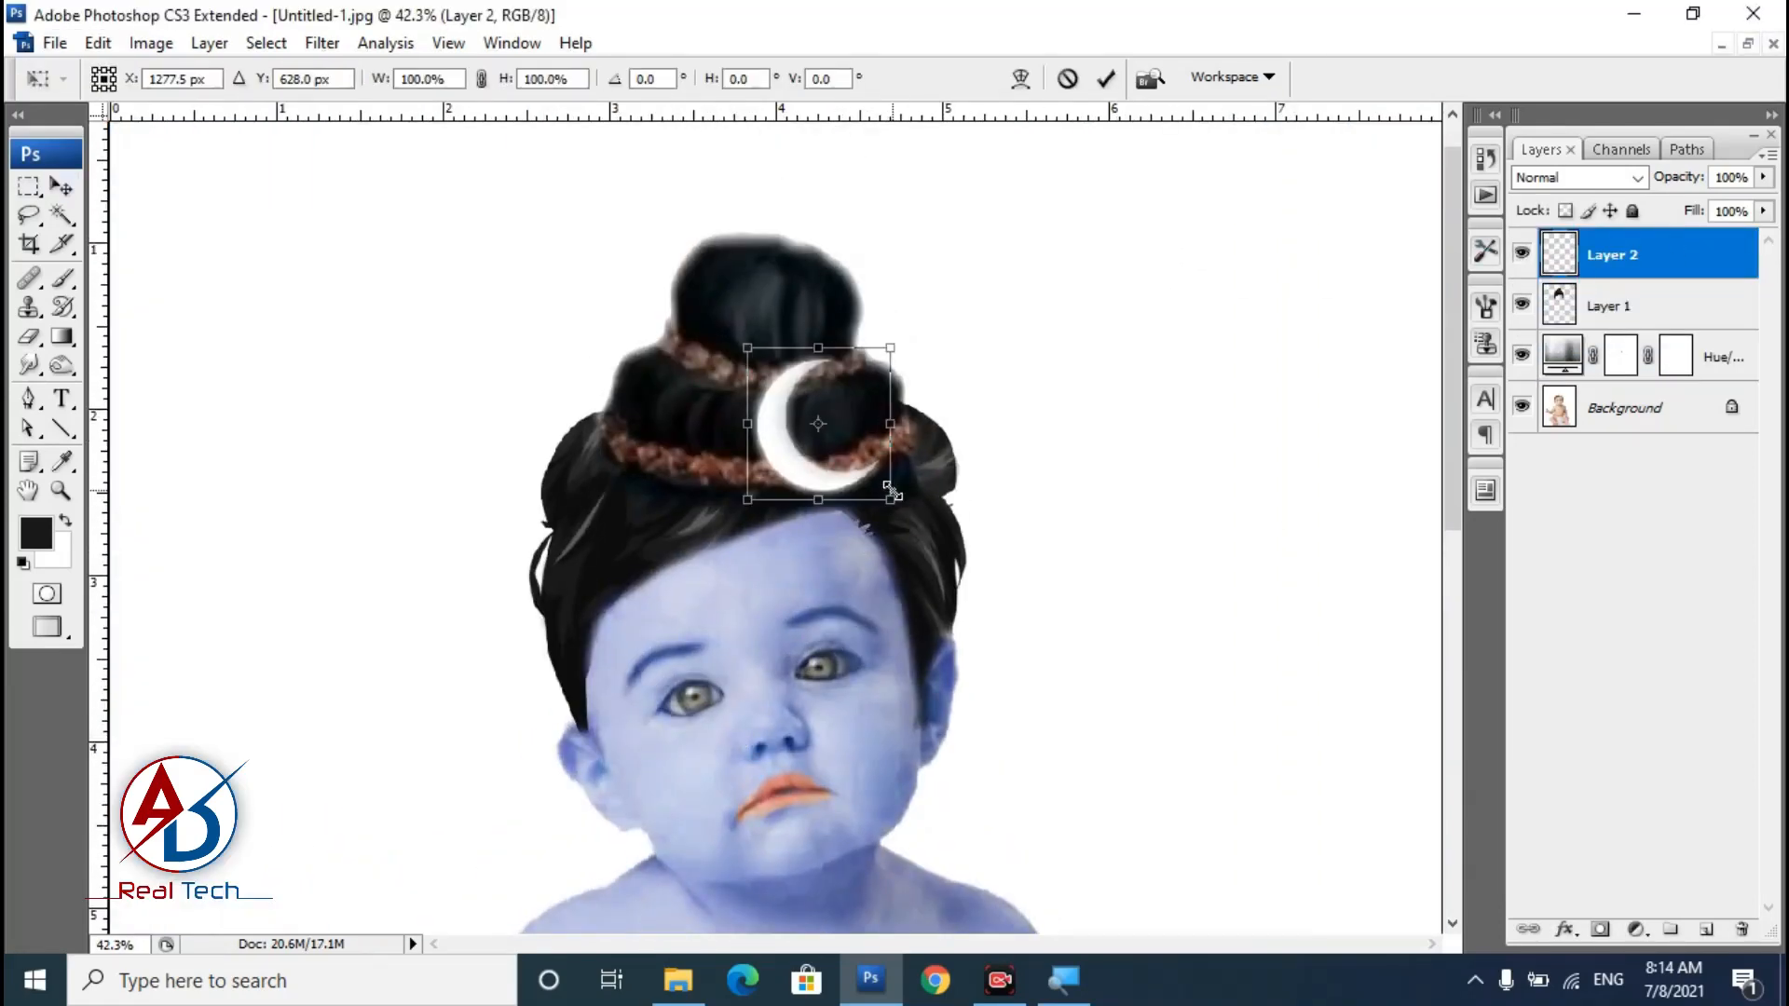
left_click_drag(912, 500, 967, 559)
key("Return")
scroll(839, 664, "down", 3)
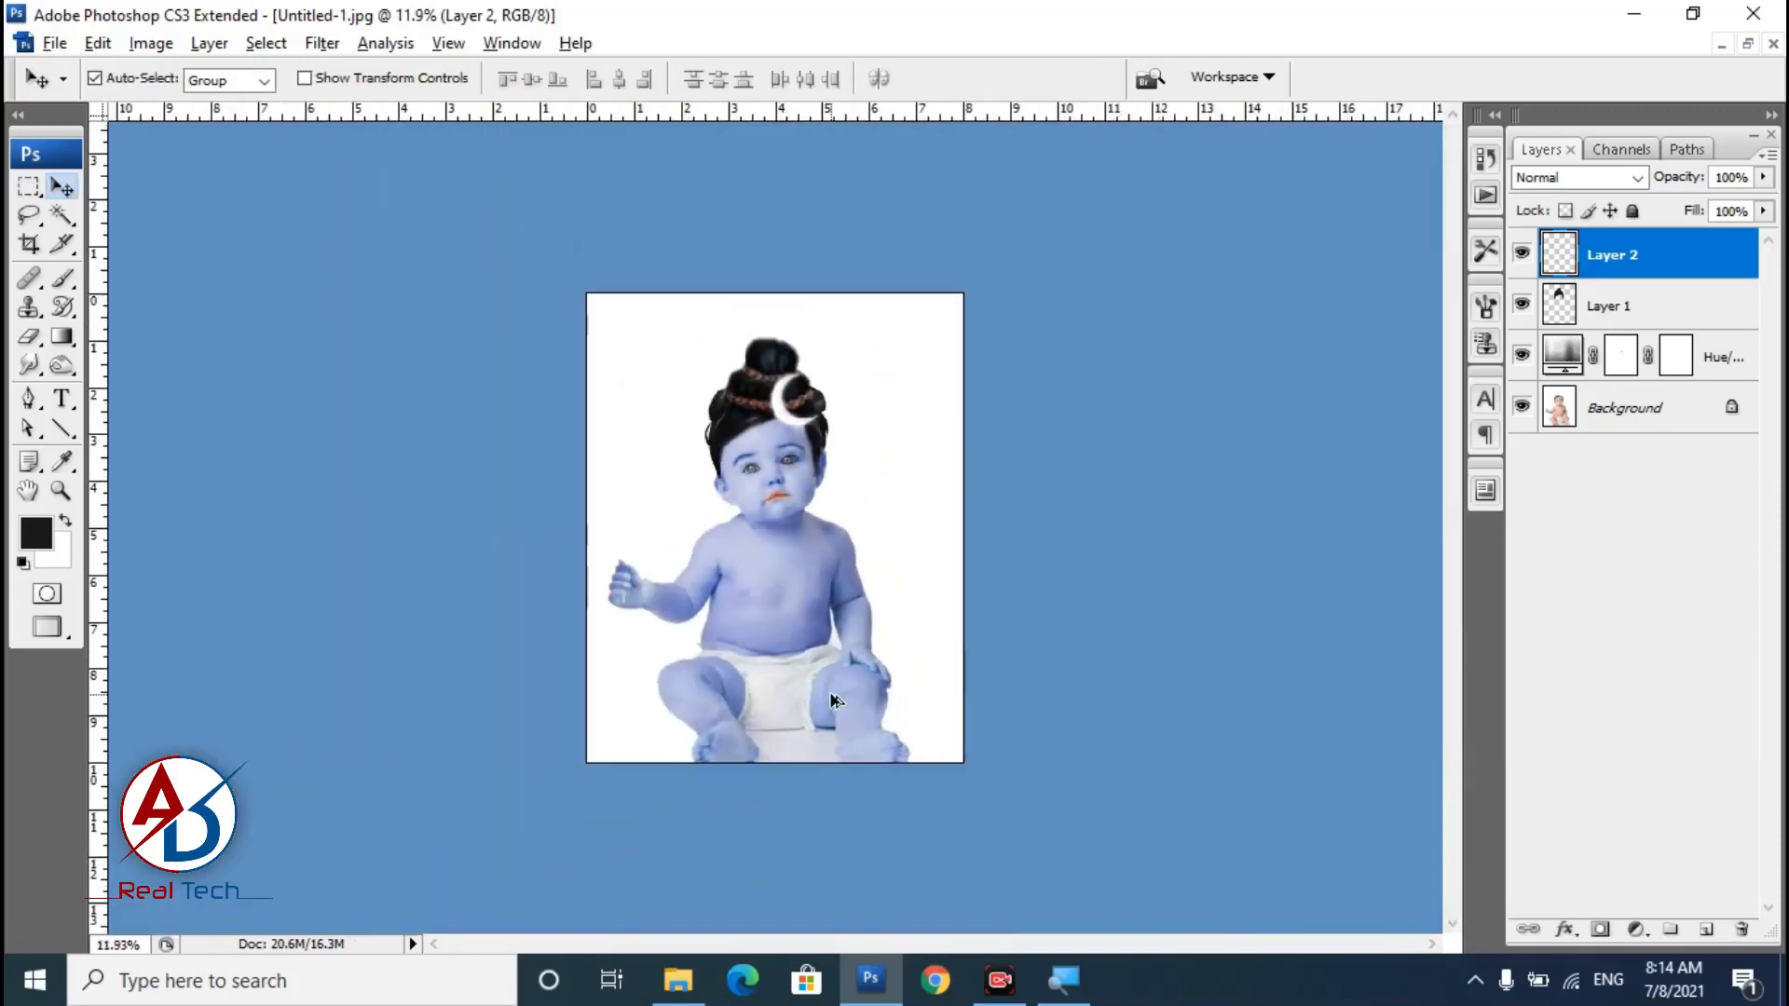
scroll(839, 663, "up", 2)
key("ctrl+t")
left_click_drag(897, 380, 825, 349)
key("Return")
scroll(827, 477, "up", 1)
scroll(830, 573, "down", 1)
Open the tiger-skin image chal__01 from the lord shiva folder in Photoshop and copy the skin into the baby photo.
key("alt+Tab")
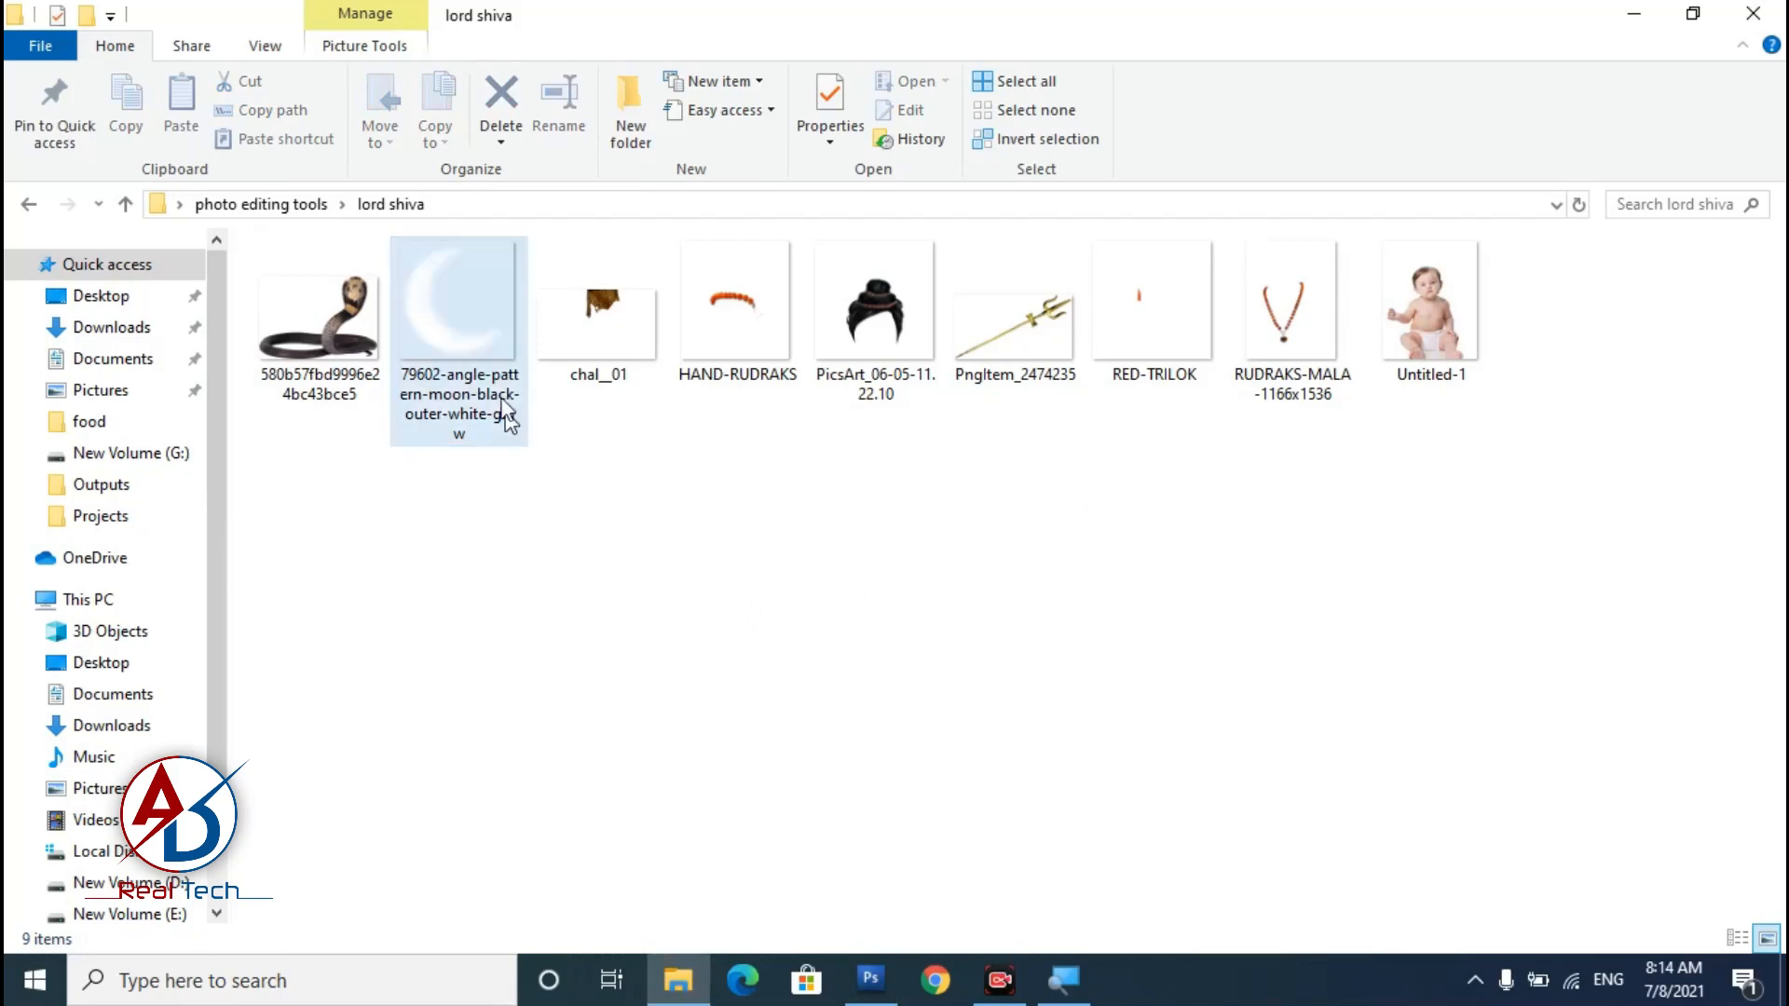
left_click_drag(652, 341, 770, 652)
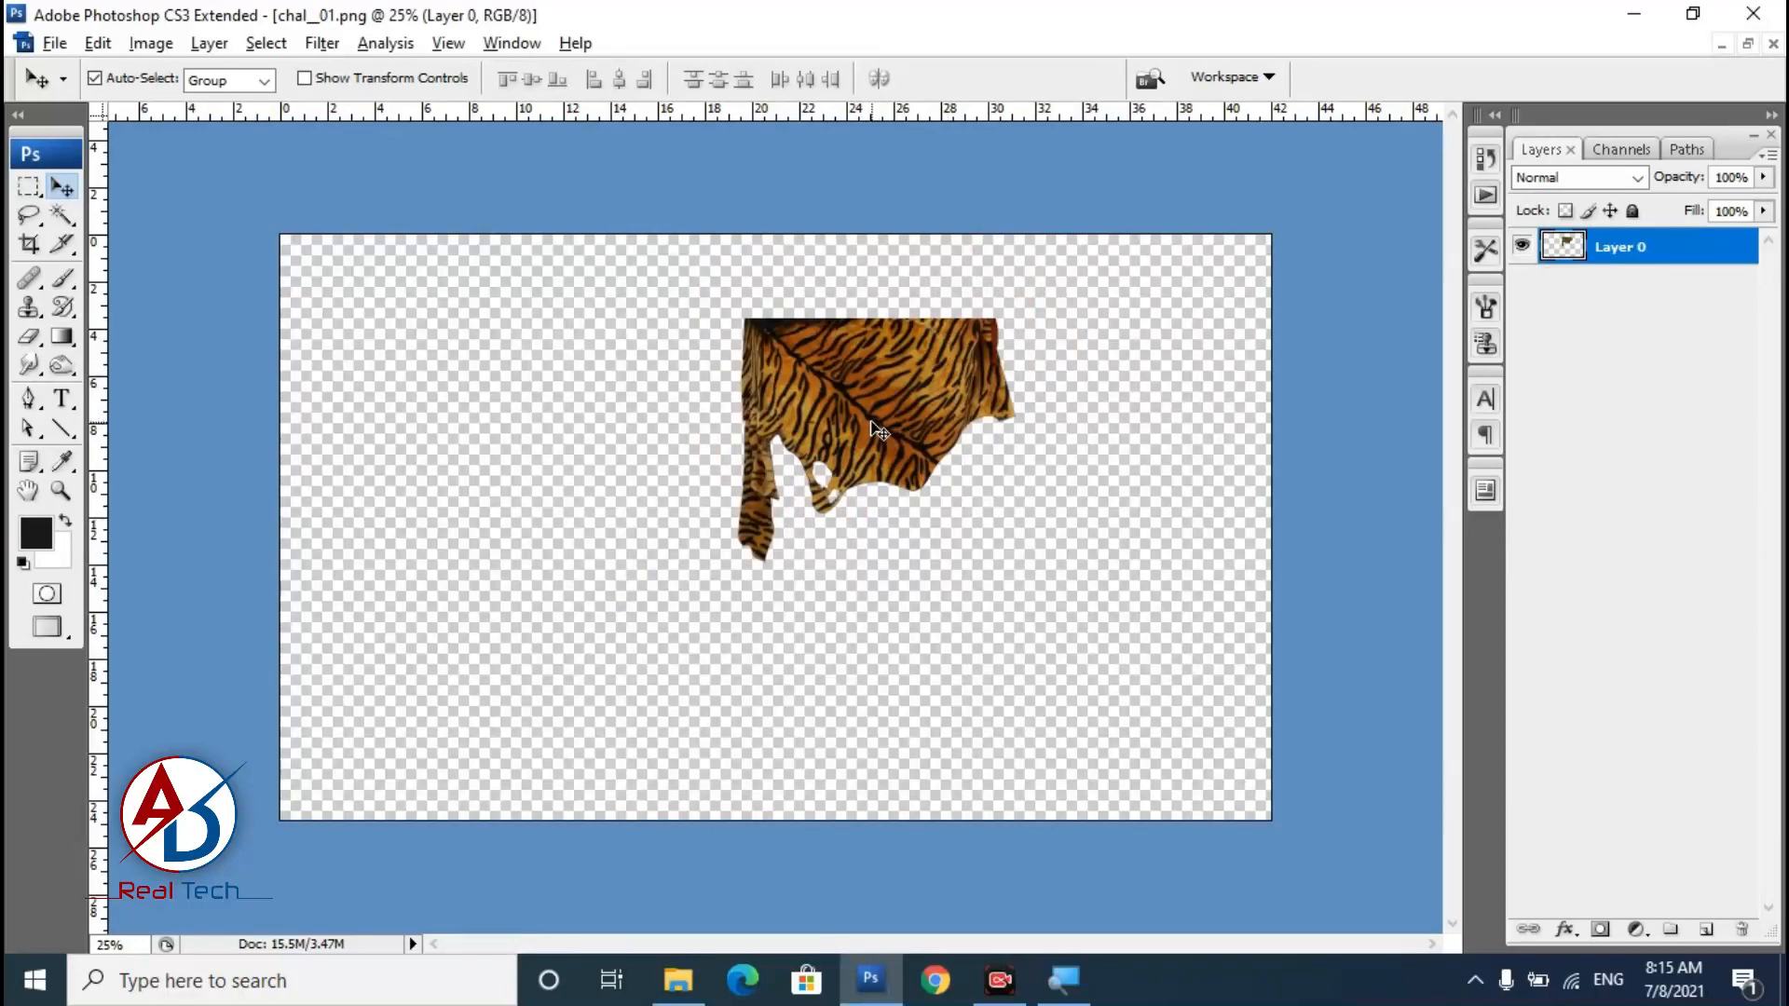
left_click_drag(1234, 331, 447, 671)
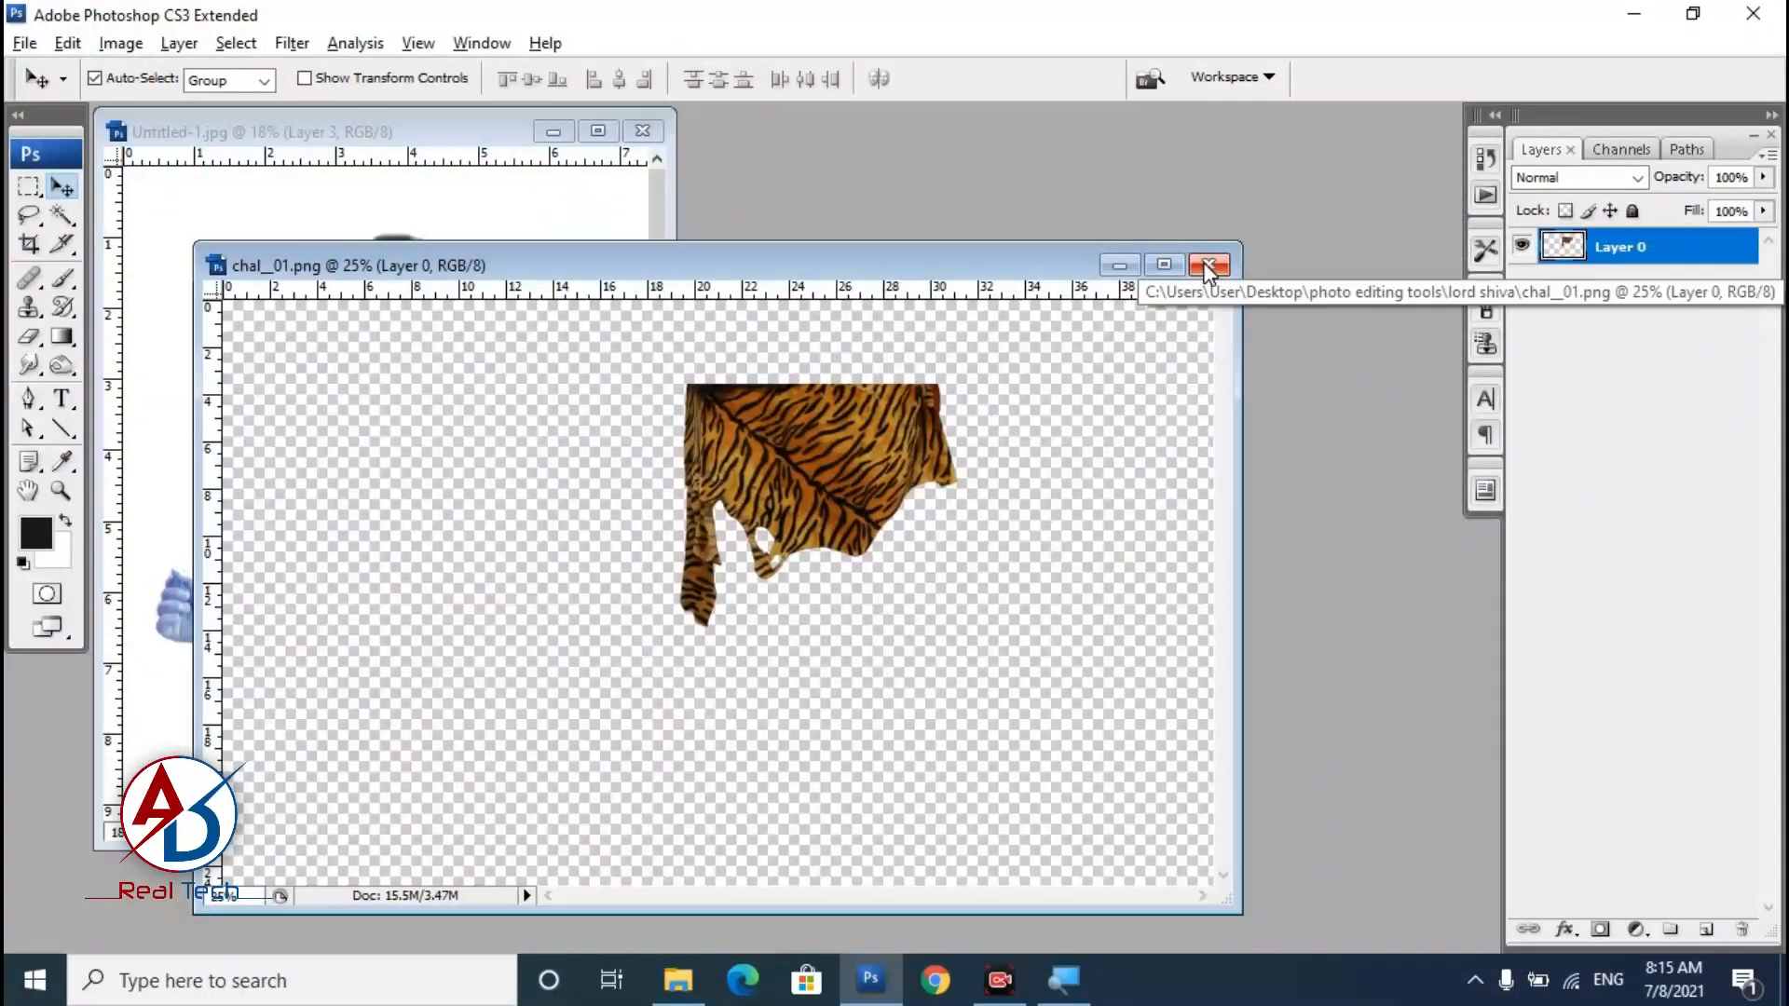
Close the chal__01 image and enlarge the tiger skin to about 148.5% over the baby's diaper.
left_click(1202, 267)
left_click(903, 400)
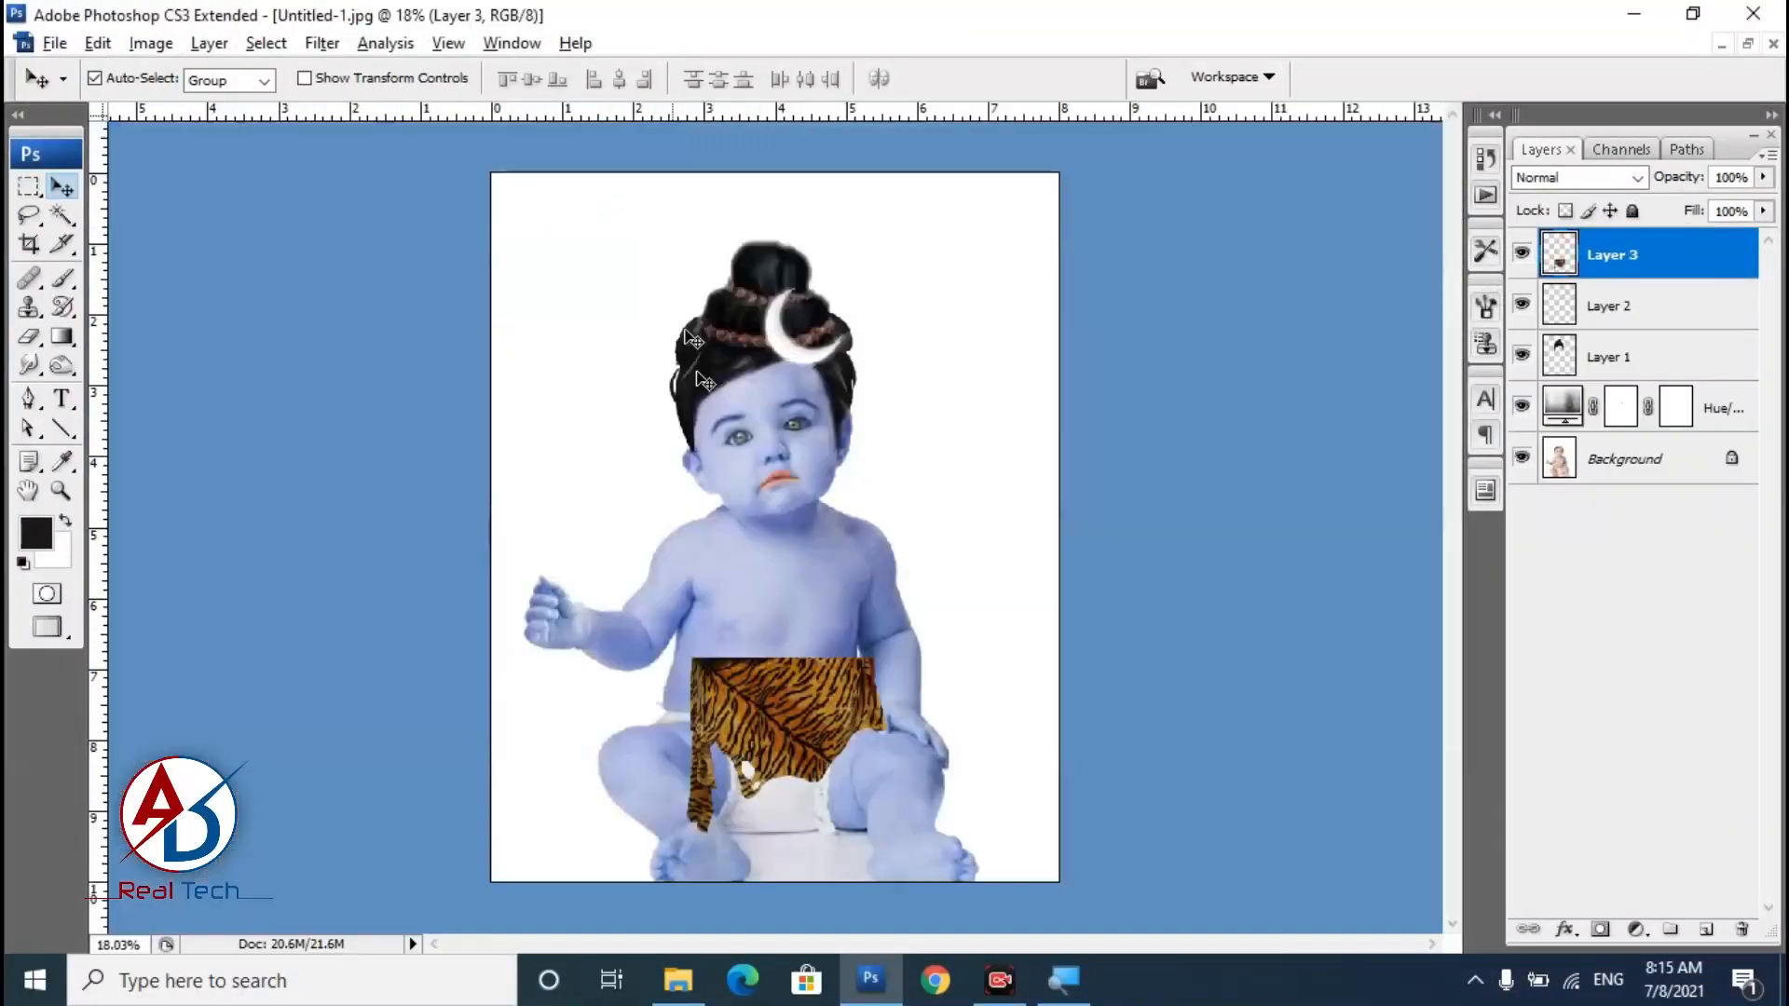
scroll(801, 596, "up", 4)
left_click_drag(777, 684, 772, 778)
key("ctrl+t")
left_click_drag(934, 702, 1005, 639)
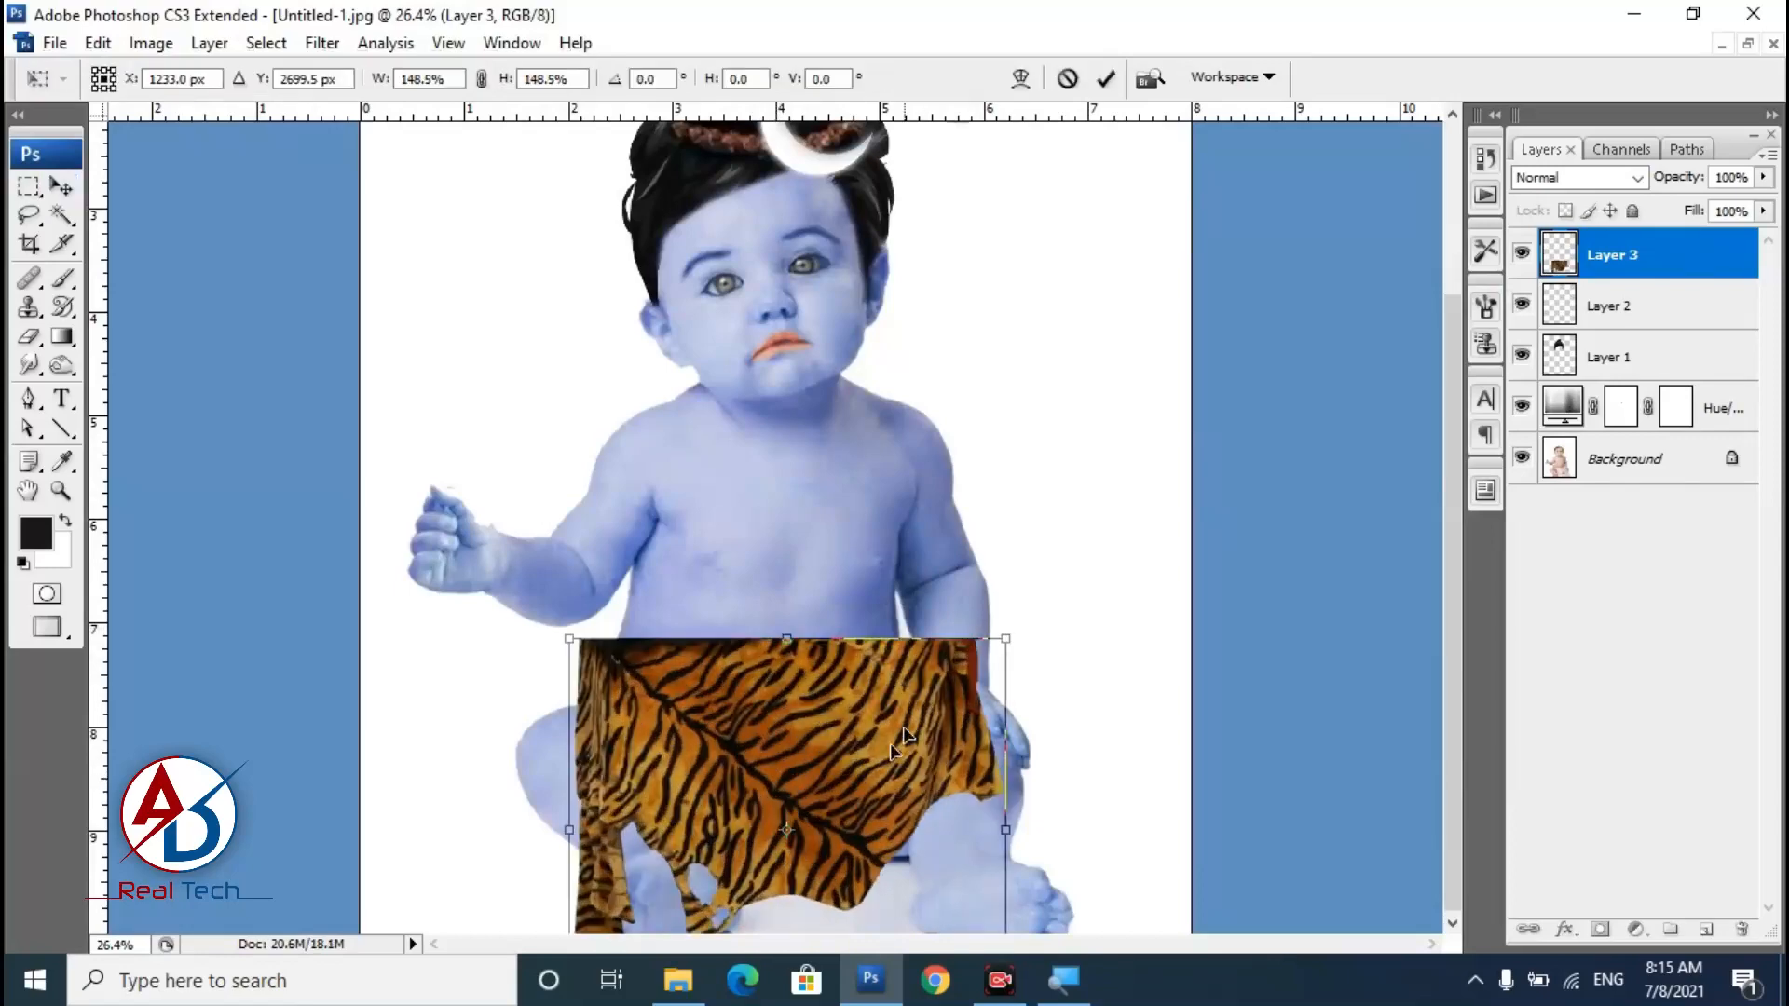
key("Return")
Lower the tiger-skin layer's opacity to 15% and trace the diaper's outline with a closed Pen tool path.
key("f")
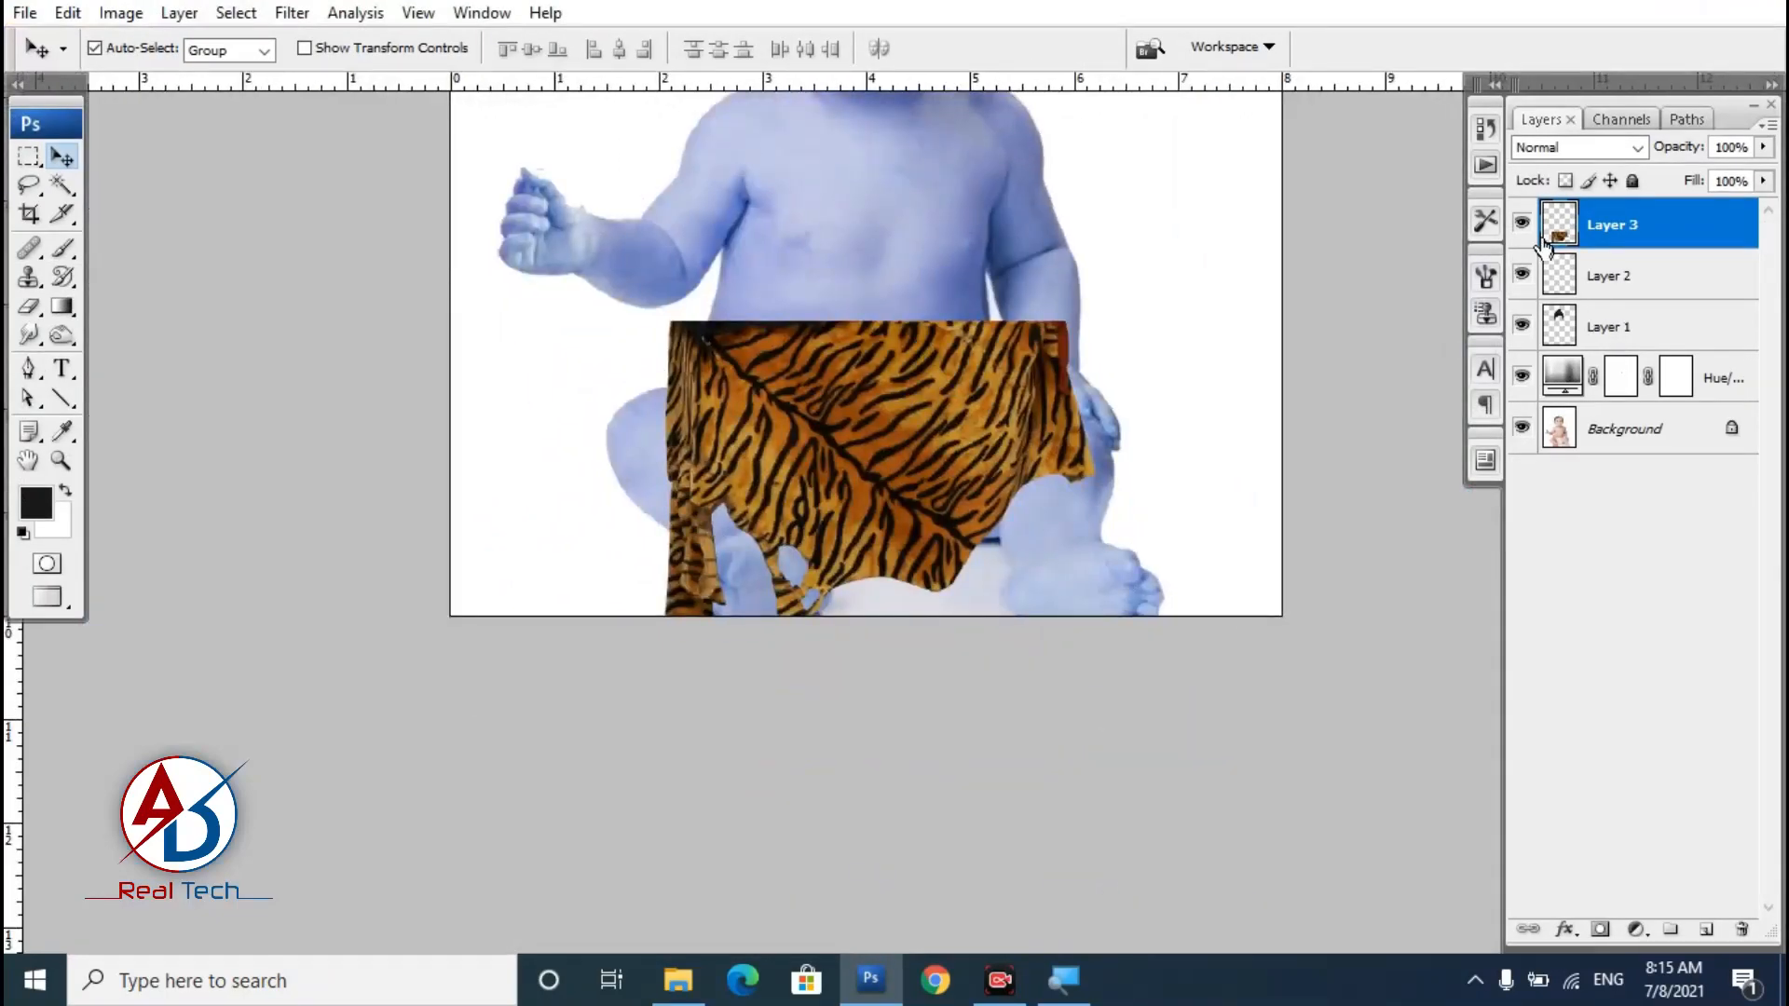
left_click_drag(1695, 157, 1579, 169)
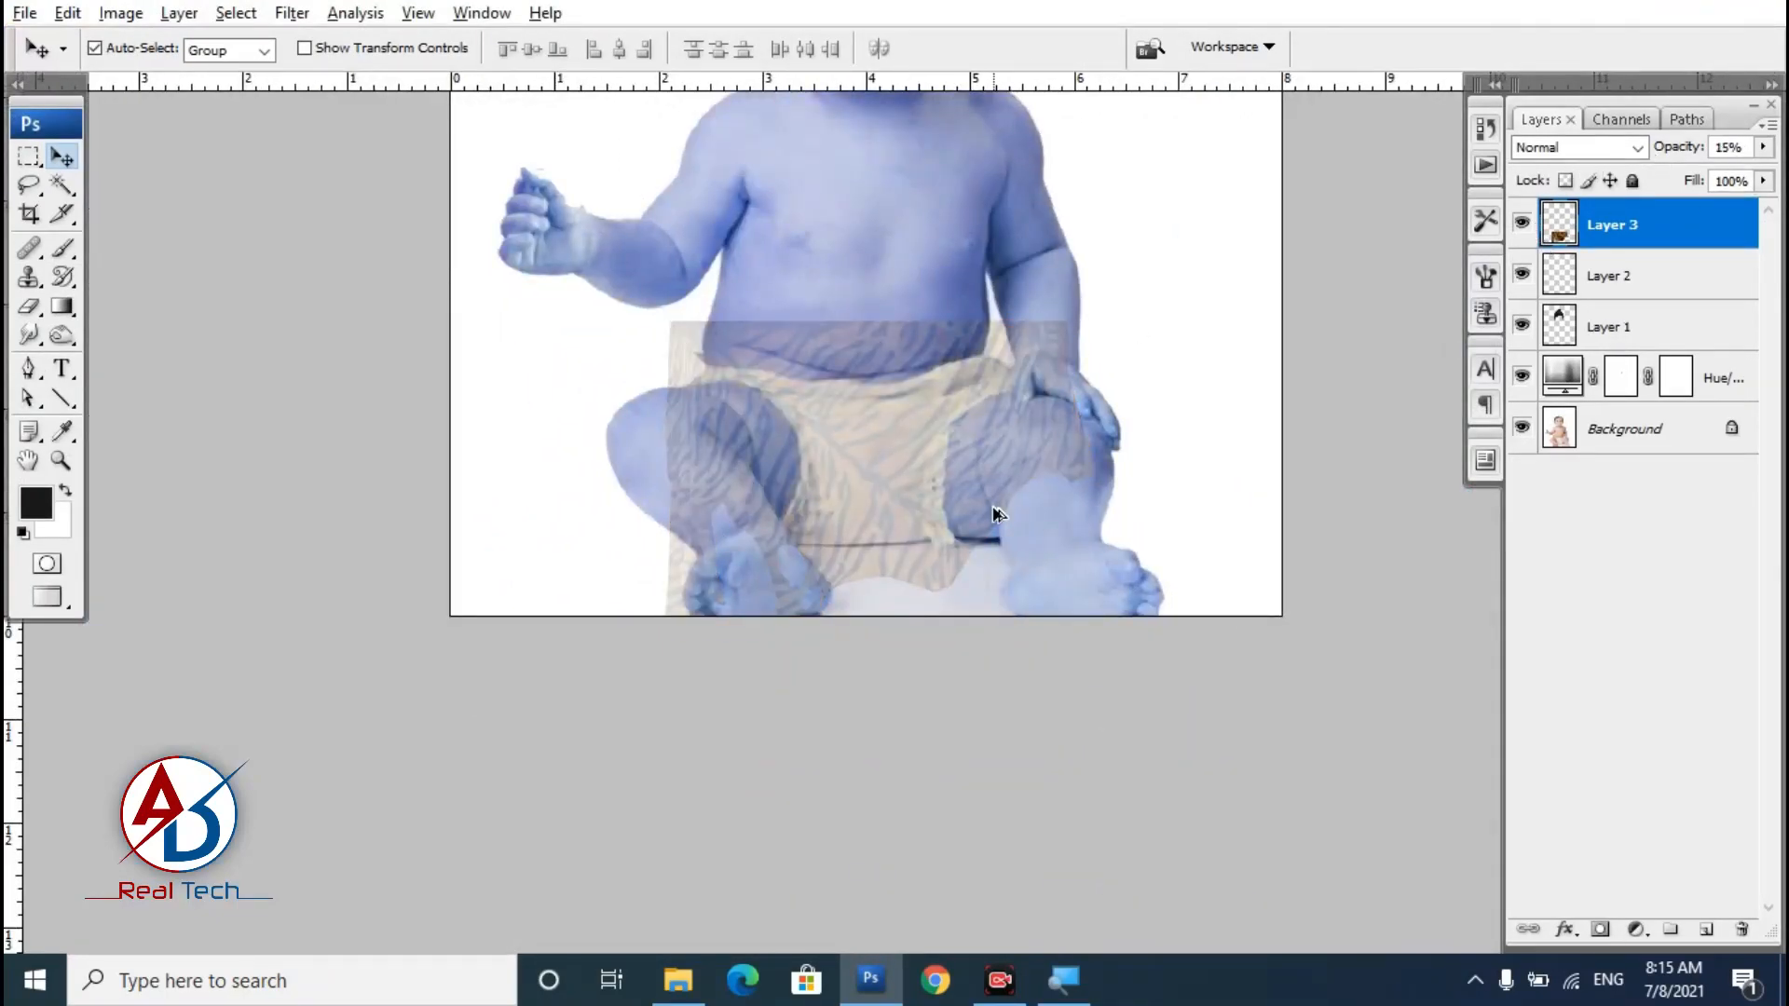
scroll(981, 519, "up", 4)
scroll(998, 583, "up", 3)
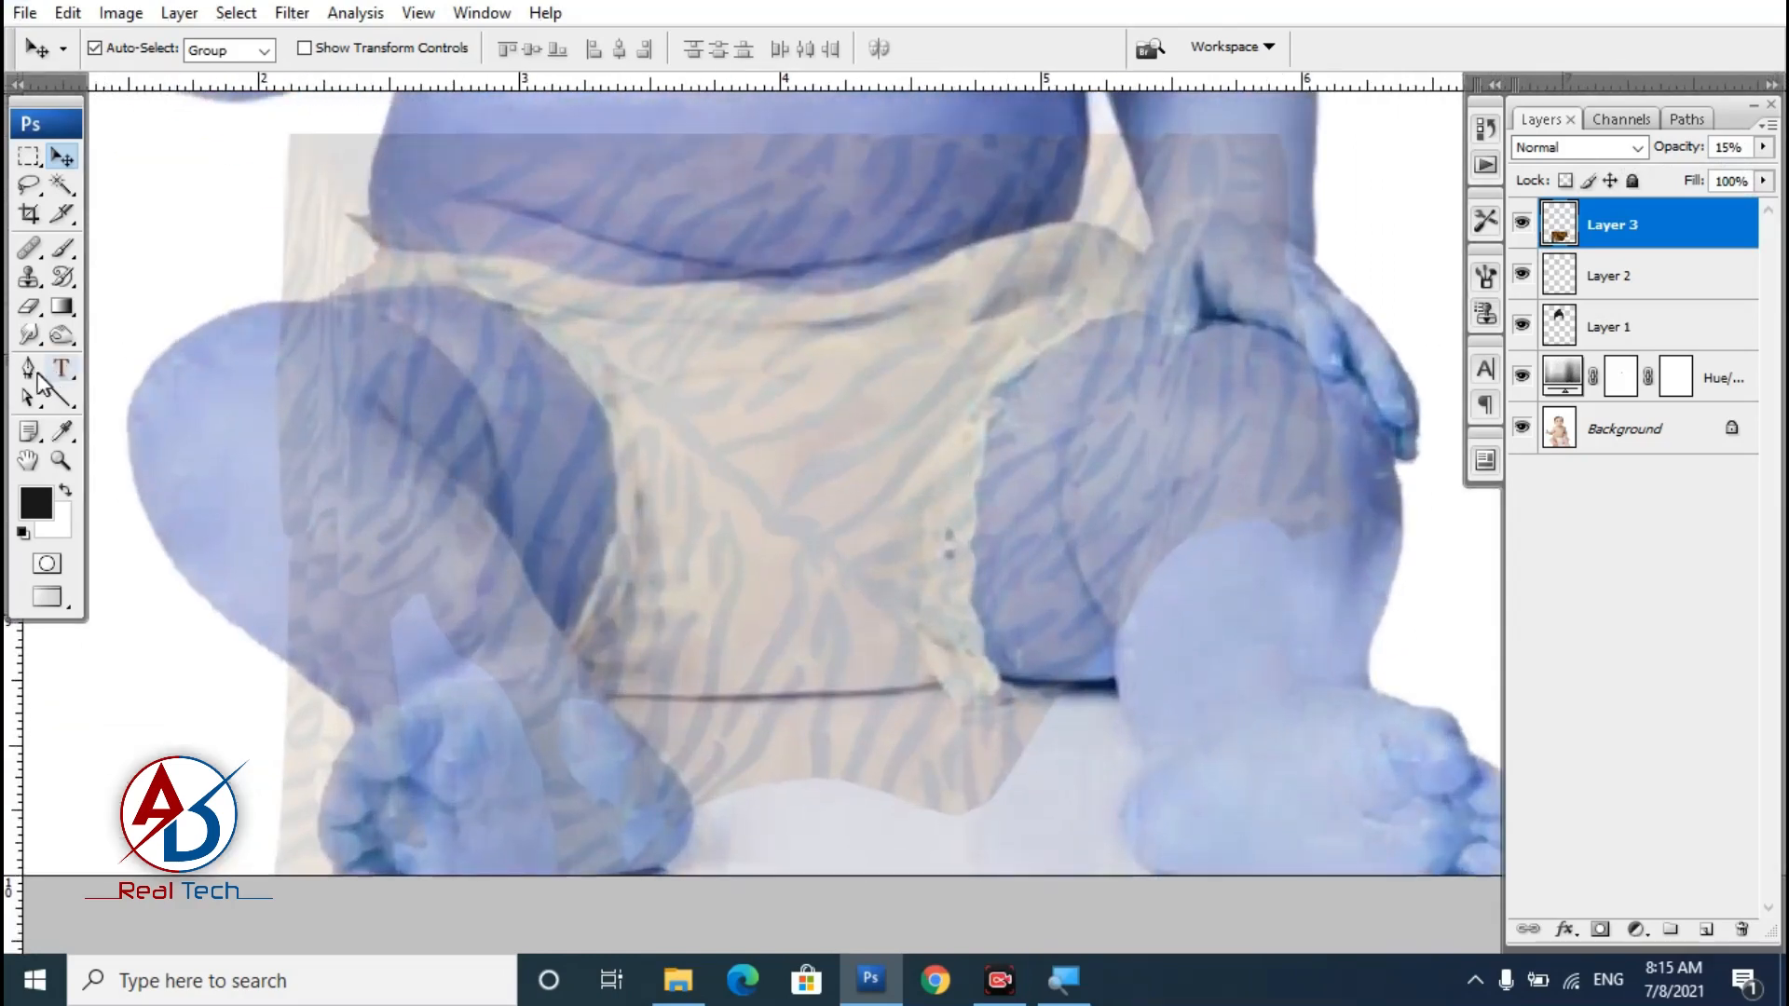
left_click(29, 367)
left_click_drag(310, 324, 357, 501)
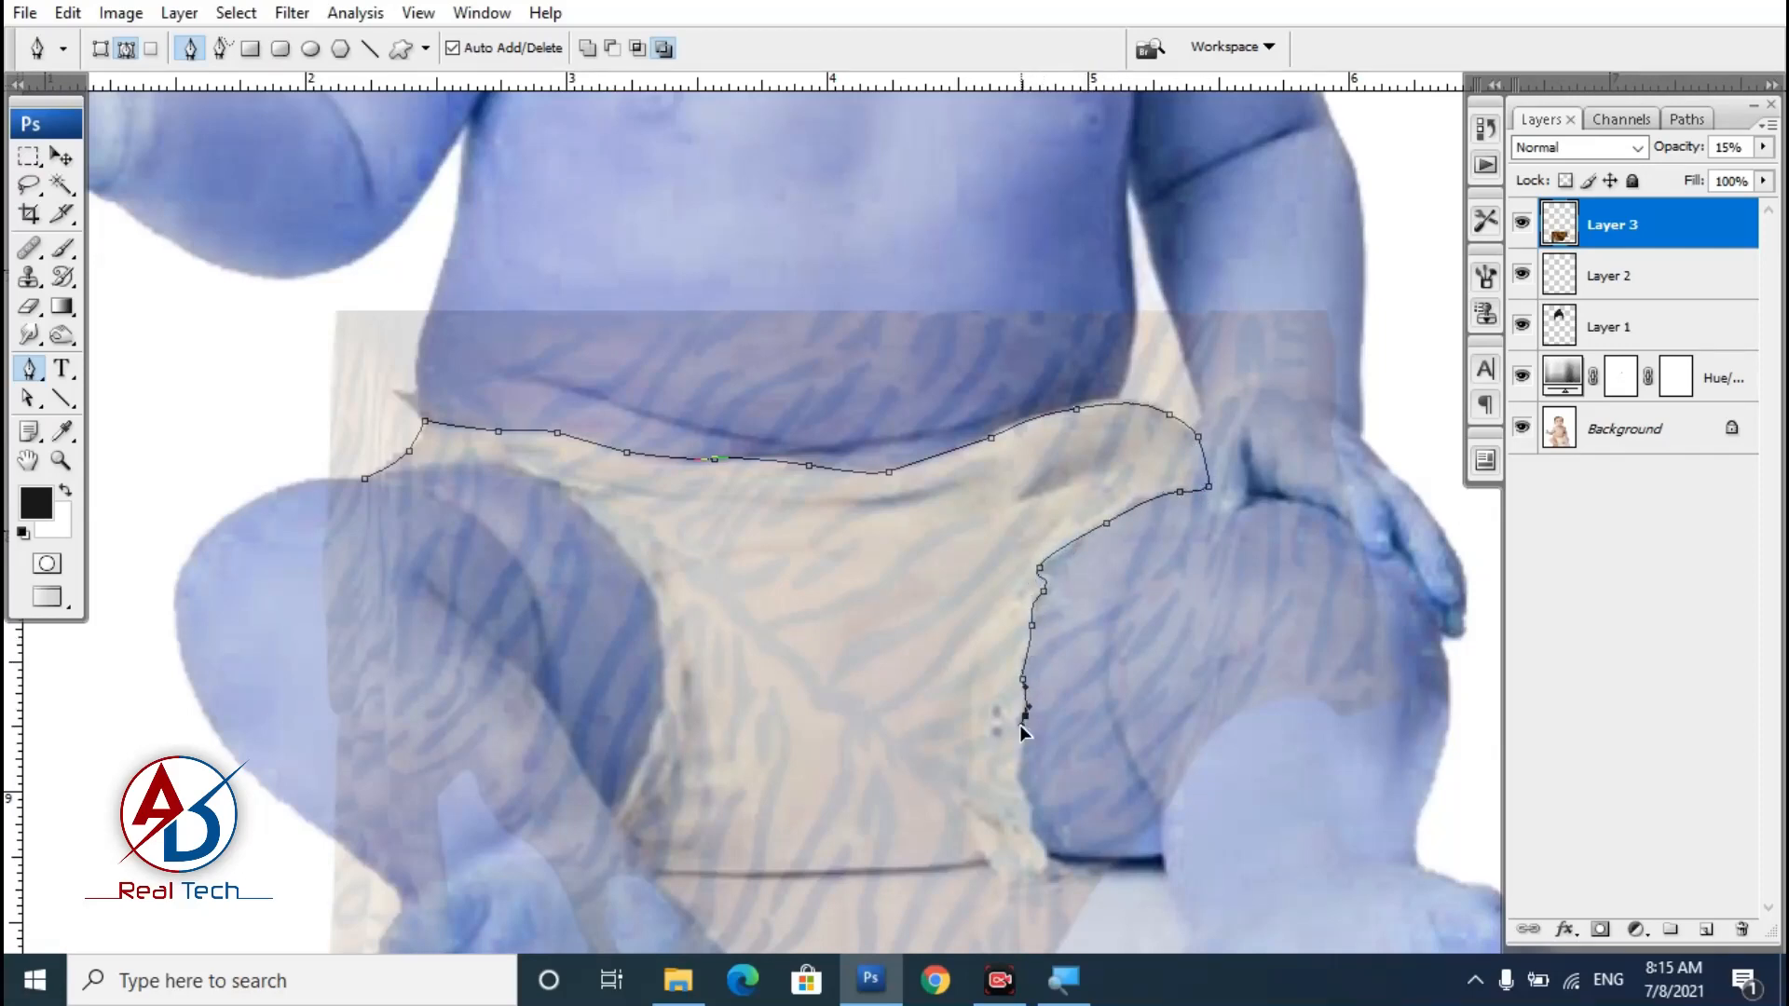
scroll(1023, 732, "down", 3)
left_click(996, 529)
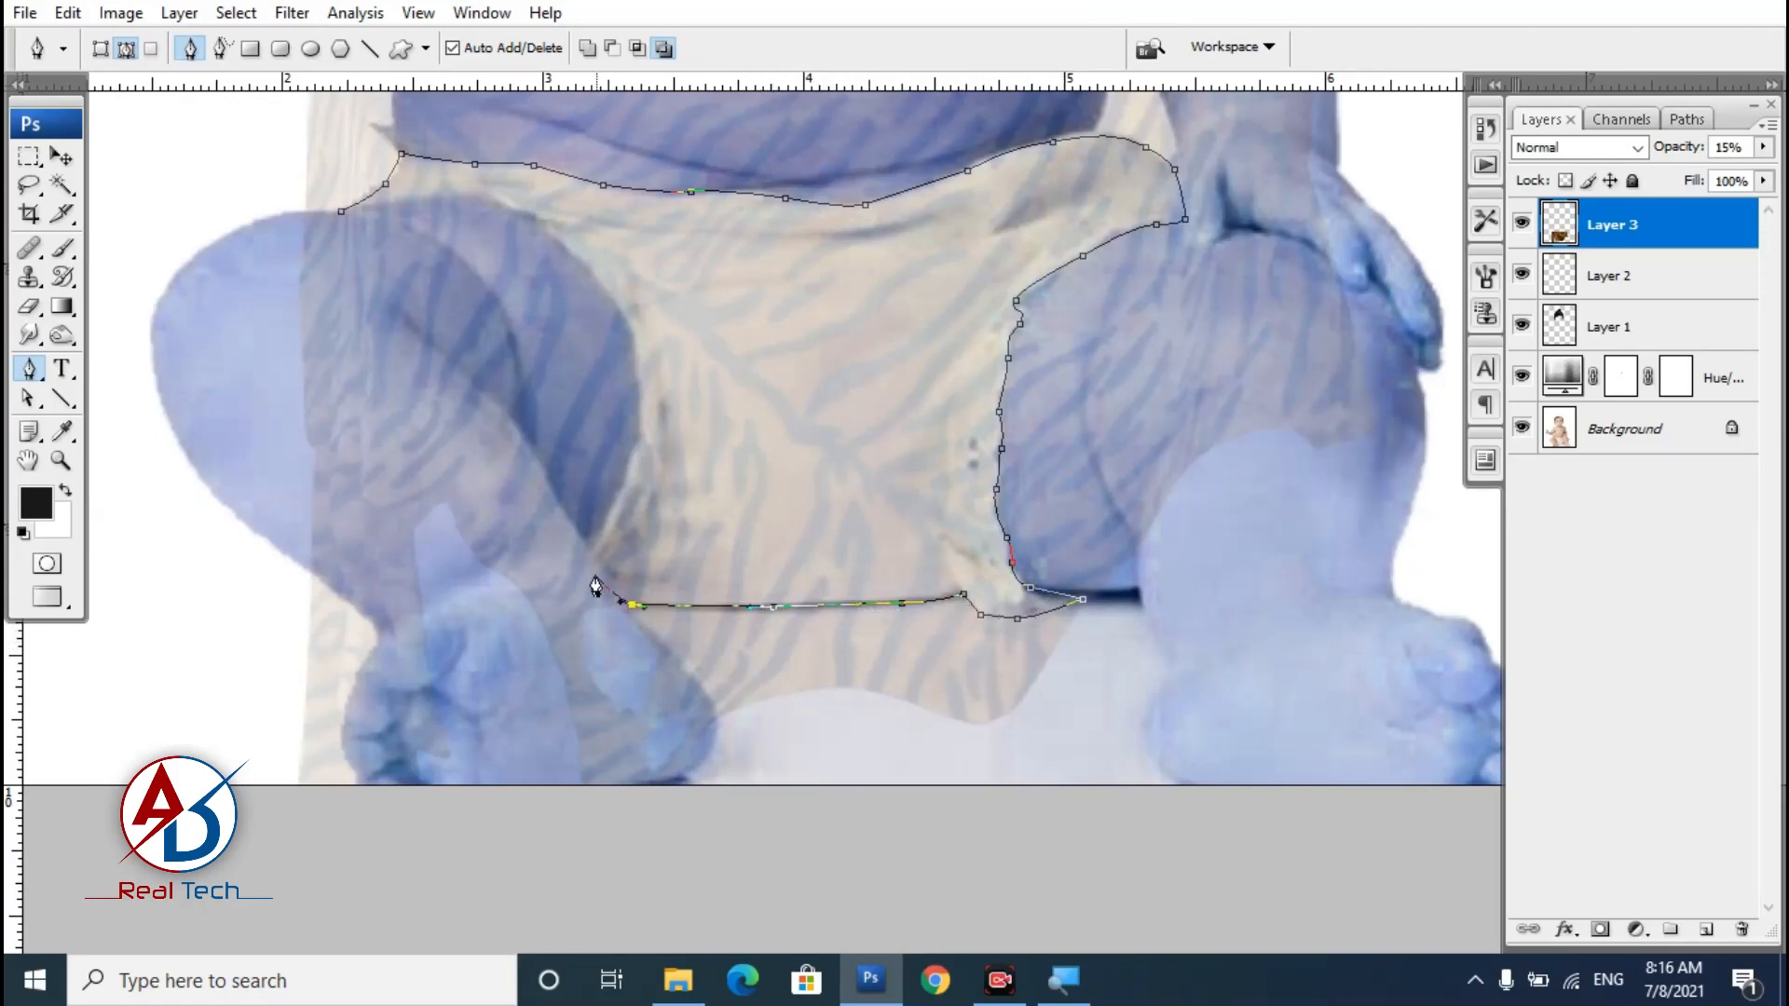
scroll(645, 512, "up", 3)
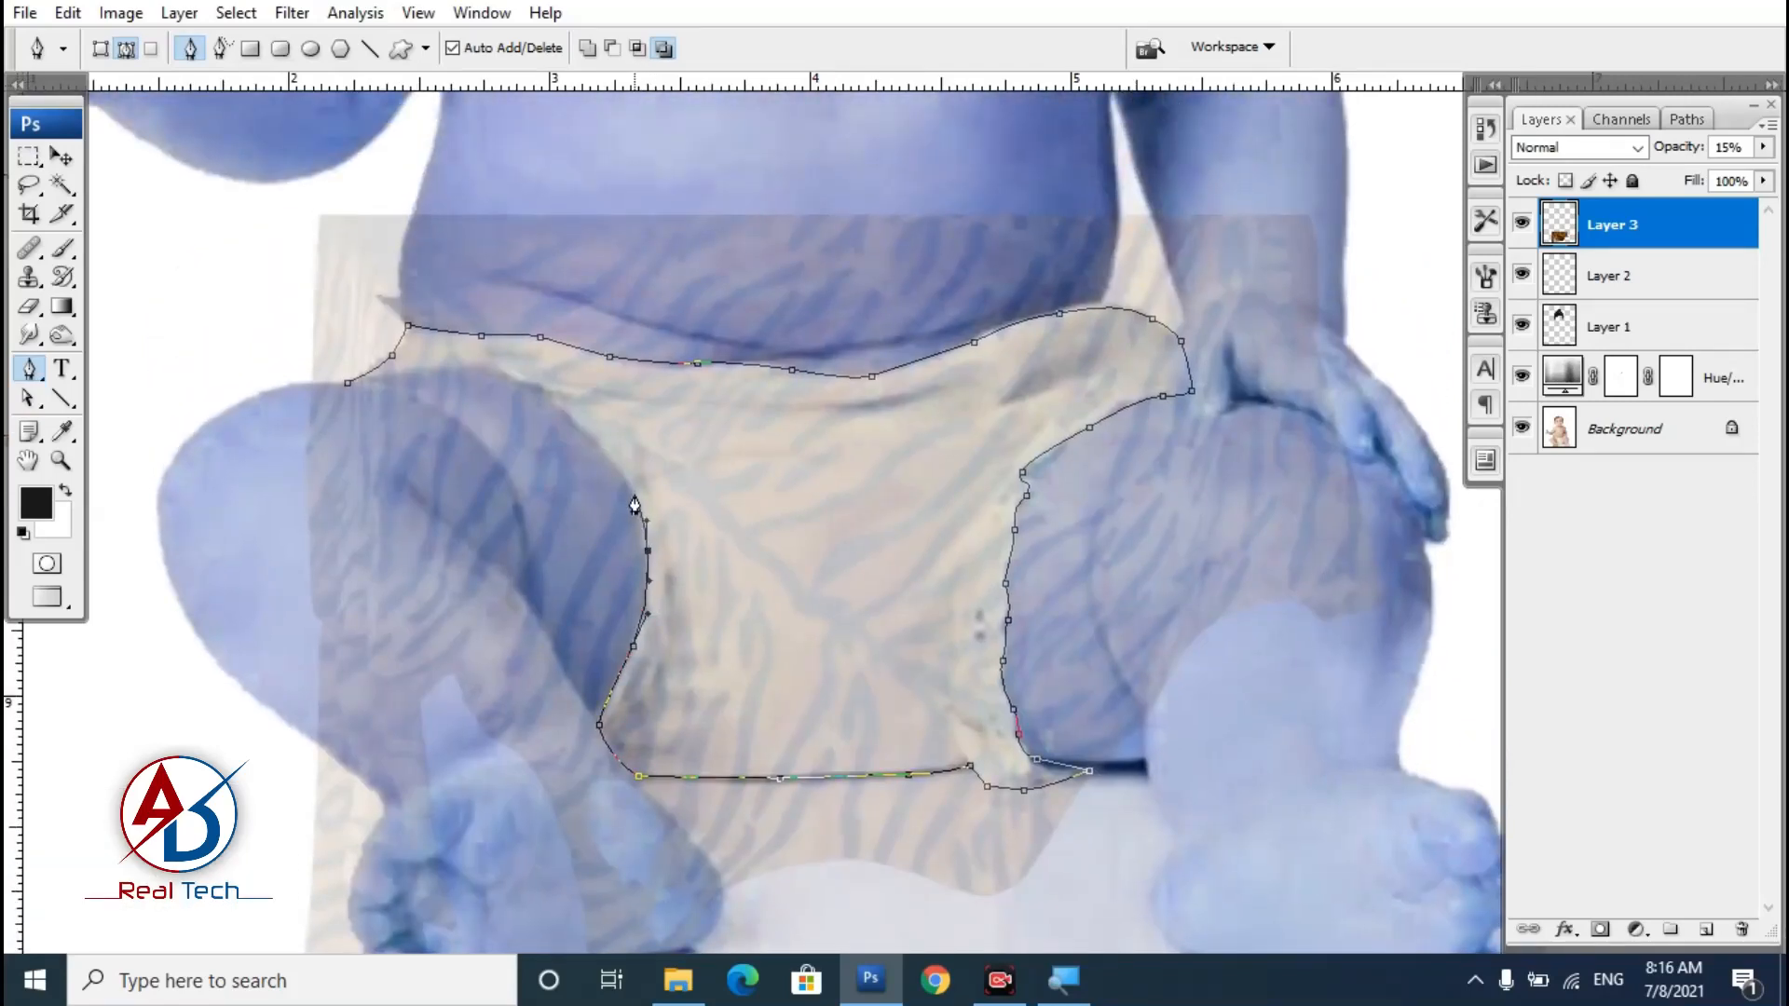
left_click_drag(544, 402, 739, 531)
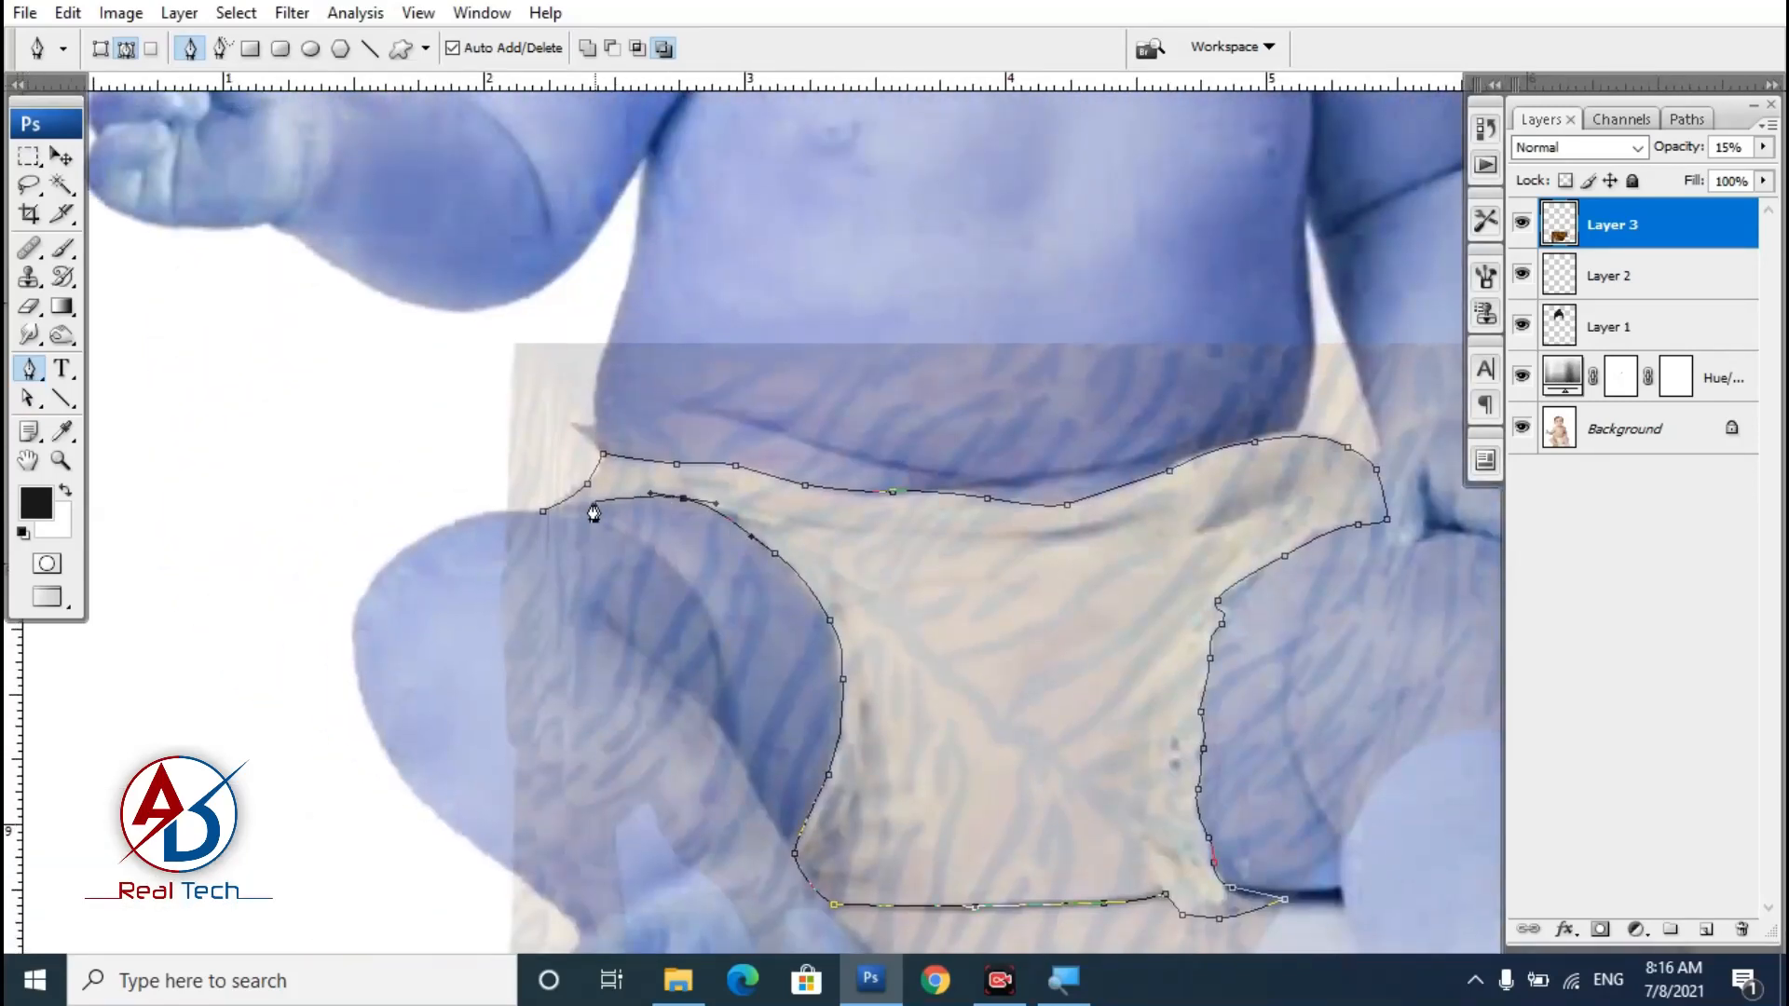
left_click(544, 512)
Convert the diaper path into a new anti-aliased selection with a feather radius of 0 pixels.
scroll(727, 545, "down", 10)
right_click(844, 466)
left_click(932, 580)
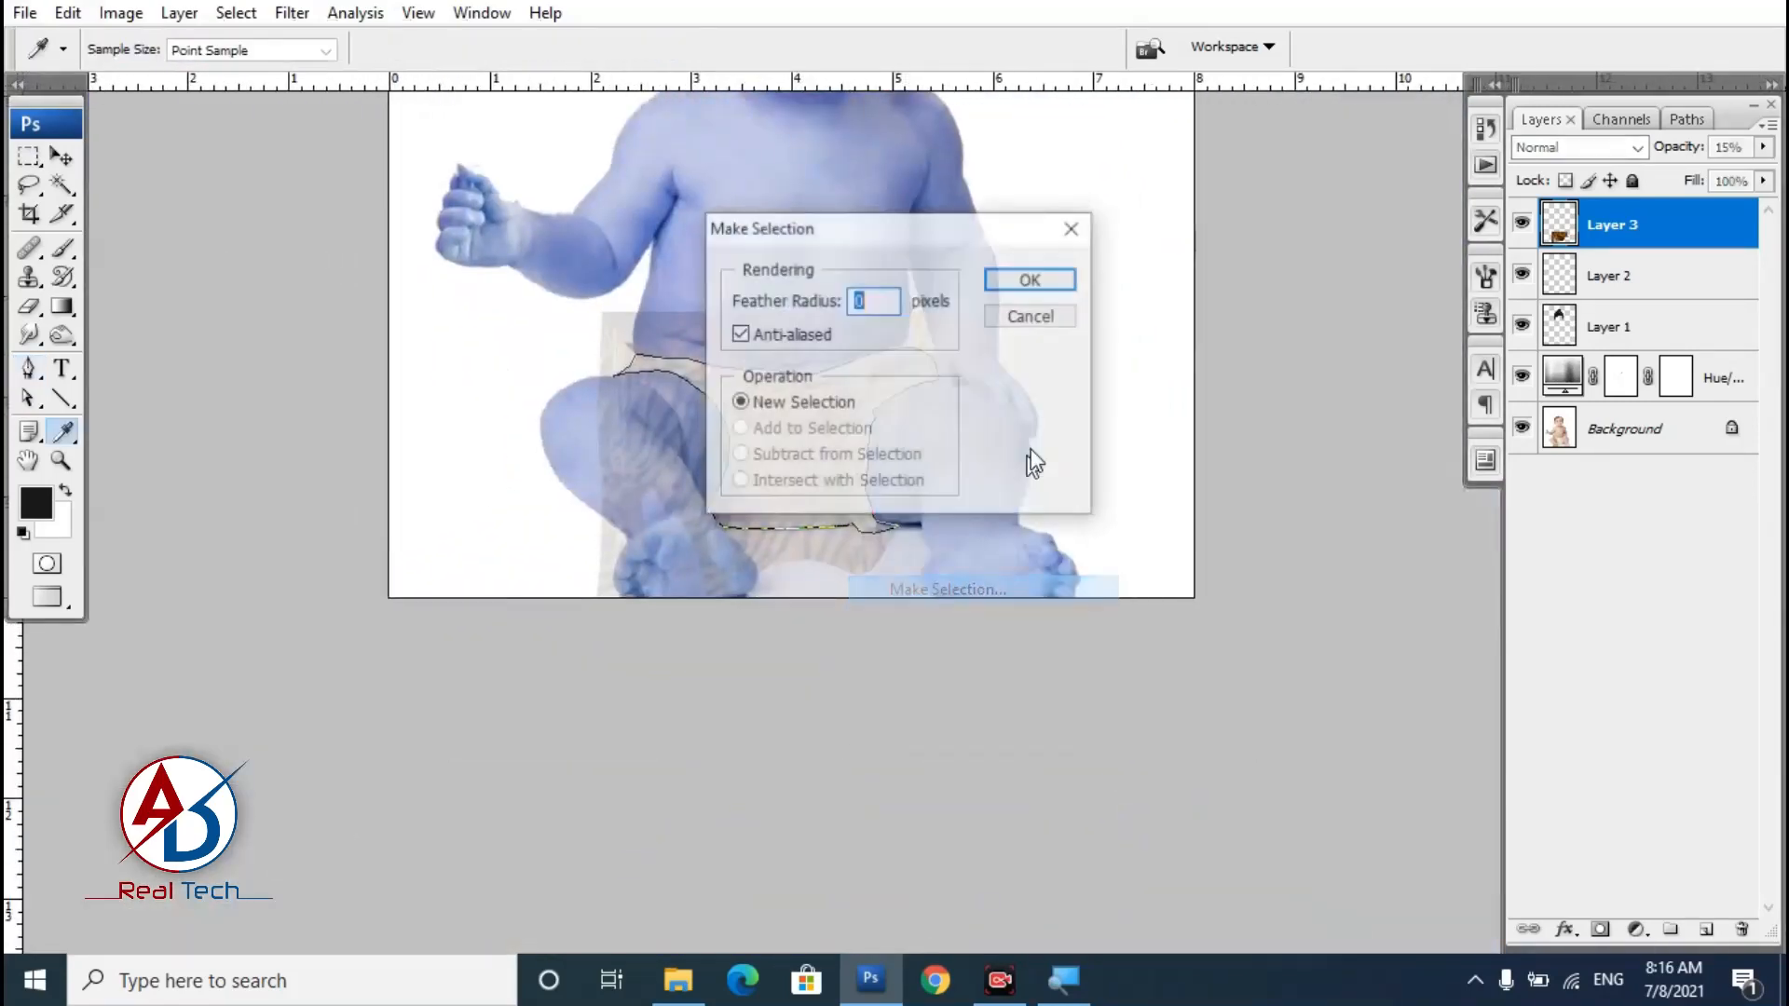
left_click(1025, 281)
scroll(1054, 547, "down", 3)
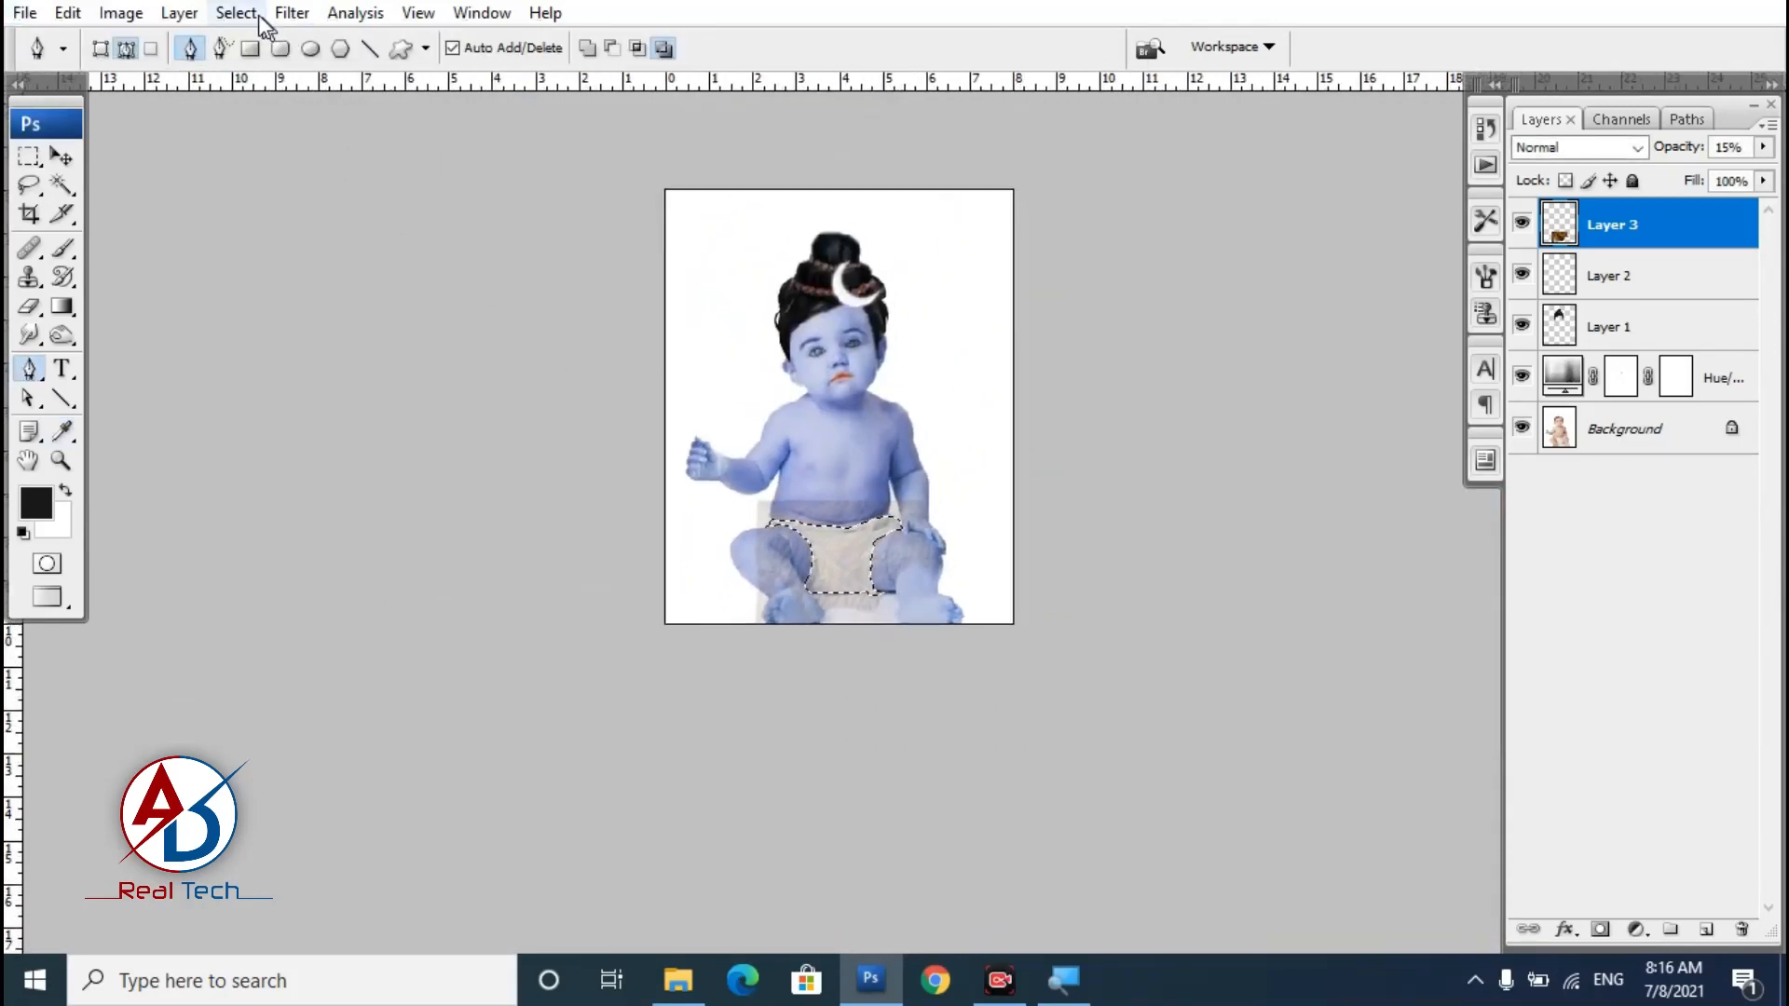
Invert the selection, raise Layer 3's opacity to 95% and delete the tiger skin outside the diaper shape.
left_click(236, 12)
left_click(250, 117)
left_click_drag(1681, 154, 1756, 154)
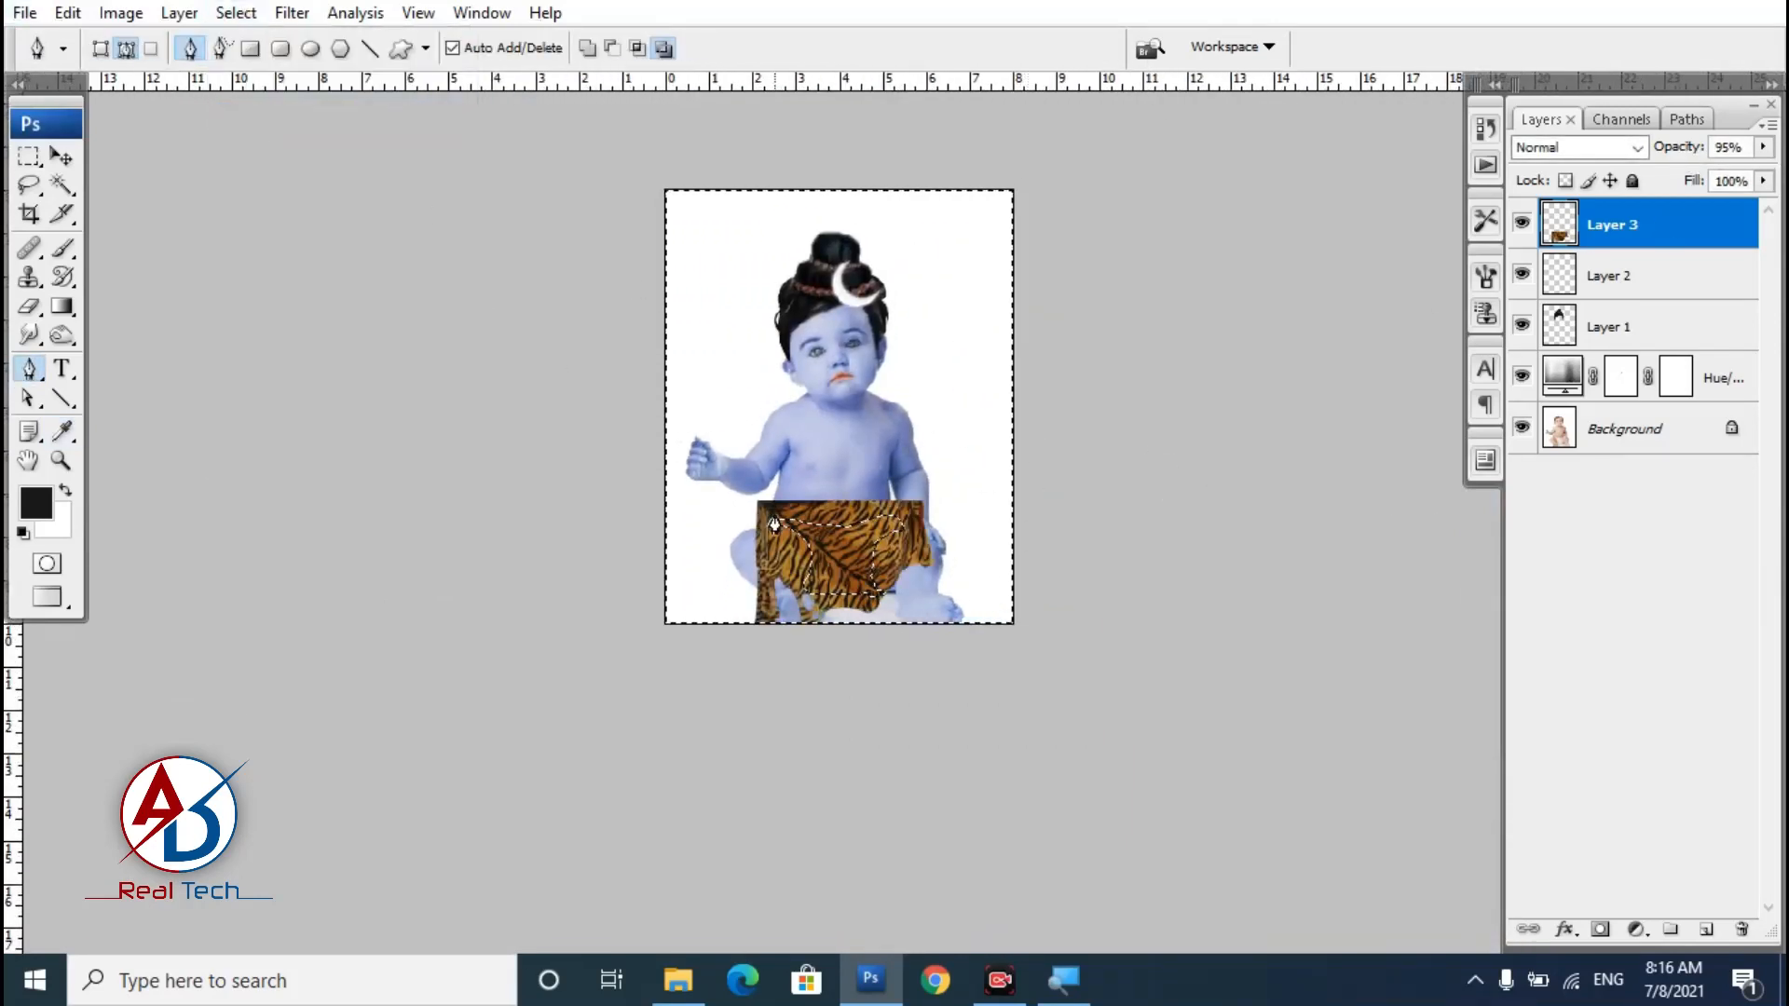
key("ctrl+d")
scroll(848, 615, "up", 5)
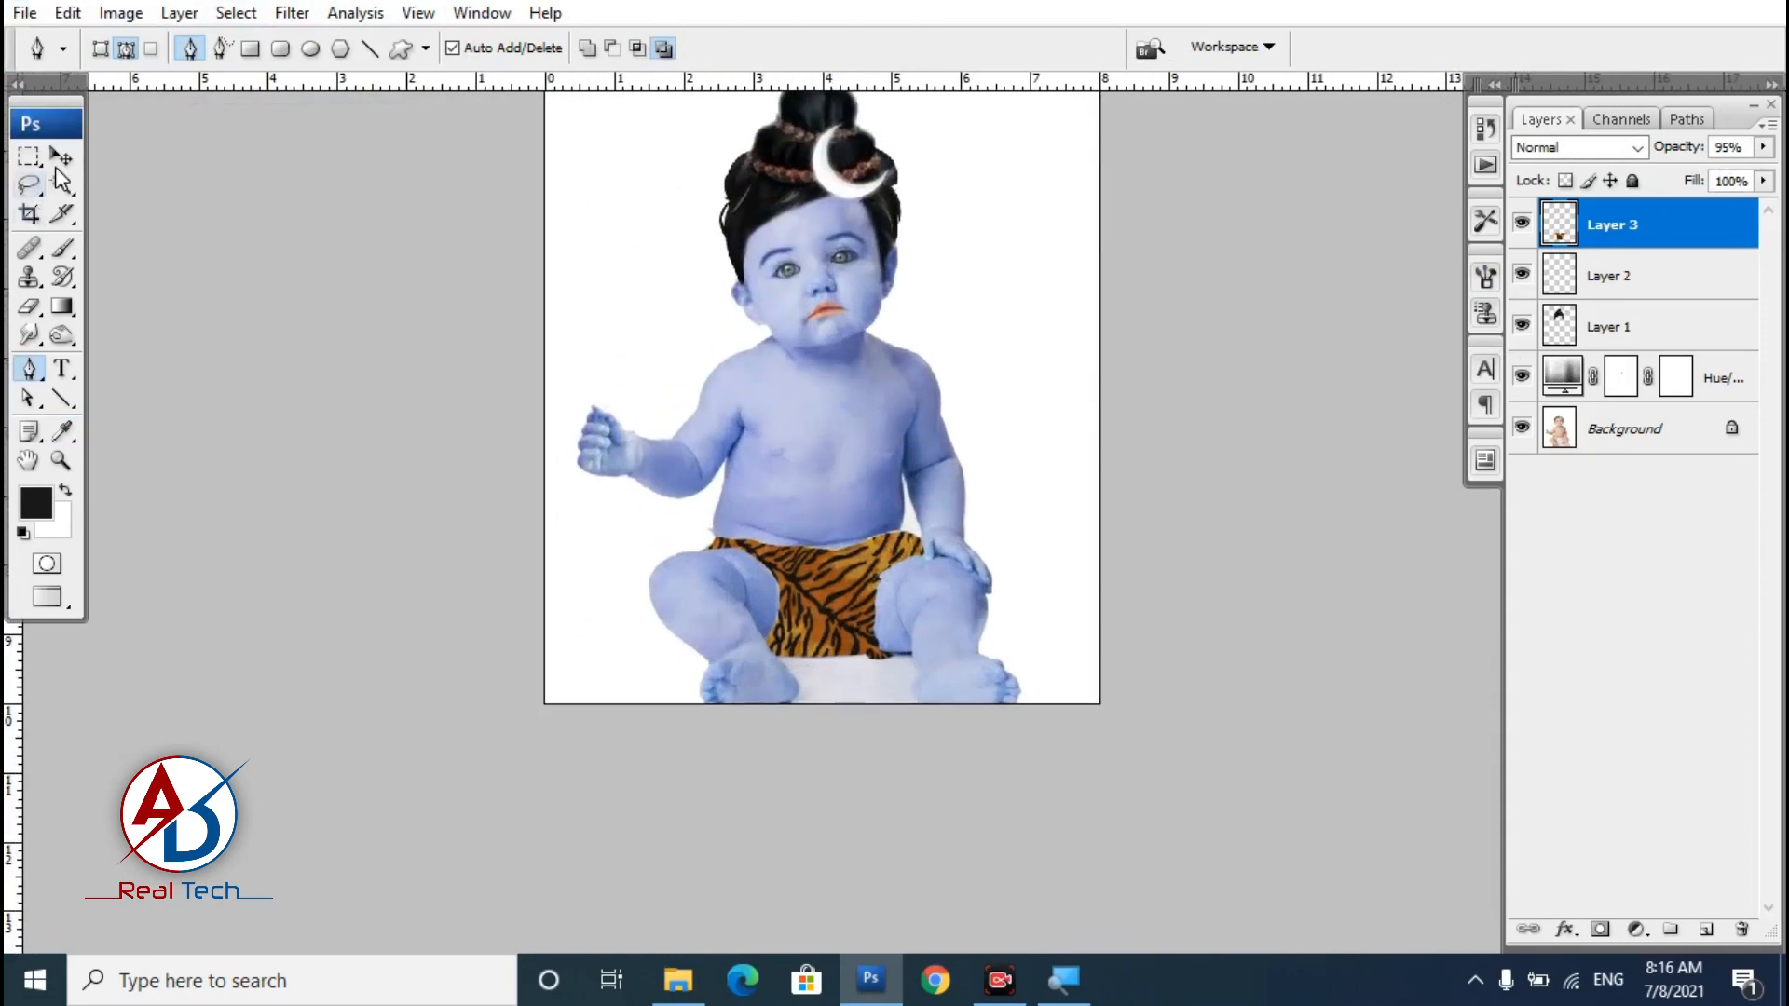
Set the tiger-skin layer's blend mode to Multiply and check how it sits on the diaper.
key("v")
left_click(1592, 149)
left_click(1547, 233)
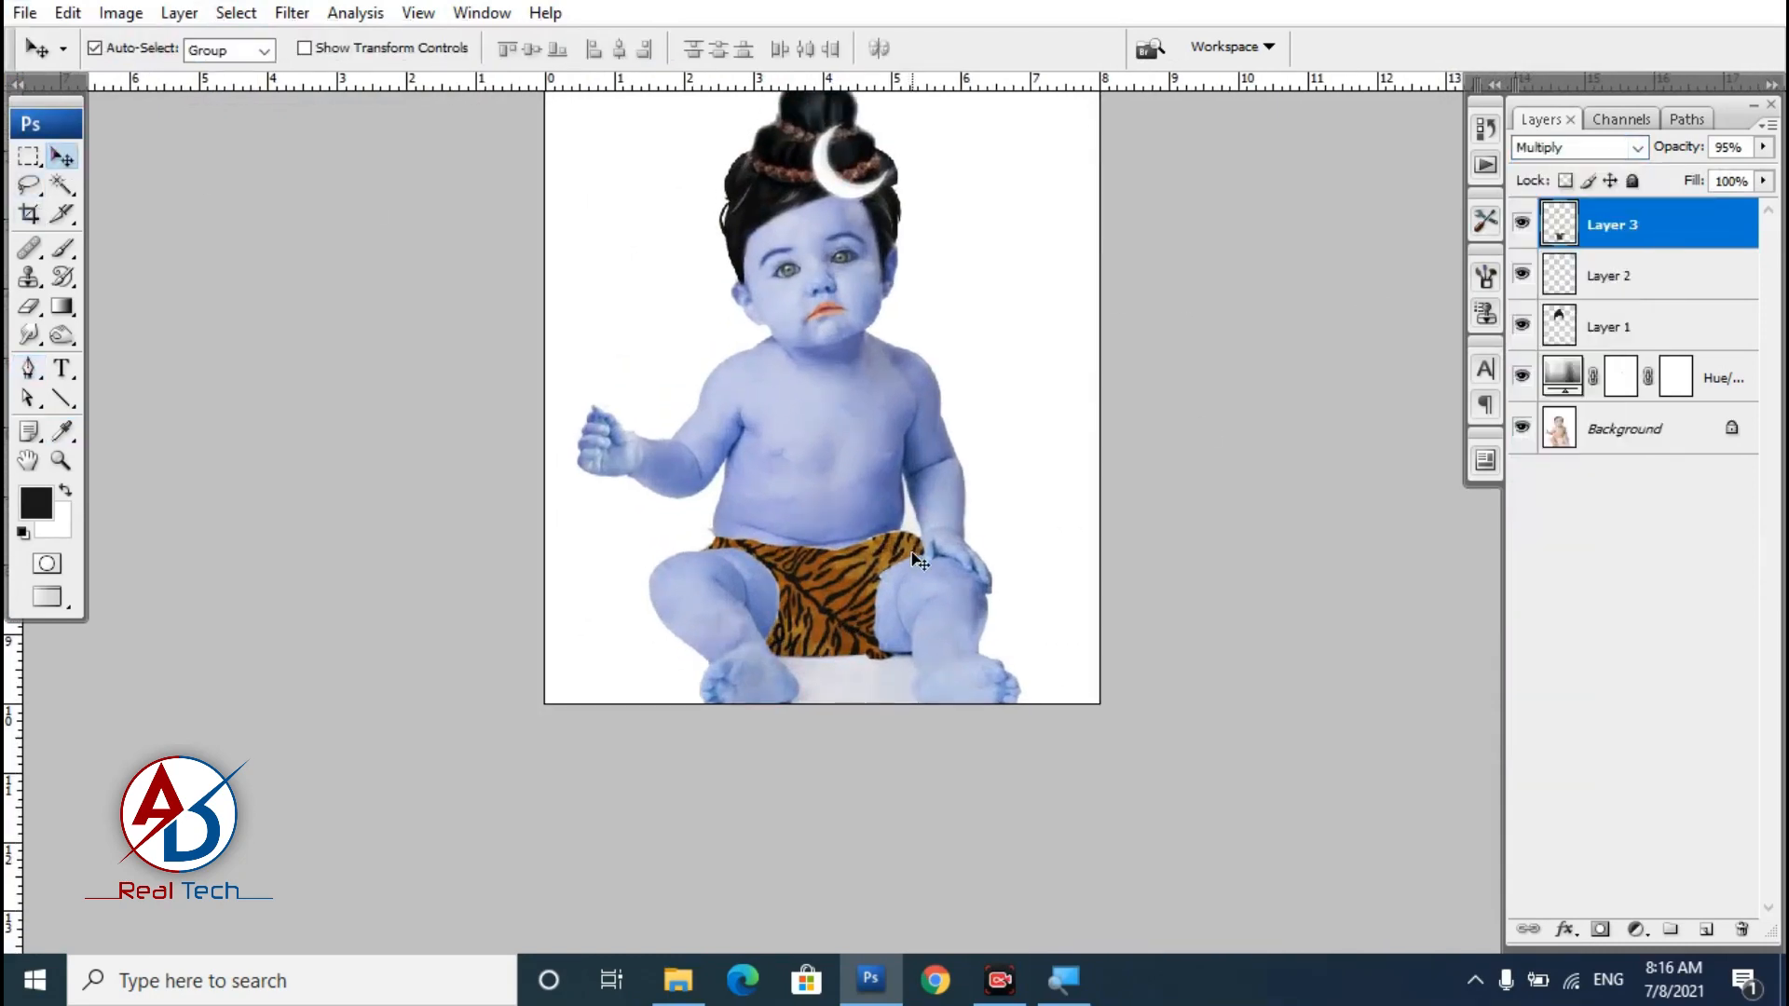
scroll(913, 569, "down", 3)
scroll(910, 619, "up", 3)
scroll(911, 619, "down", 3)
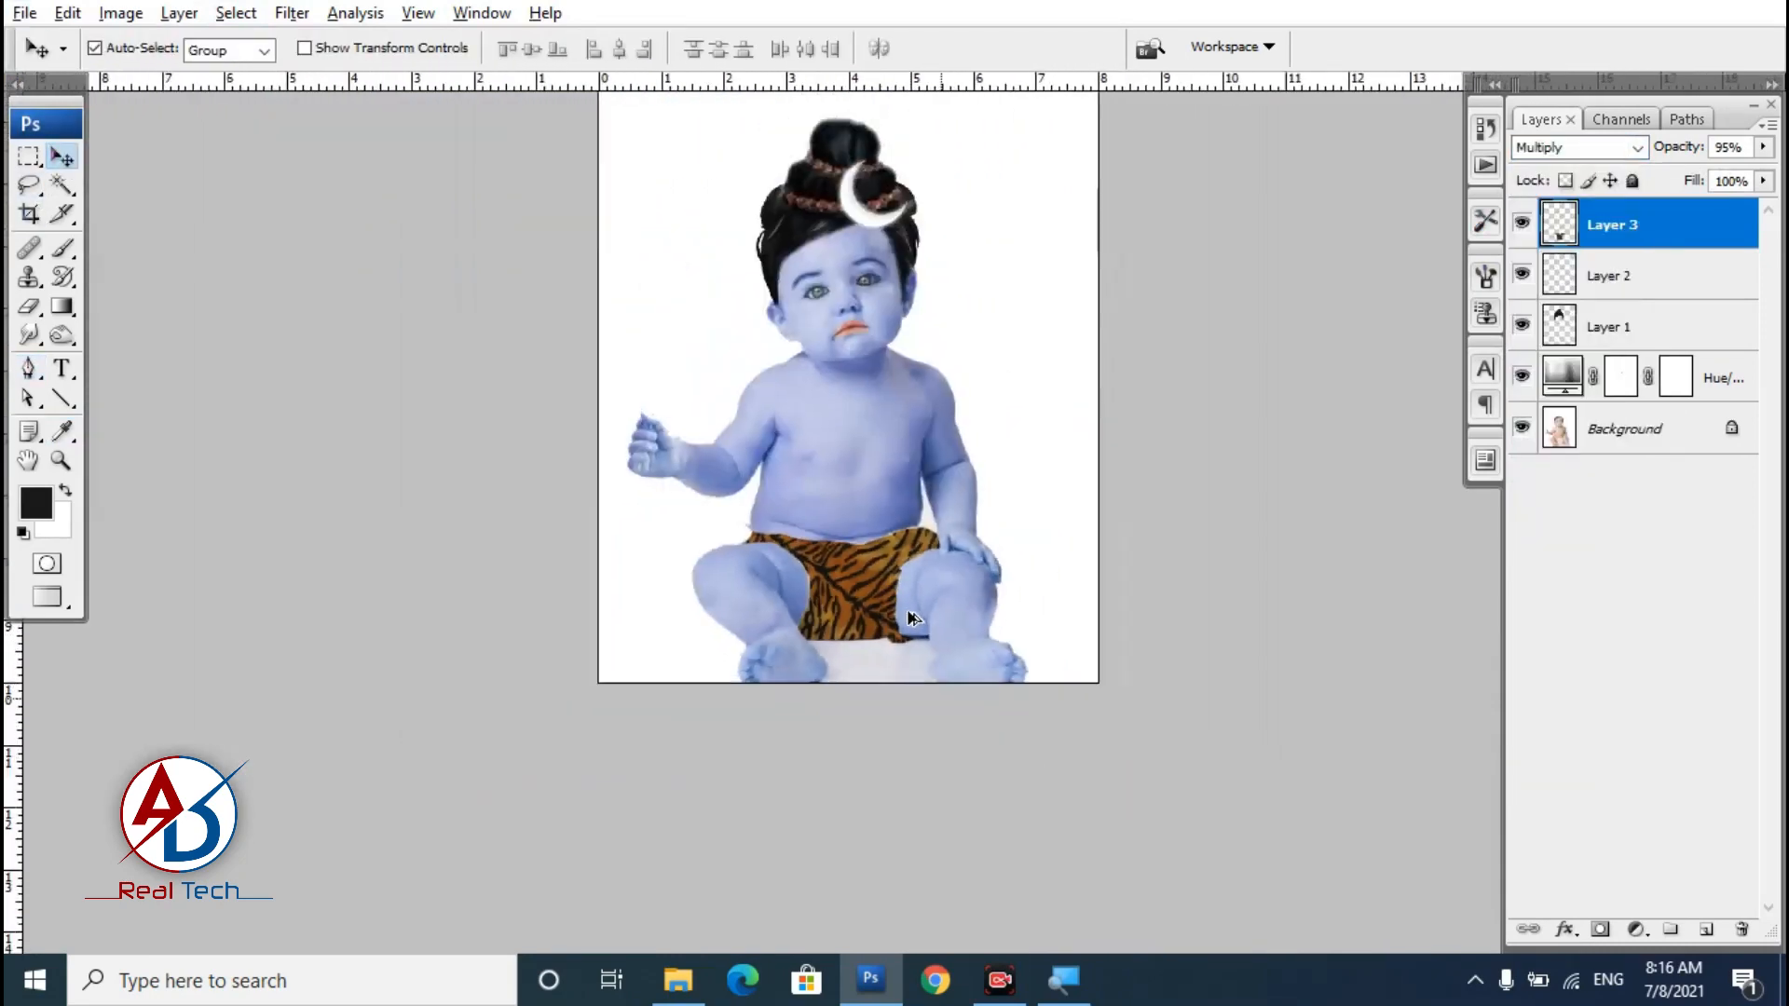
scroll(913, 620, "down", 2)
scroll(923, 634, "up", 3)
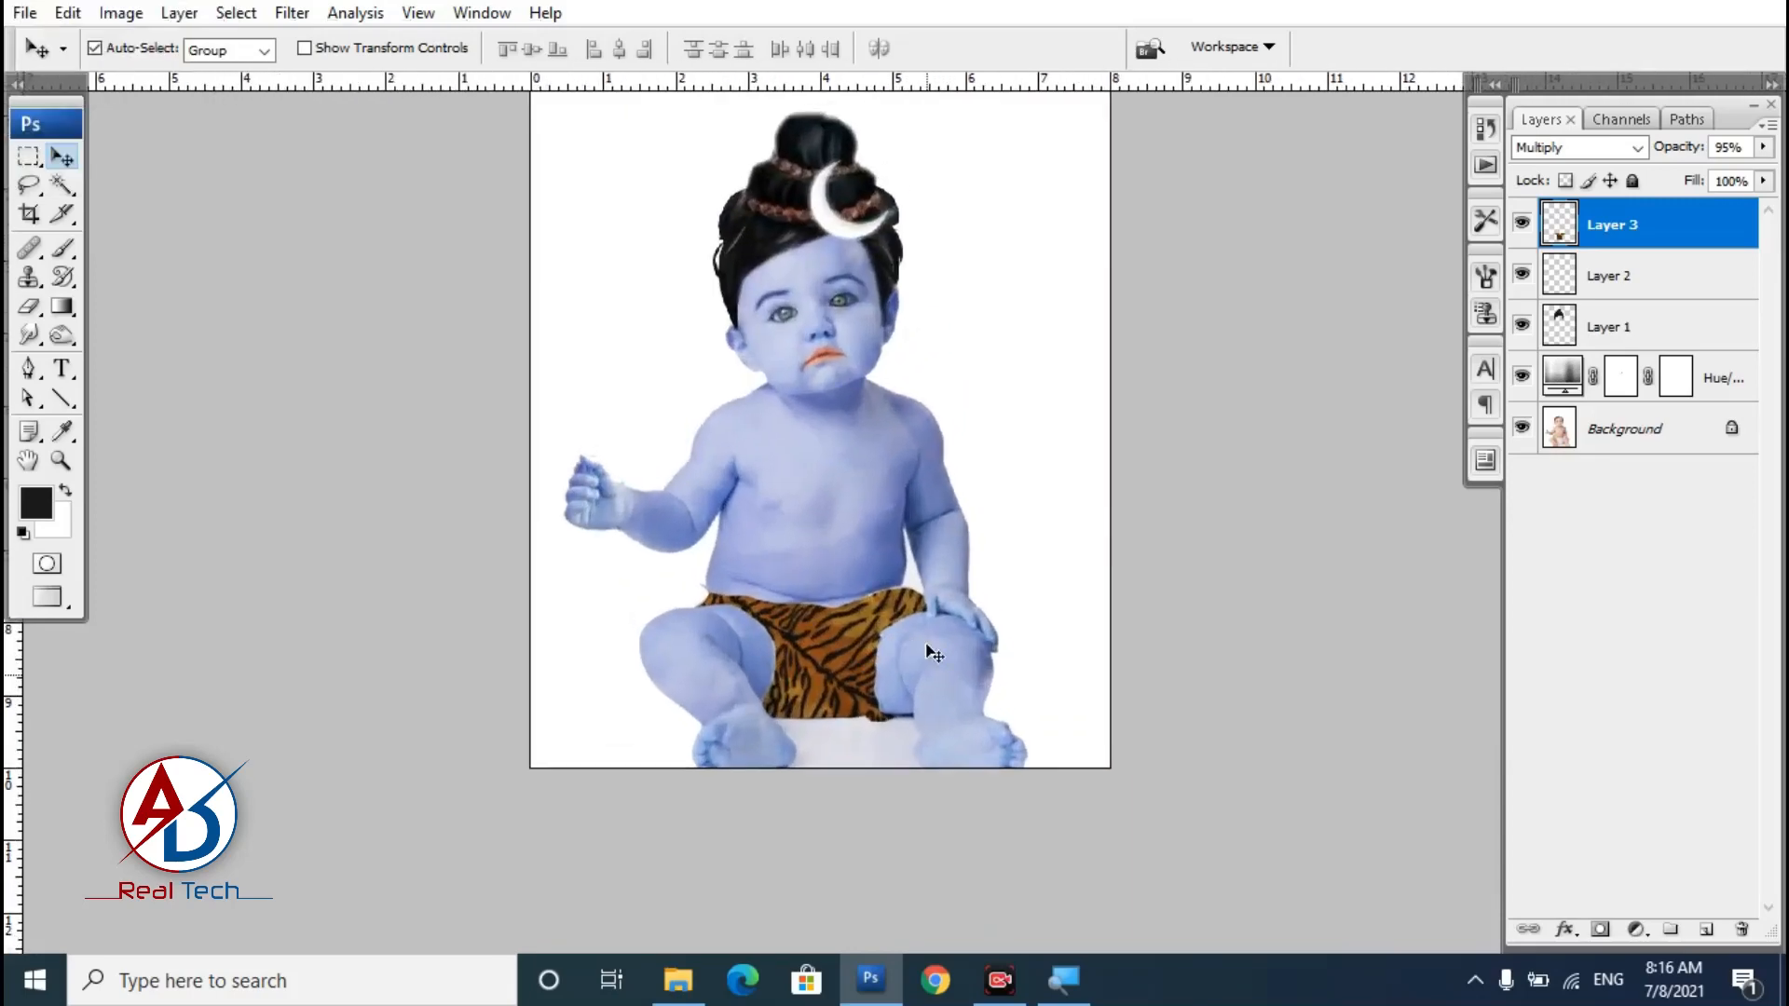
Open RED-TRILOK from the lord shiva folder in Photoshop and copy the red forehead mark into the baby photo.
key("alt+Tab")
left_click_drag(1156, 308, 734, 469)
key("f")
key("f")
left_click_drag(602, 179, 1186, 190)
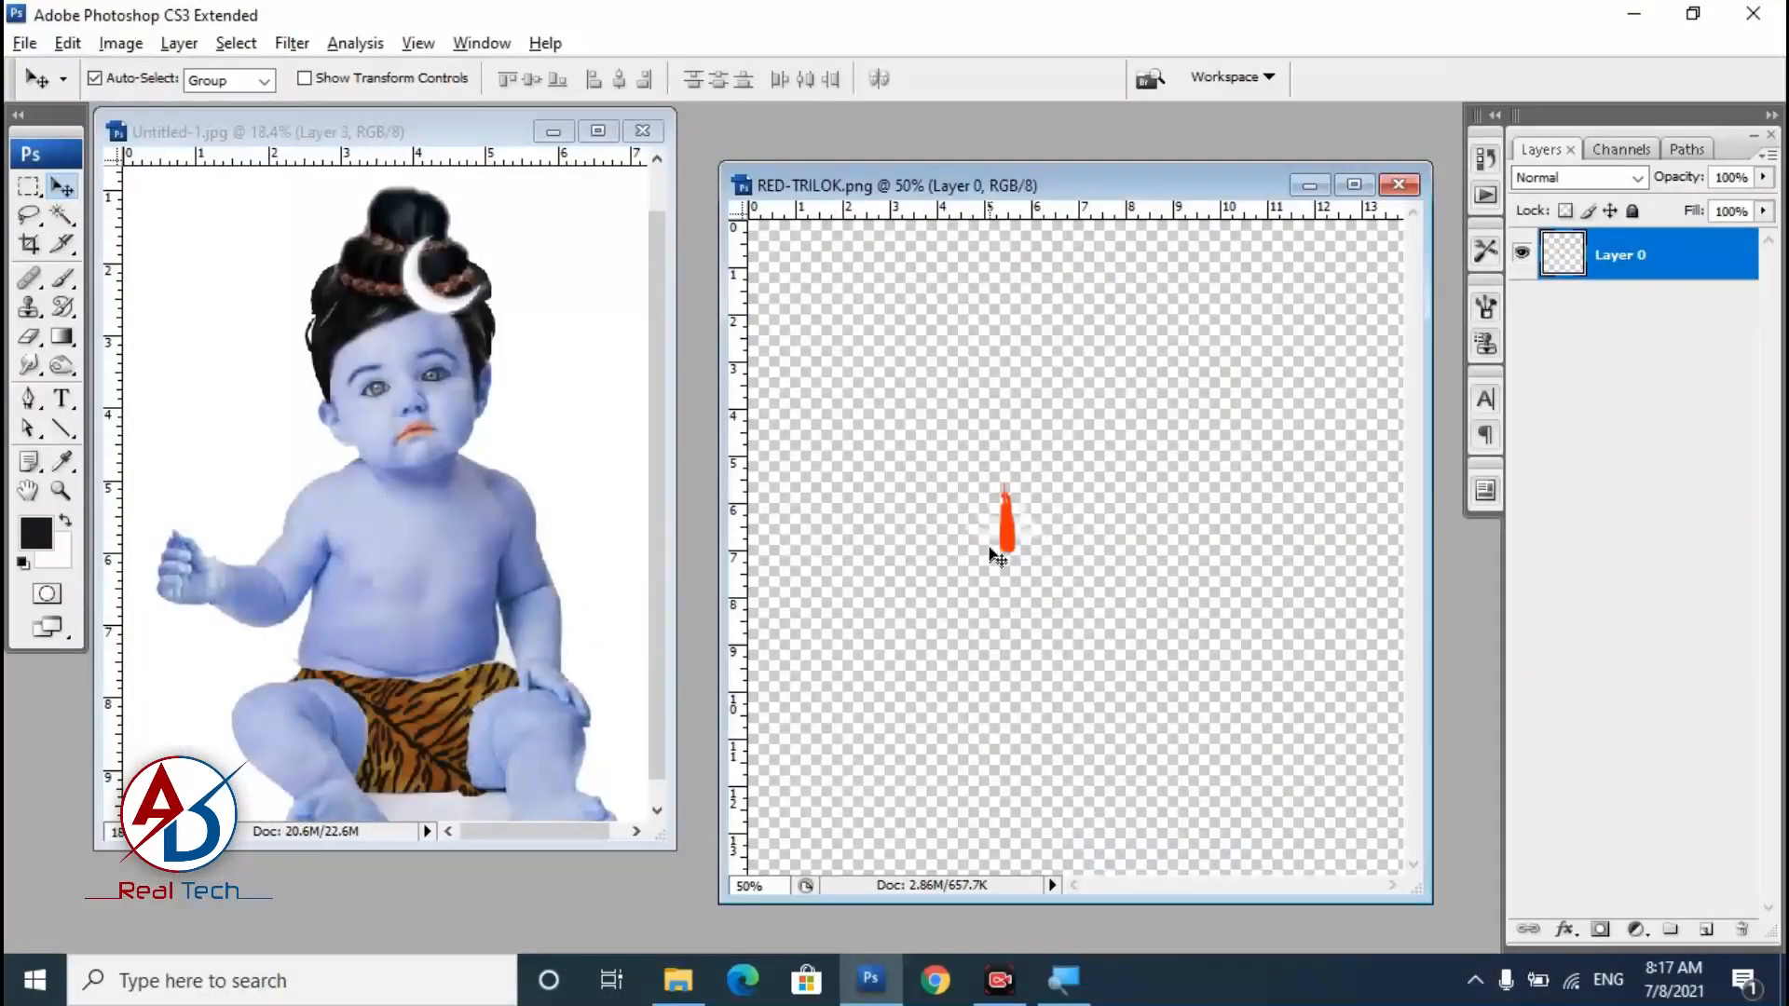
left_click_drag(1010, 544, 397, 338)
left_click(599, 132)
Place the red mark on the middle of the baby's forehead and rotate it to about -13.7 degrees.
scroll(701, 440, "up", 6)
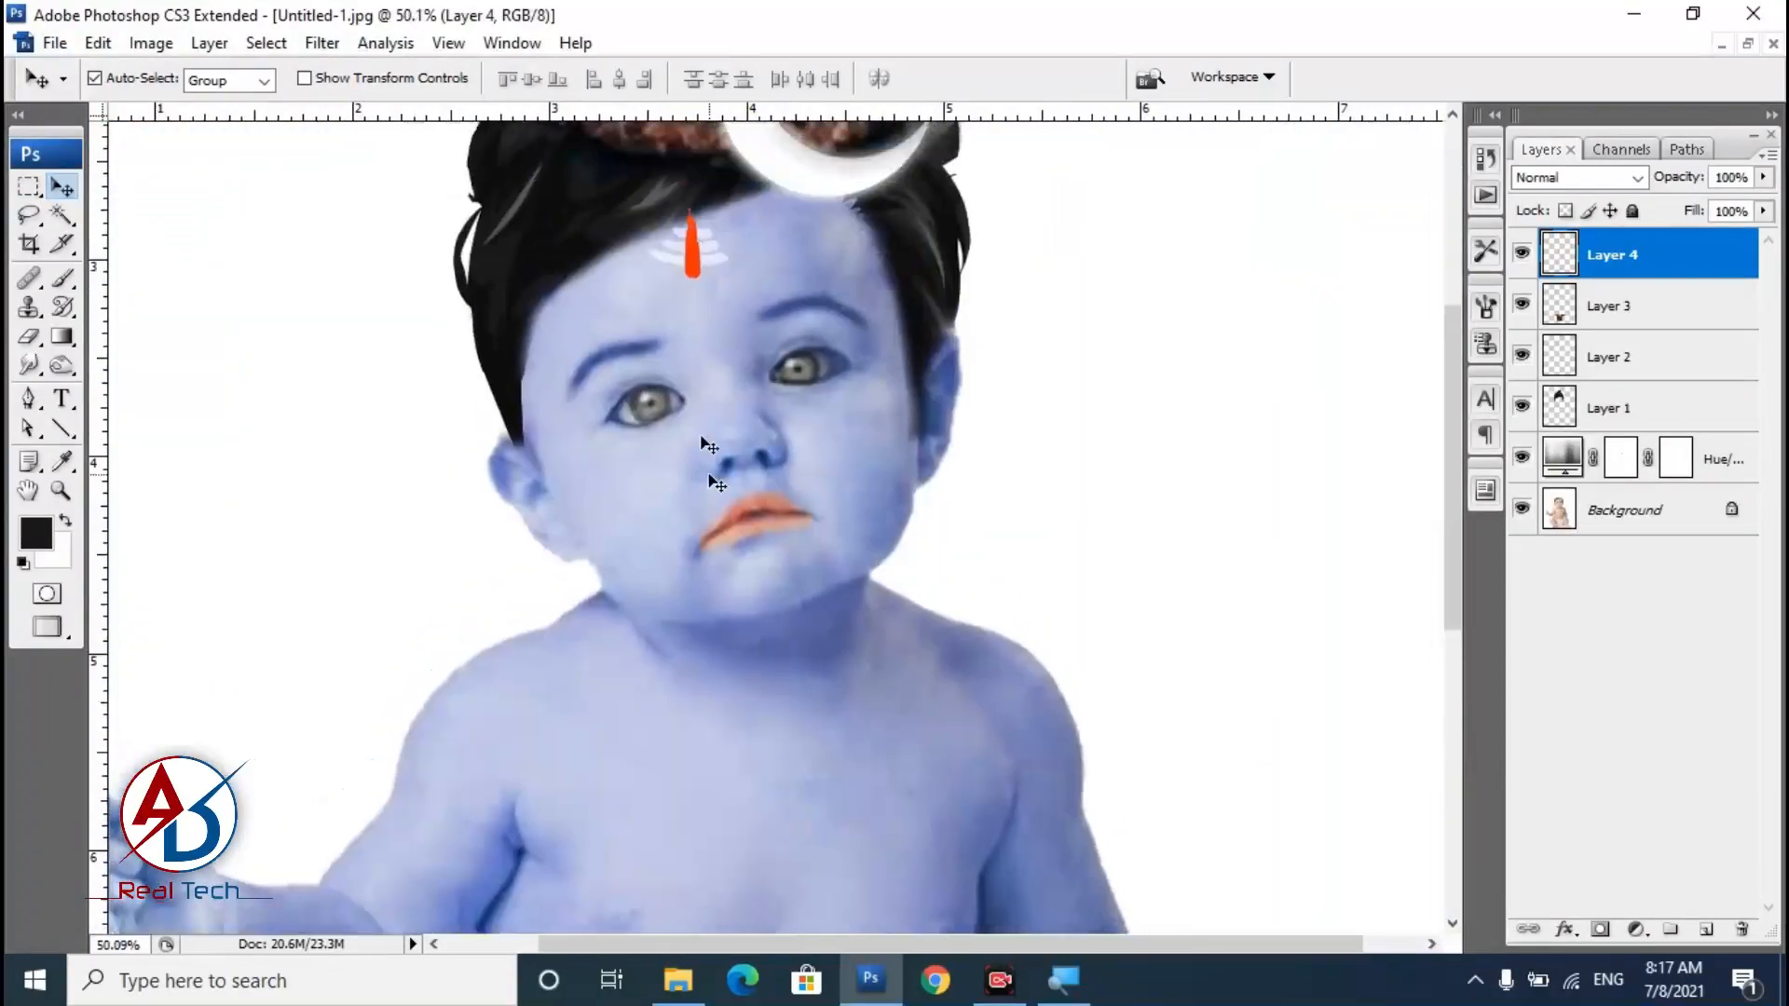
left_click_drag(693, 277, 713, 343)
key("ctrl+t")
left_click_drag(839, 418, 842, 375)
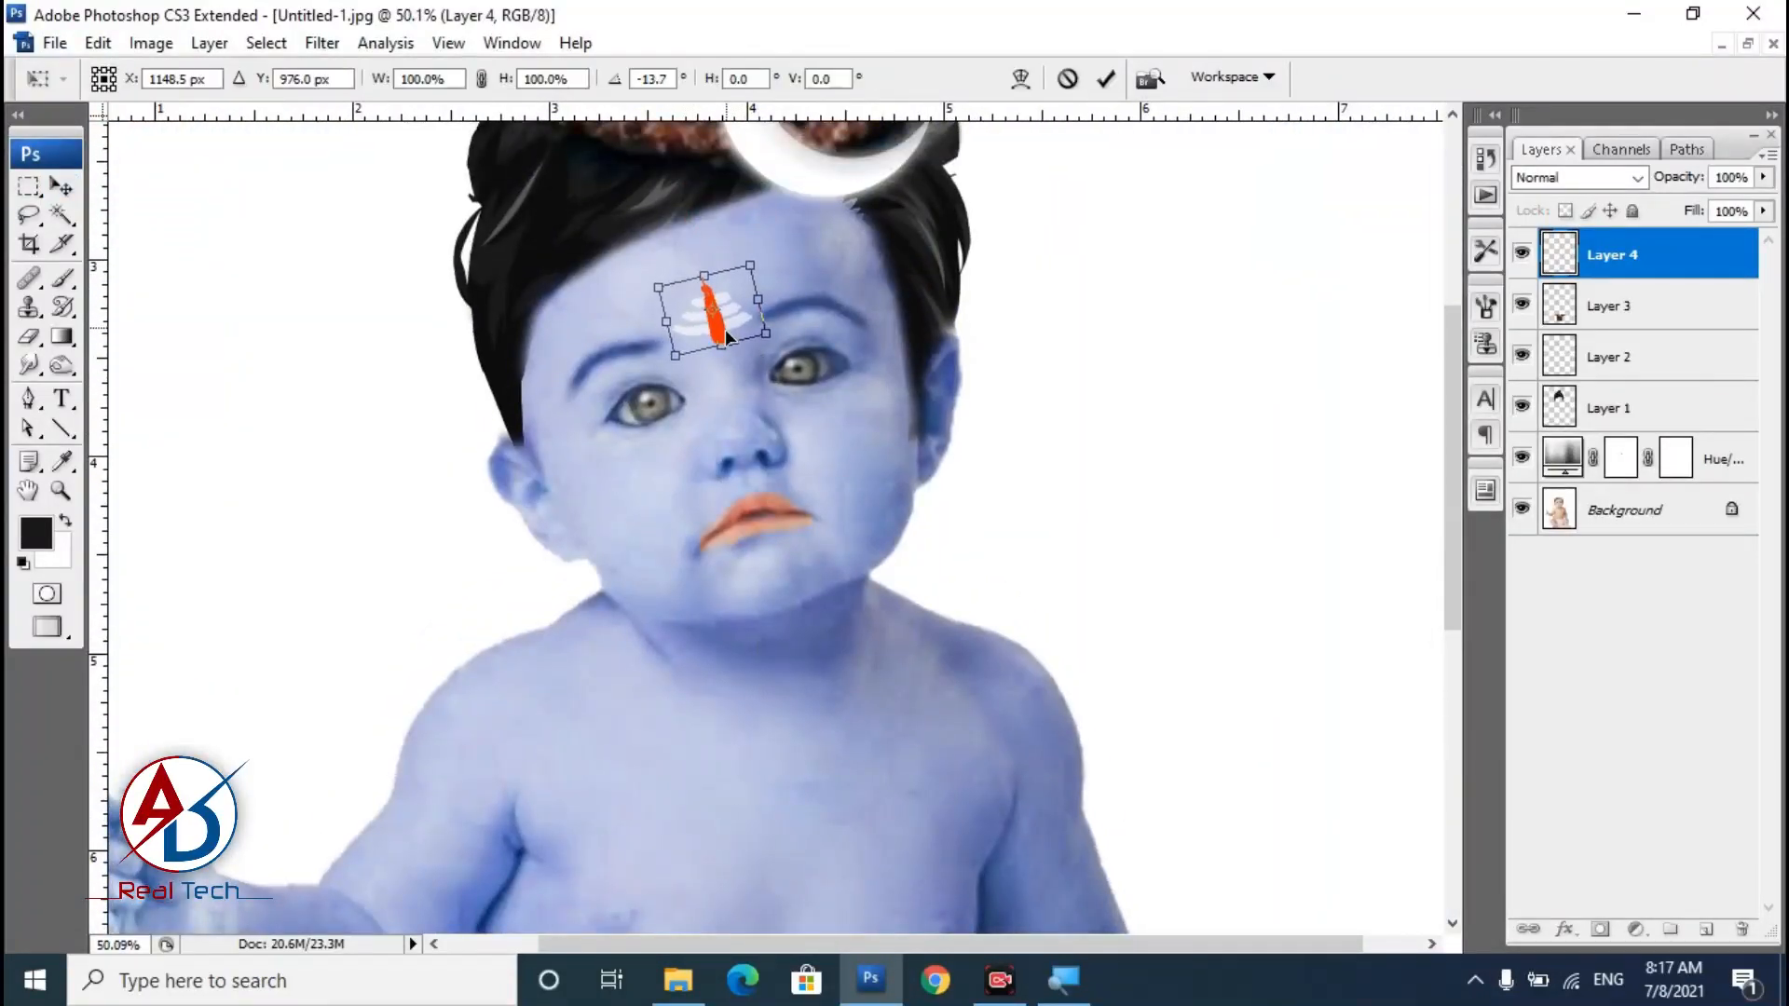
left_click_drag(725, 329, 725, 337)
key("Return")
scroll(785, 578, "down", 6)
Open HAND-RUDRAKS from the lord shiva folder in Photoshop, close RED-TRILOK and copy the beads into the baby photo.
key("alt+Tab")
left_click(792, 582)
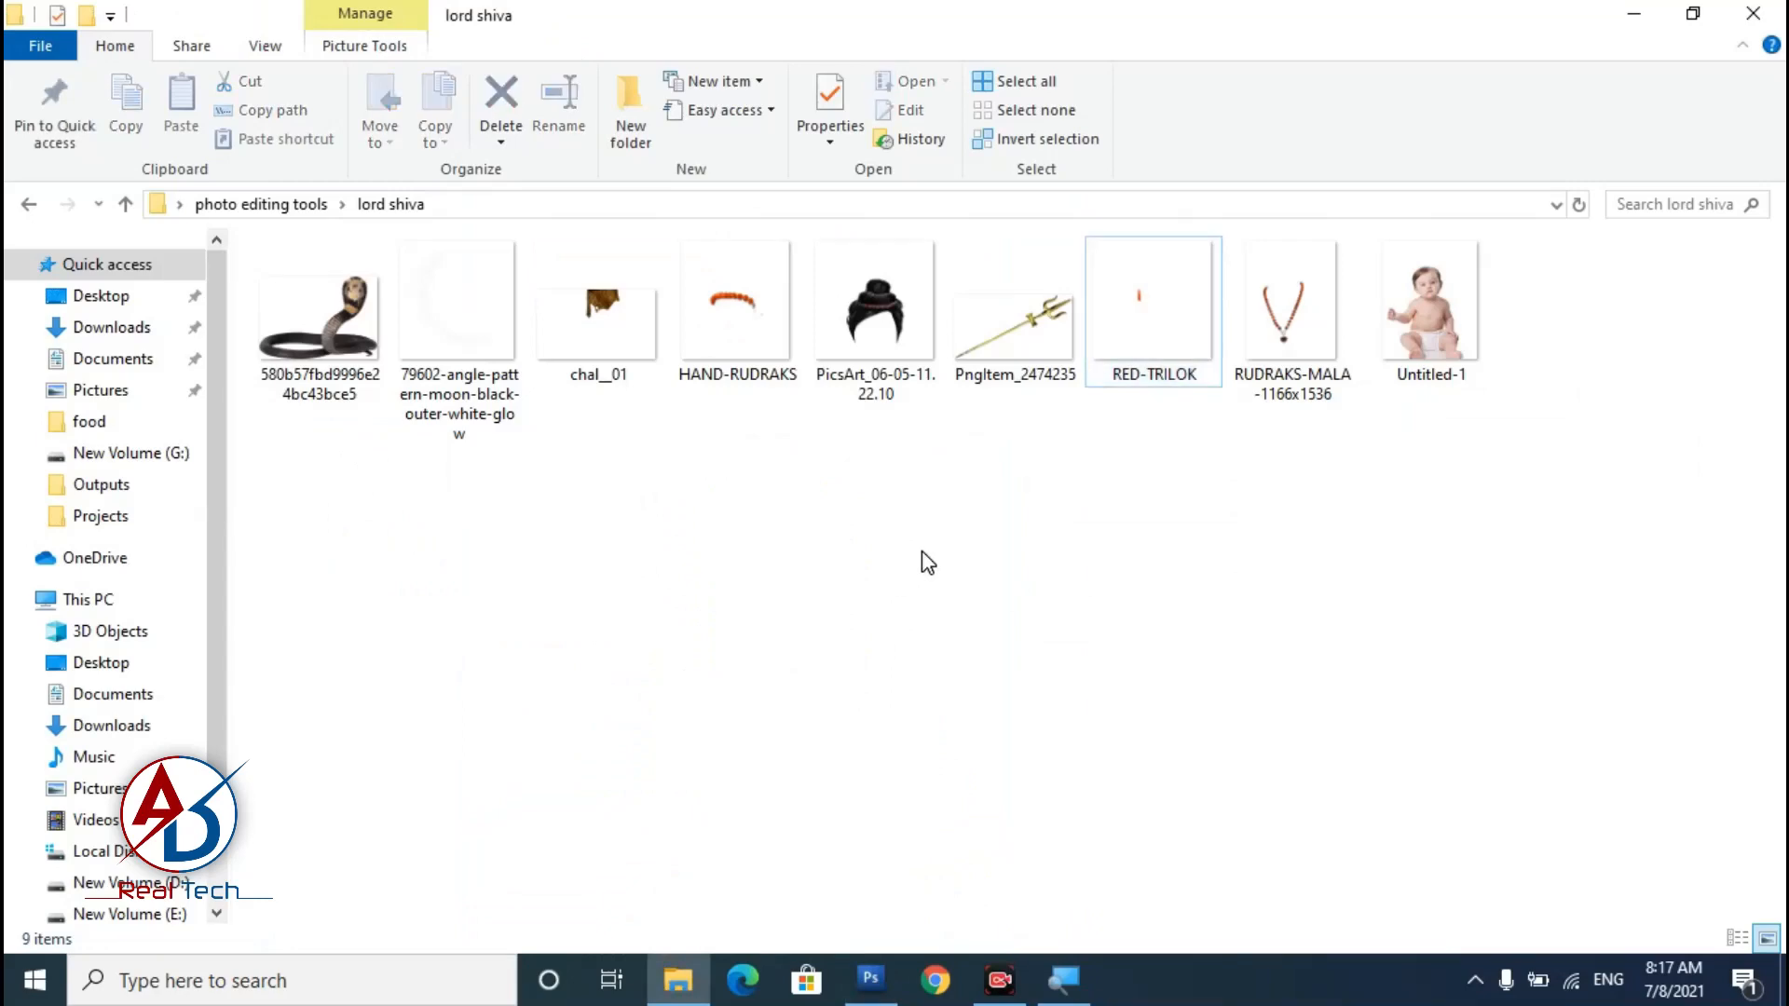
left_click_drag(735, 312, 812, 628)
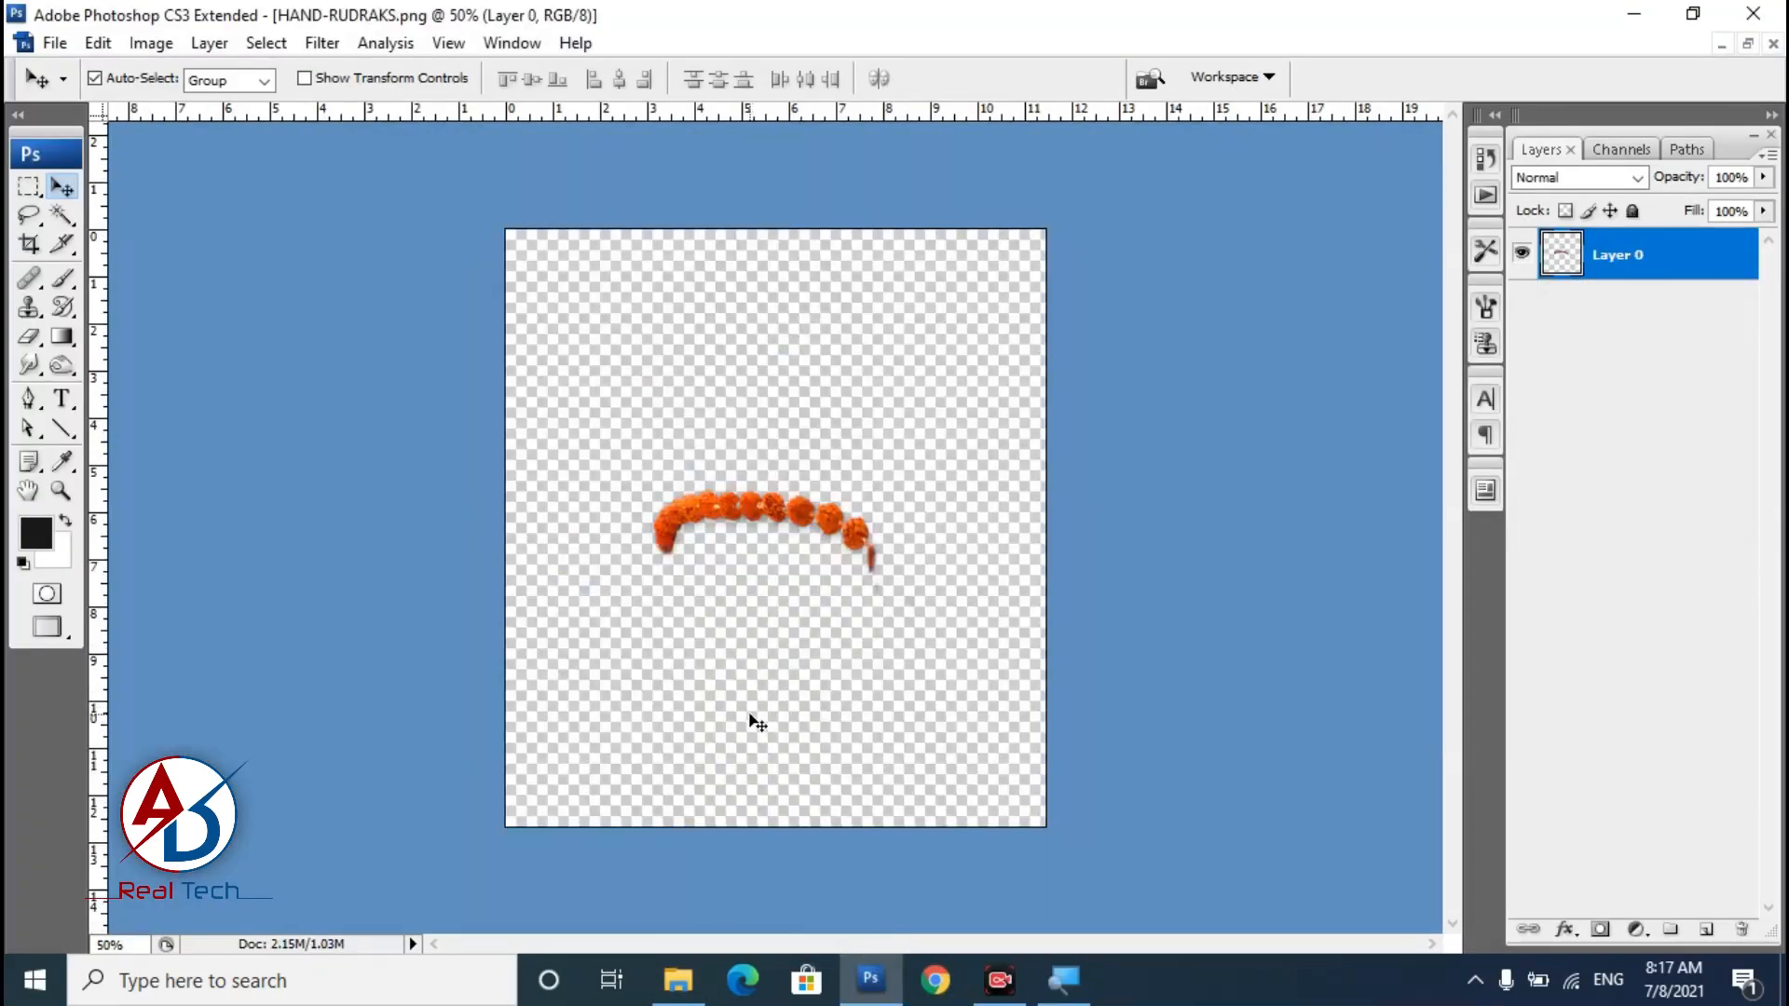
scroll(769, 685, "up", 8)
scroll(858, 627, "down", 8)
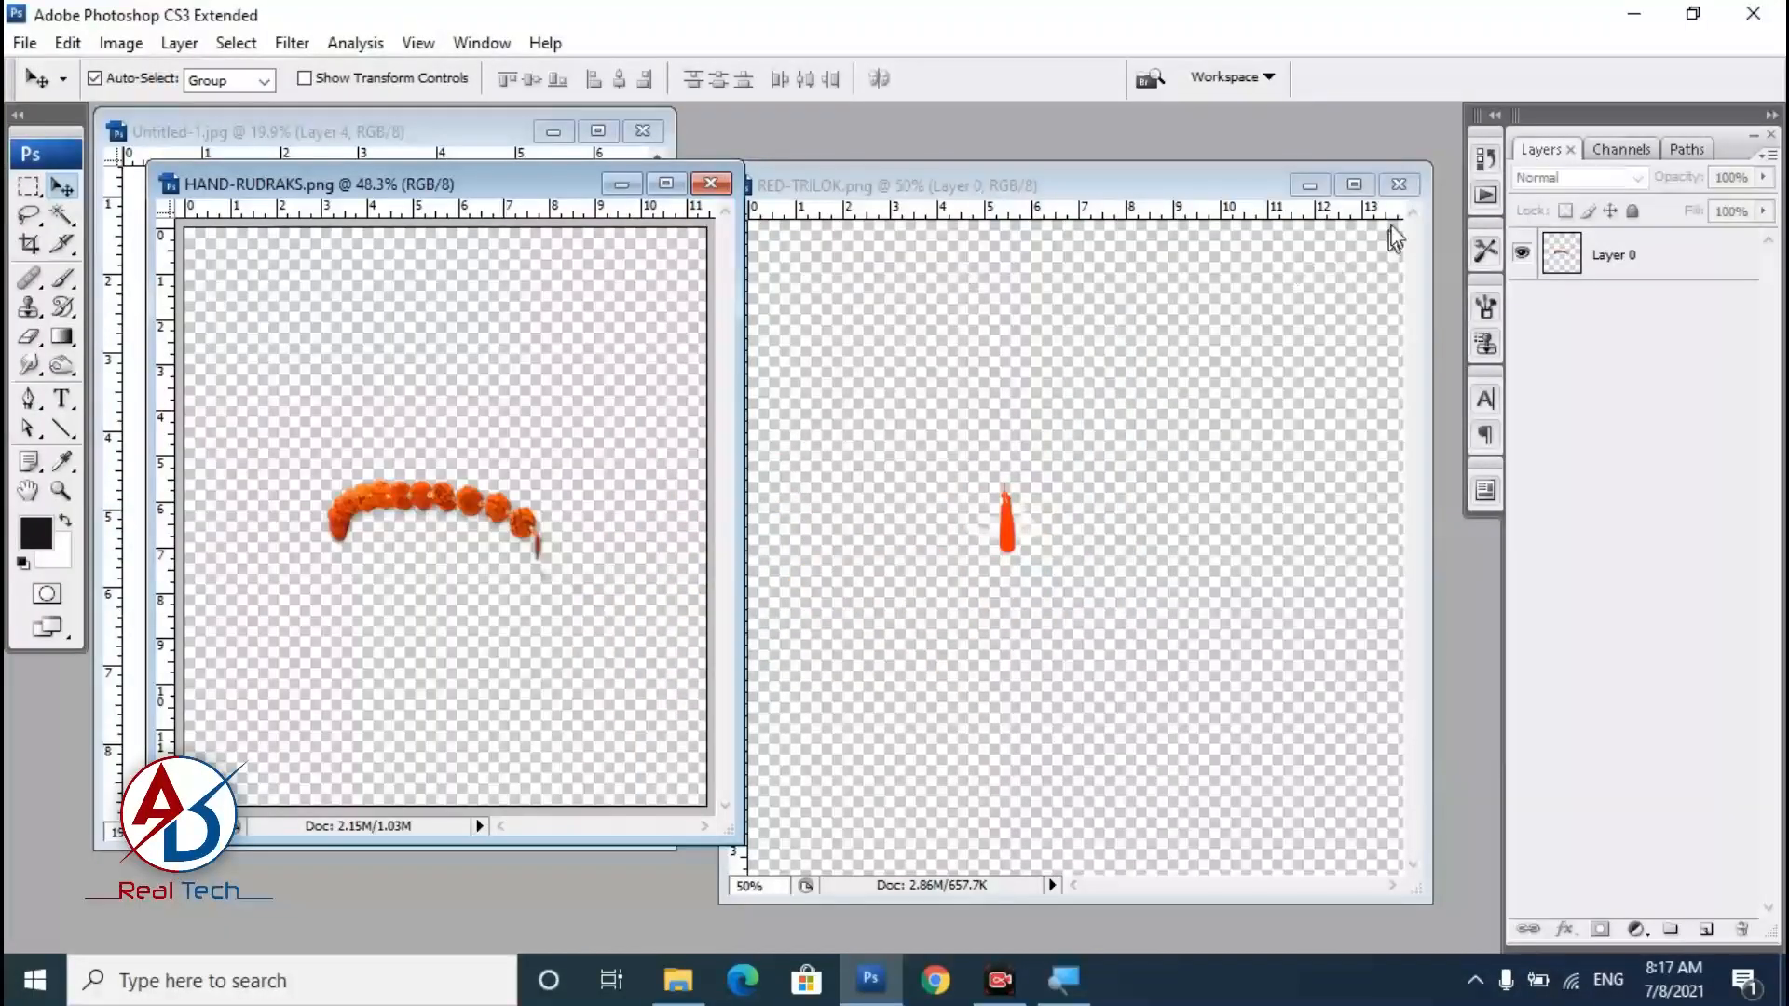
left_click(1399, 185)
left_click_drag(533, 189, 1078, 245)
left_click_drag(987, 563, 523, 503)
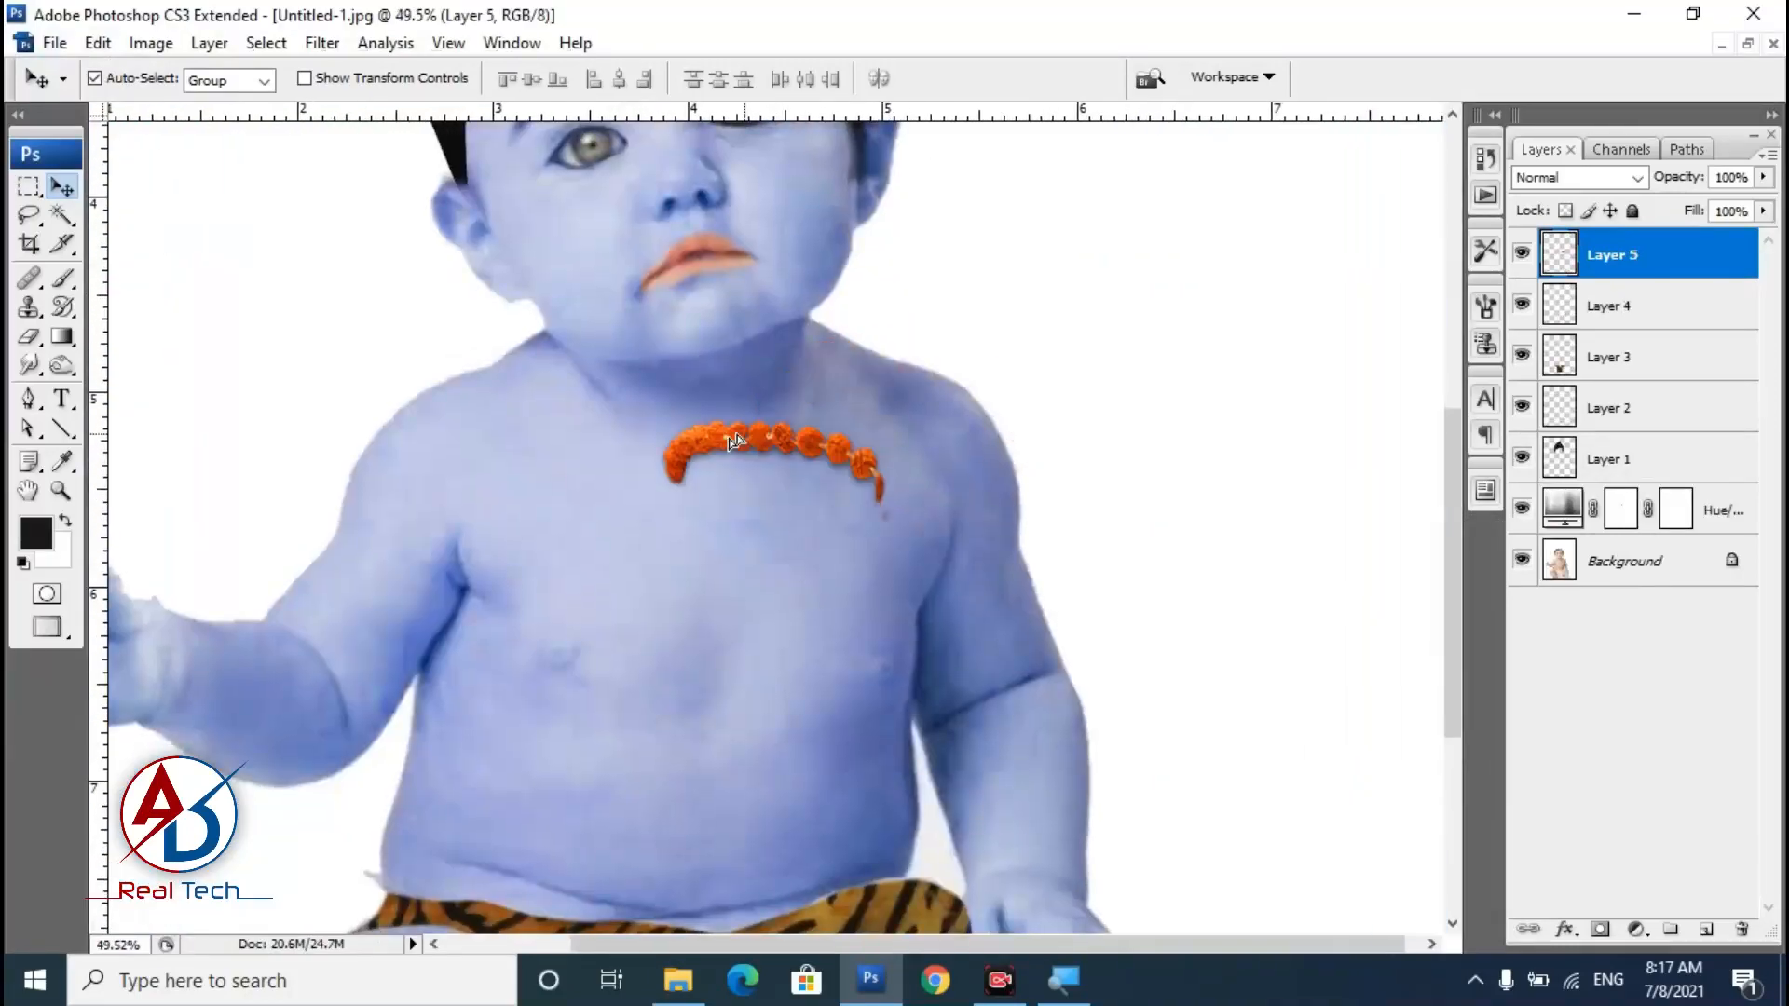
Shrink, rotate and position the bead band so it wraps around the upper part of the baby's raised arm.
key("ctrl+t")
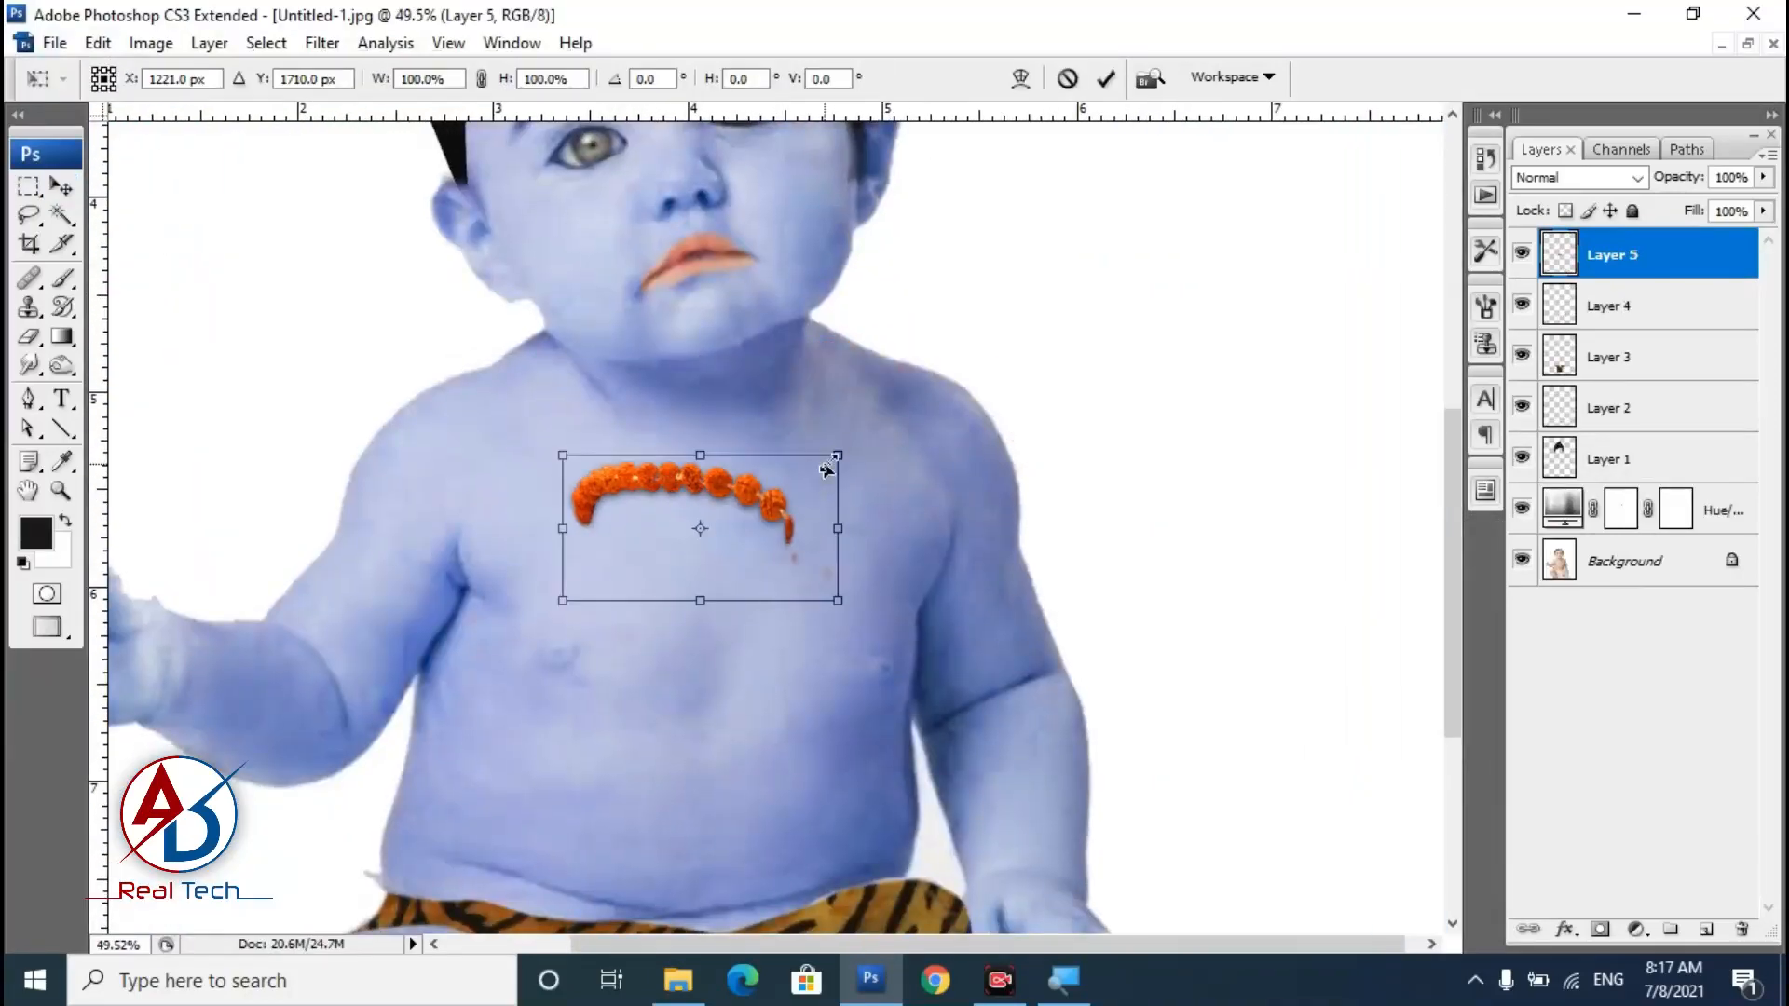
left_click_drag(836, 457, 756, 498)
left_click_drag(744, 581, 481, 611)
left_click_drag(495, 675, 462, 777)
left_click_drag(441, 593, 424, 630)
scroll(424, 630, "up", 3)
left_click_drag(566, 781, 696, 700)
key("Return")
scroll(587, 615, "down", 4)
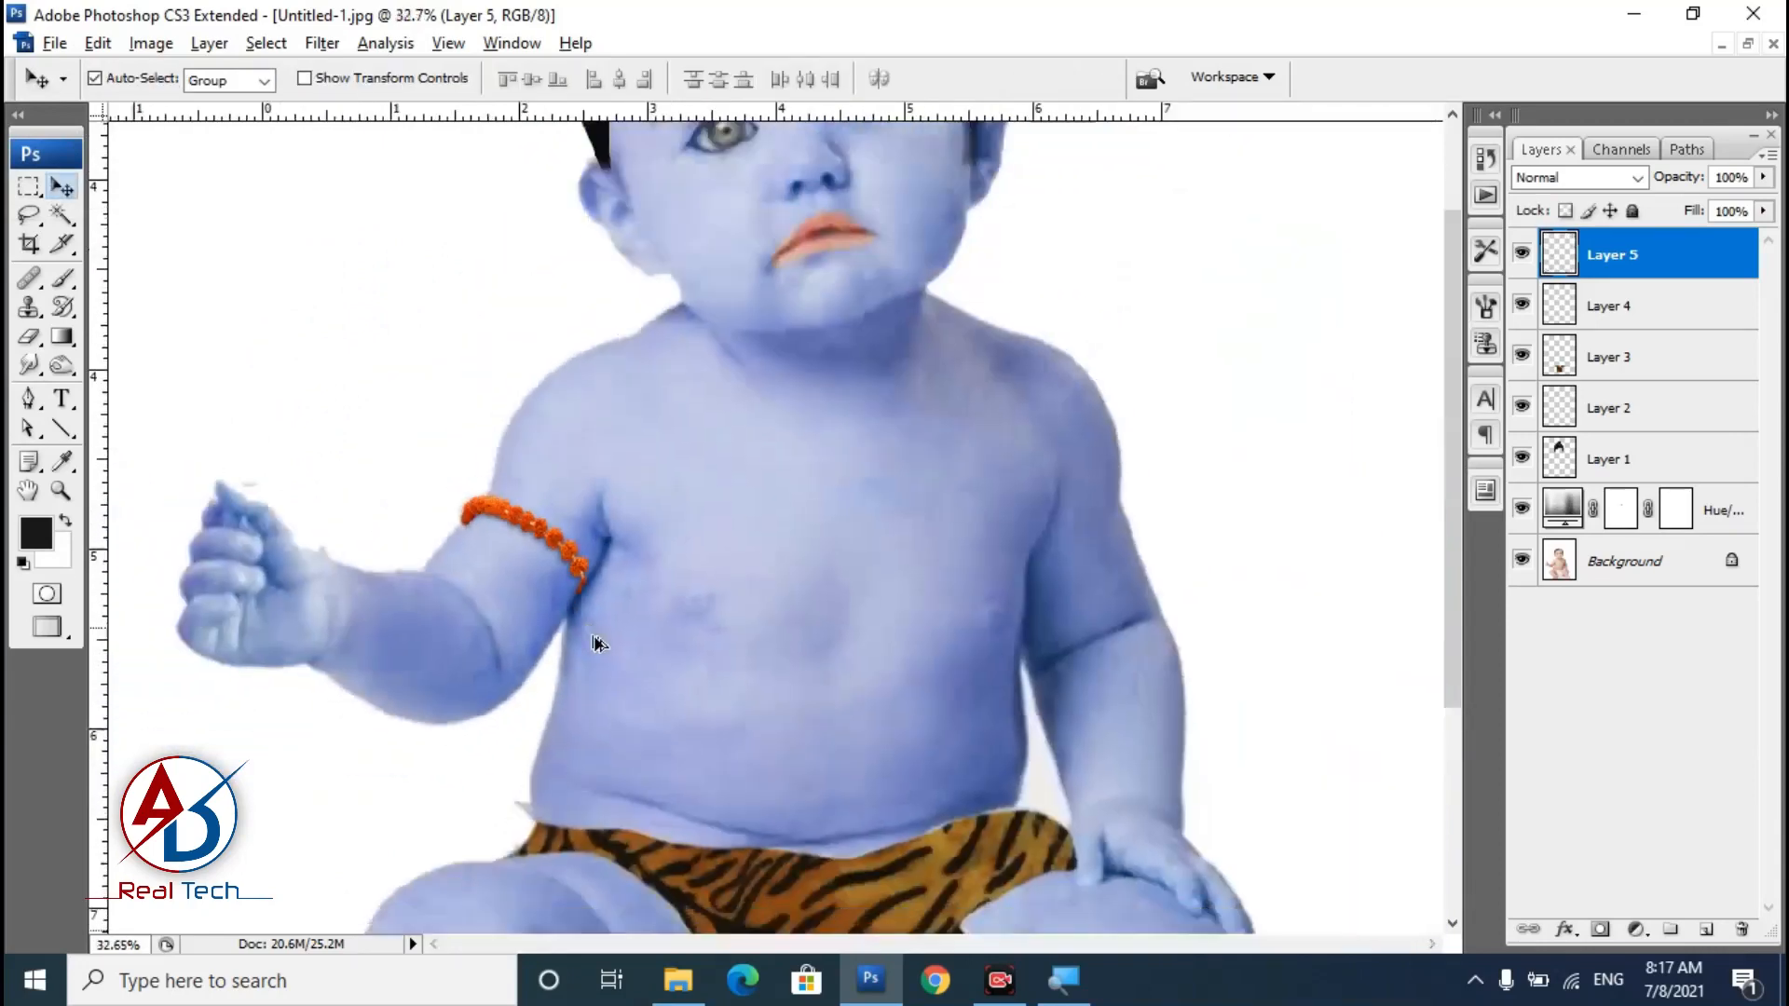
Duplicate the bead band, rotate the copy to about -61.8 degrees and move it onto the baby's lowered upper arm.
left_click_drag(615, 559, 803, 573)
key("ctrl+t")
left_click_drag(931, 623, 950, 475)
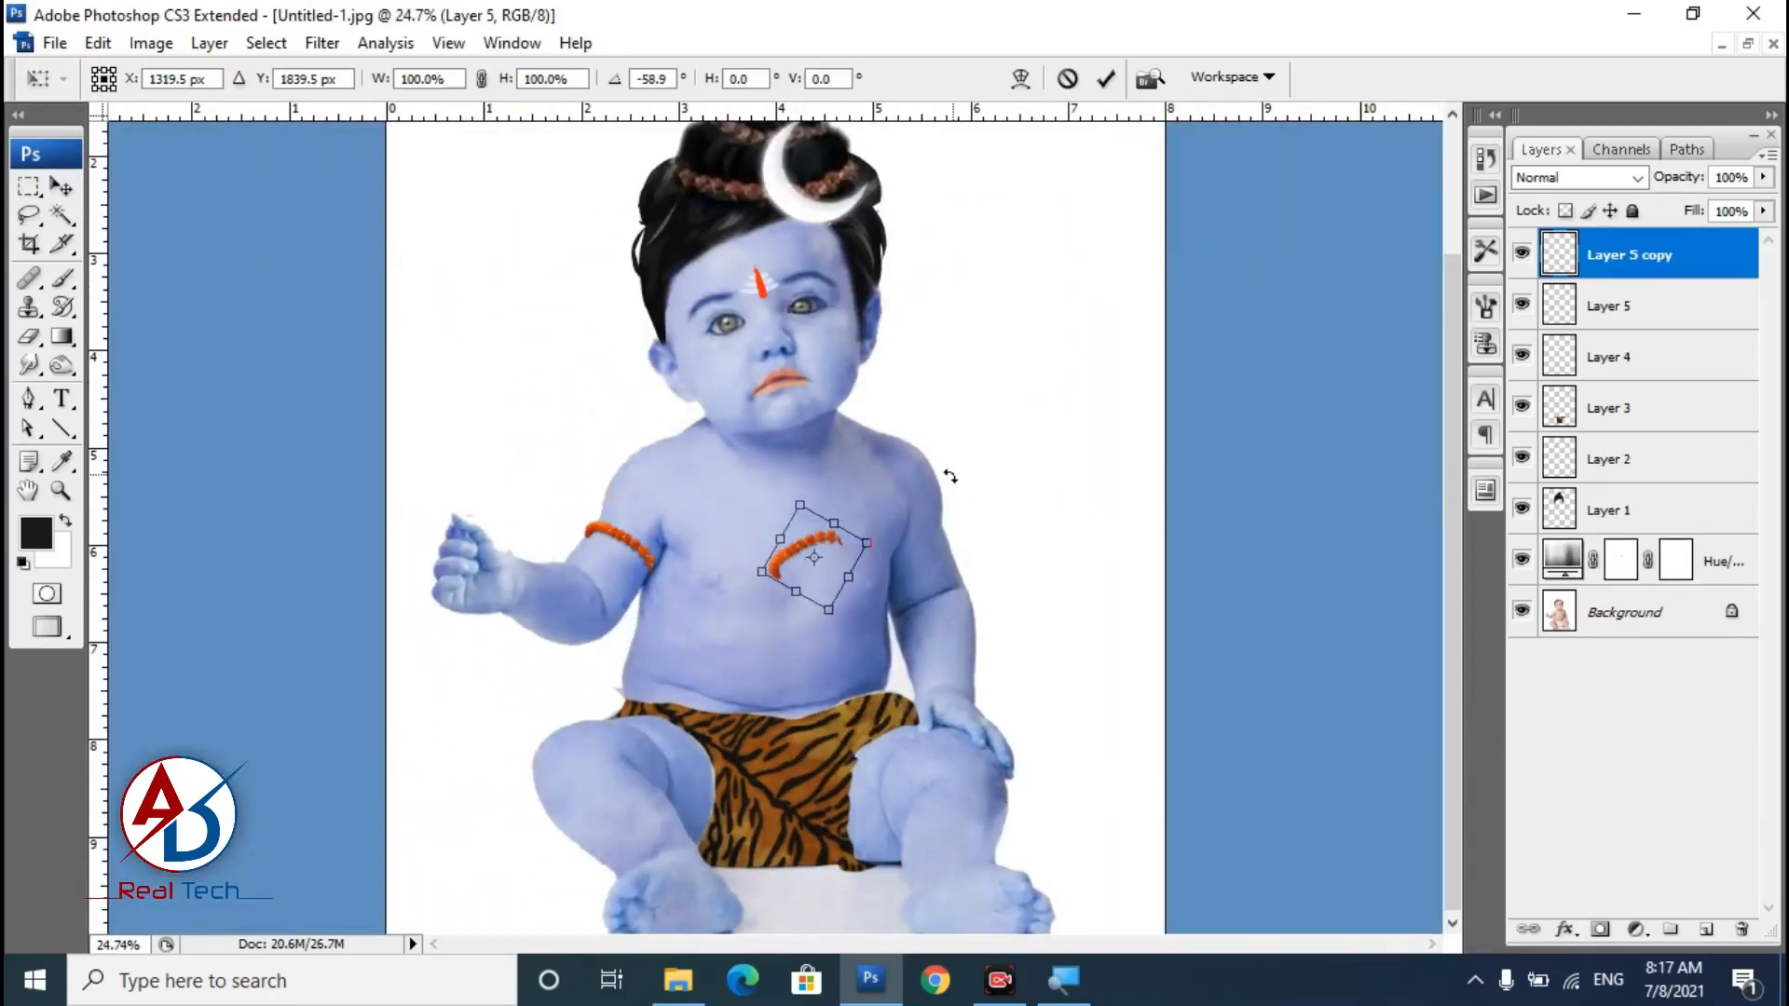
left_click_drag(835, 551, 958, 551)
scroll(958, 556, "up", 8)
left_click_drag(1016, 848, 971, 792)
left_click_drag(889, 420, 890, 462)
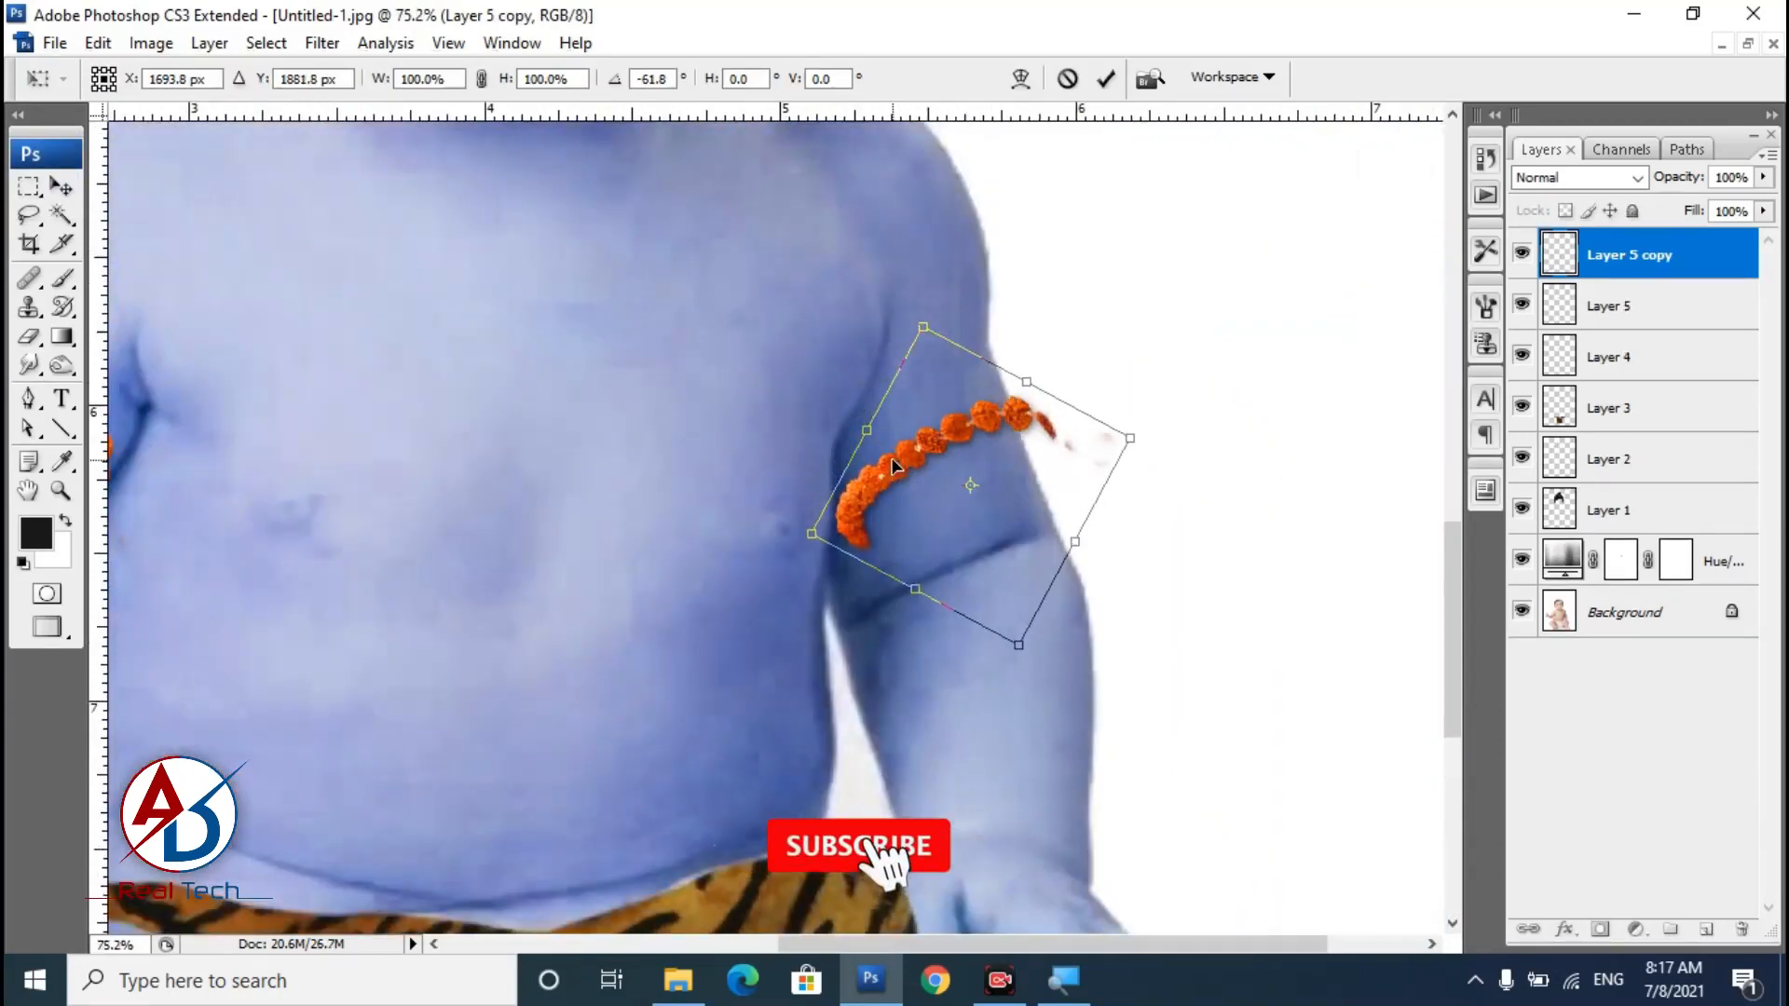
Flip the copied bead band vertically, rotate it to about 11.6 degrees and fit it across the lowered upper arm.
right_click(890, 462)
left_click(1029, 795)
left_click_drag(1184, 521, 1157, 337)
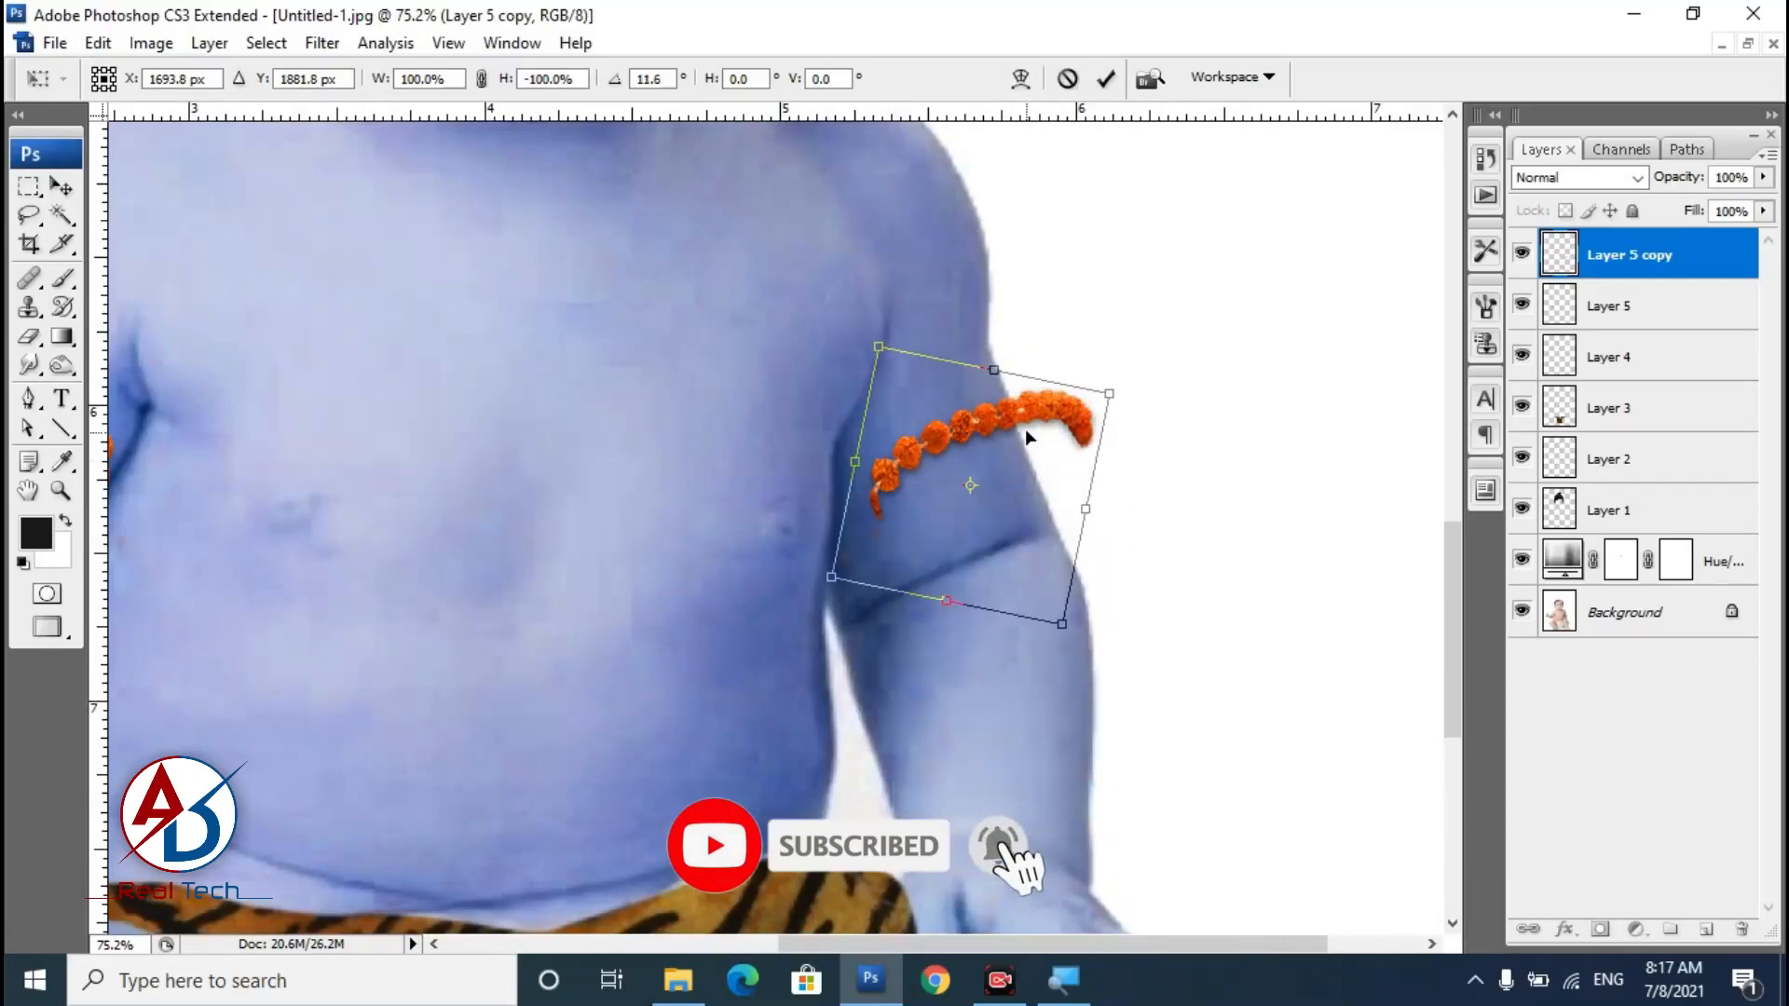
left_click_drag(1021, 424, 976, 474)
key("Return")
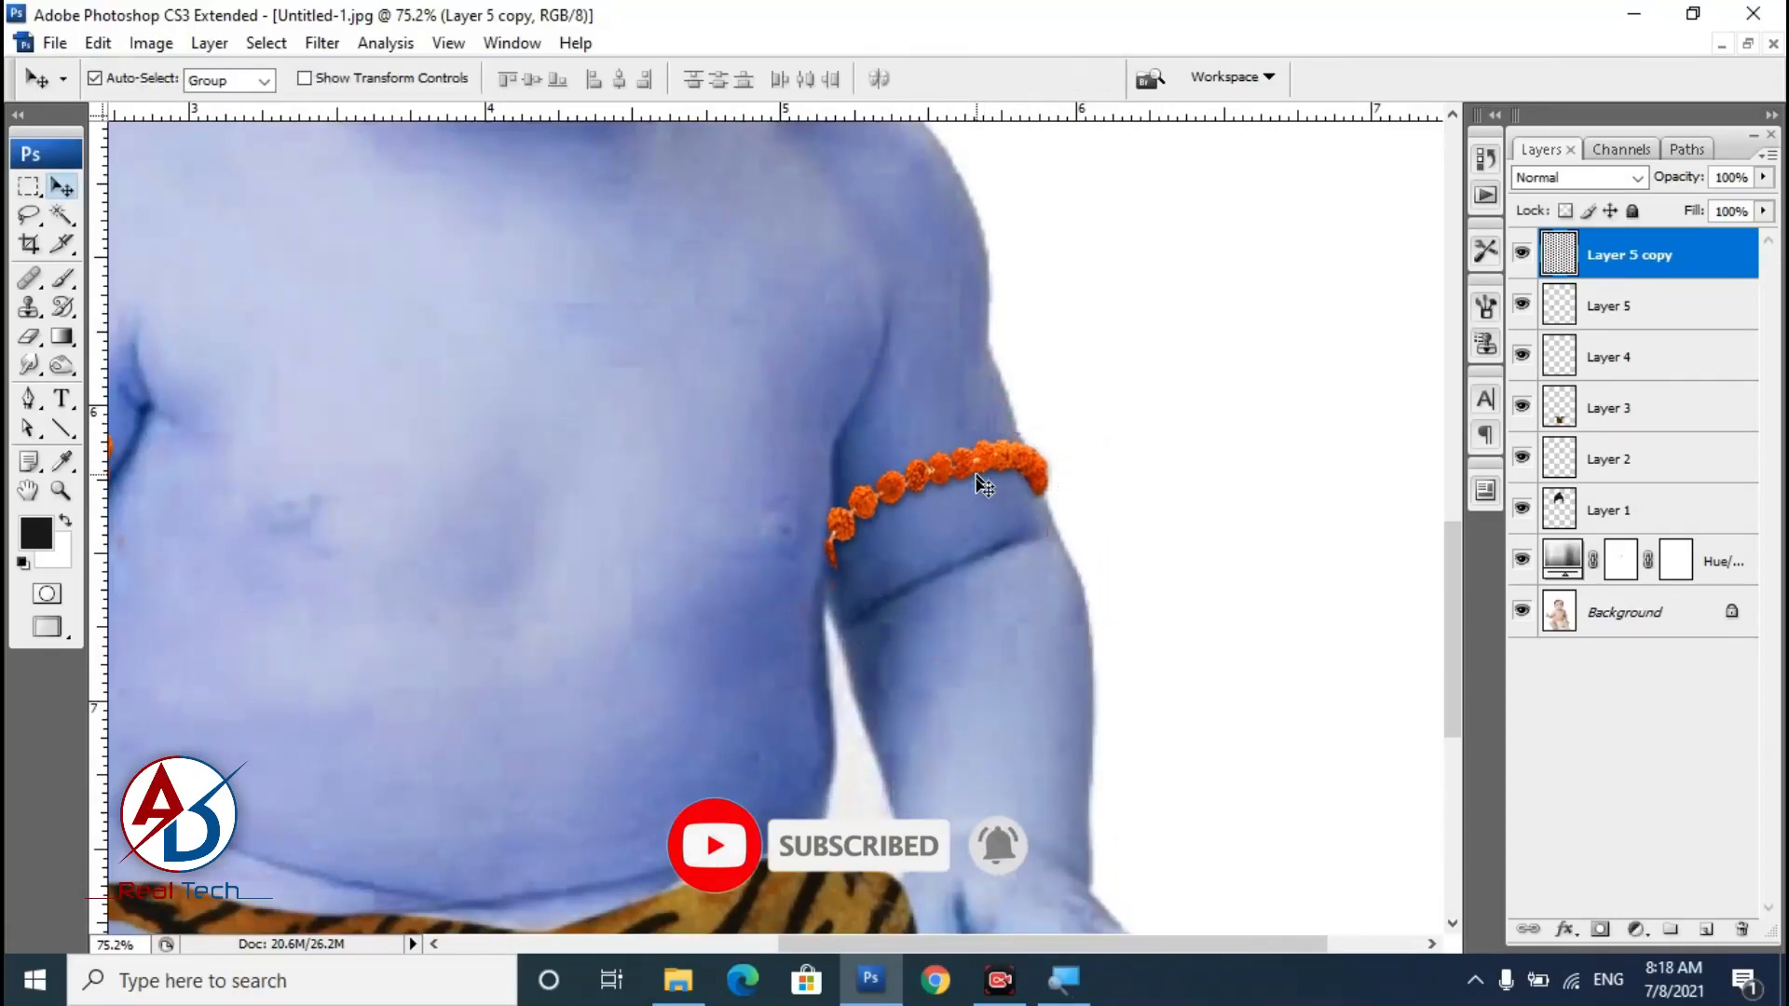
Erase the excess end of the lowered arm's bead band beside the torso with a size 60 Eraser.
scroll(959, 599, "down", 5)
scroll(829, 643, "up", 4)
scroll(828, 643, "up", 2)
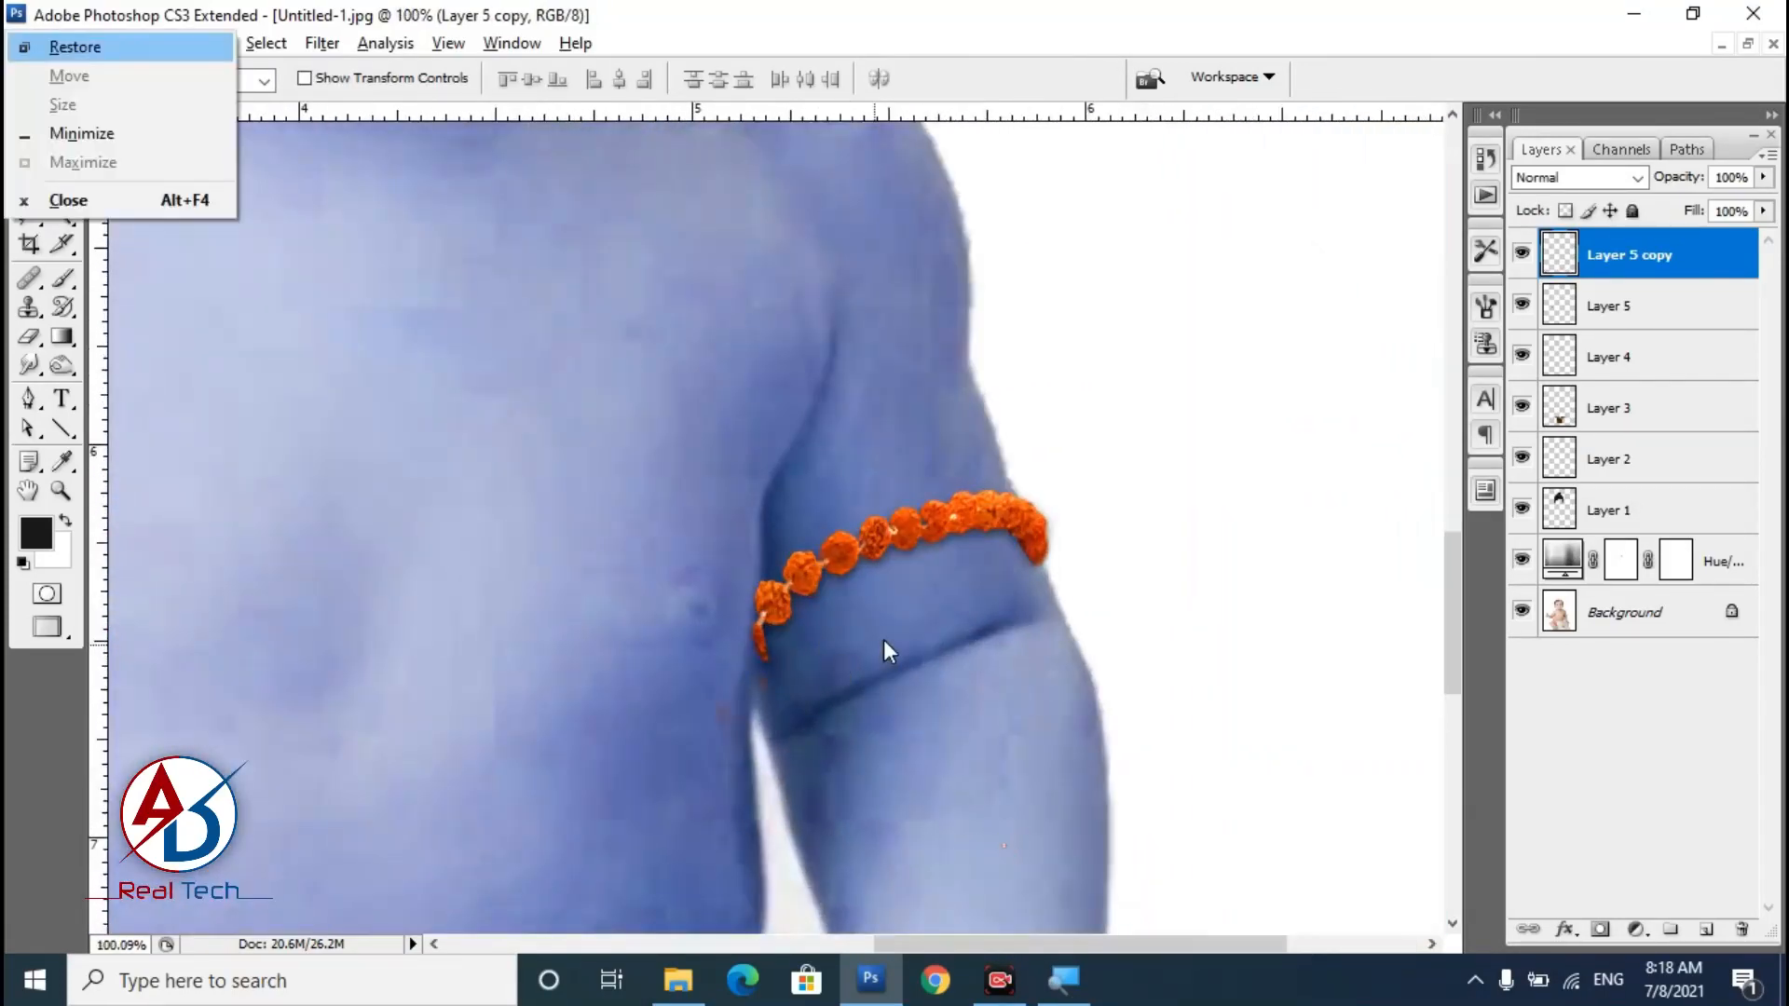
scroll(812, 456, "down", 2)
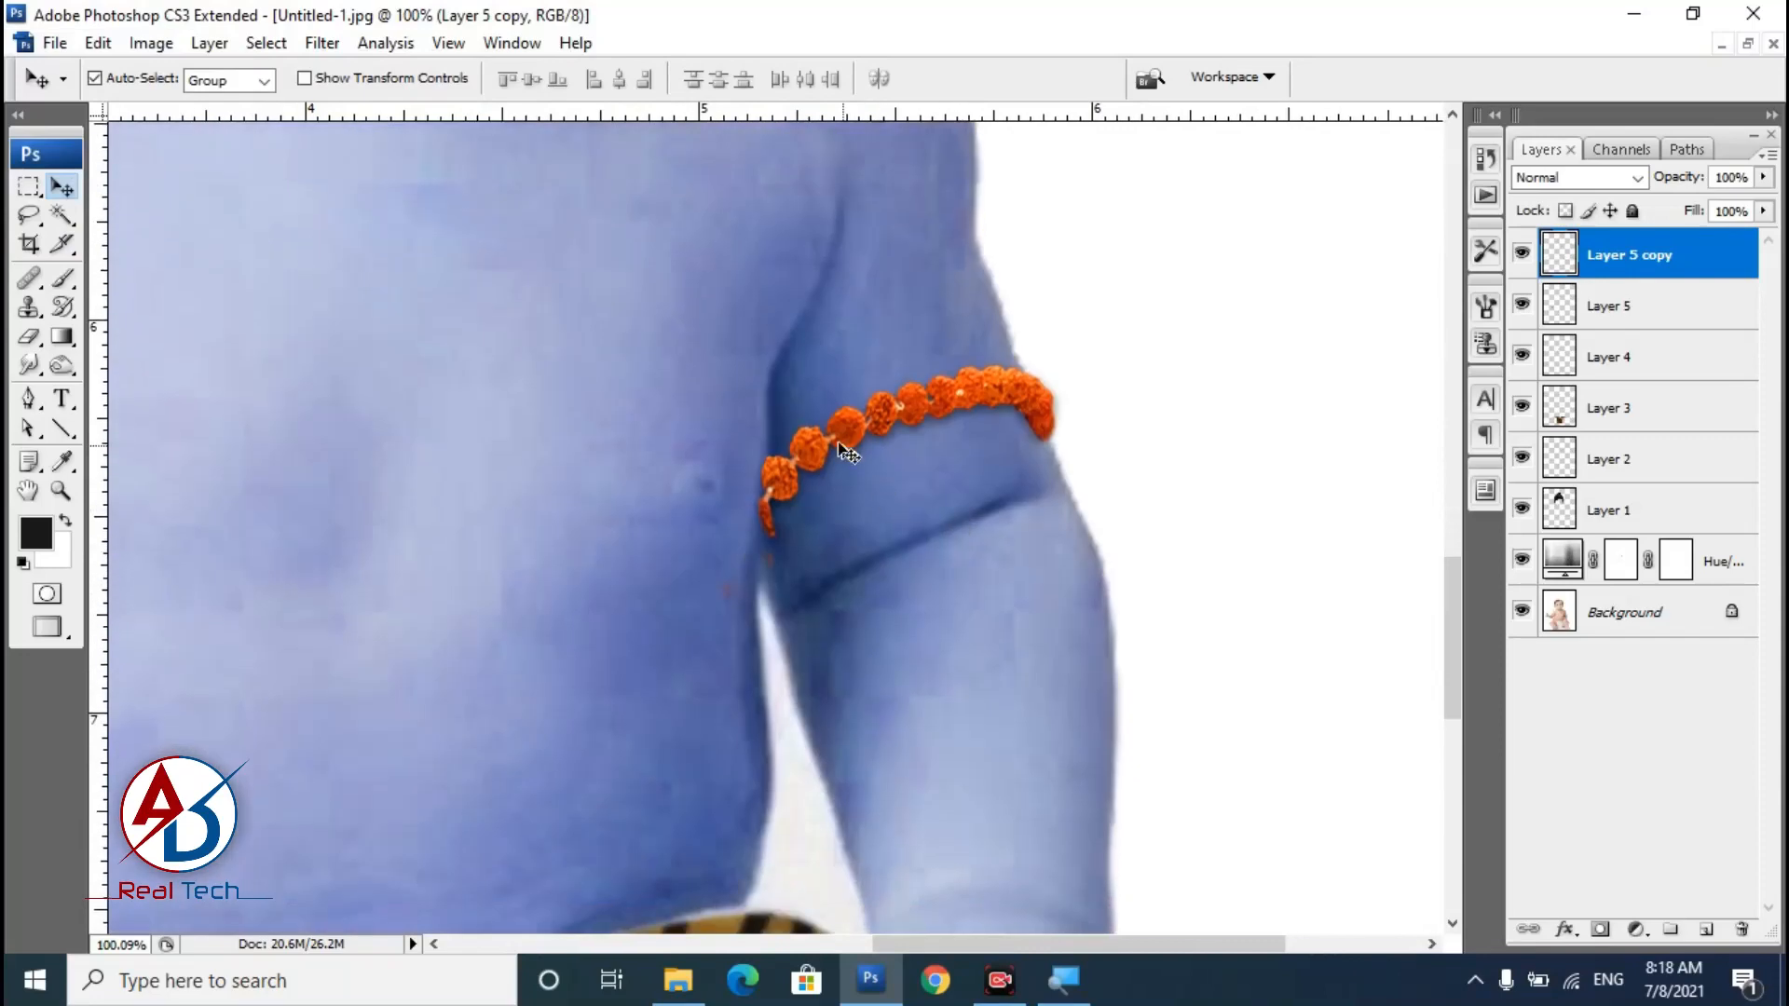
left_click(32, 338)
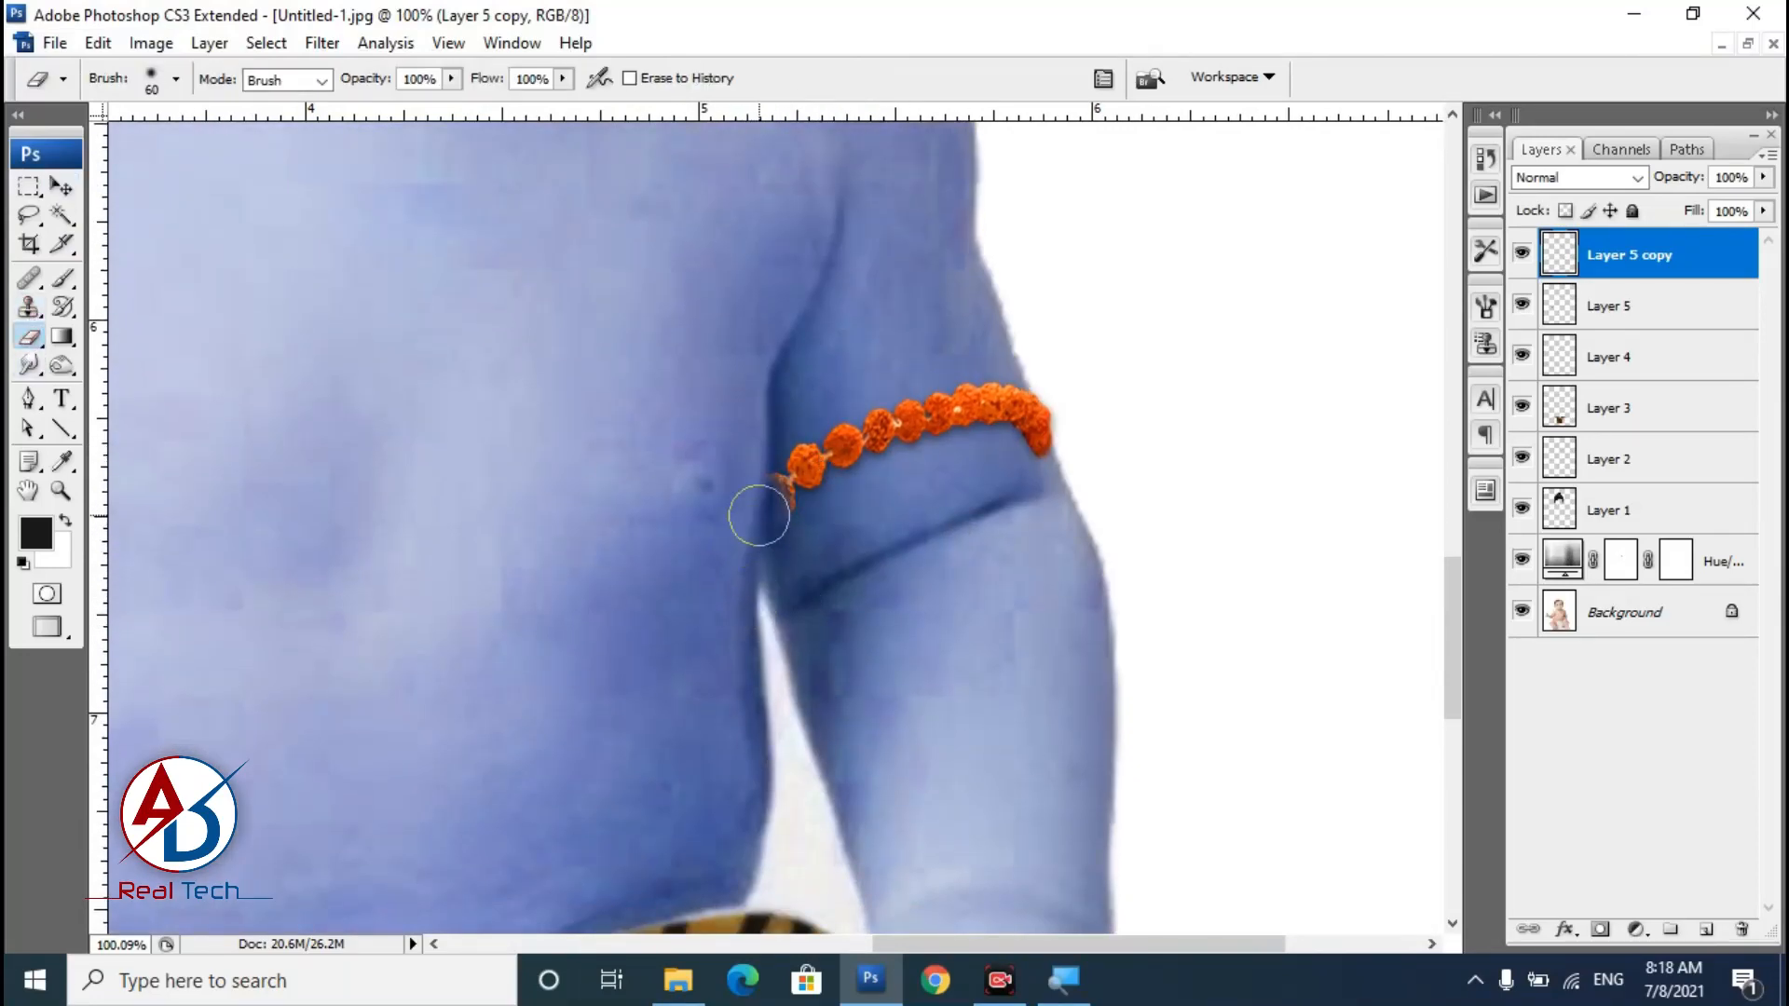
scroll(1060, 527, "down", 5)
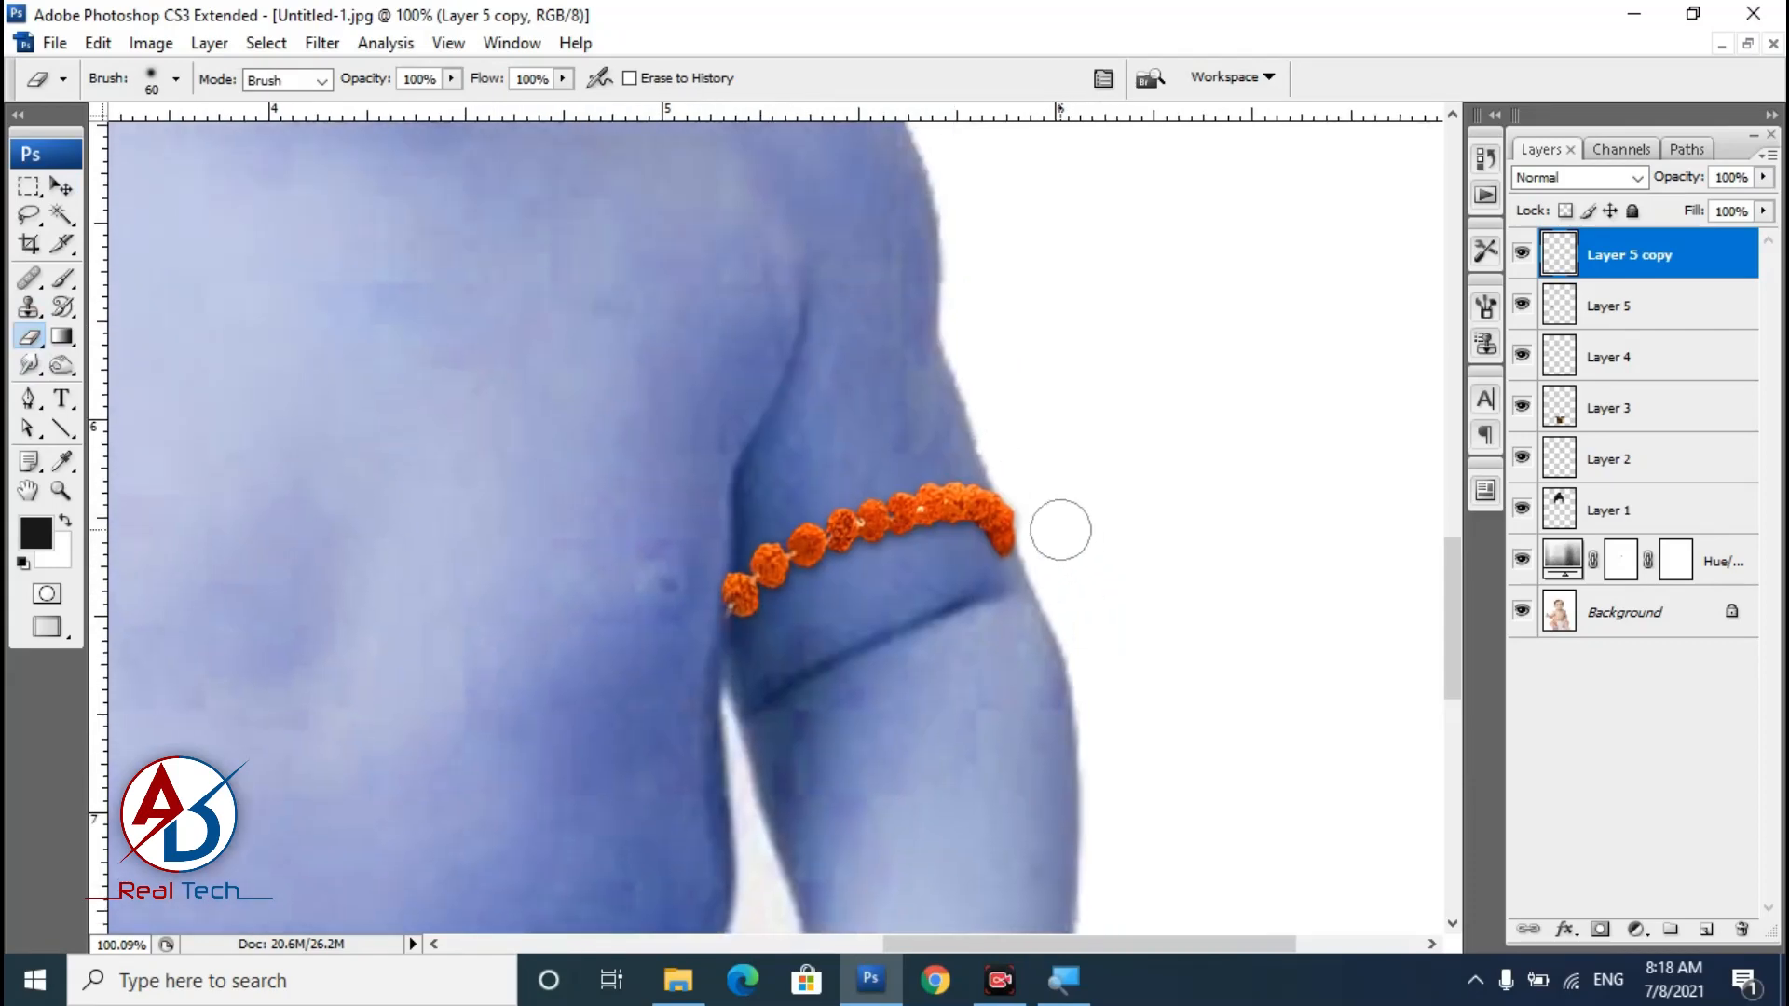
scroll(837, 577, "up", 1)
scroll(829, 564, "up", 2)
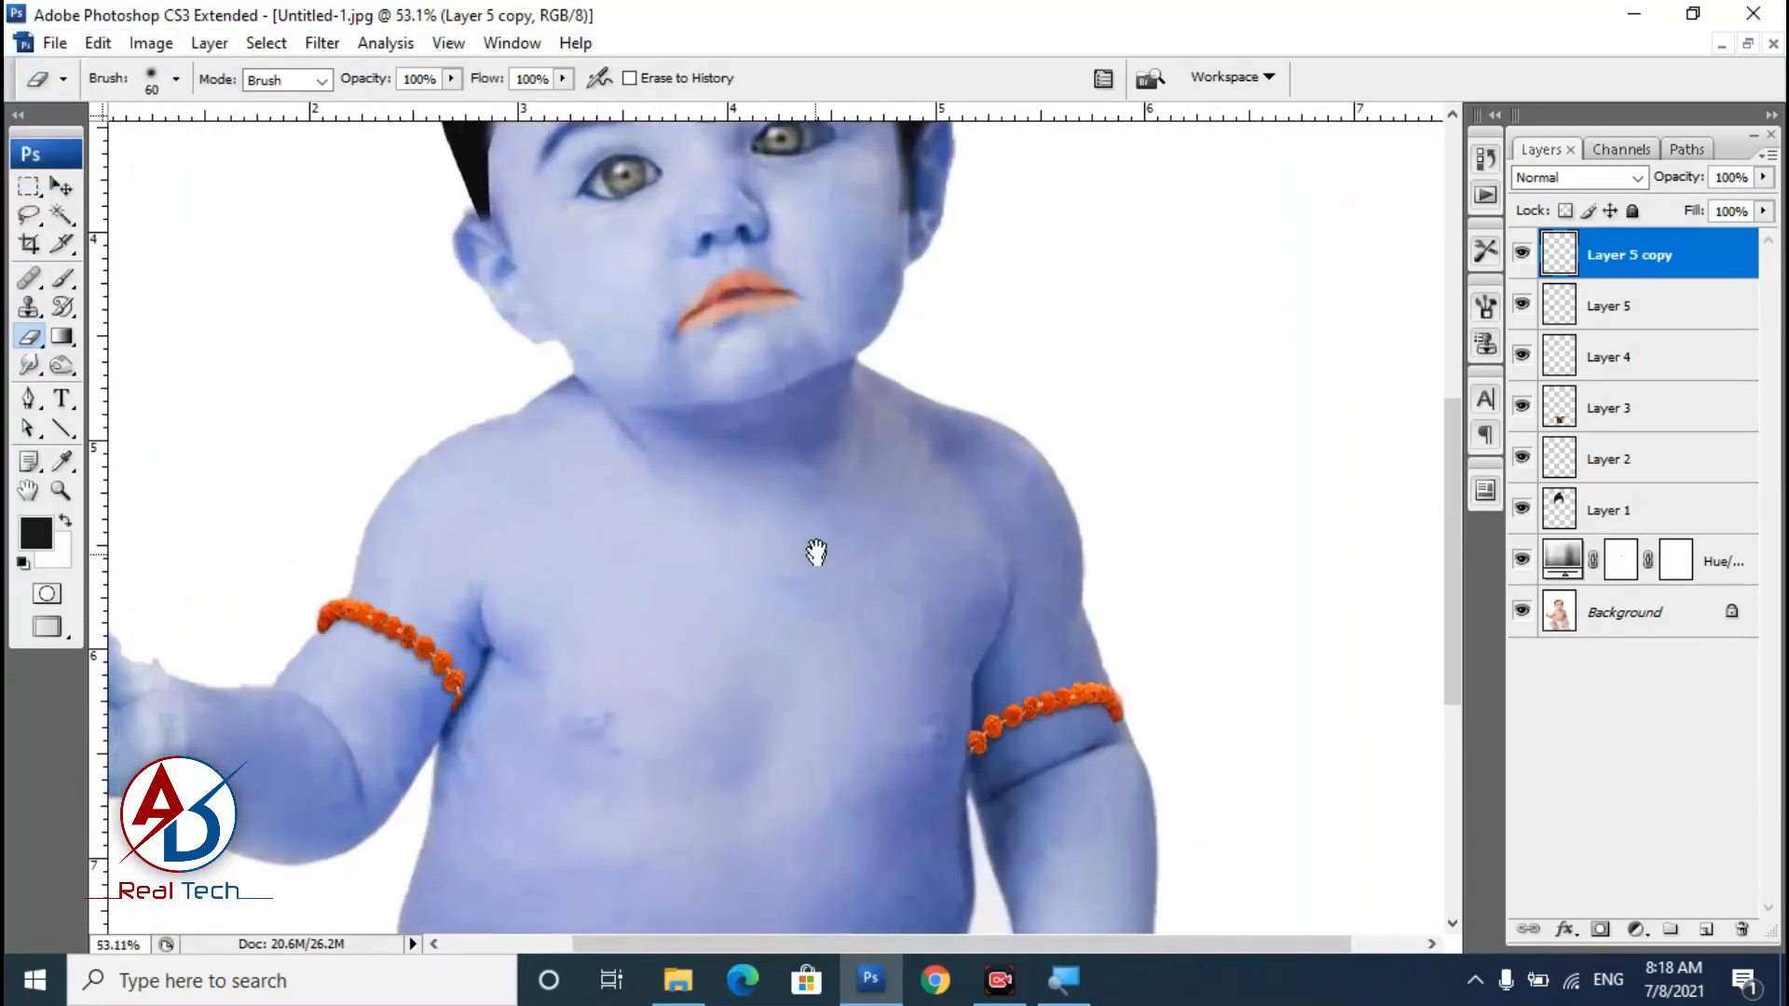
Duplicate the raised upper arm's bead band onto the same arm's forearm and rotate the copy to about 66.1 degrees.
key("v")
scroll(745, 685, "up", 2)
left_click_drag(652, 708, 531, 783)
key("ctrl+t")
left_click_drag(601, 896, 535, 838)
left_click_drag(536, 535, 463, 546)
scroll(535, 603, "up", 4)
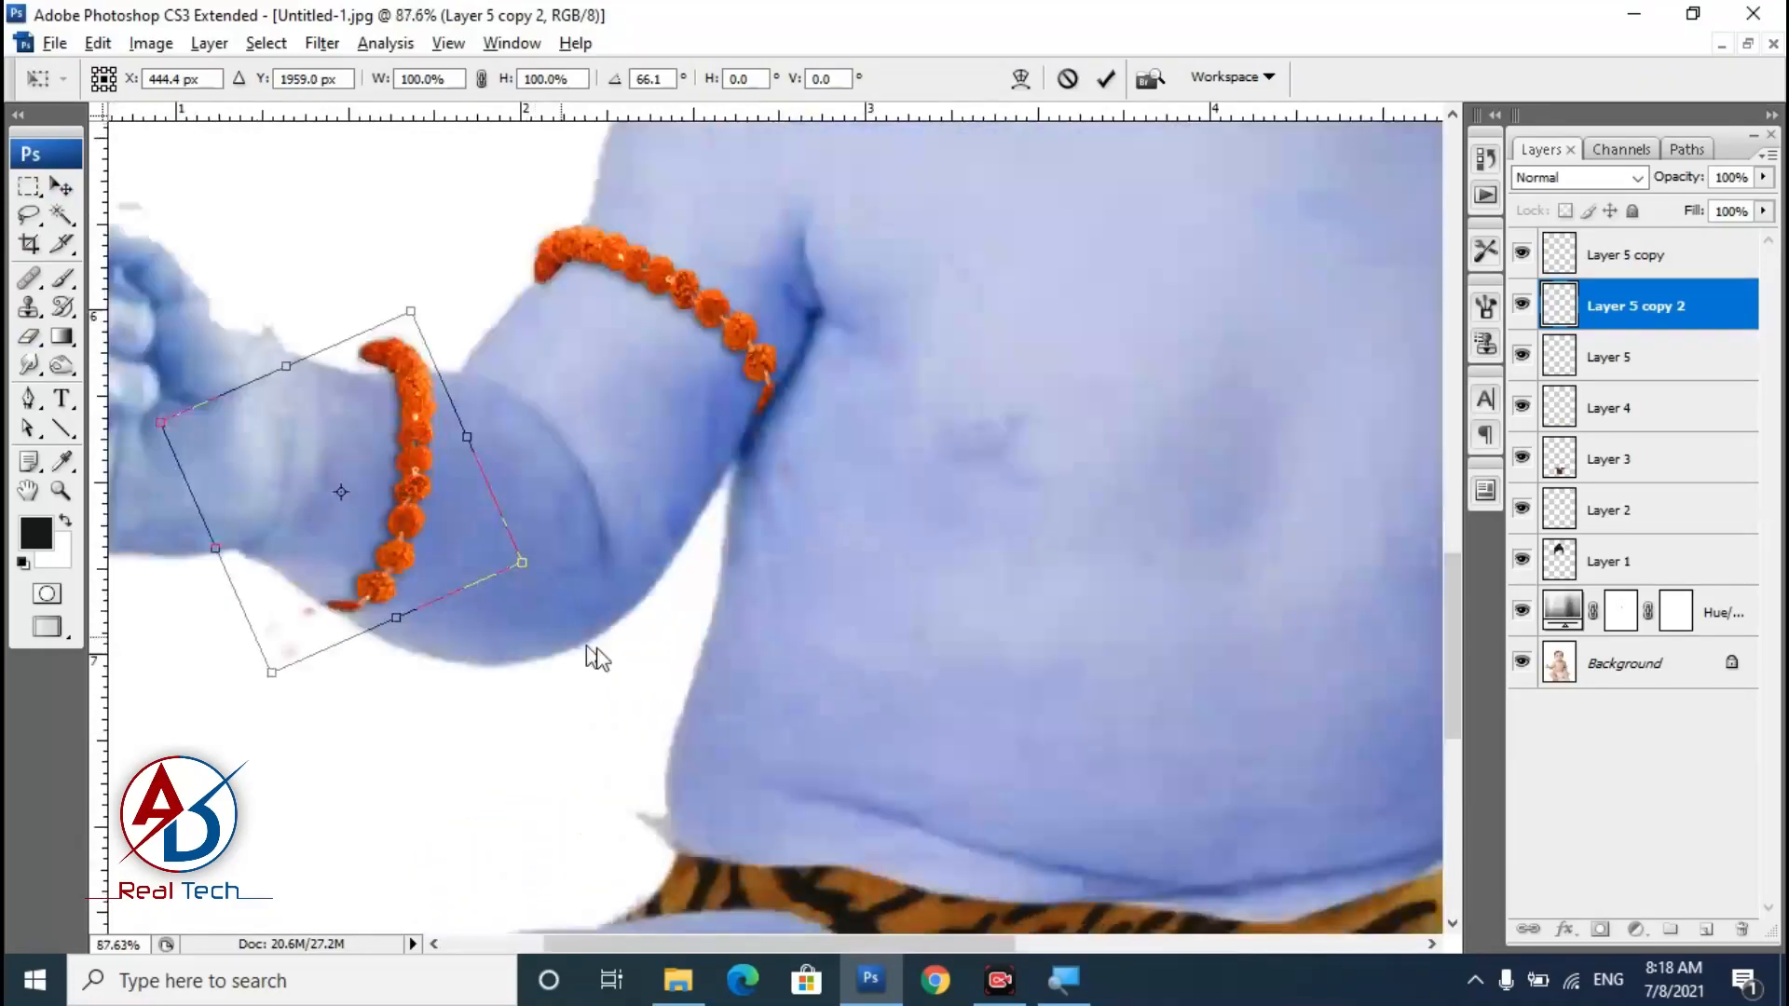
Scale the forearm band to about 85.2% wide and 87.5% high, rotate it to 75.9 degrees and fit it near the wrist.
left_click_drag(591, 655, 673, 710)
left_click_drag(491, 372, 466, 467)
left_click_drag(459, 569, 449, 503)
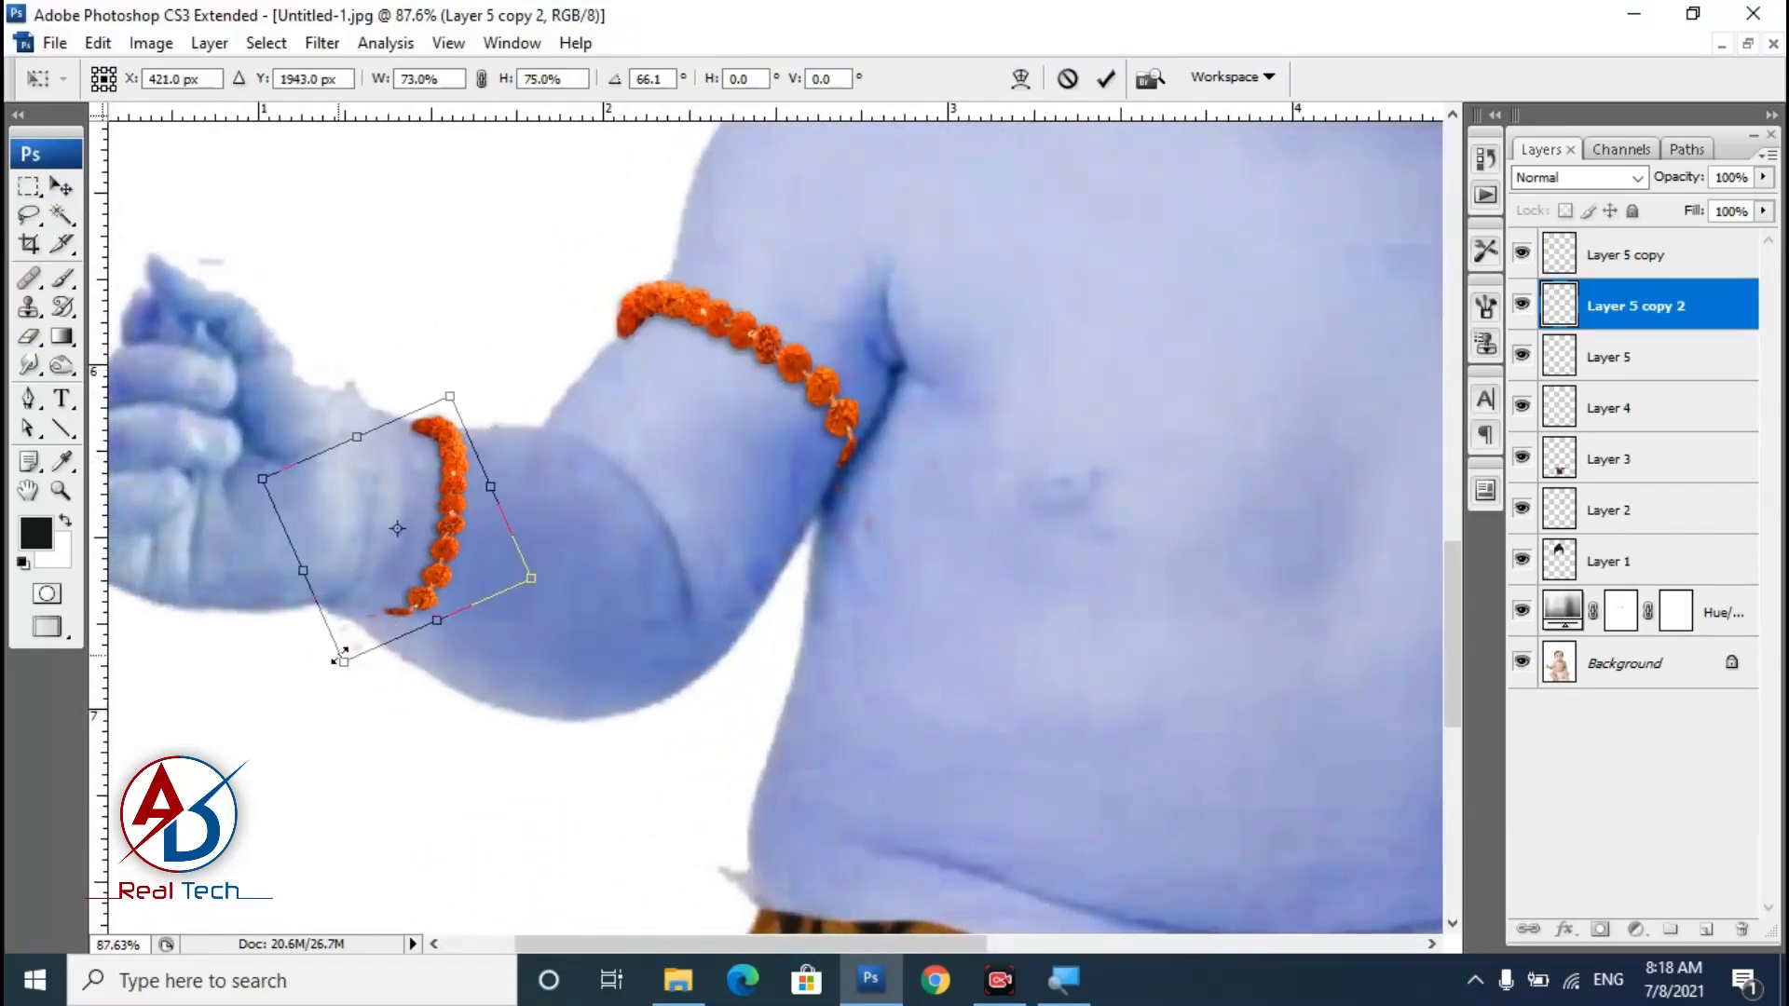
left_click_drag(341, 655, 304, 694)
left_click_drag(478, 607, 471, 581)
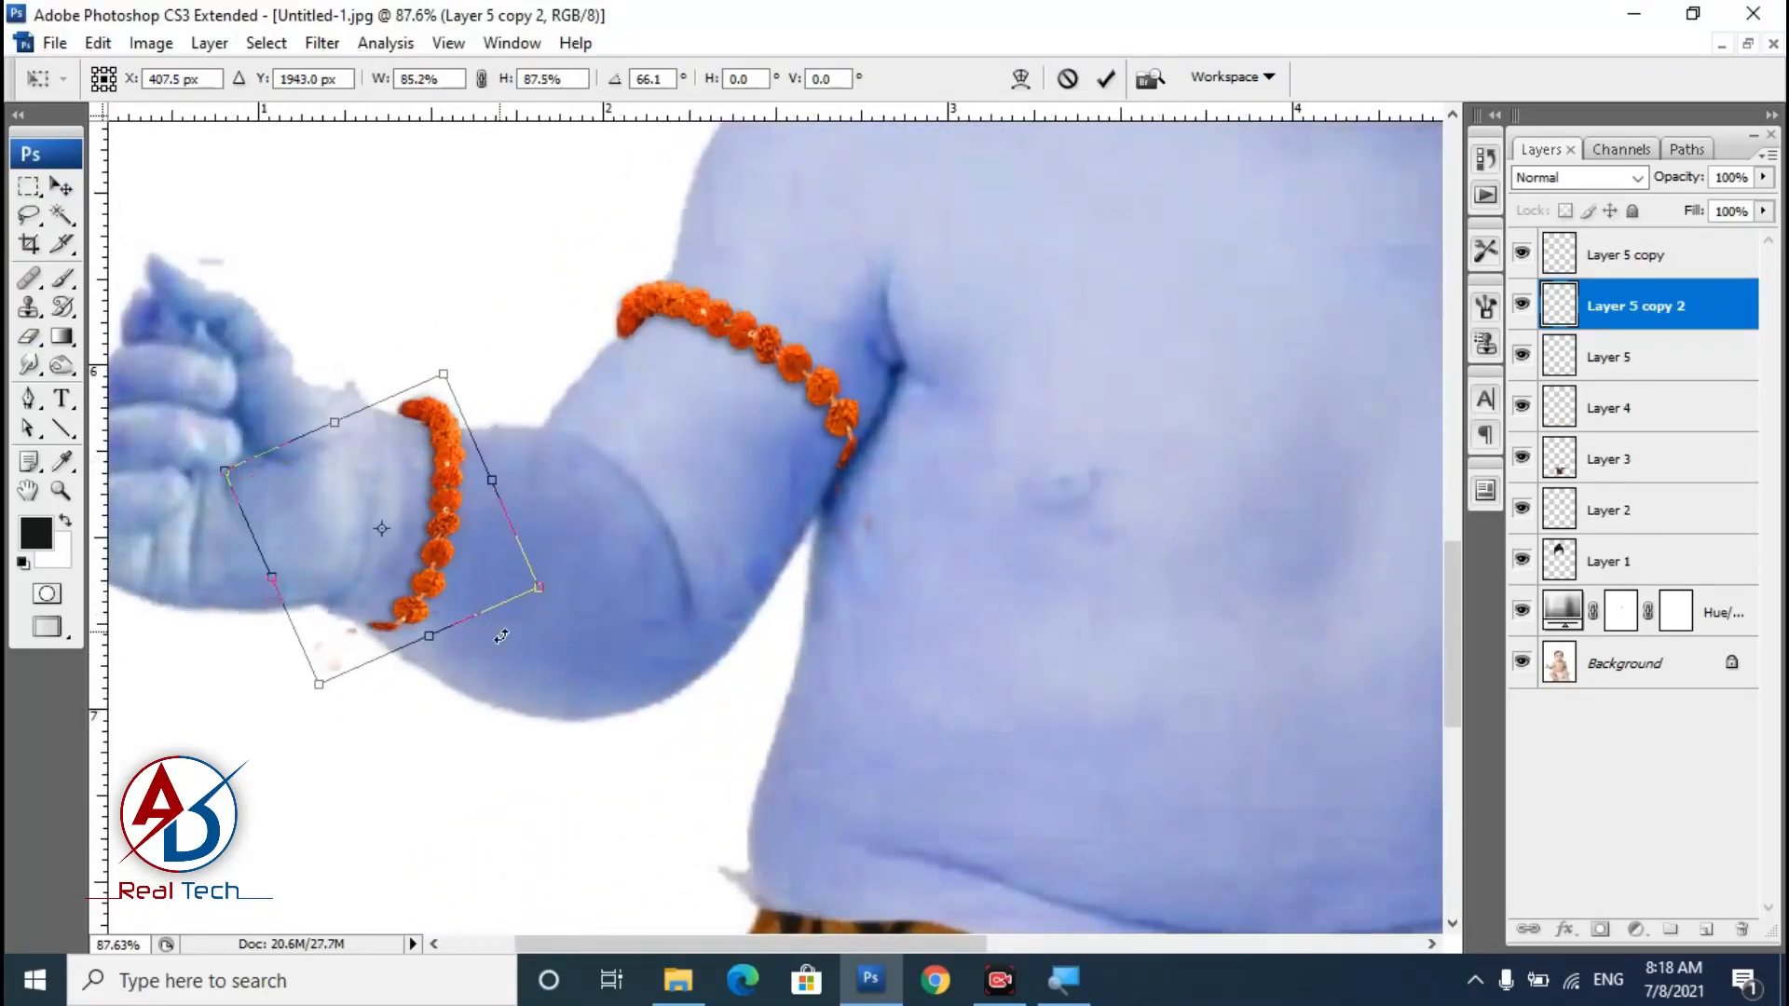
left_click_drag(519, 679, 487, 705)
left_click_drag(466, 533, 557, 531)
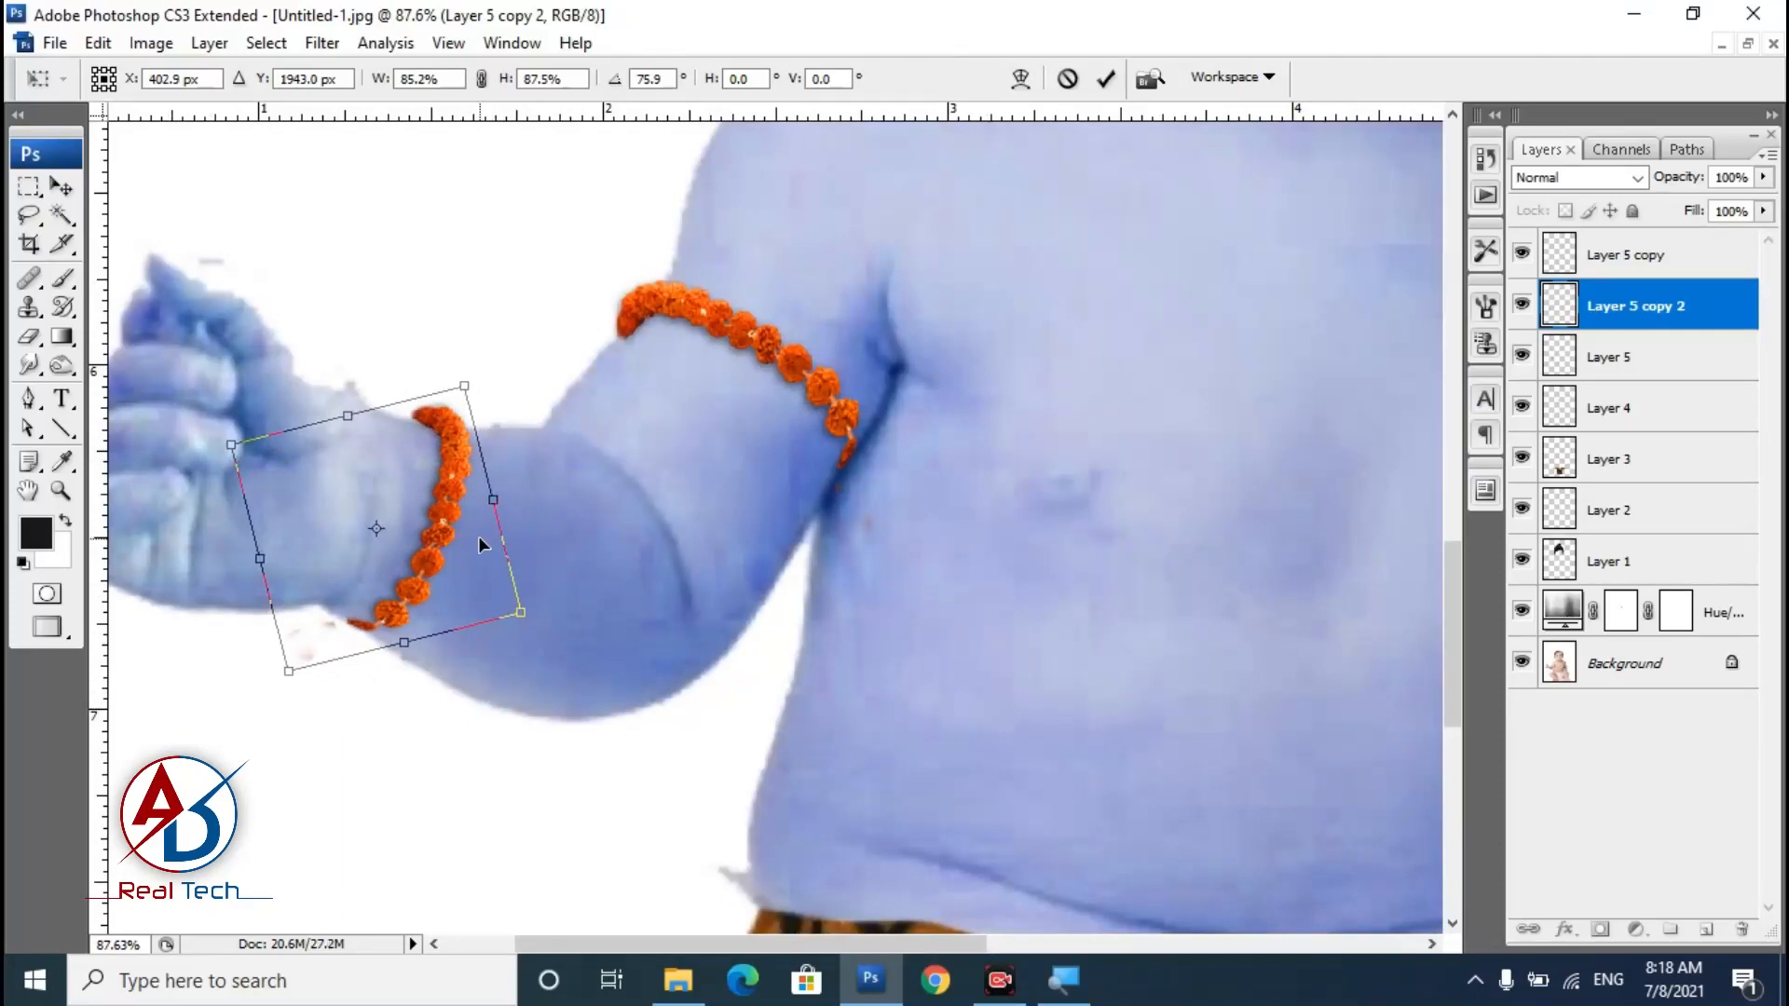
key("Return")
Erase the raised wrist band's excess ends and stray specks outside the arm with a size 60 Eraser.
scroll(393, 585, "up", 4)
mouse_move(705, 594)
left_mouse_down()
mouse_move(720, 673)
mouse_move(943, 759)
left_mouse_up()
left_click(32, 338)
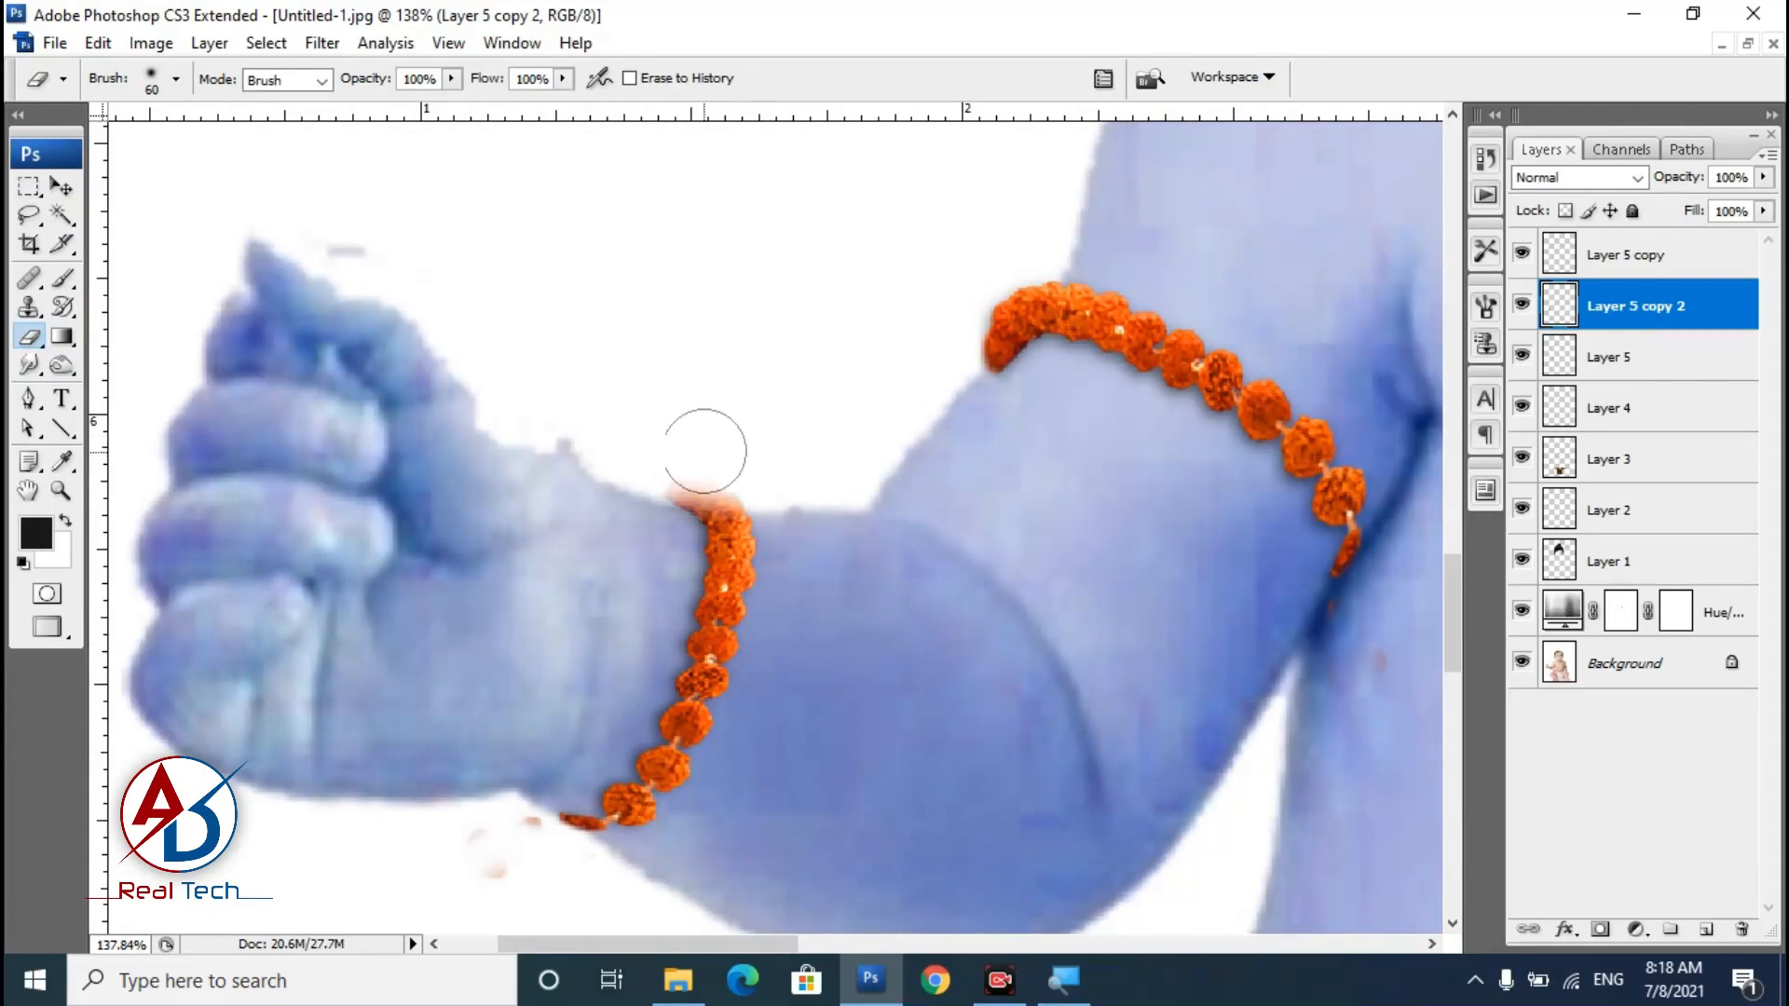
left_click_drag(754, 458, 723, 241)
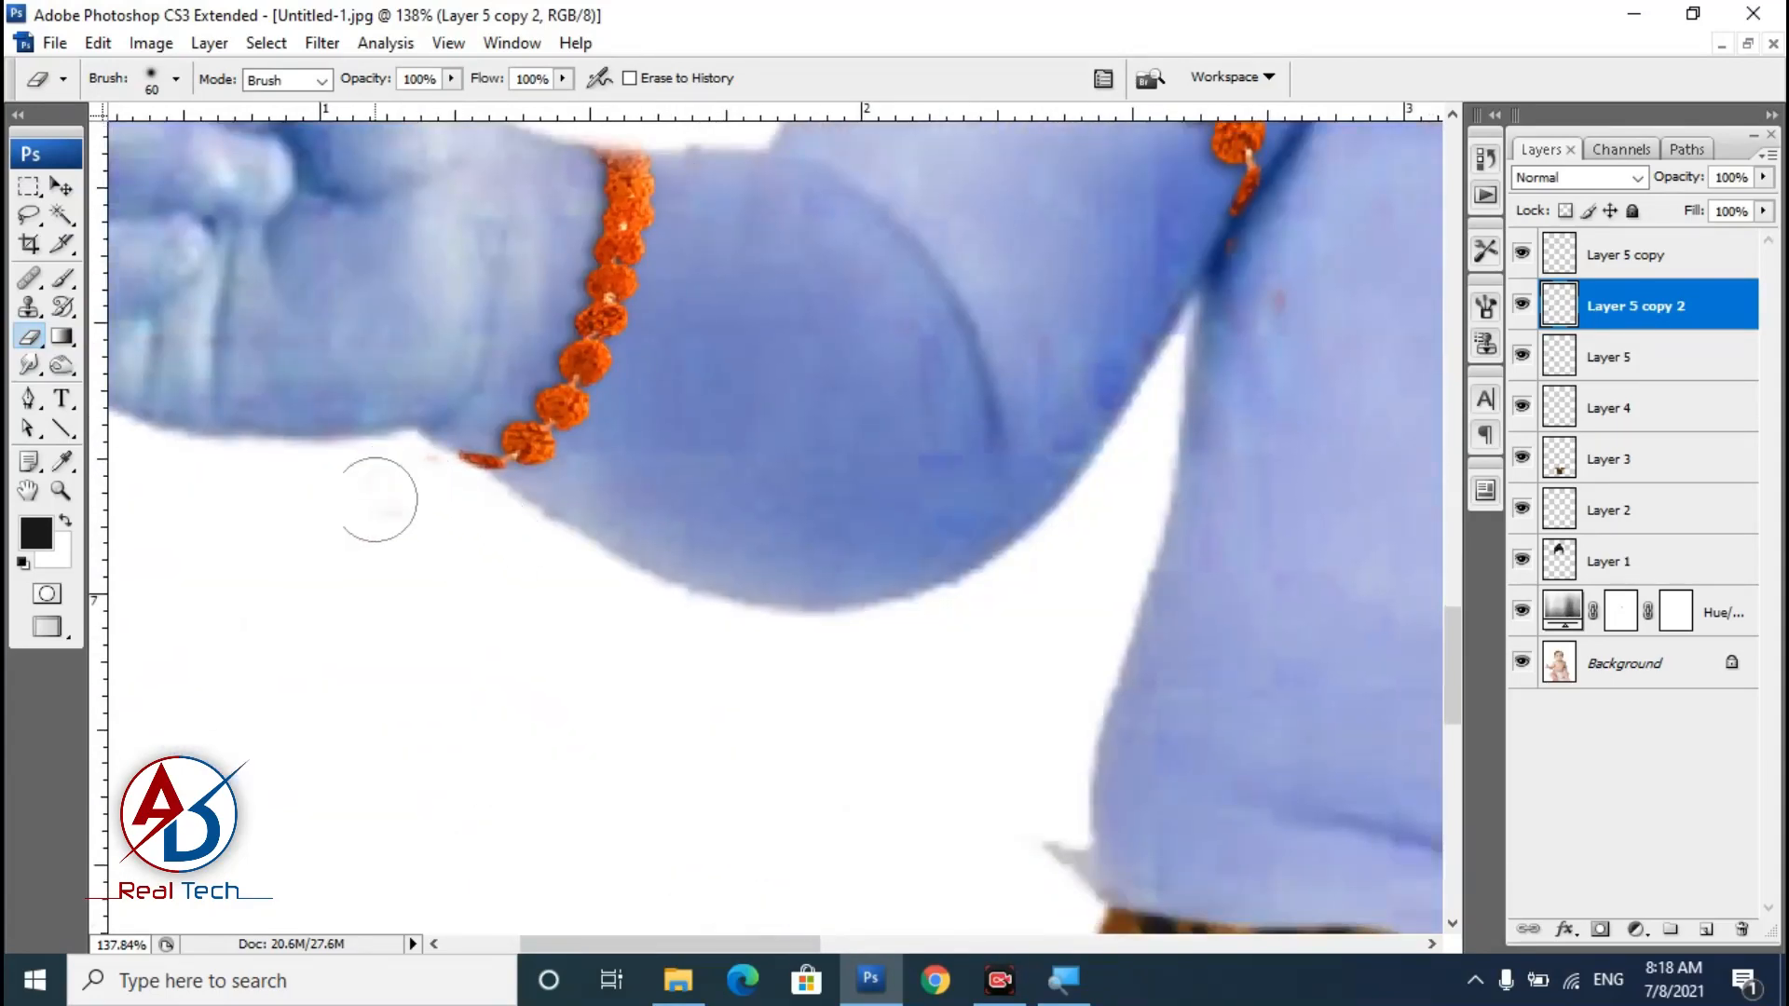
Duplicate the raised upper arm's bead band and place the copy on the baby's lowered forearm.
scroll(376, 500, "down", 9)
scroll(735, 587, "down", 5)
key("alt+space")
left_click_drag(591, 121, 727, 452)
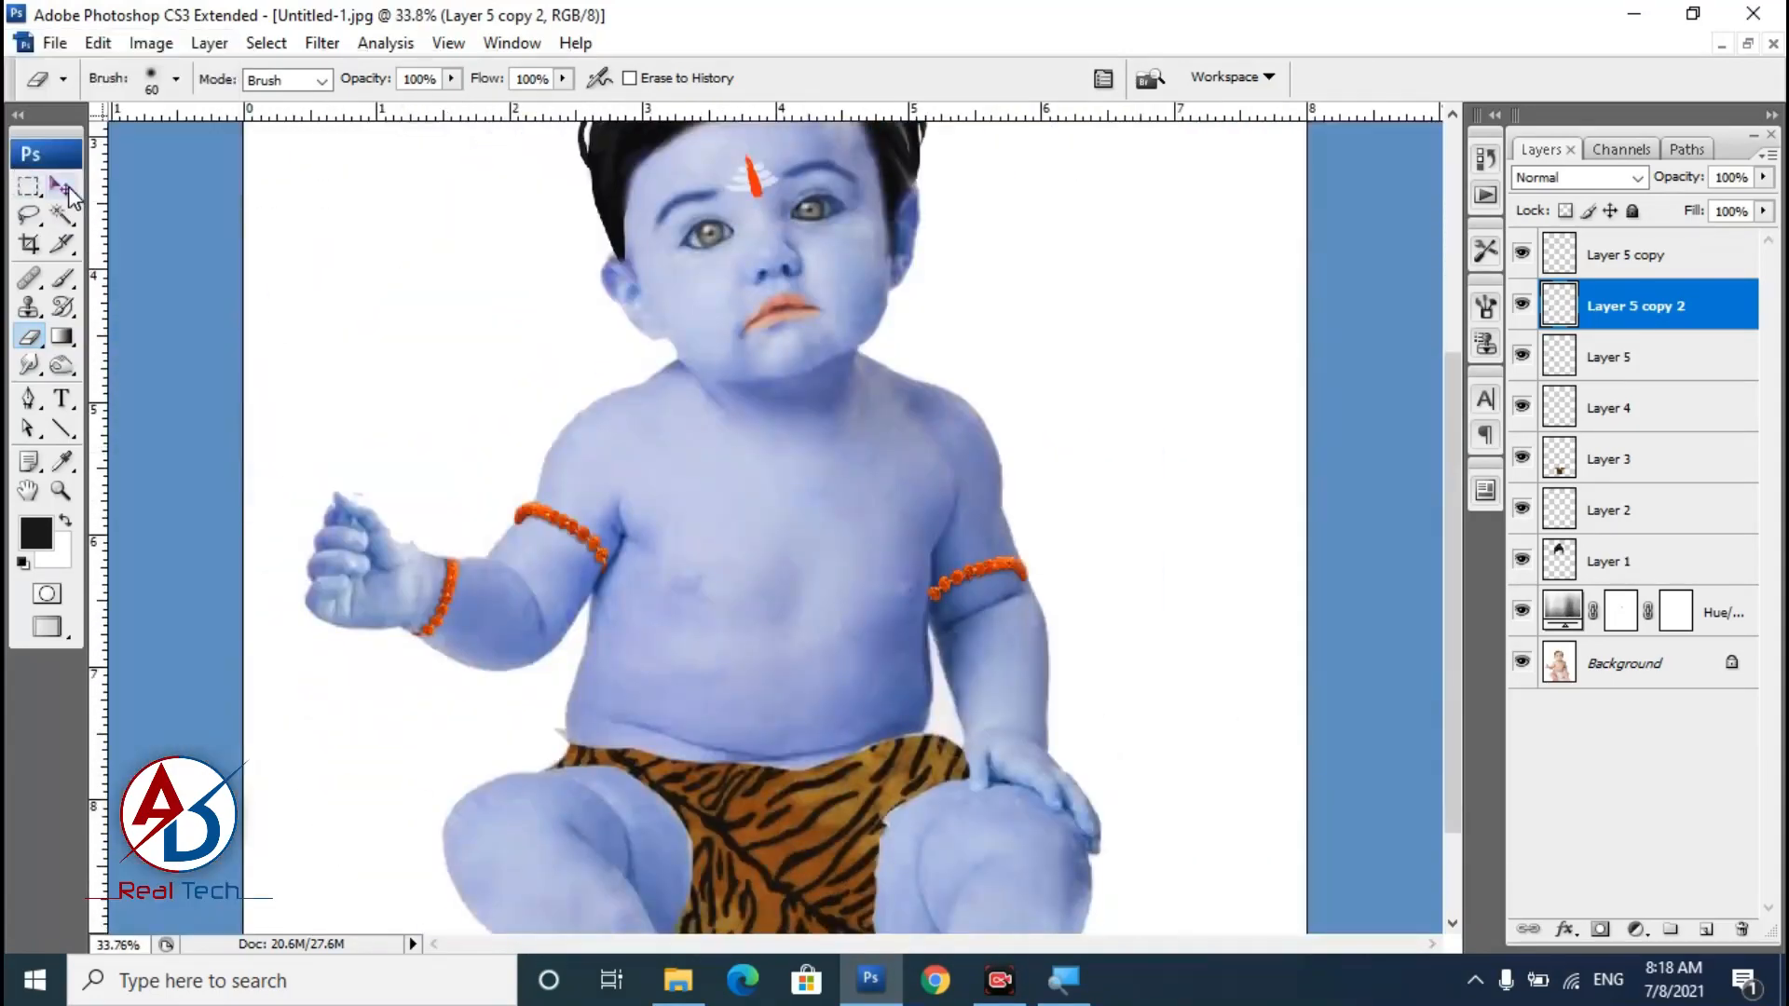
left_click(63, 187)
left_click_drag(534, 515, 962, 659)
scroll(1234, 755, "up", 5)
left_click_drag(1043, 839, 992, 705)
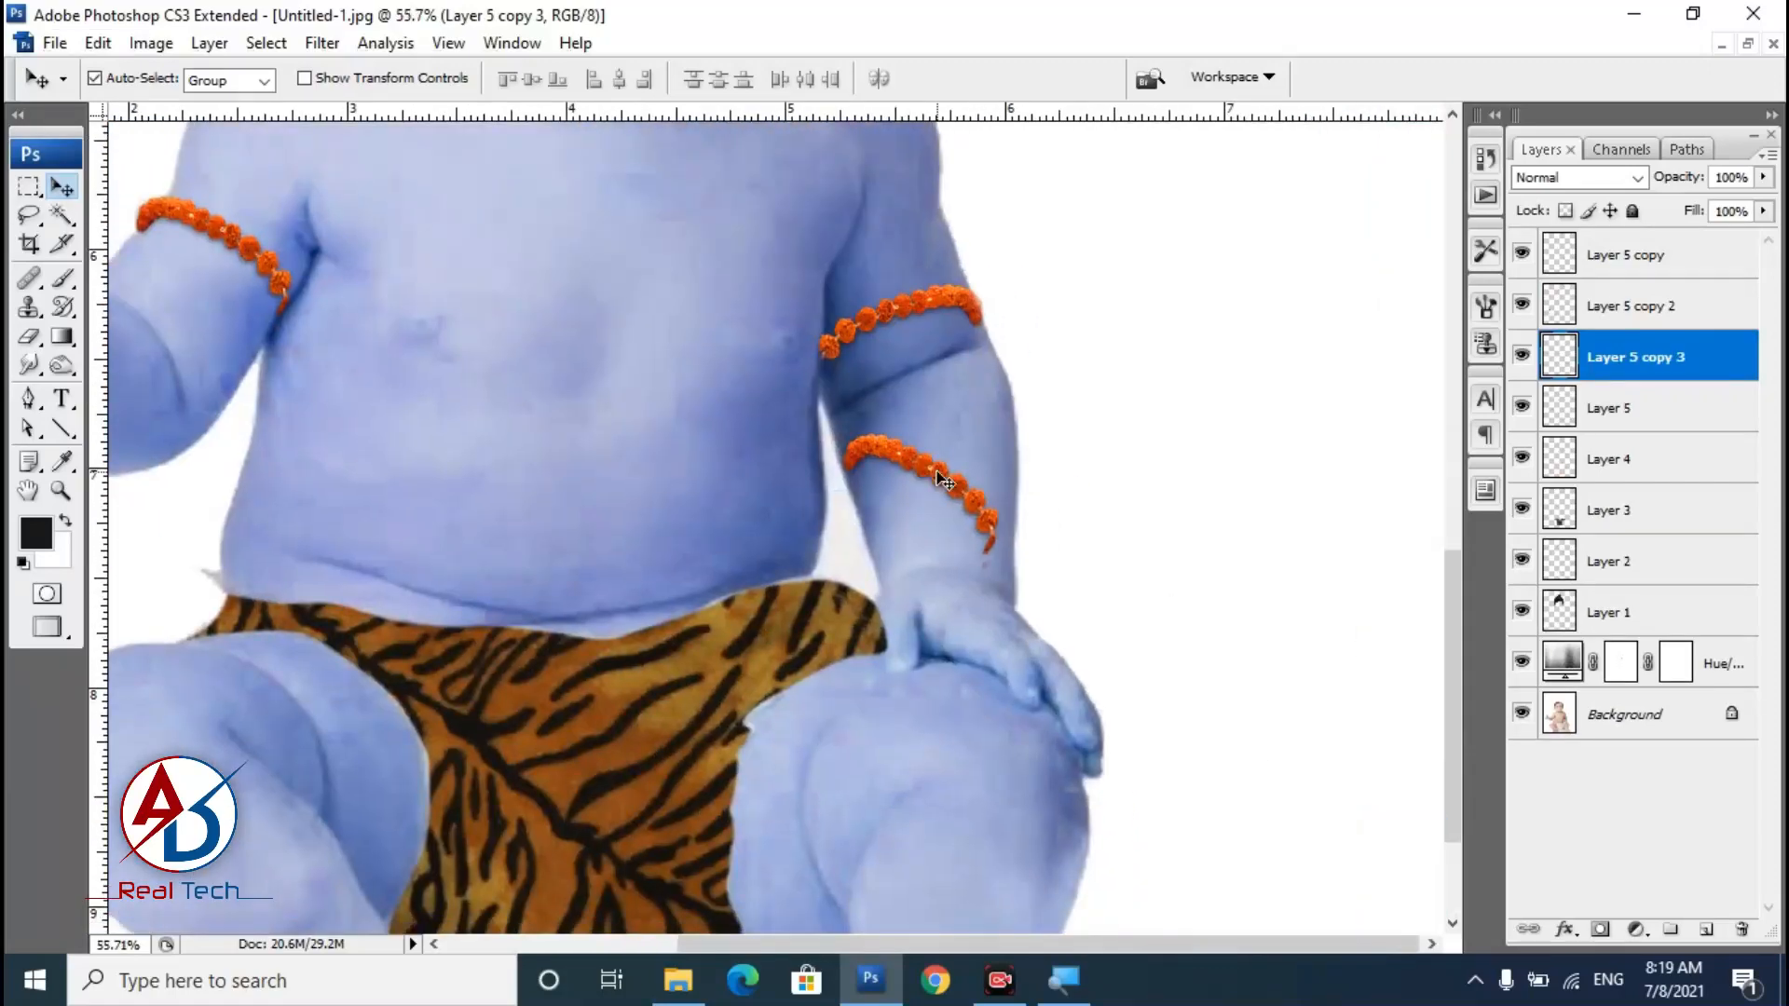
Rotate the lowered forearm's bead band and move it down so it fits straight across the wrist.
key("ctrl+t")
left_click_drag(1044, 569, 1147, 447)
left_click_drag(976, 444, 1018, 574)
key("Return")
Erase the stray specks beside the lowered wrist's bead band with a size 60 Eraser.
scroll(1021, 606, "up", 3)
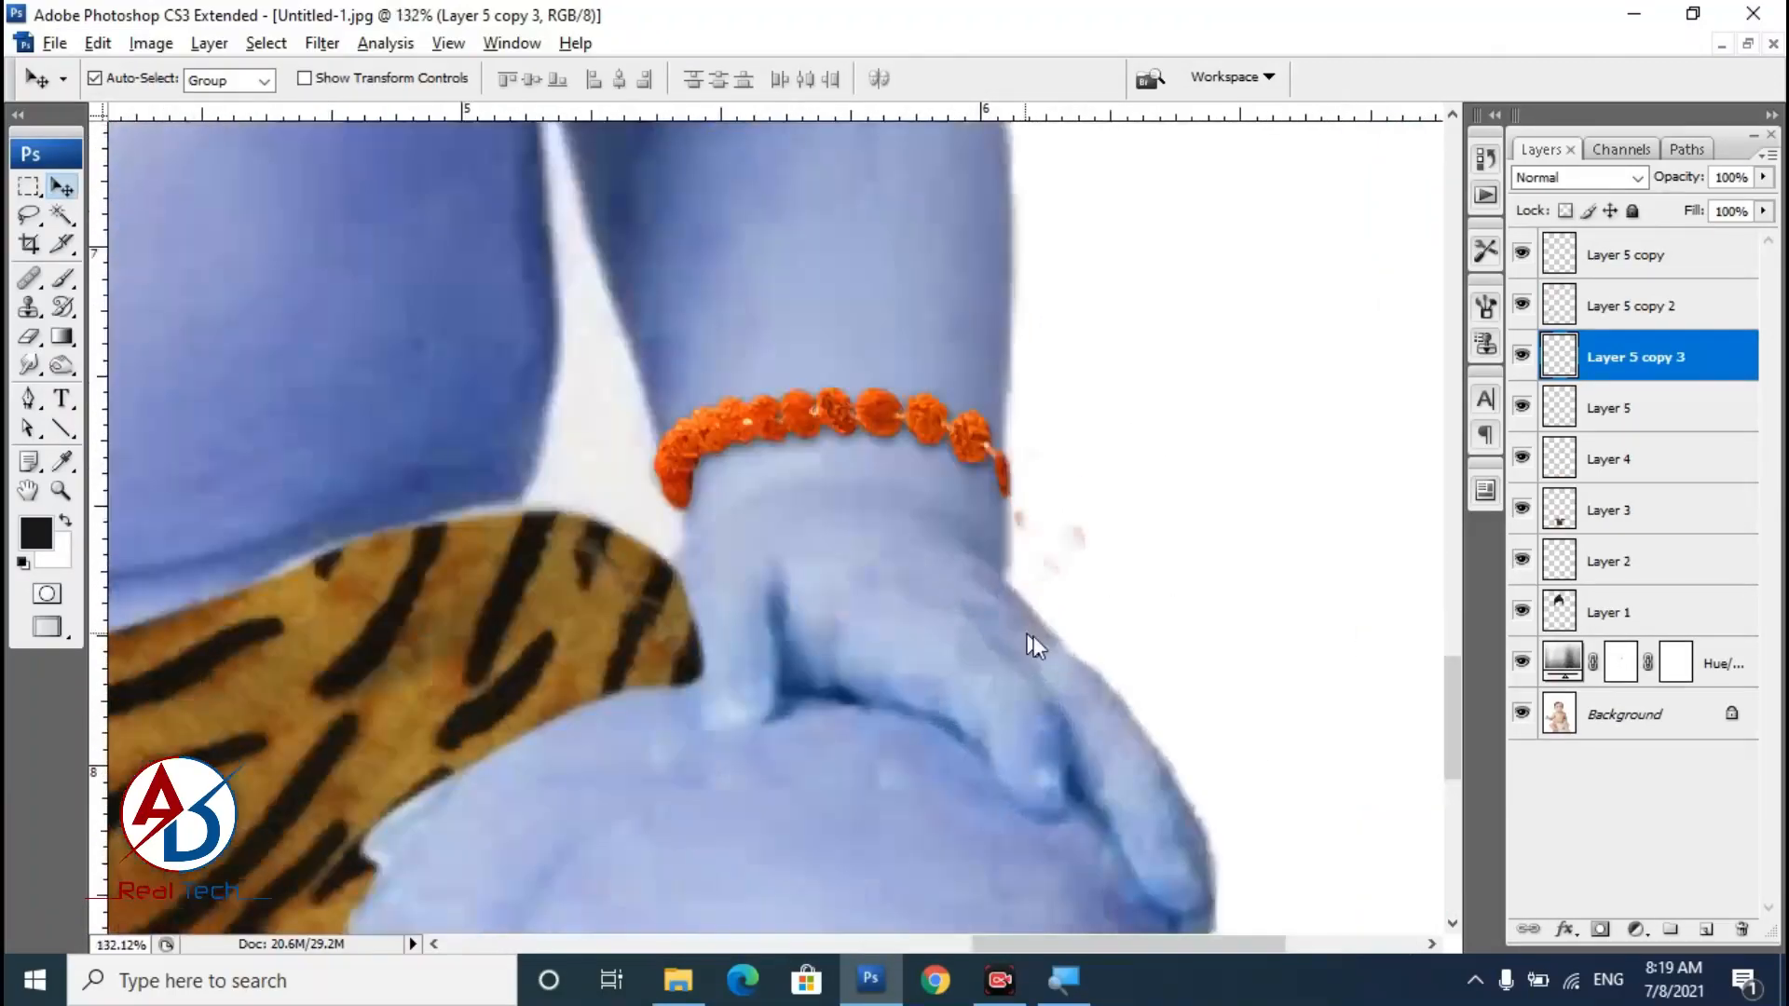
key("e")
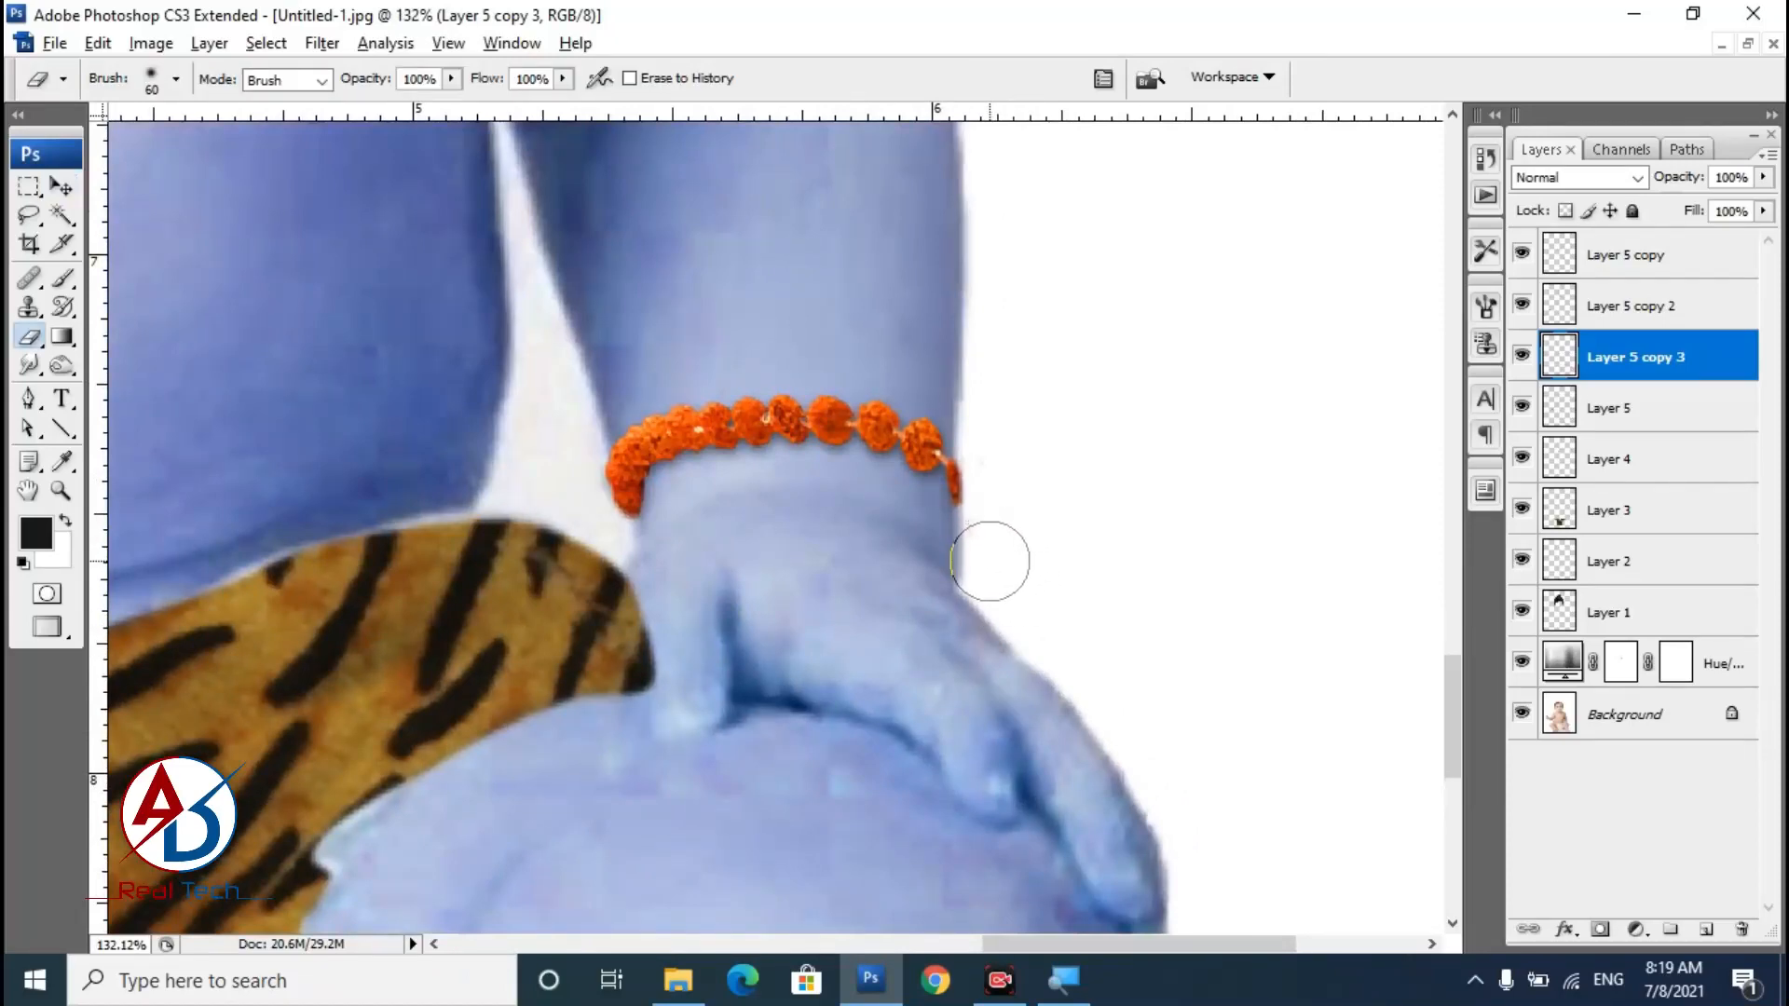
scroll(990, 561, "down", 5)
Copy the RUDRAKS-MALA necklace image from the lord shiva folder in File Explorer and paste it into the Photoshop baby portrait.
key("alt+Tab")
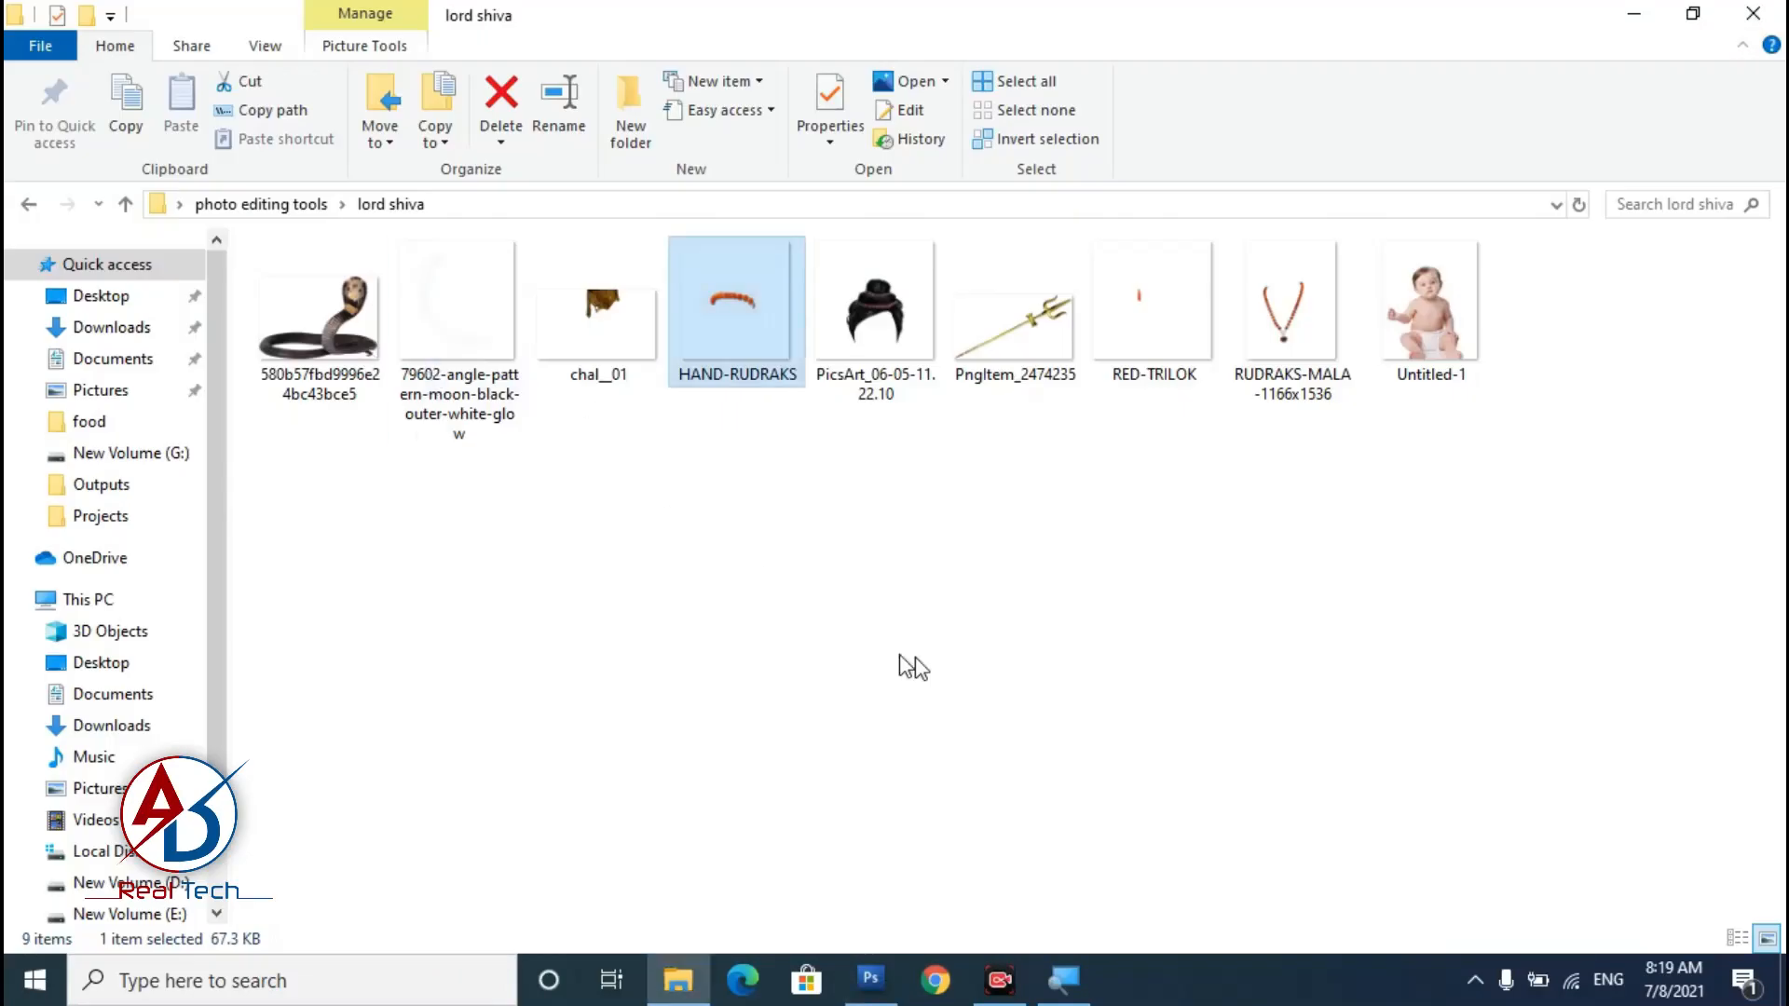
left_click_drag(1255, 309, 794, 519)
key("ctrl+c")
key("ctrl+Tab")
key("ctrl+v")
scroll(798, 518, "up", 2)
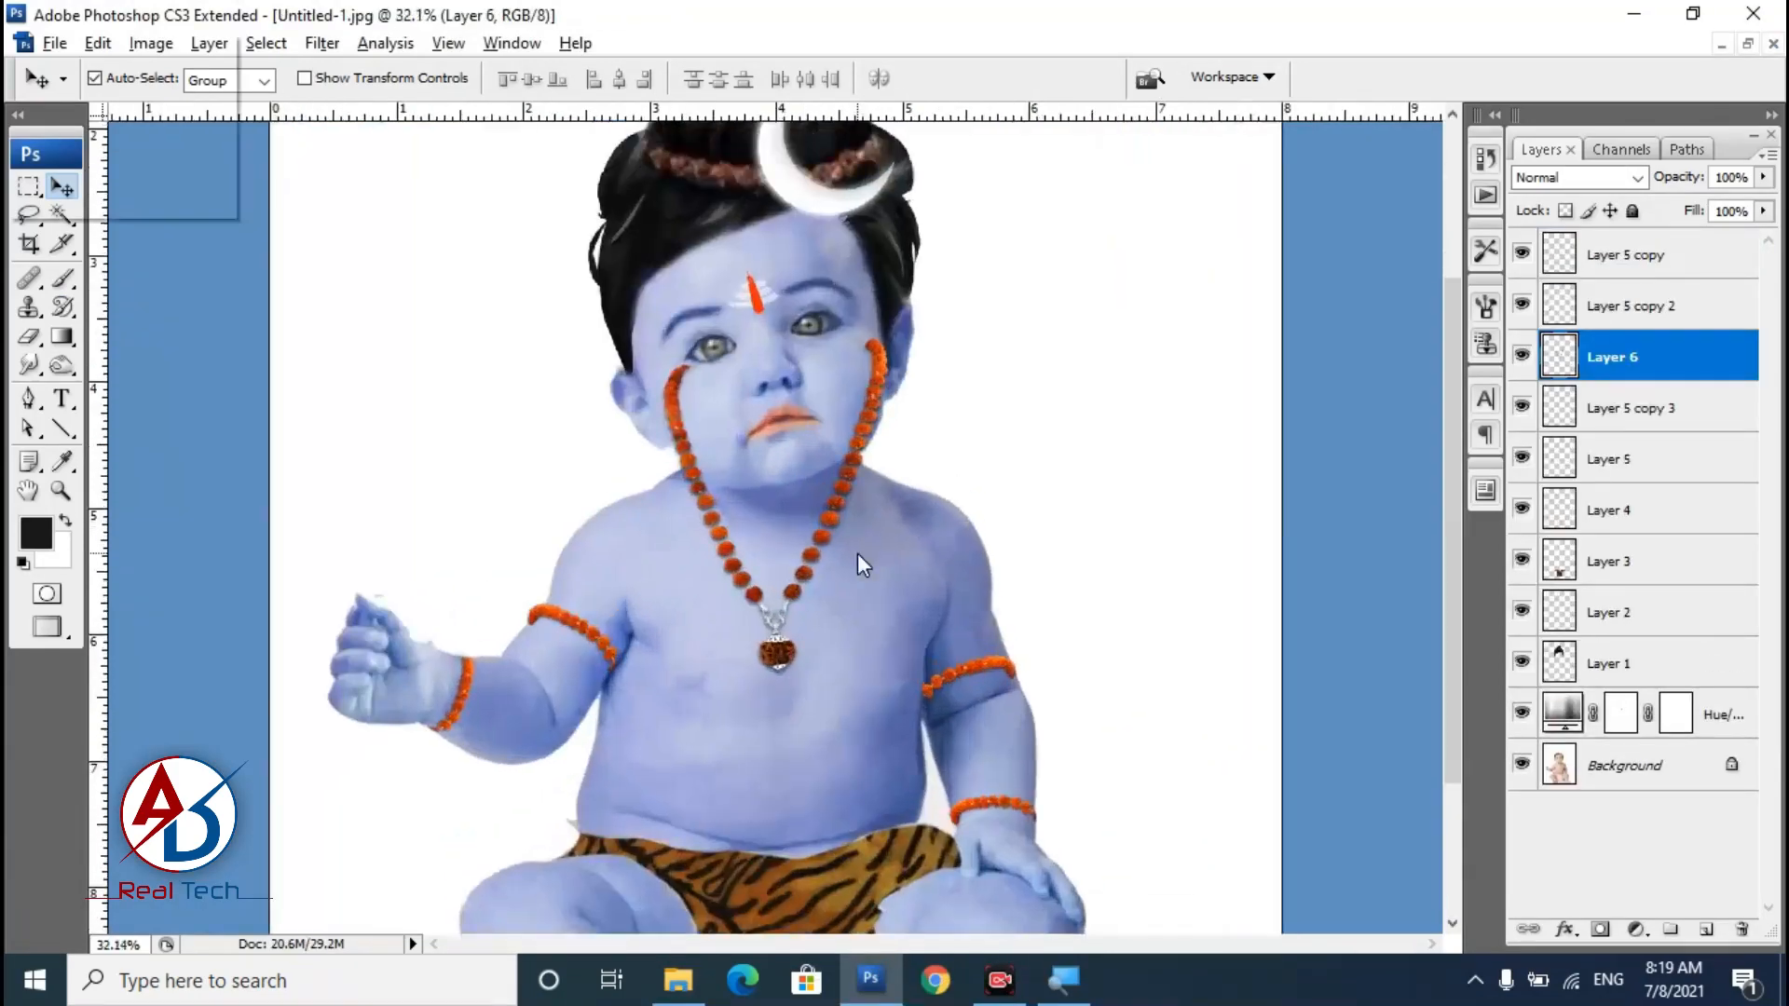
scroll(858, 552, "down", 1)
Move the rudraksha necklace onto the chest, rotate it to about -7.4 degrees and narrow it to fit the neck.
left_click_drag(825, 446, 838, 496)
scroll(848, 548, "up", 4)
key("ctrl+t")
left_click_drag(935, 613, 931, 506)
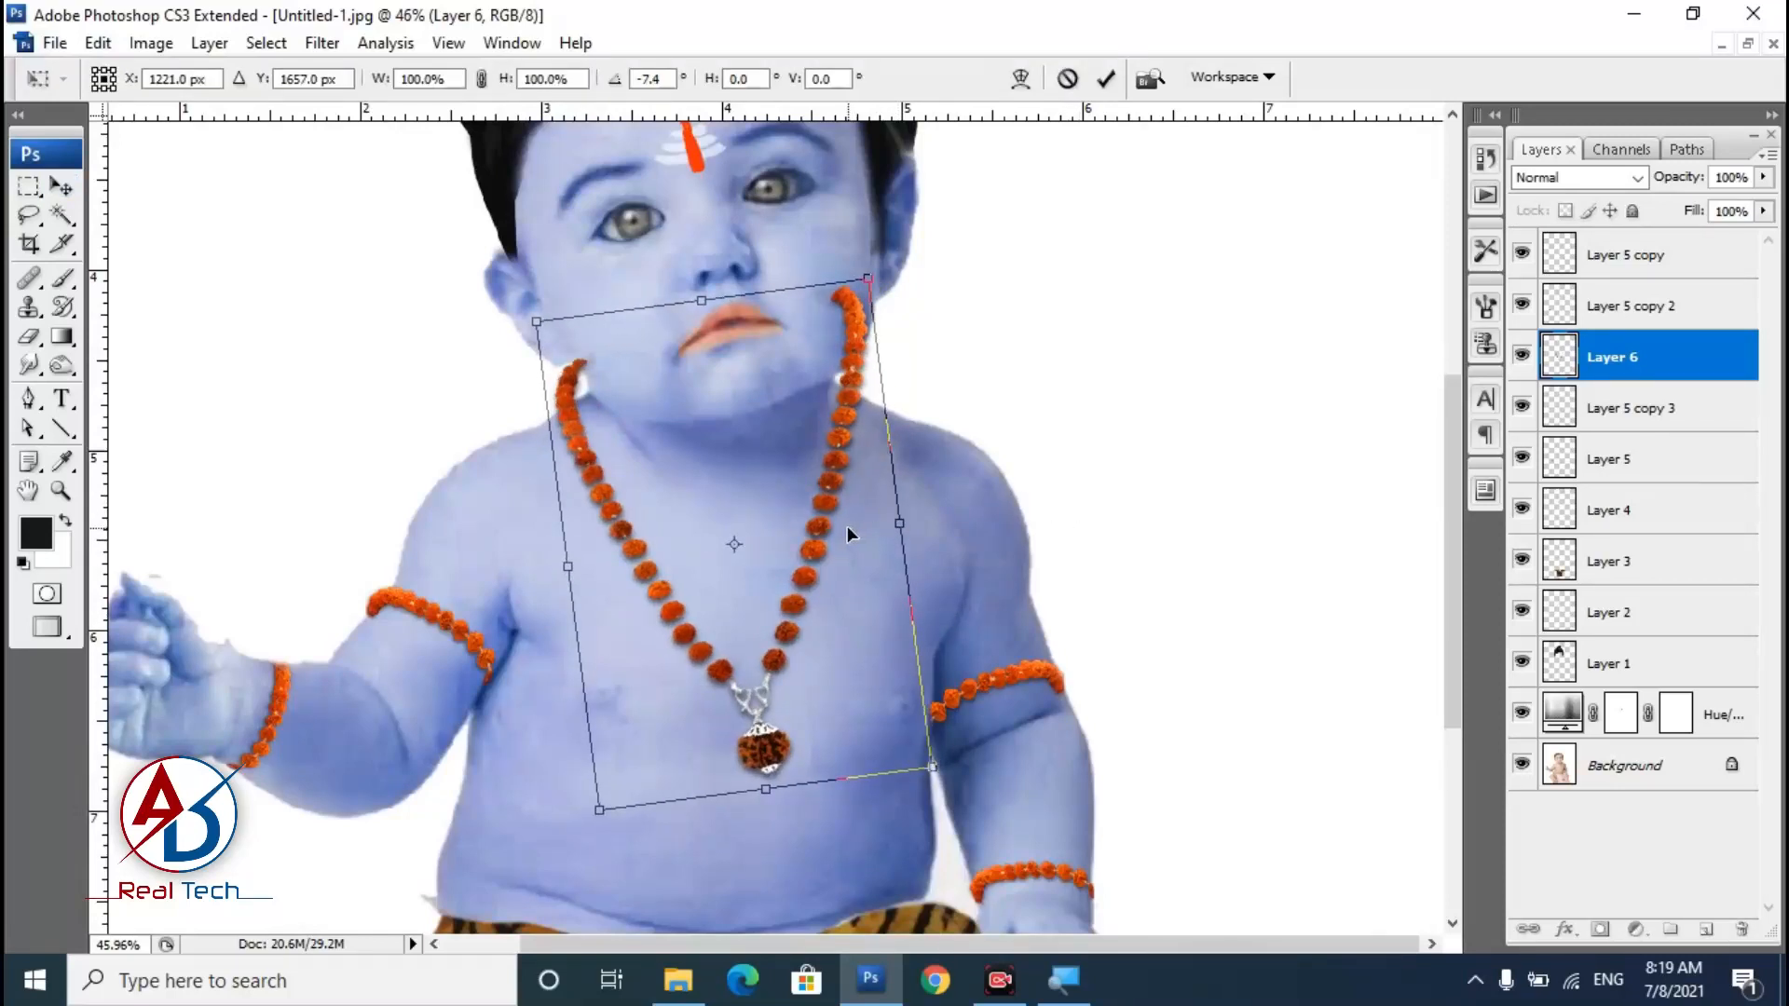
left_click_drag(568, 564, 583, 561)
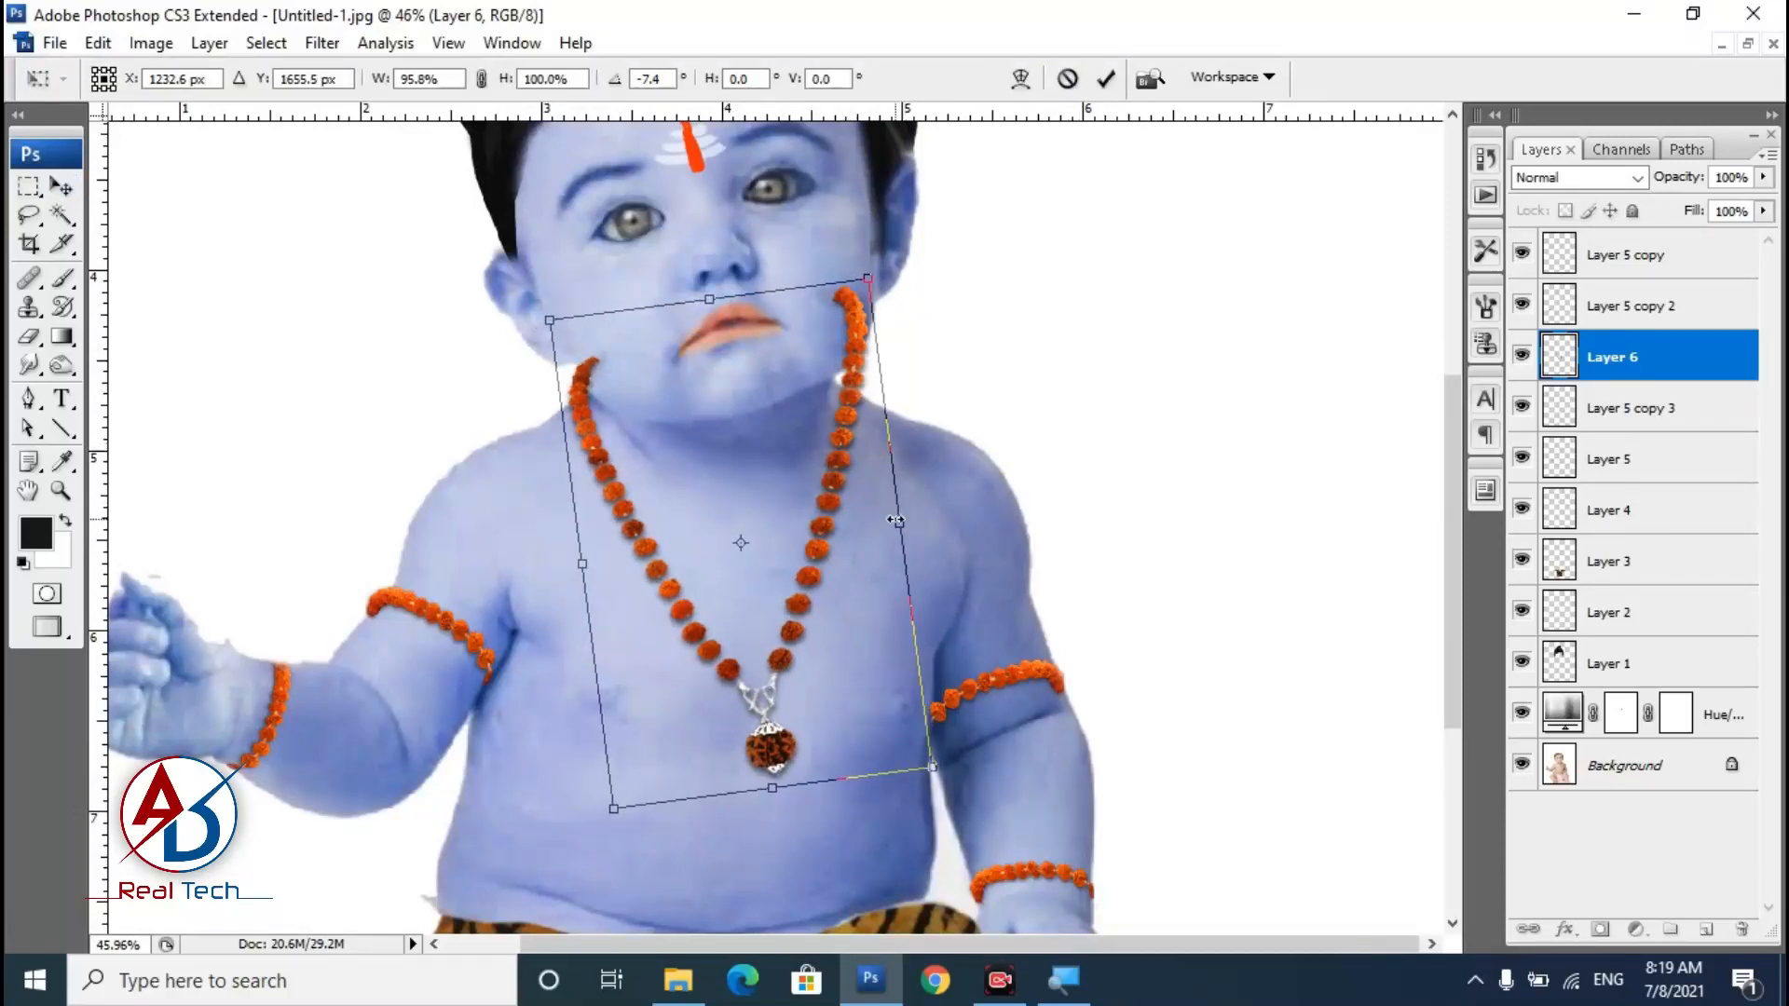
left_click_drag(894, 520, 865, 539)
key("Return")
key("ctrl+t")
key("Return")
Lower the necklace layer's opacity to 35% and erase the bead ends that overlap the face above the shoulders.
scroll(825, 552, "up", 4)
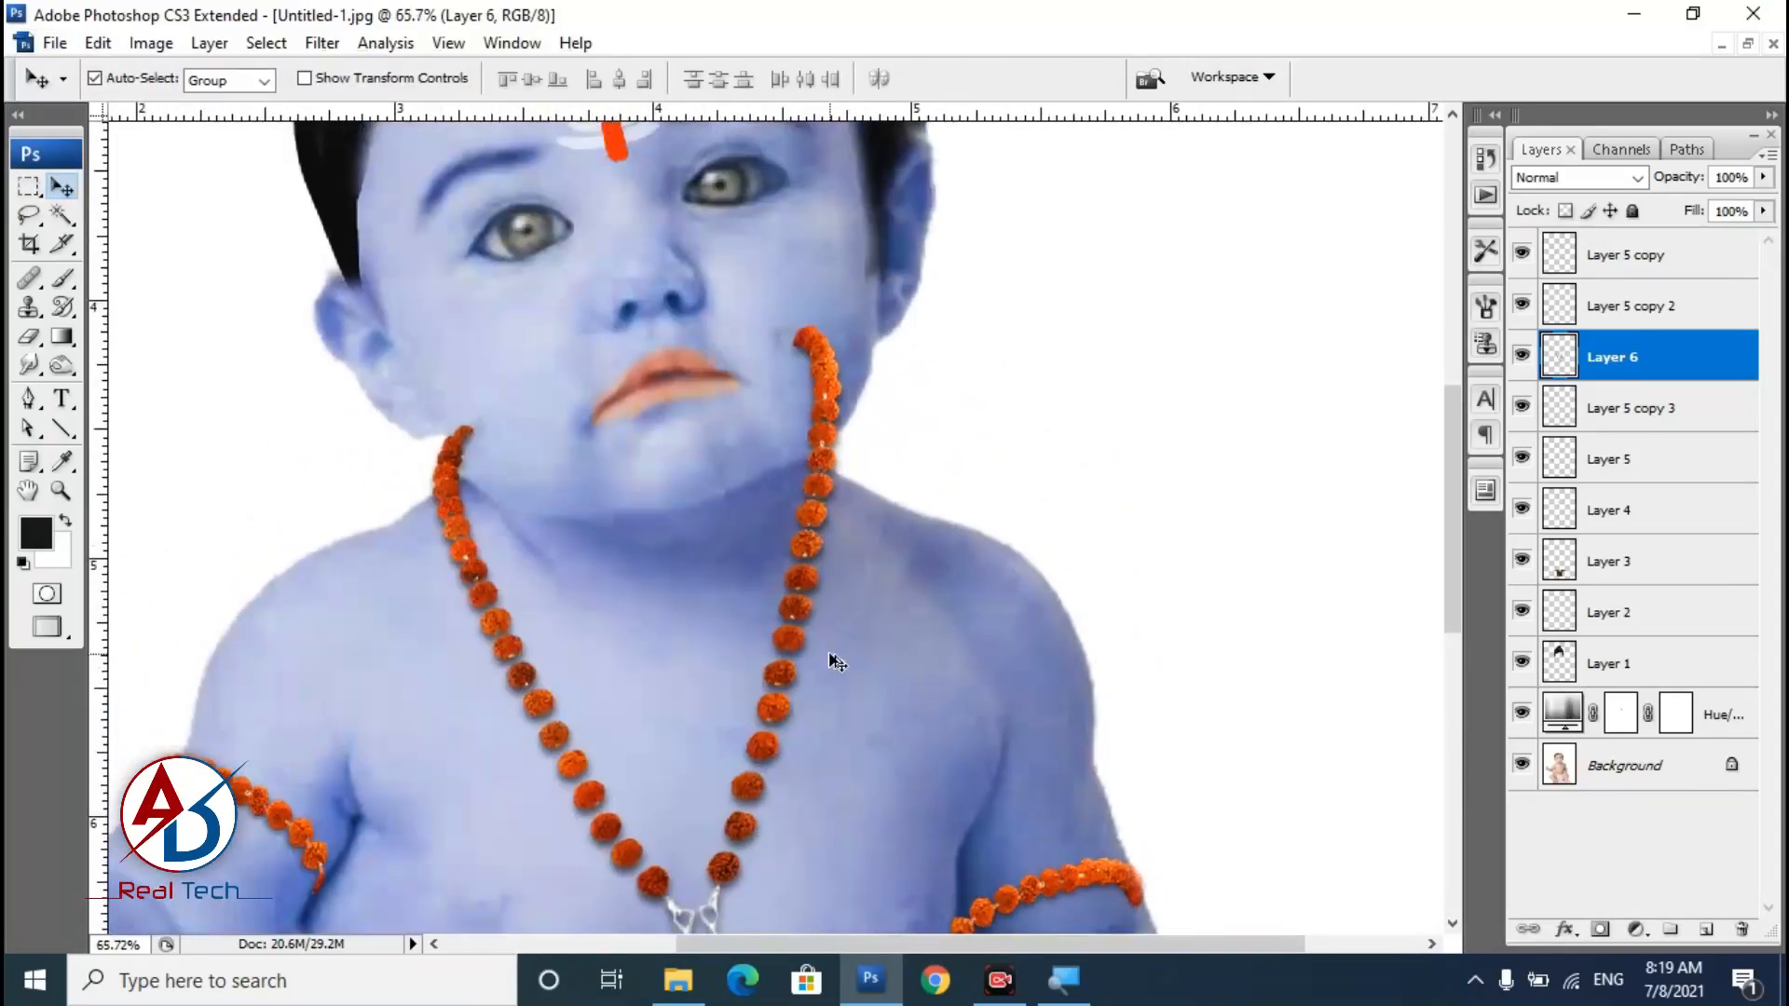
left_click_drag(1633, 196, 1596, 205)
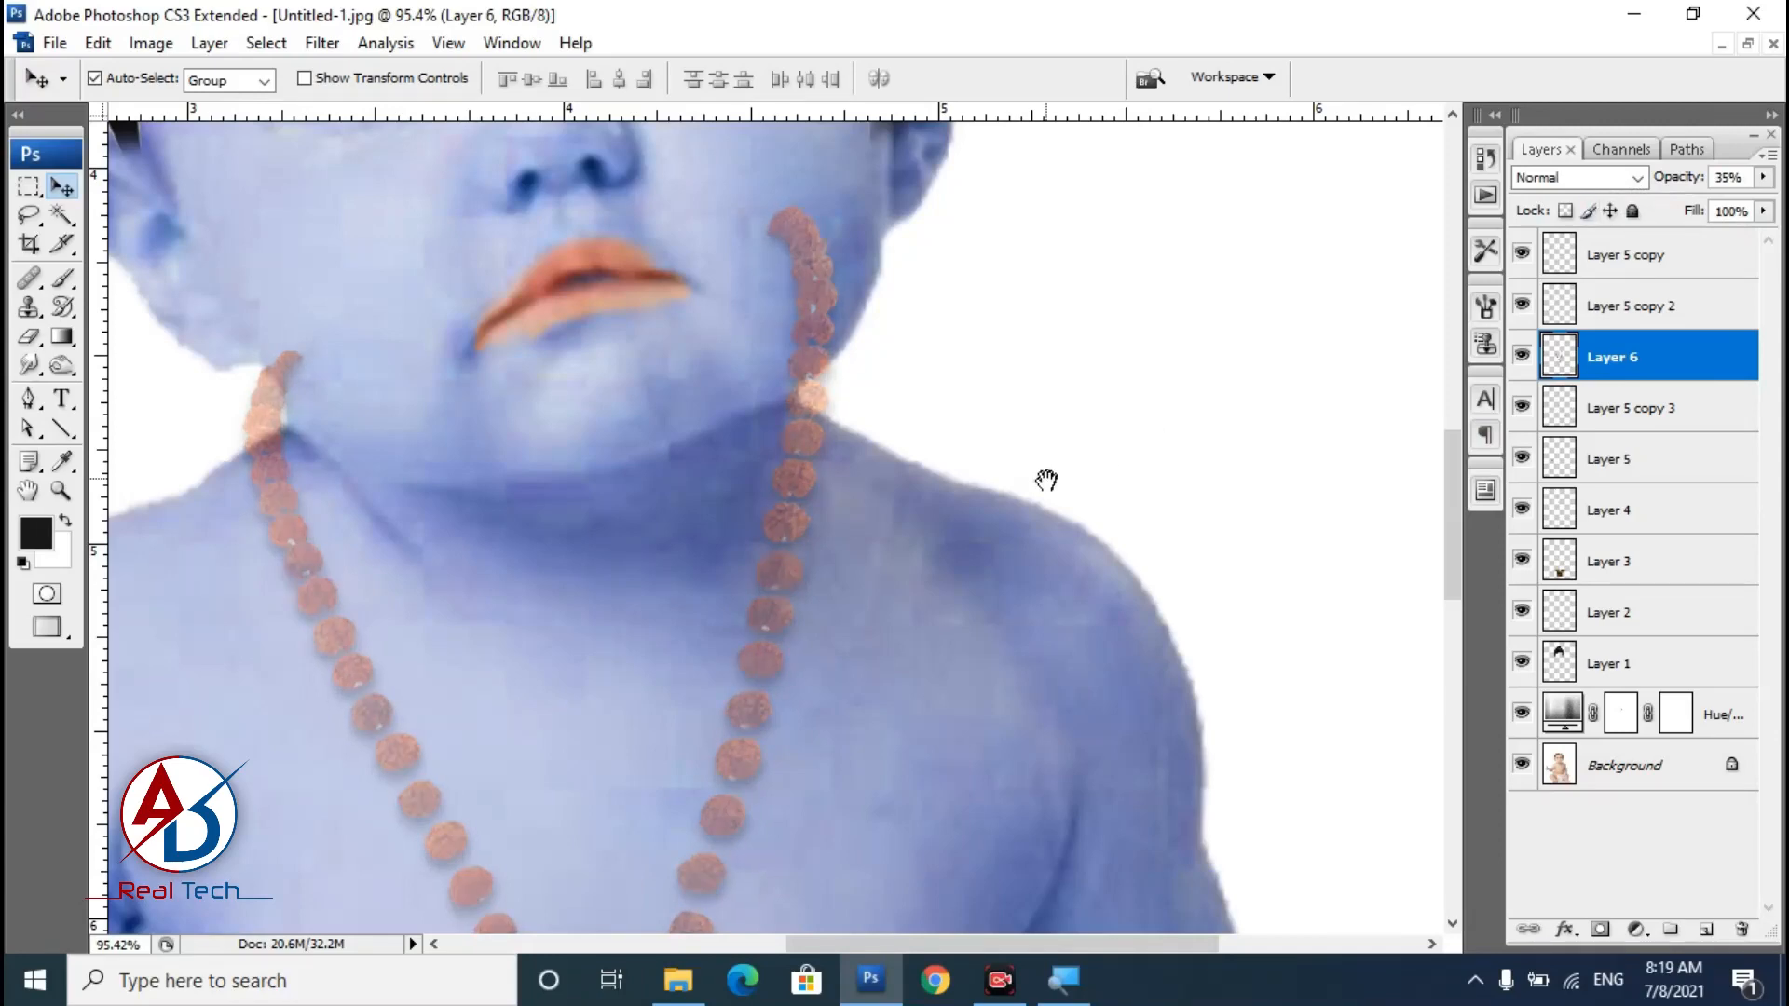
left_click_drag(1046, 479, 1021, 526)
left_click(29, 336)
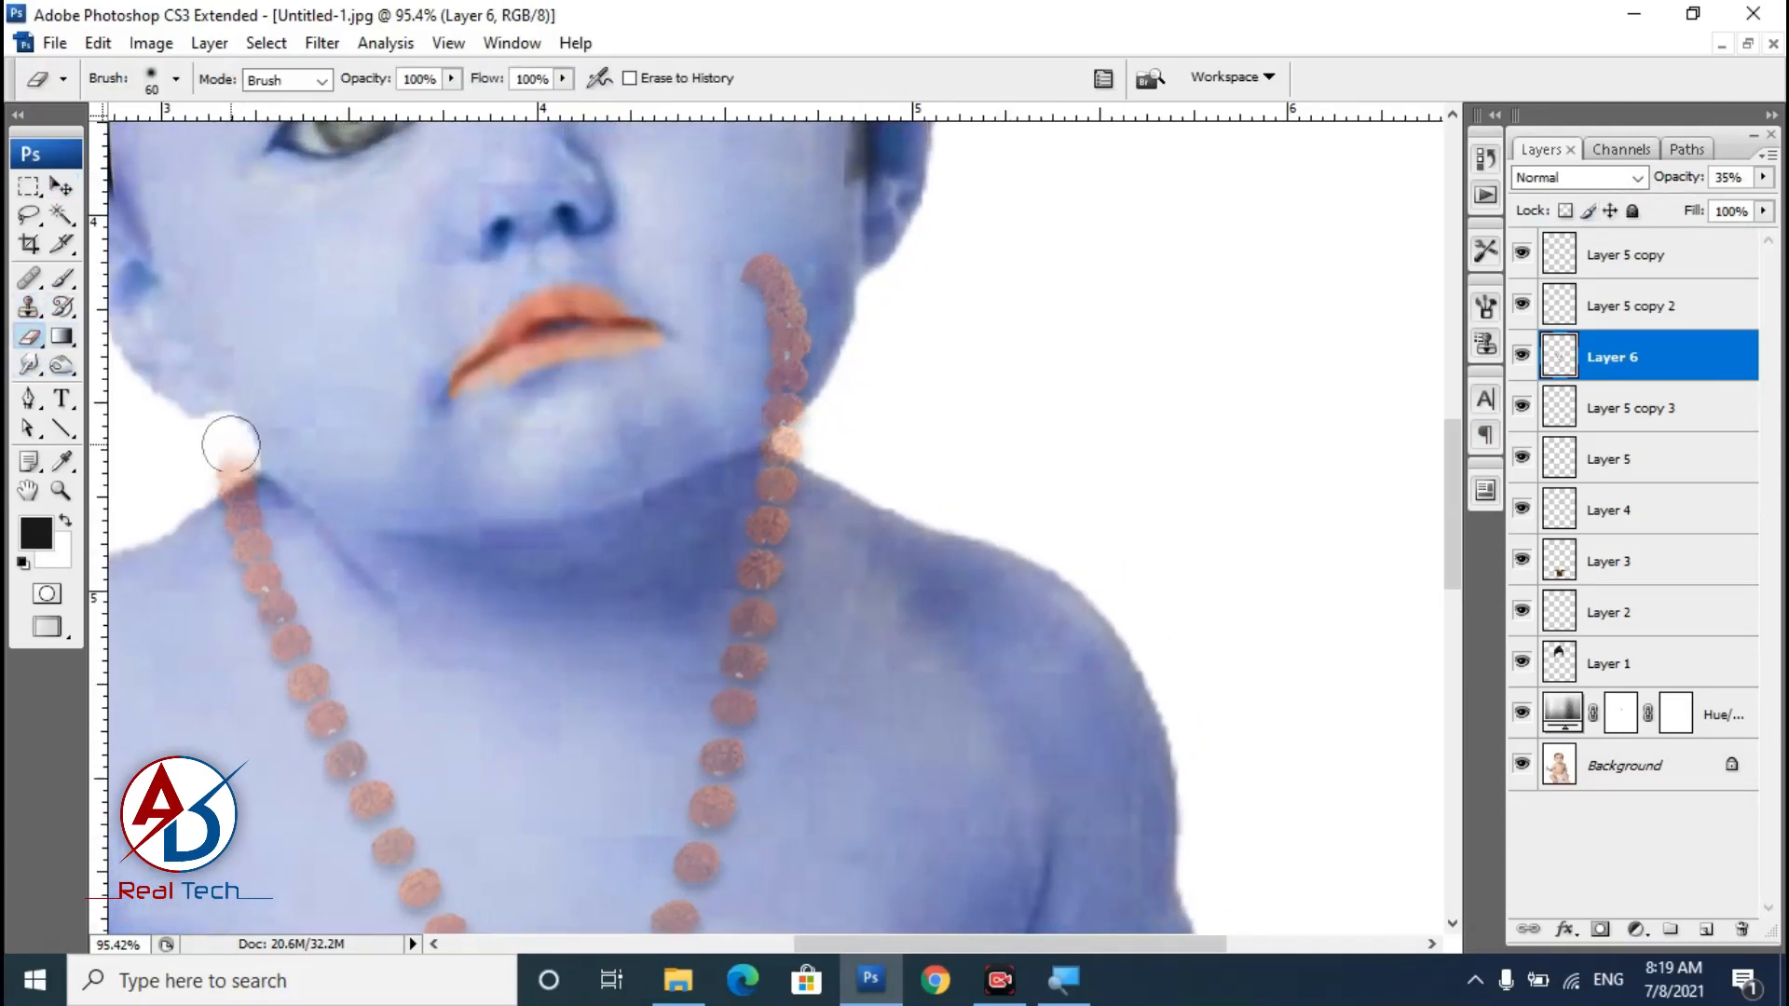
left_click_drag(742, 556, 683, 592)
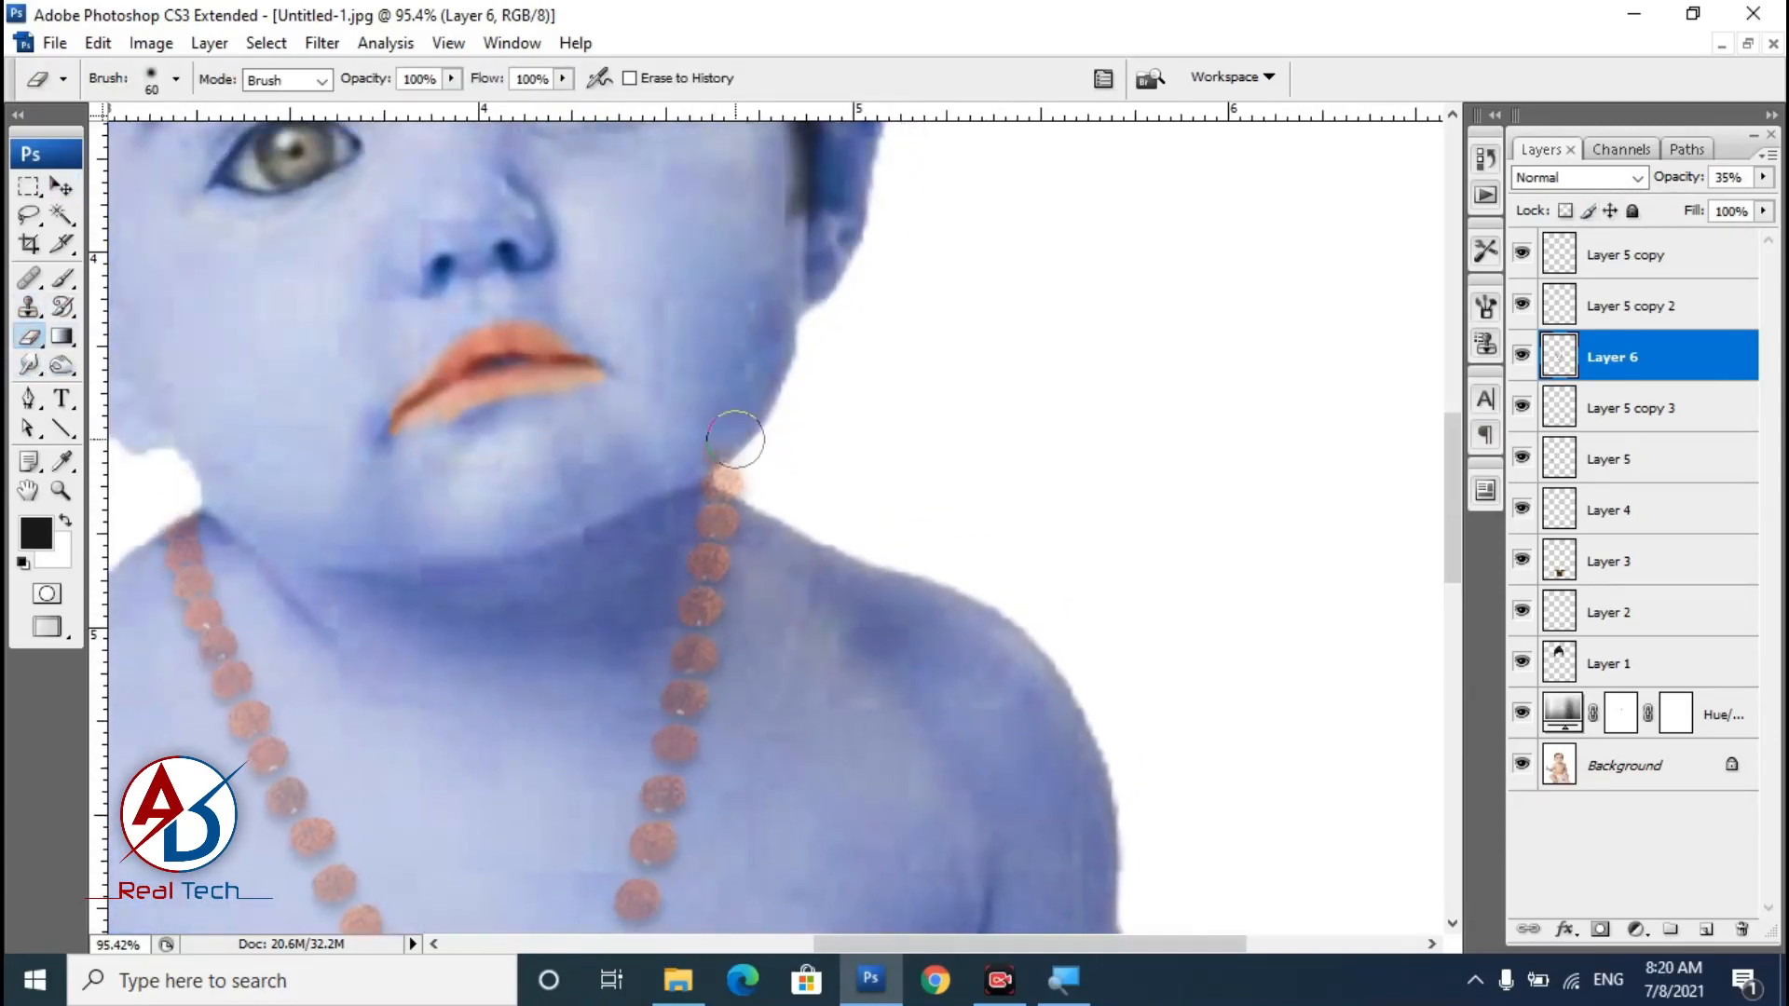
scroll(787, 563, "down", 6)
scroll(787, 567, "up", 1)
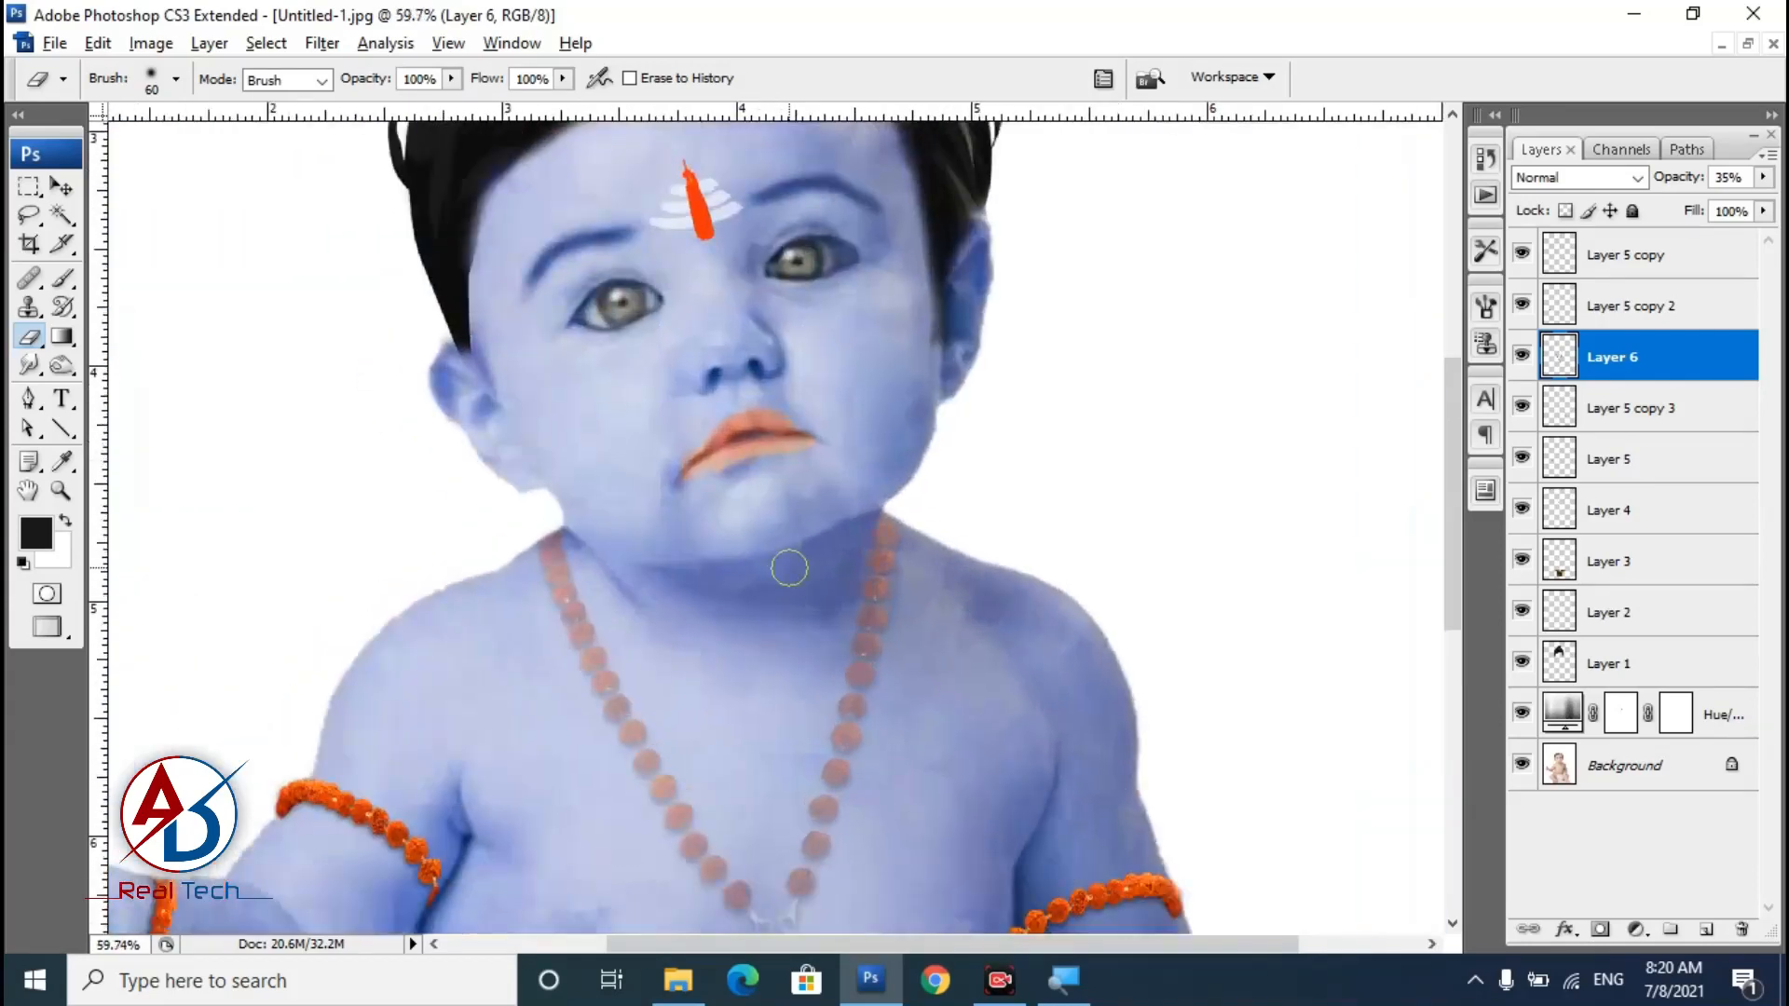
Restore the necklace layer's opacity to 100%.
left_click(62, 188)
left_click_drag(1664, 185, 1727, 210)
scroll(857, 608, "down", 10)
scroll(841, 601, "up", 2)
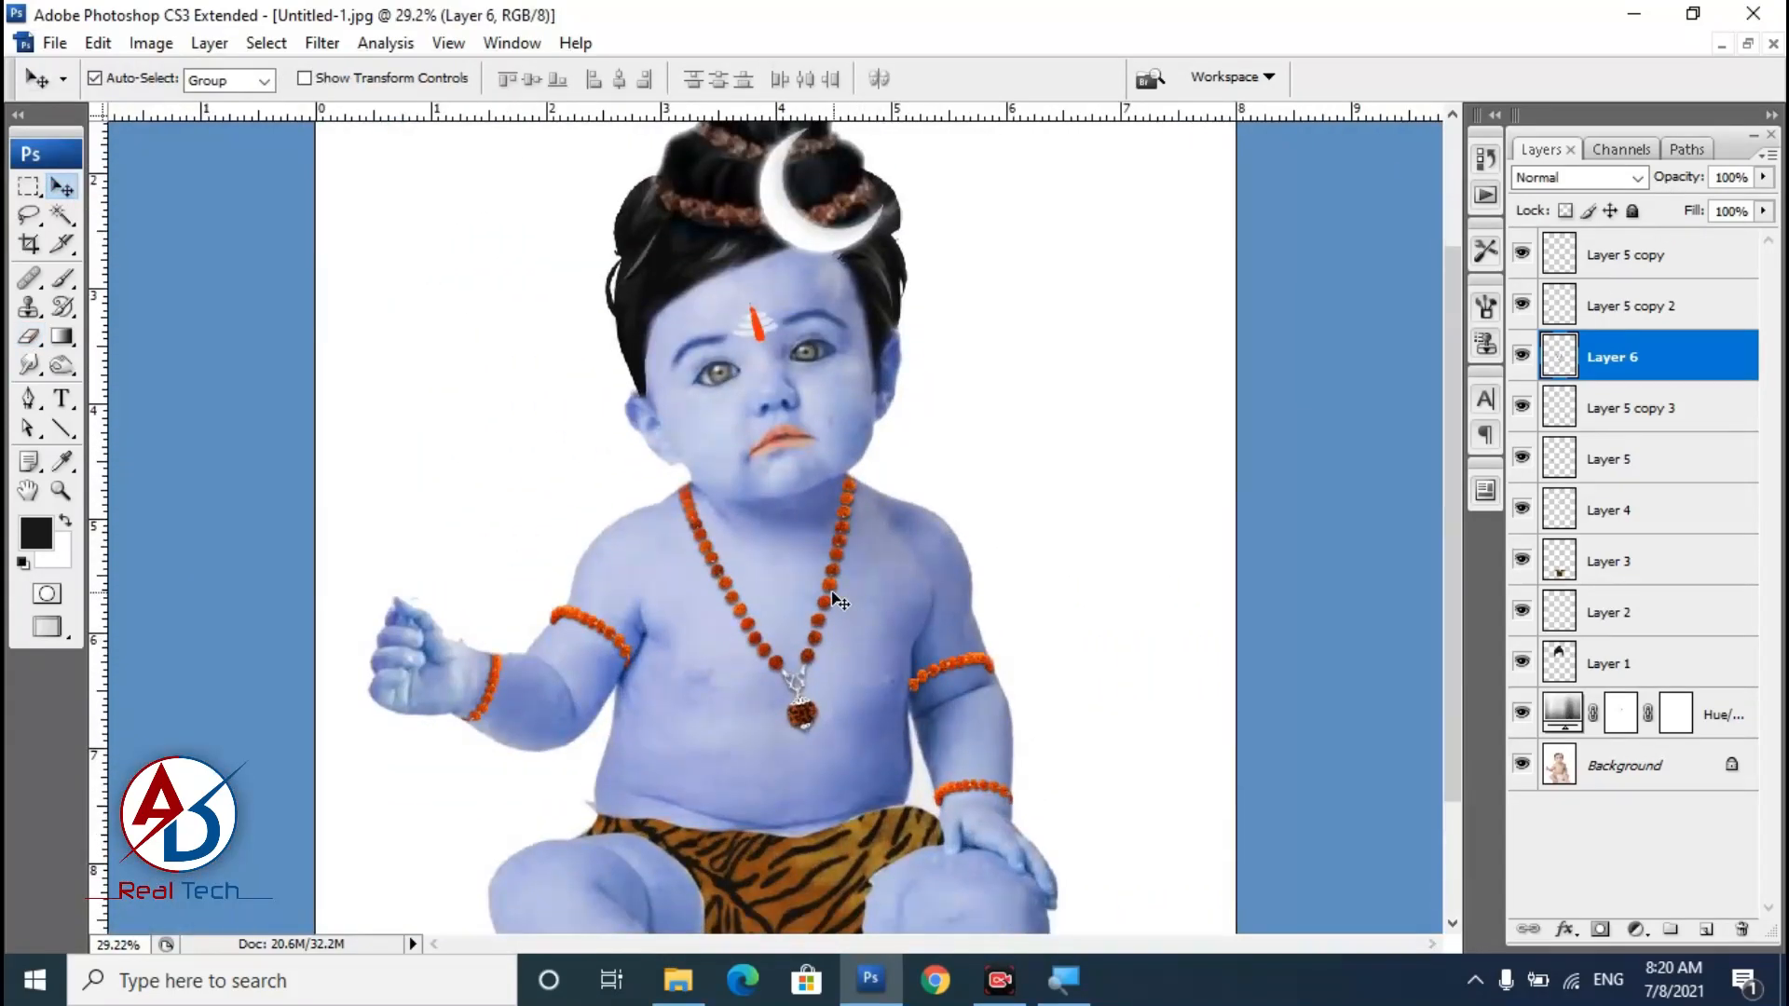
Transform the necklace to about 97.7% width, 102.1% height and 2.1 degrees rotation, centring it on the chest.
scroll(843, 611, "down", 7)
scroll(845, 620, "up", 6)
key("ctrl+t")
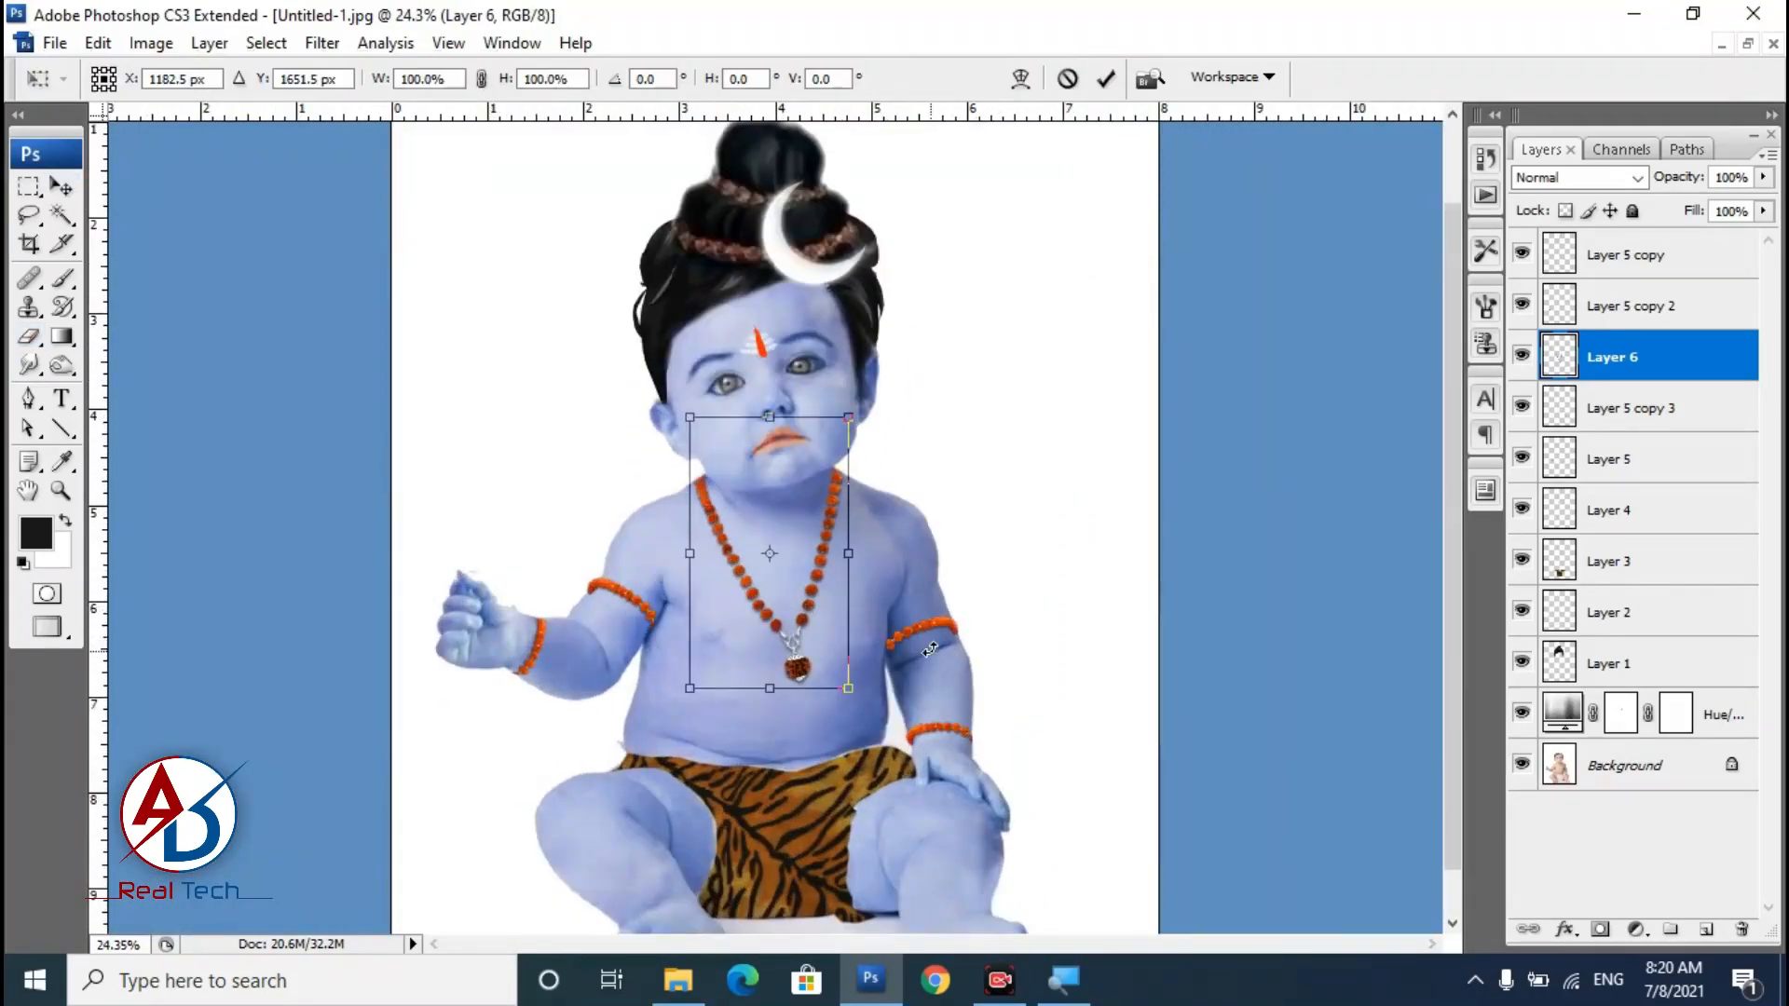
scroll(841, 621, "up", 4)
left_click_drag(880, 673, 880, 687)
left_click_drag(917, 213, 820, 376)
left_click_drag(922, 709, 909, 704)
left_click_drag(818, 642, 828, 435)
Nudge the necklace up to about Y 1614.6 px, enlarge it slightly and apply the transformation.
key("Down")
key("Down")
key("Down")
key("Down")
key("Down")
key("Down")
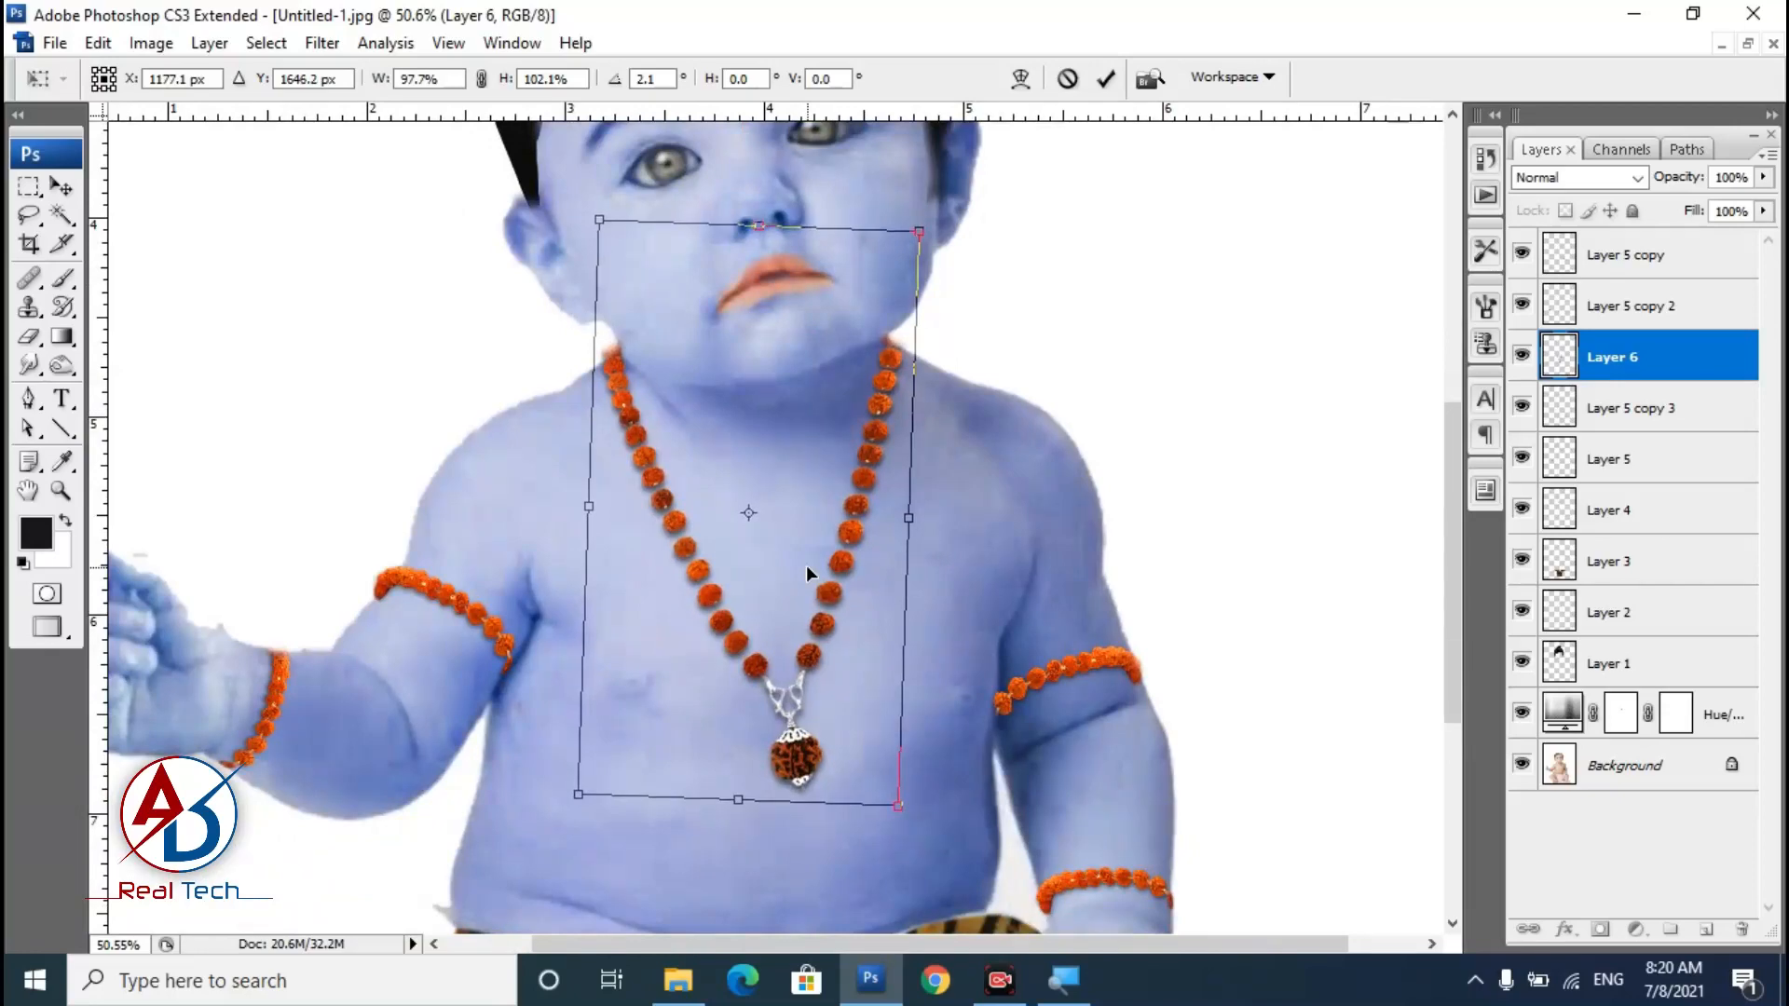
key("Up")
key("Up")
key("Up")
key("Up")
key("Up")
key("Up")
key("Up")
key("Up")
key("Up")
key("Up")
key("Up")
key("Up")
key("Up")
key("Up")
key("Up")
key("Up")
key("Up")
key("Up")
key("Up")
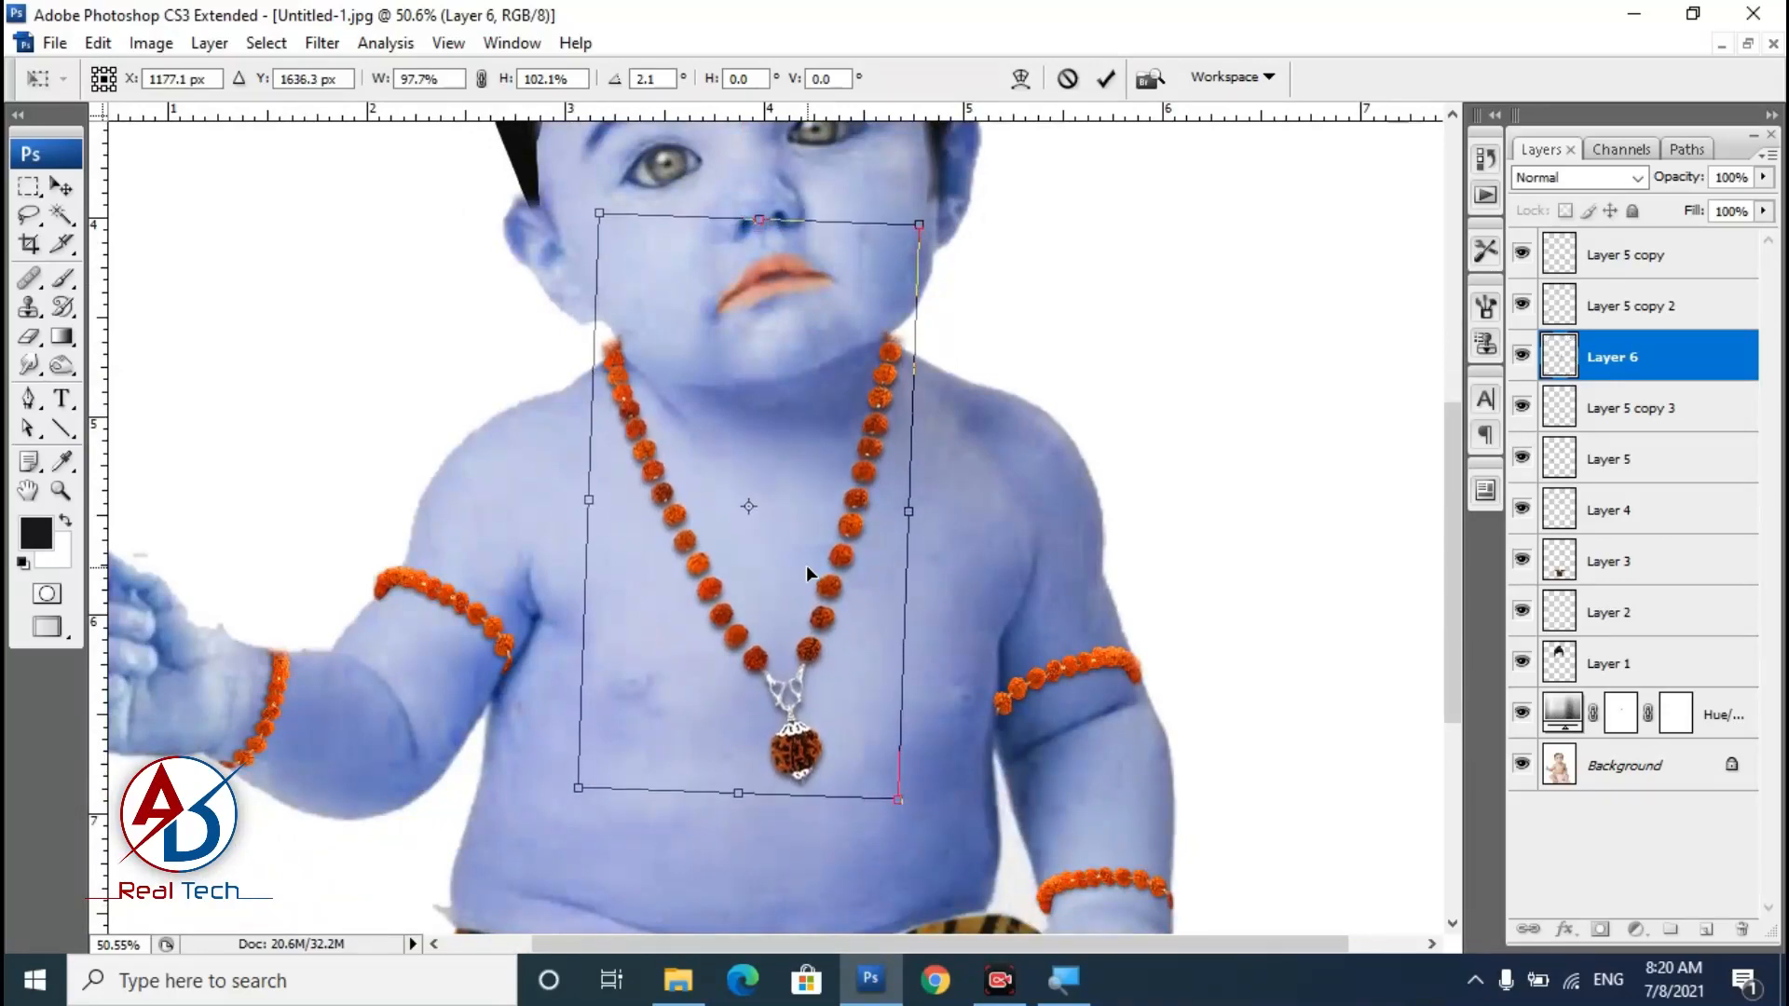
key("Up")
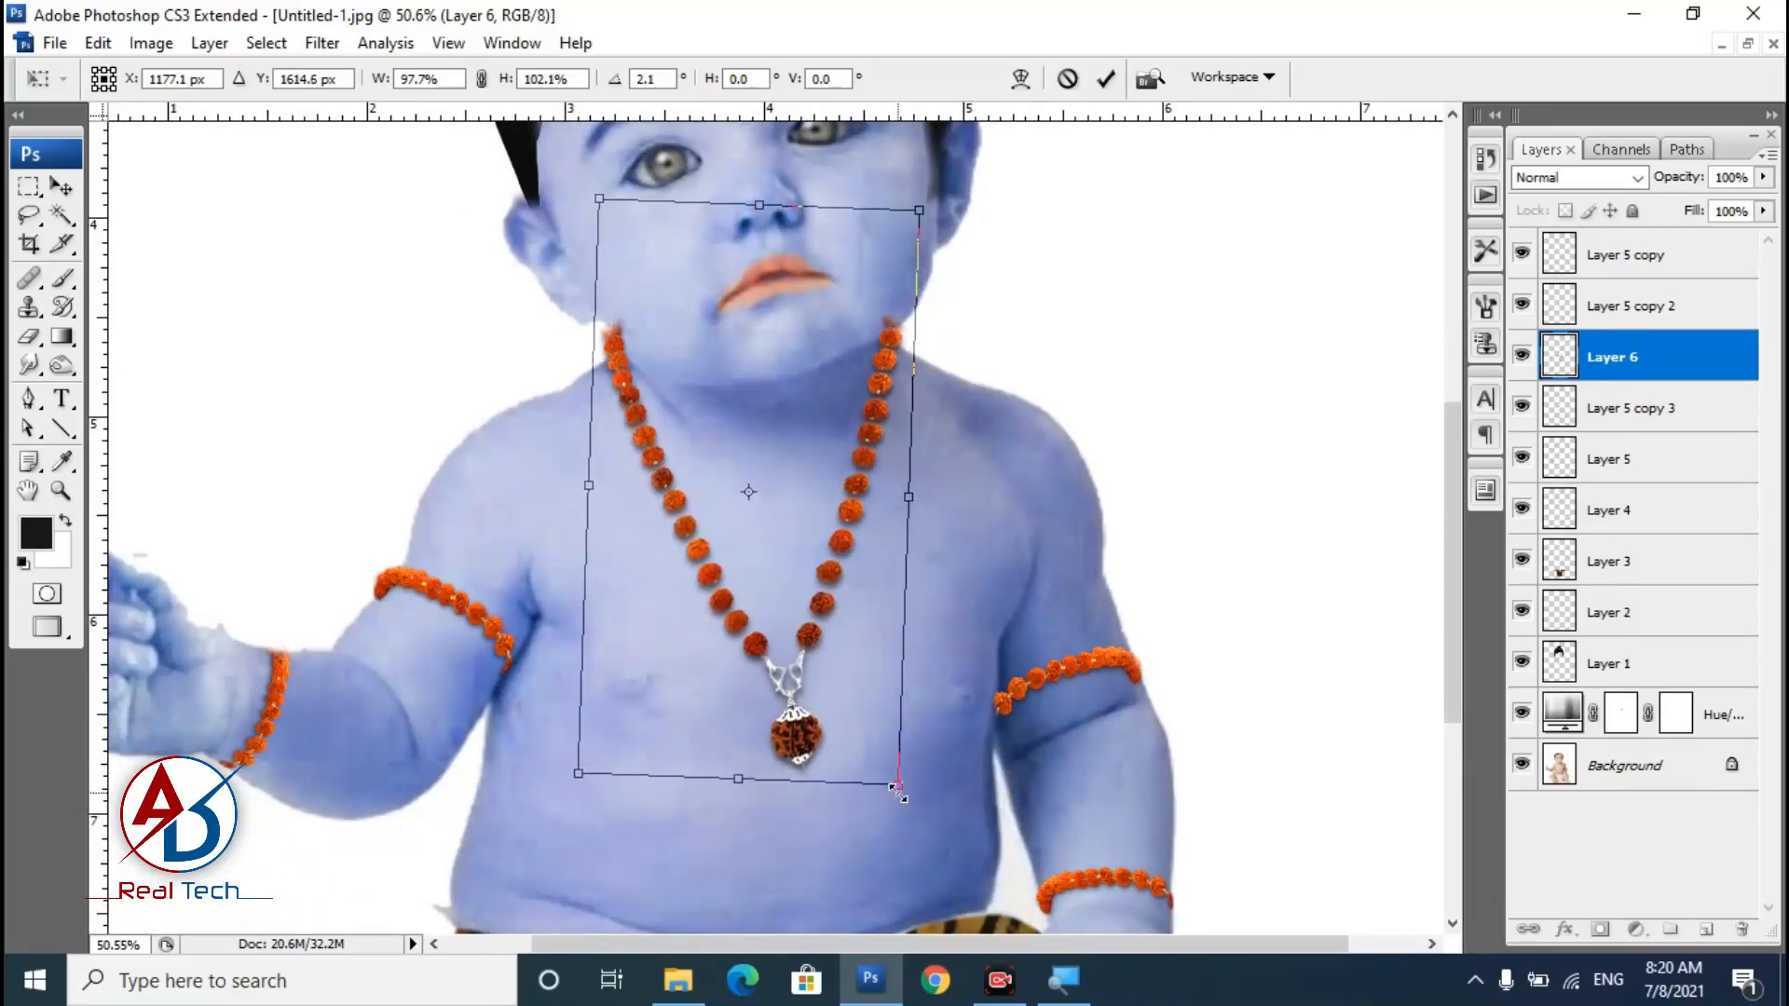
left_click_drag(899, 792, 911, 802)
key("Return")
Set the necklace layer to 35% opacity and erase the bead remnants along both sides of the neck.
scroll(803, 707, "up", 3)
scroll(802, 706, "up", 2)
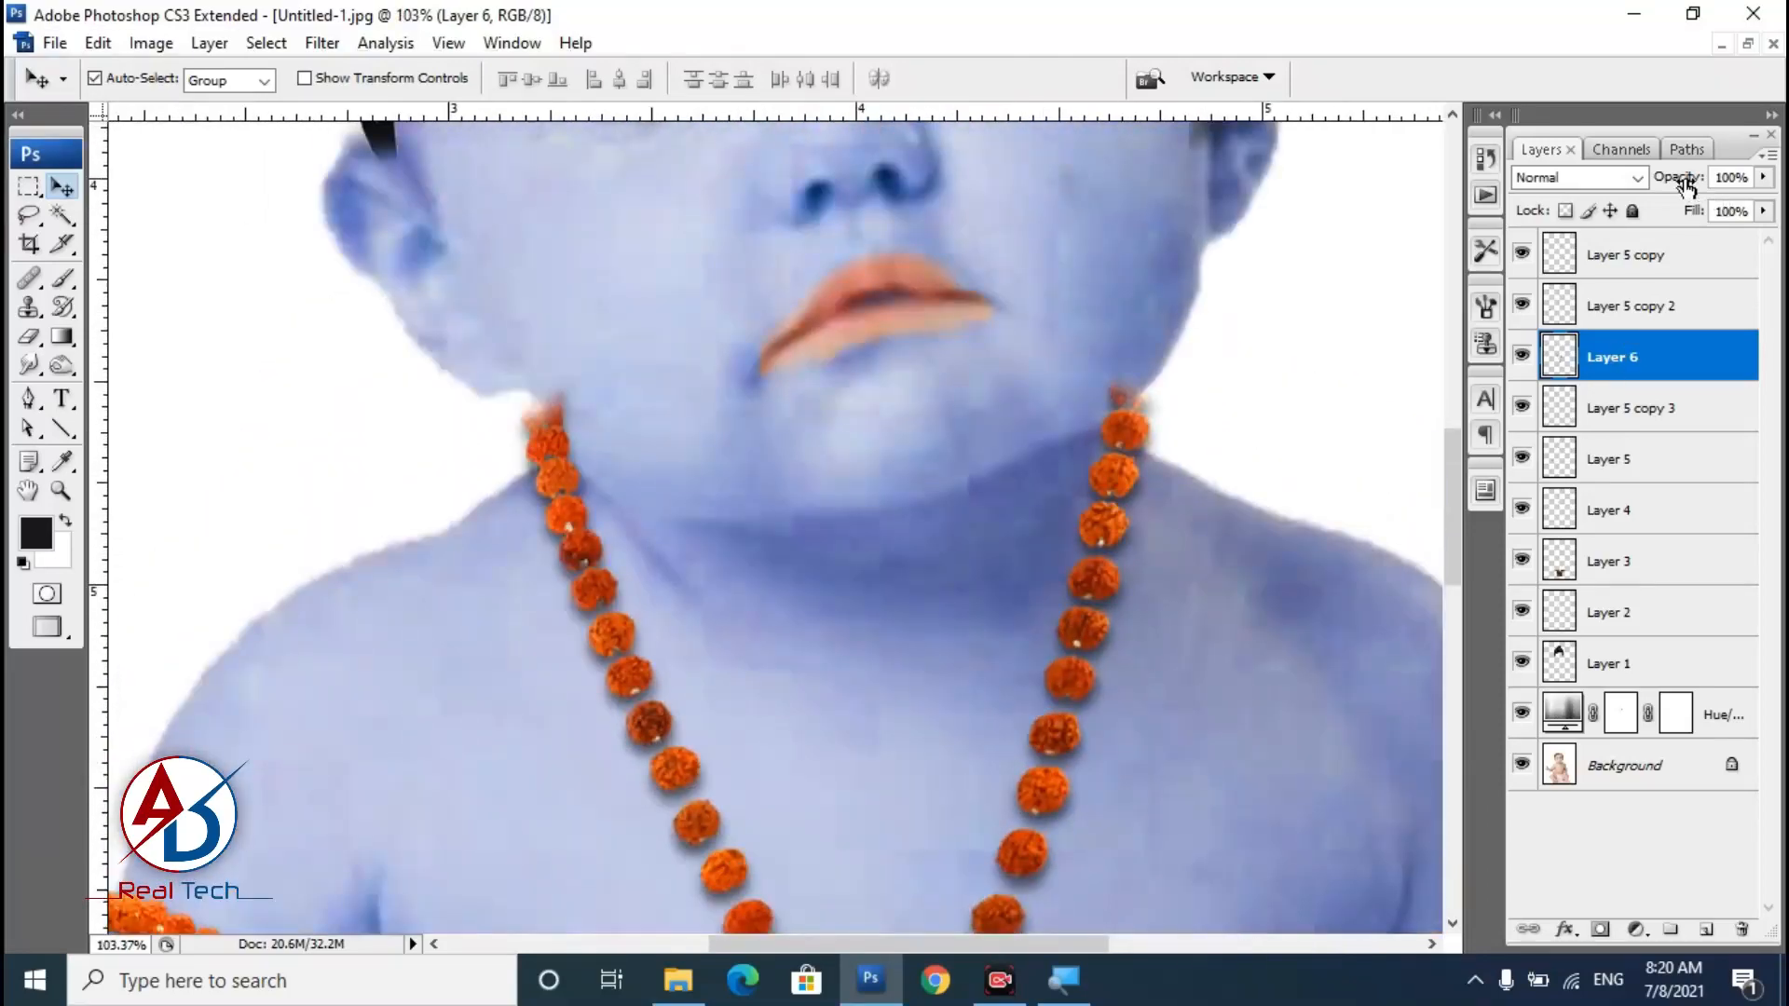
left_click_drag(1686, 185, 1626, 184)
key("e")
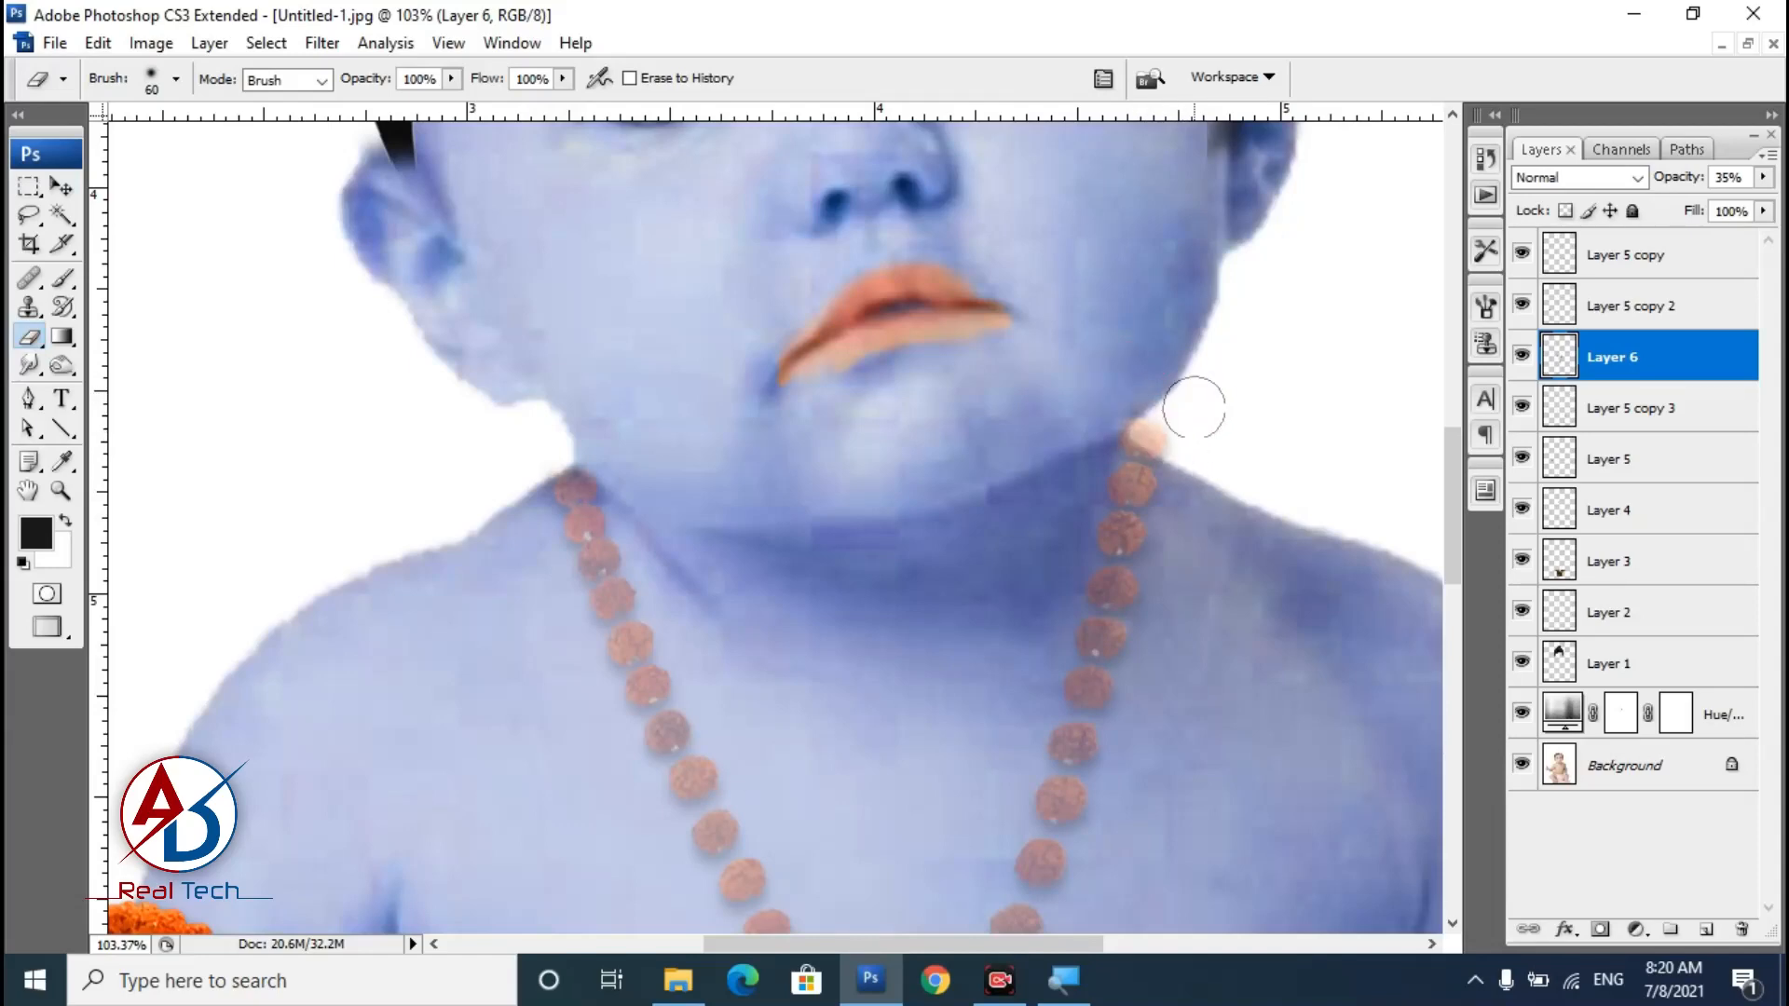
scroll(996, 429, "down", 3)
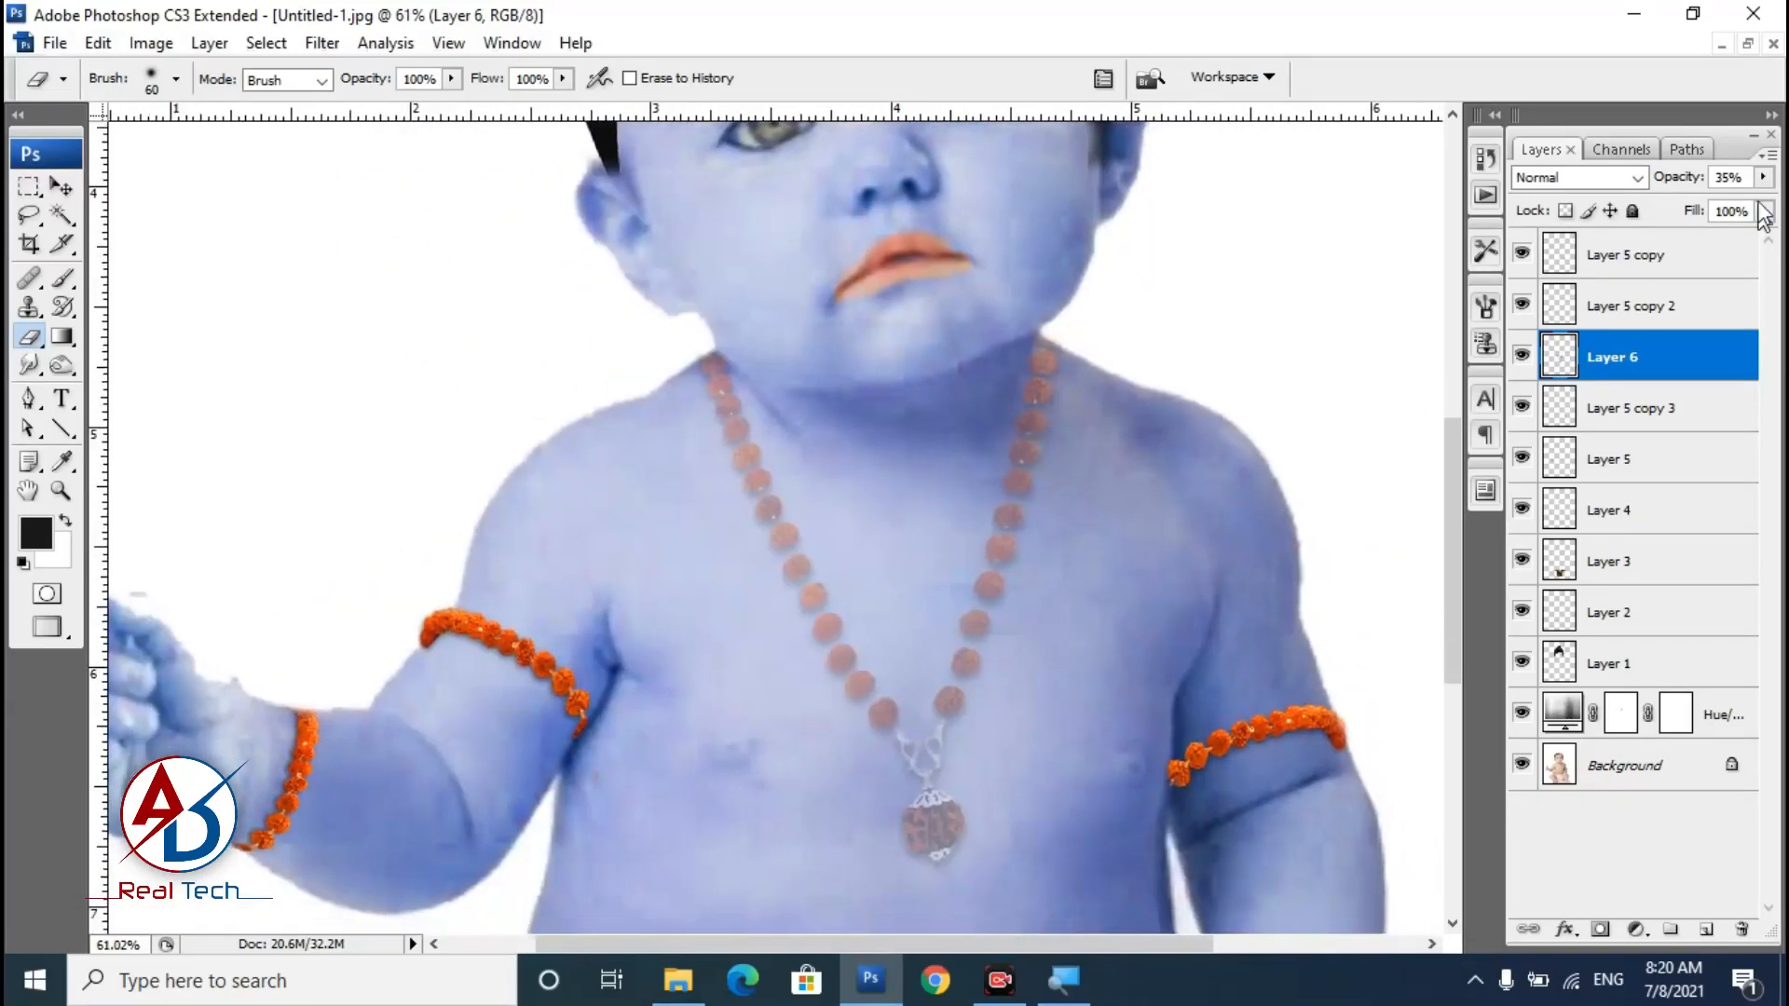
Return the trimmed necklace's layer opacity to 100%.
left_click_drag(1694, 183, 1761, 186)
scroll(865, 545, "down", 6)
scroll(876, 503, "up", 2)
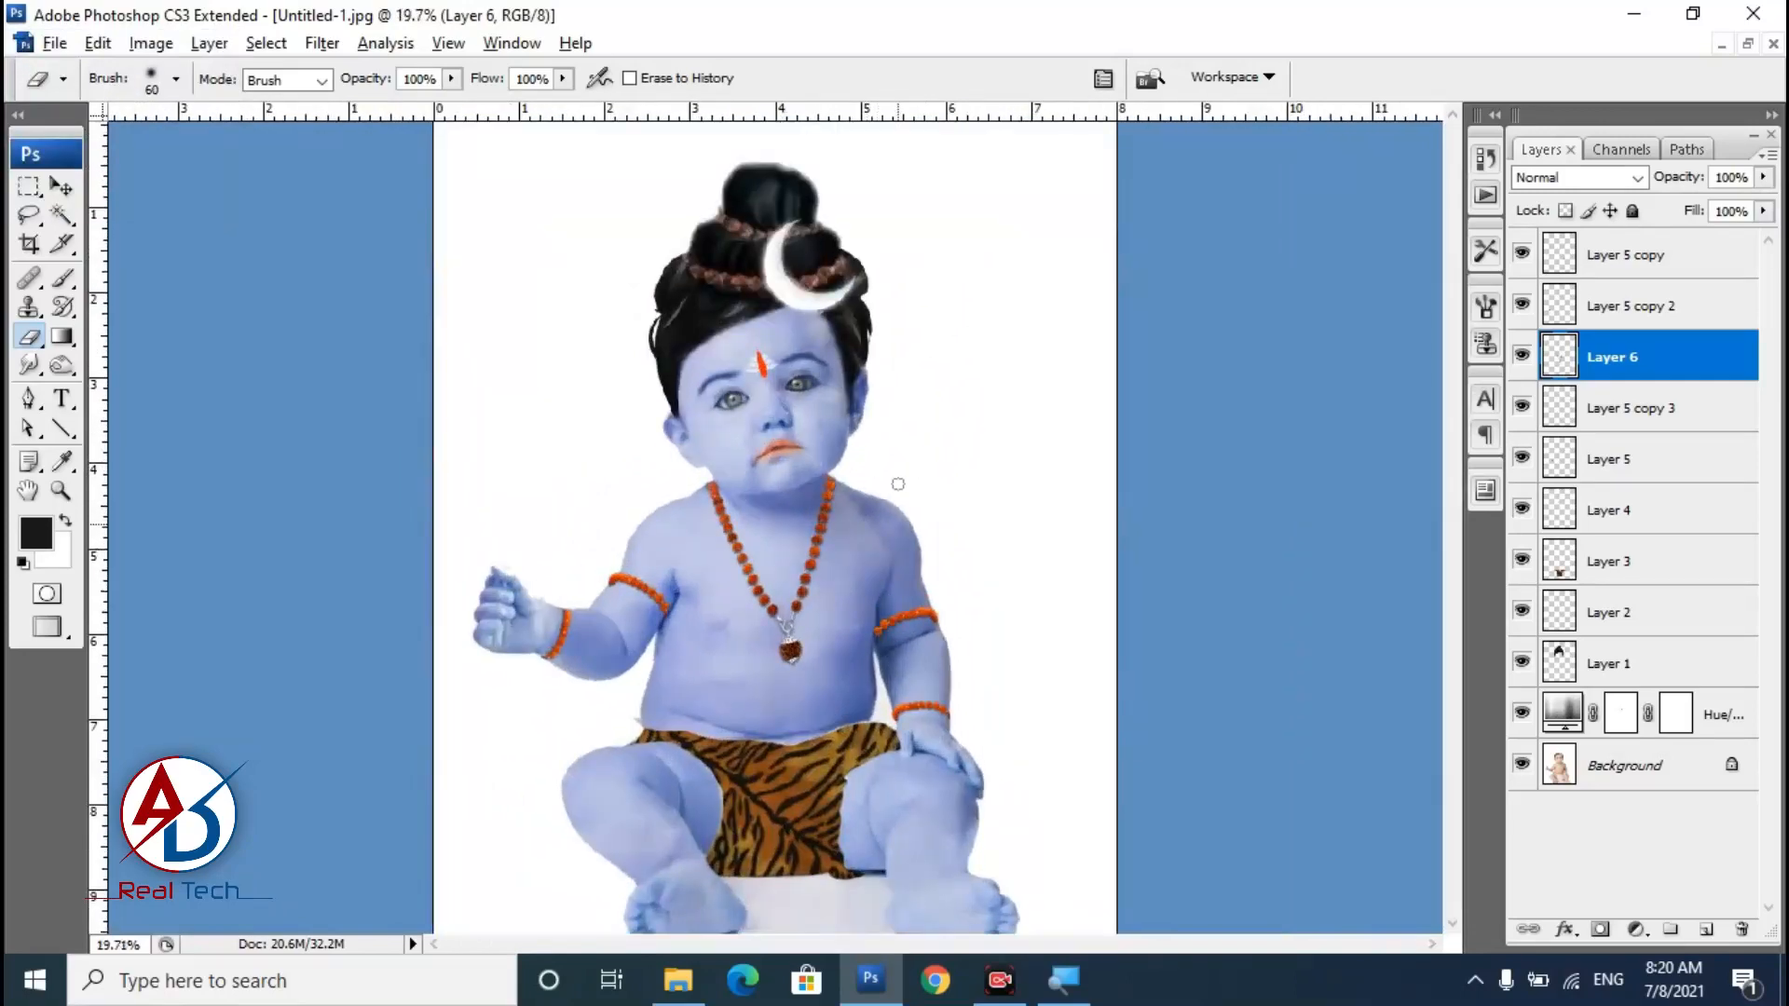
Bring the golden trident image PngItem_2474235 from the lord shiva folder in File Explorer into the Photoshop portrait.
scroll(920, 488, "down", 1)
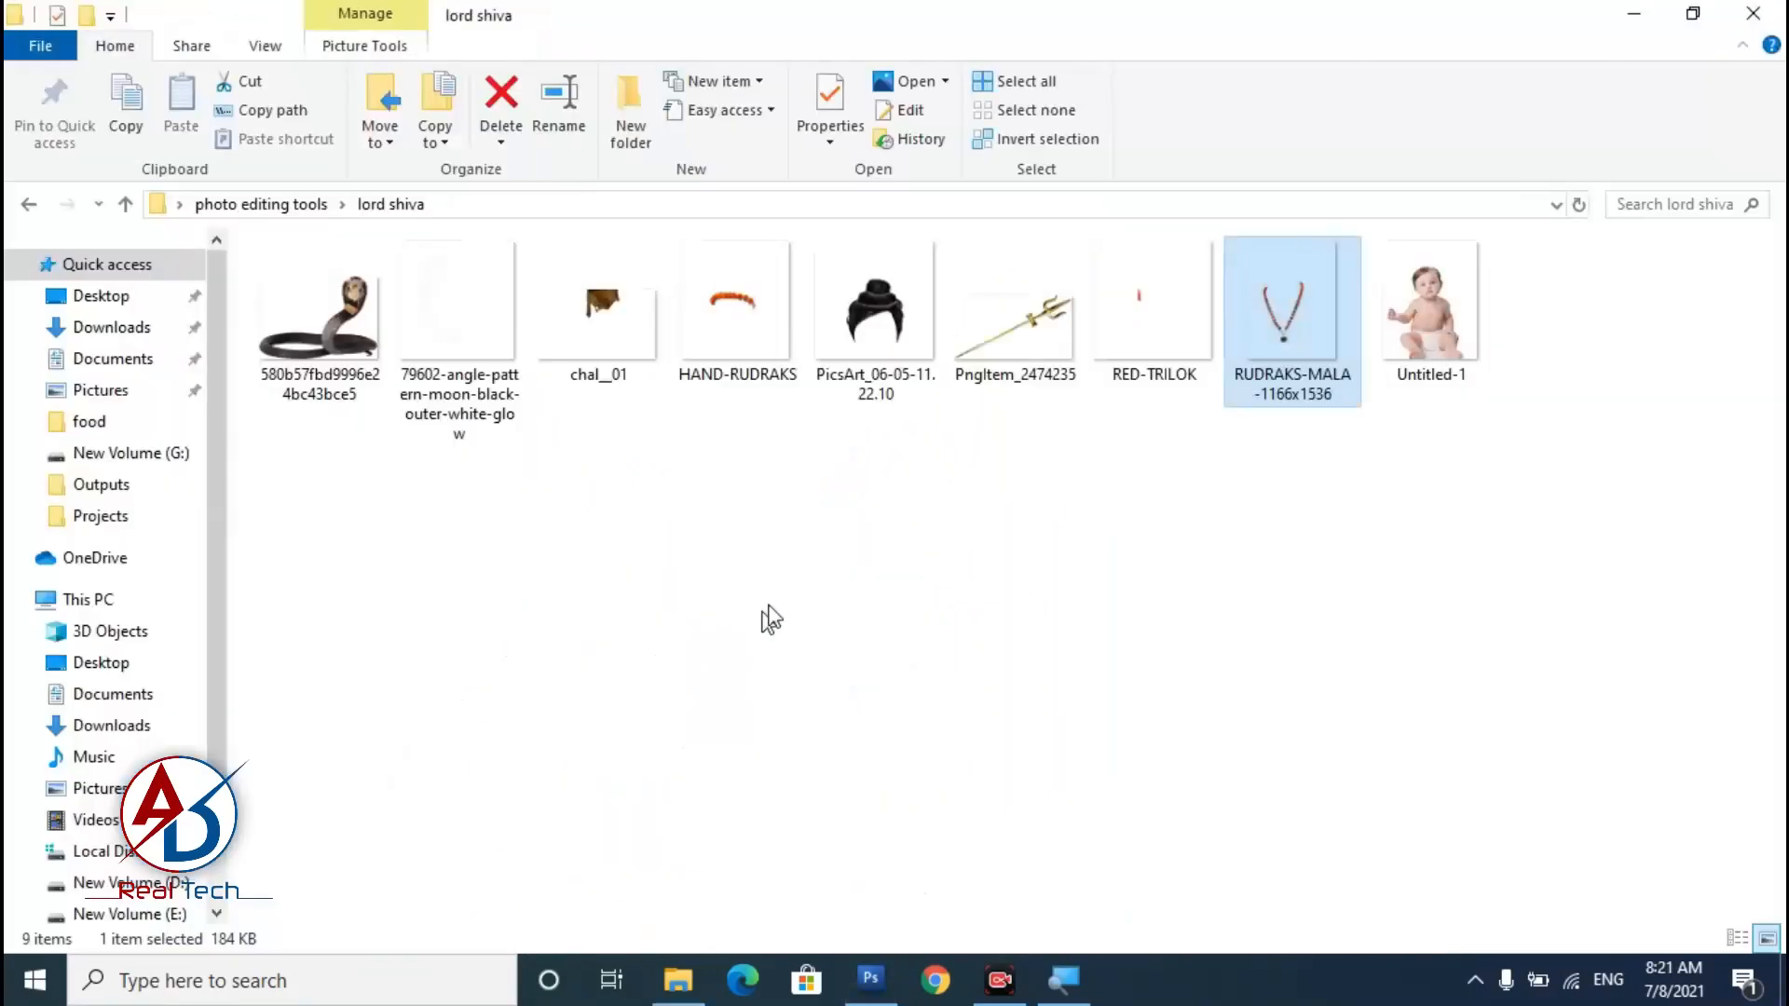
left_click(1011, 335)
left_click_drag(1011, 335, 659, 451)
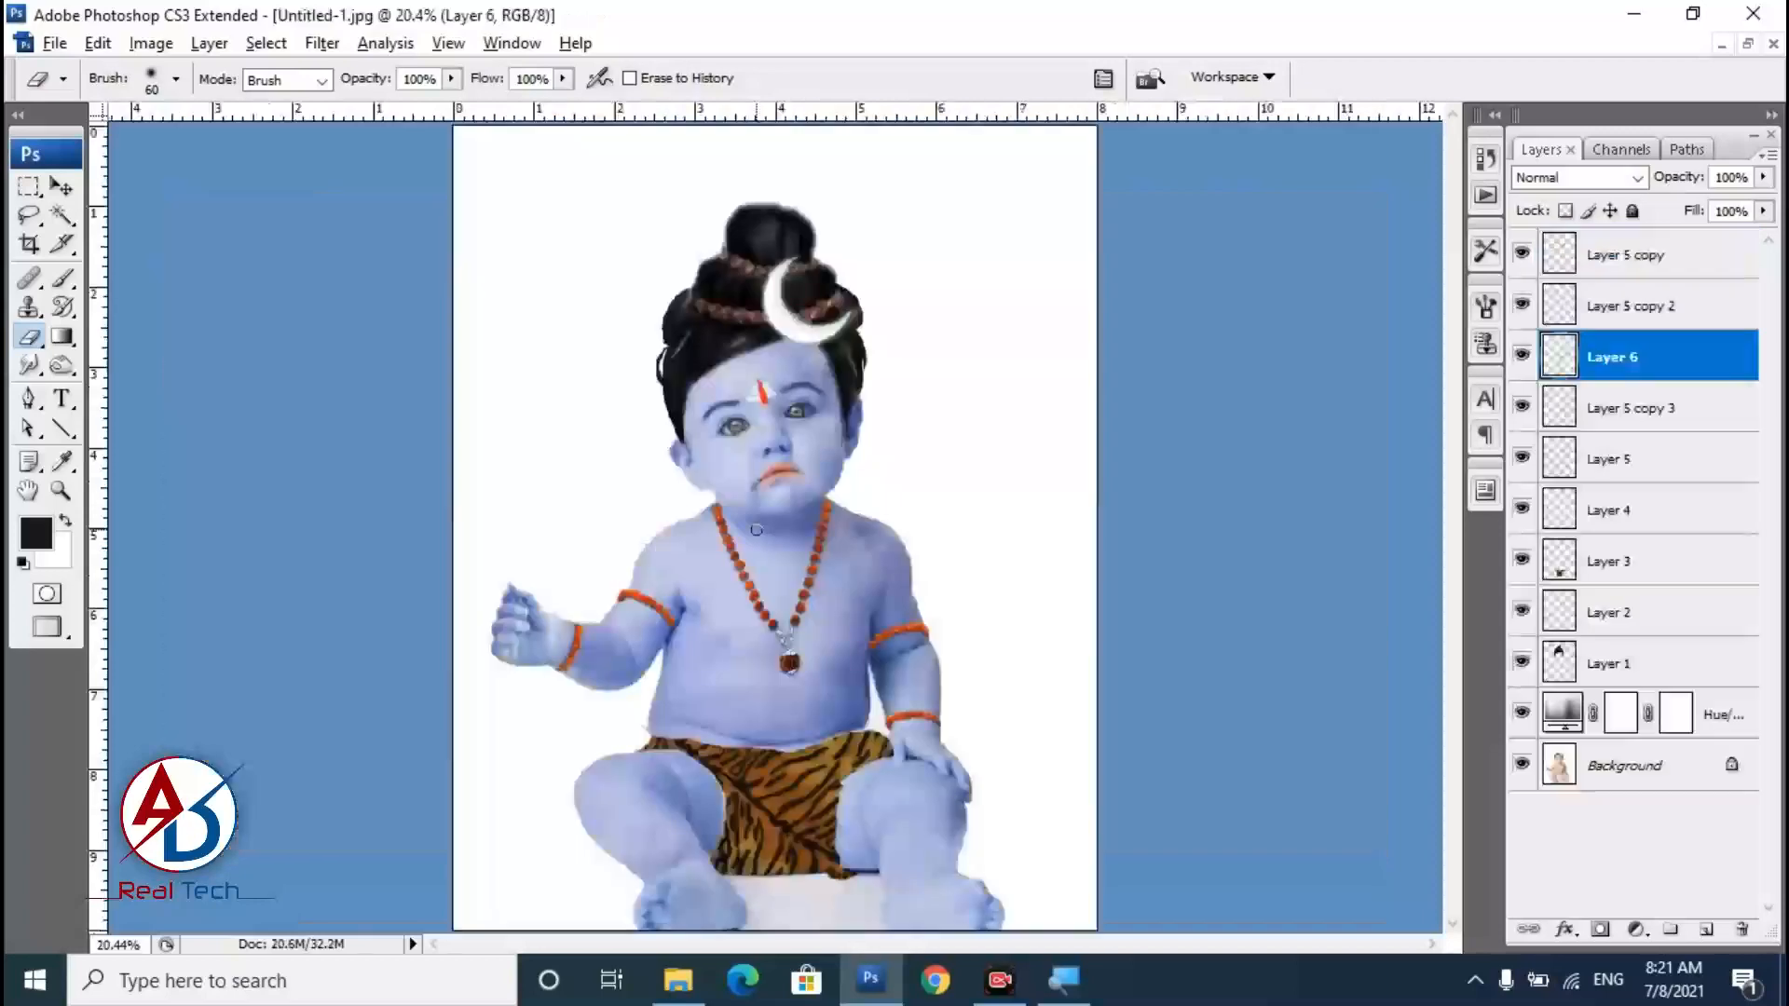
key("ctrl+v")
Rotate the trident to -66.1°, scale it to 149.6% and stand it over the raised hand at about X 216.6 px, Y 1693.4 px.
key("ctrl+t")
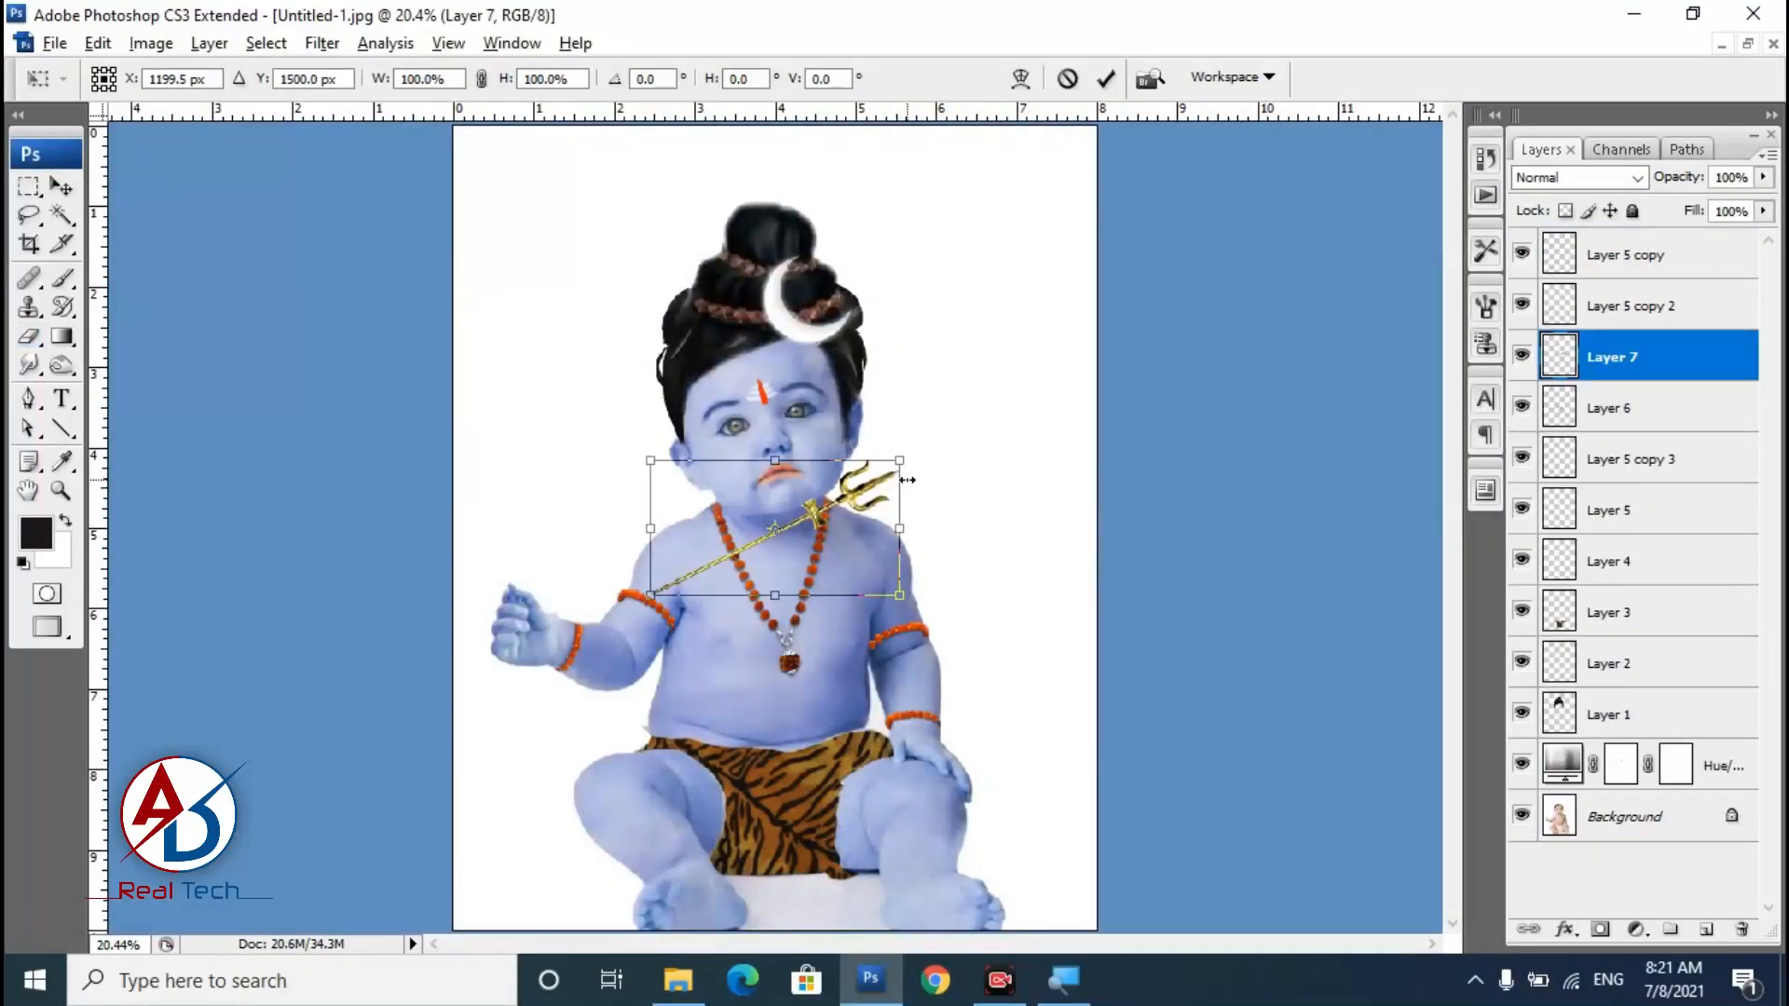
left_click_drag(993, 511, 845, 320)
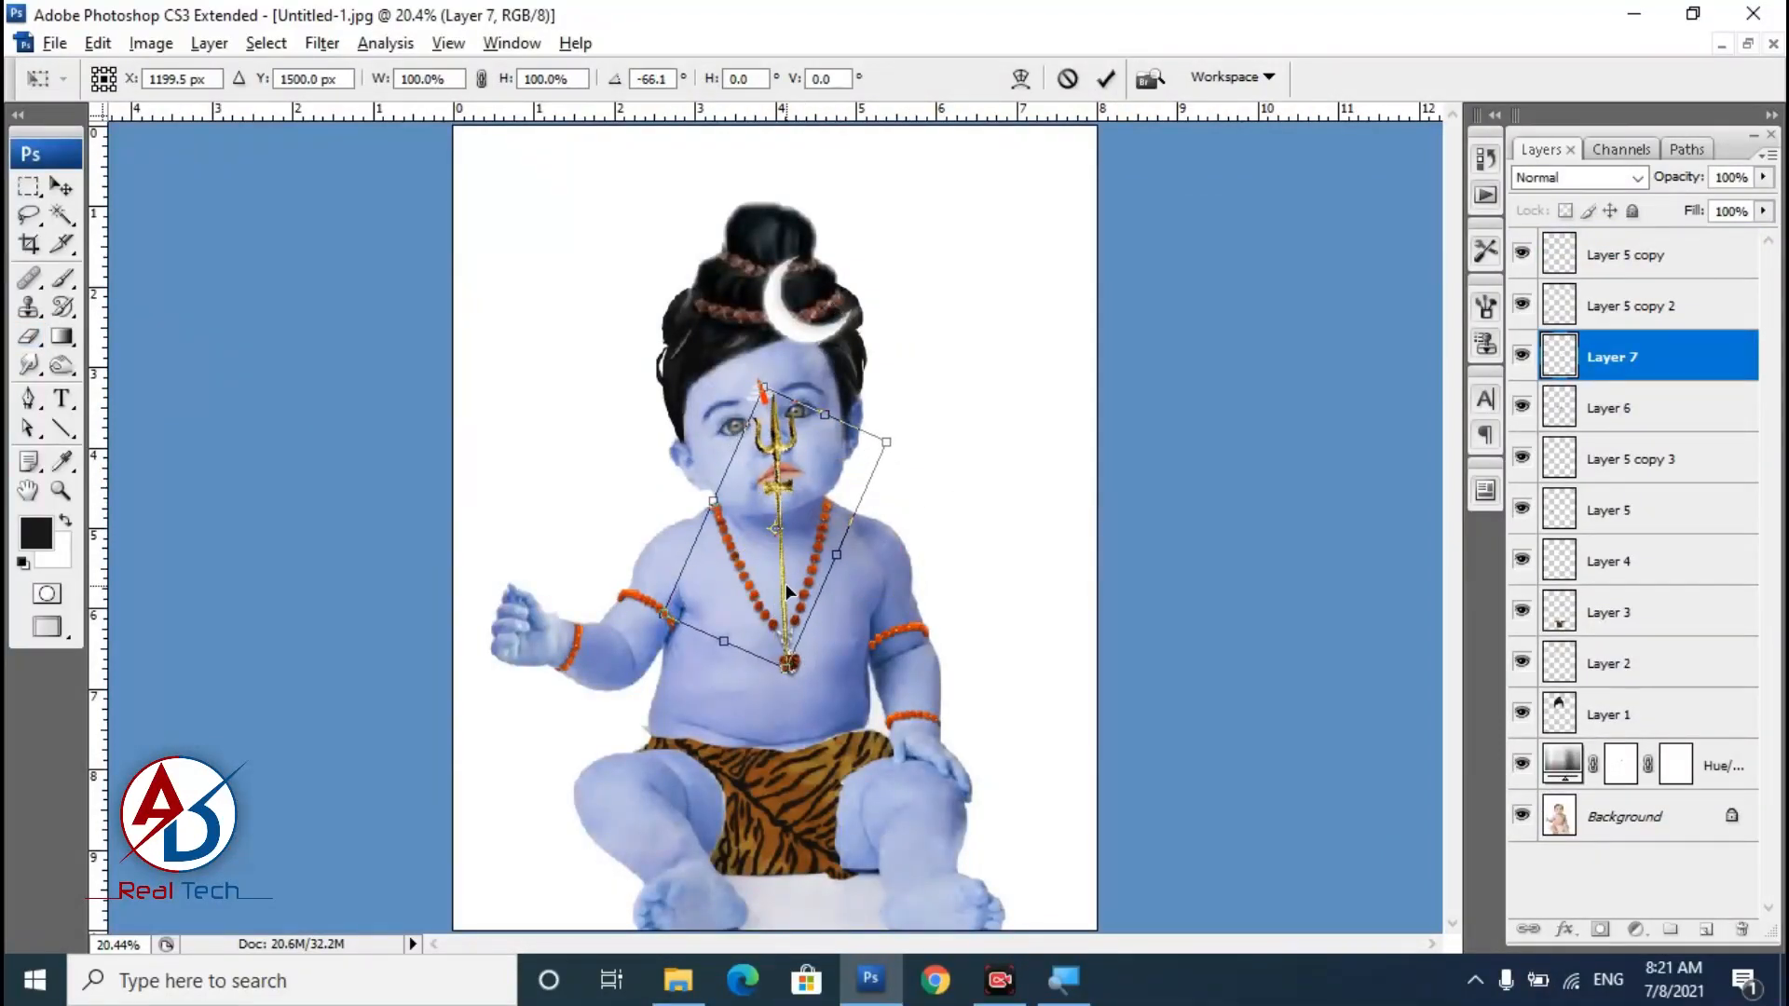
left_click_drag(752, 594, 531, 688)
left_click_drag(642, 534, 728, 422)
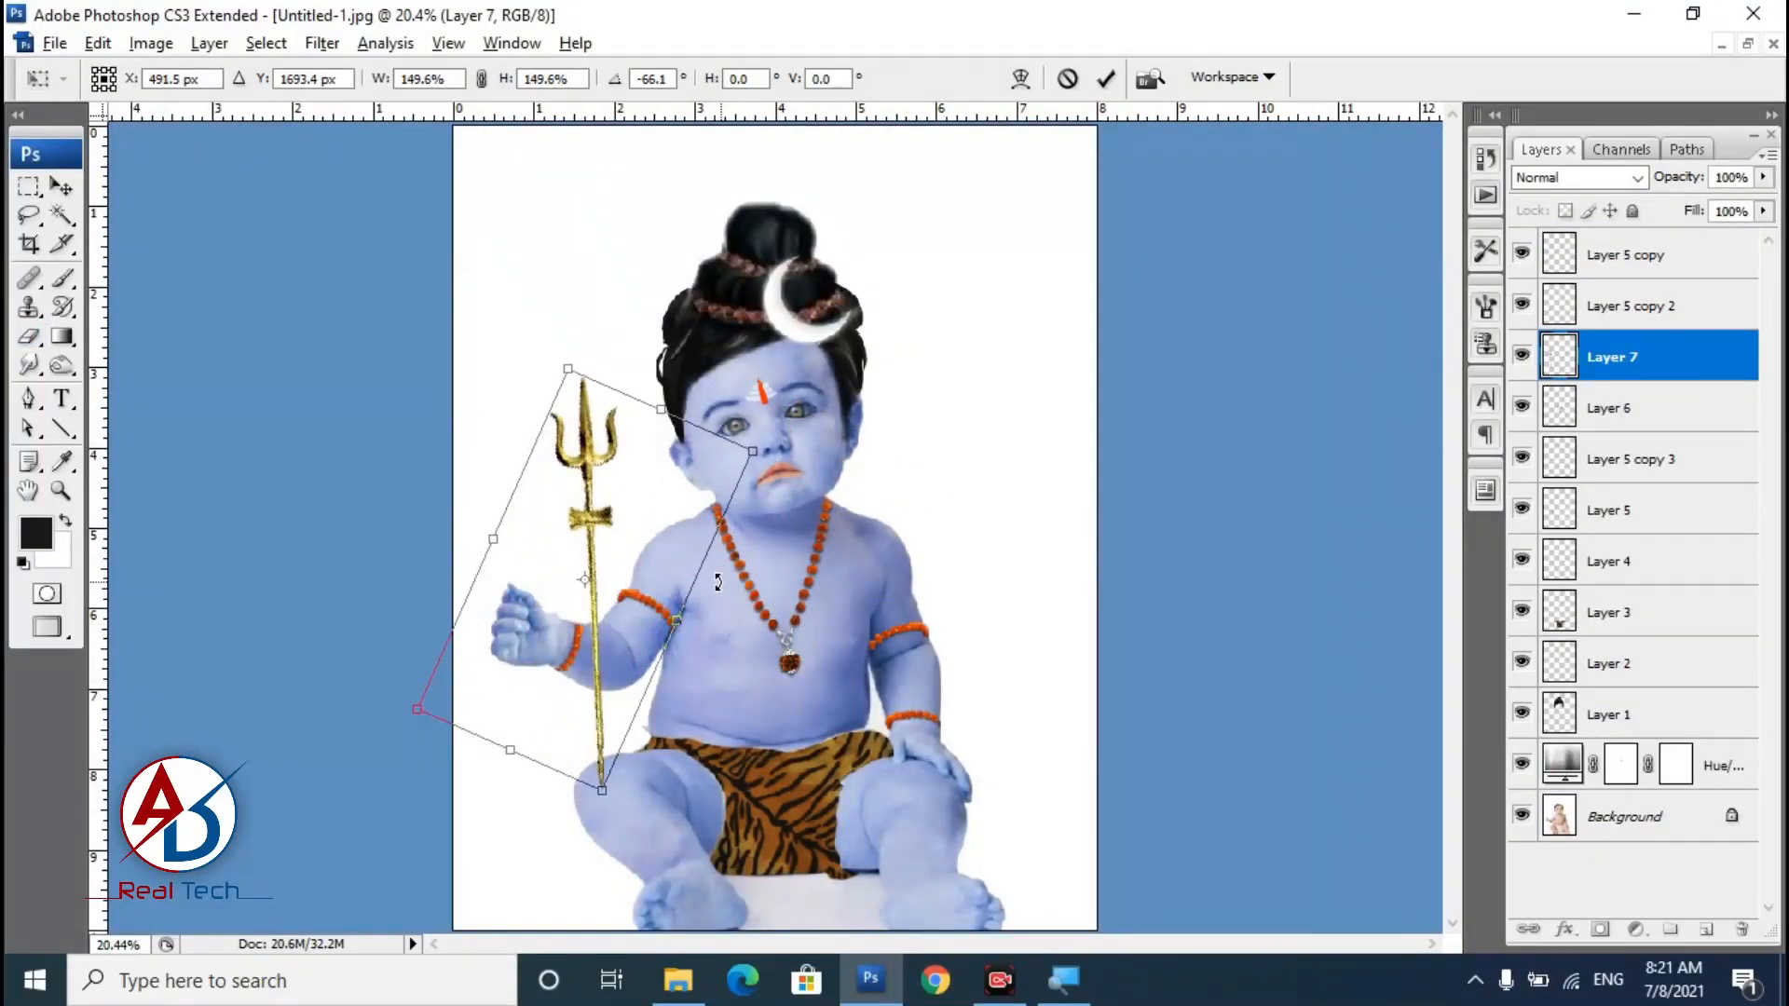
left_click_drag(577, 655, 506, 657)
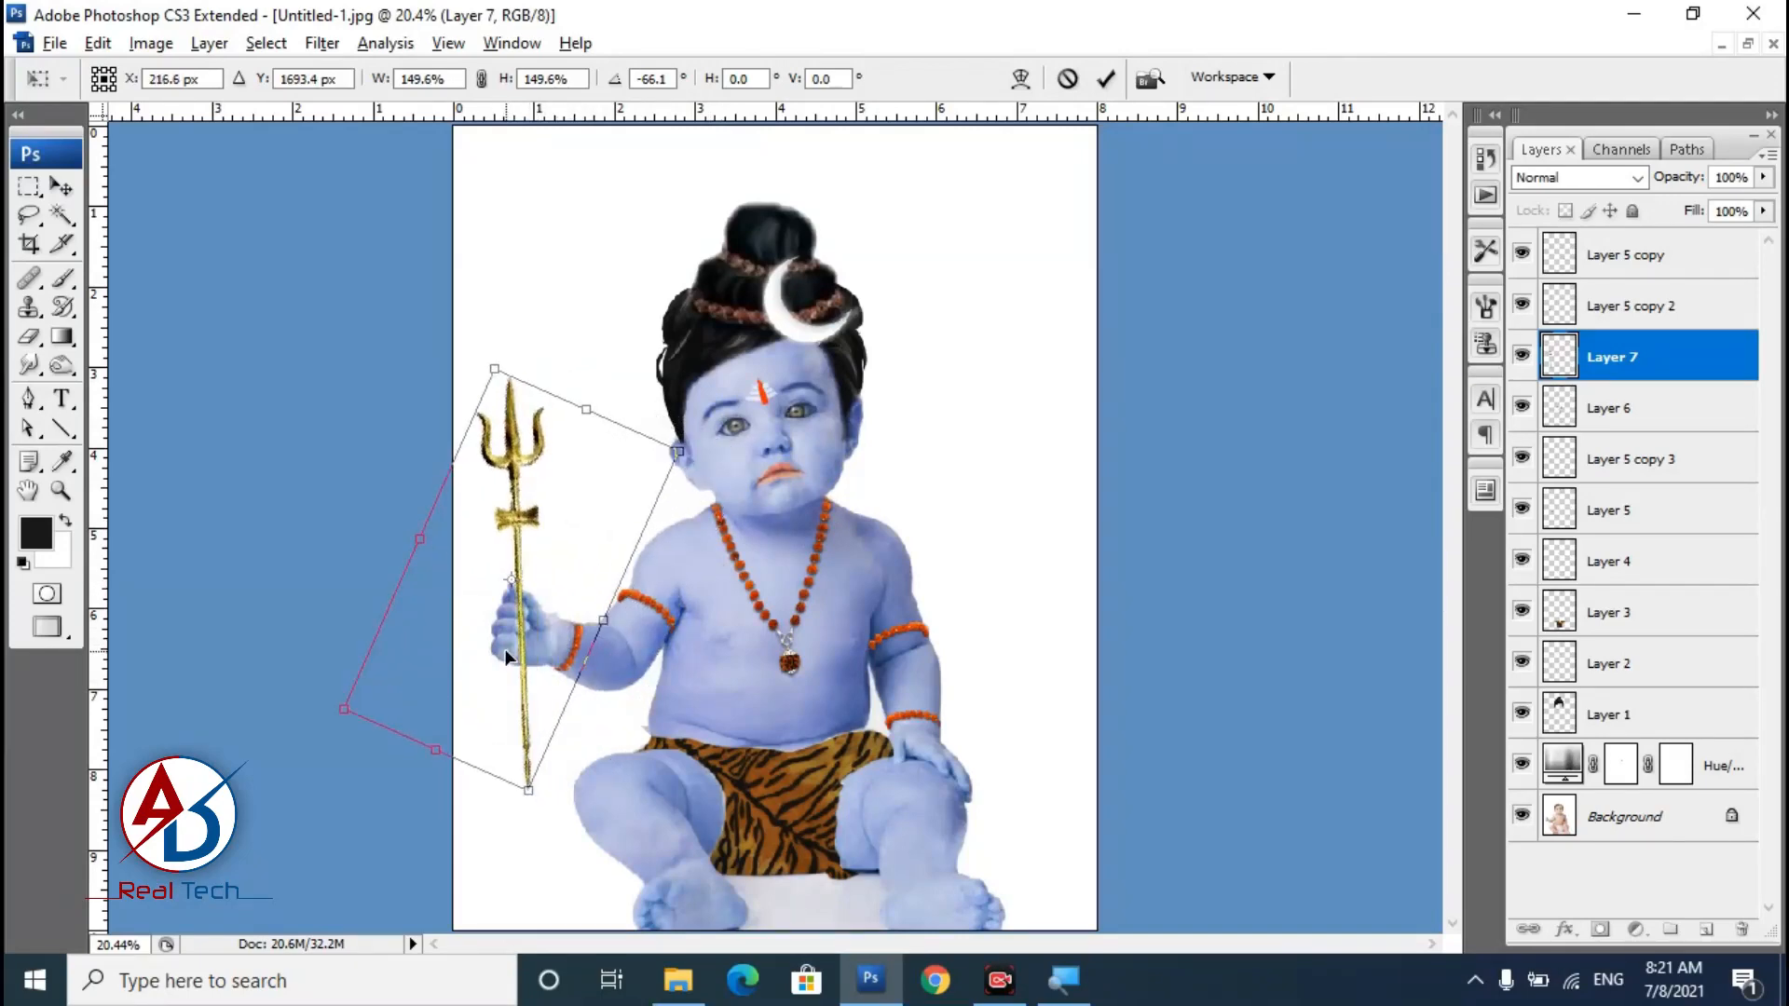
Enlarge the trident slightly more and apply the transformation.
scroll(706, 603, "down", 3)
scroll(671, 625, "up", 6)
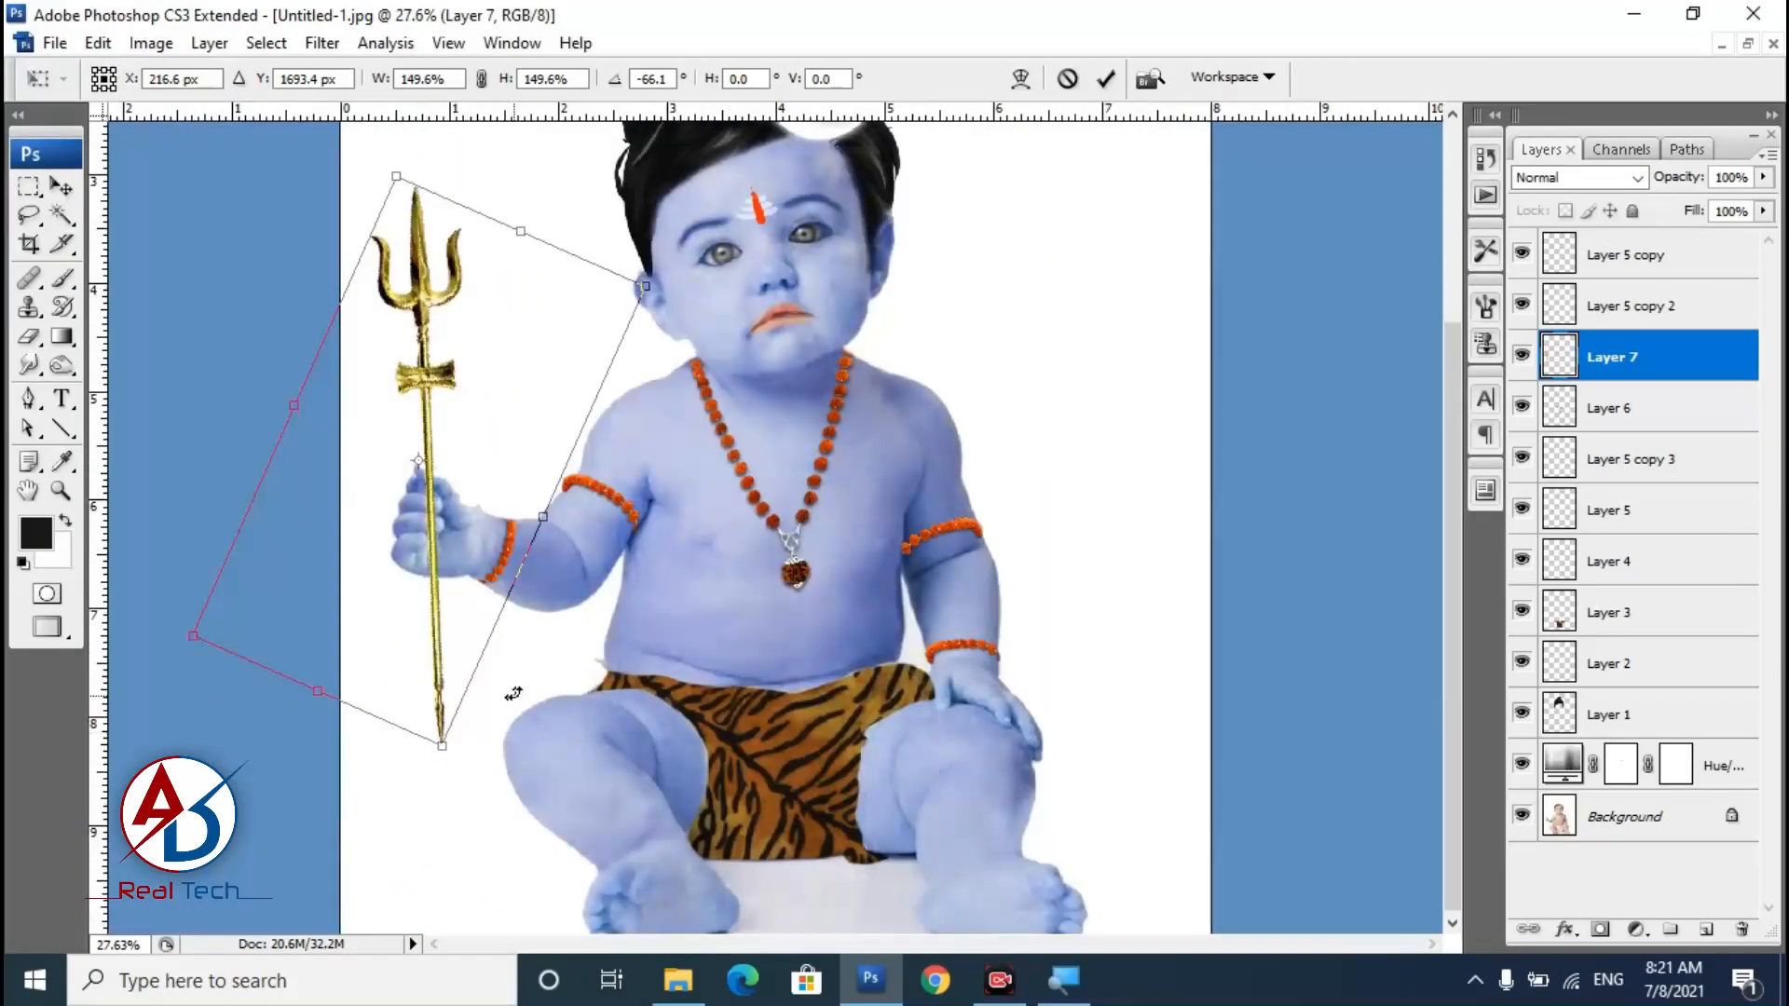
left_click_drag(650, 285, 691, 233)
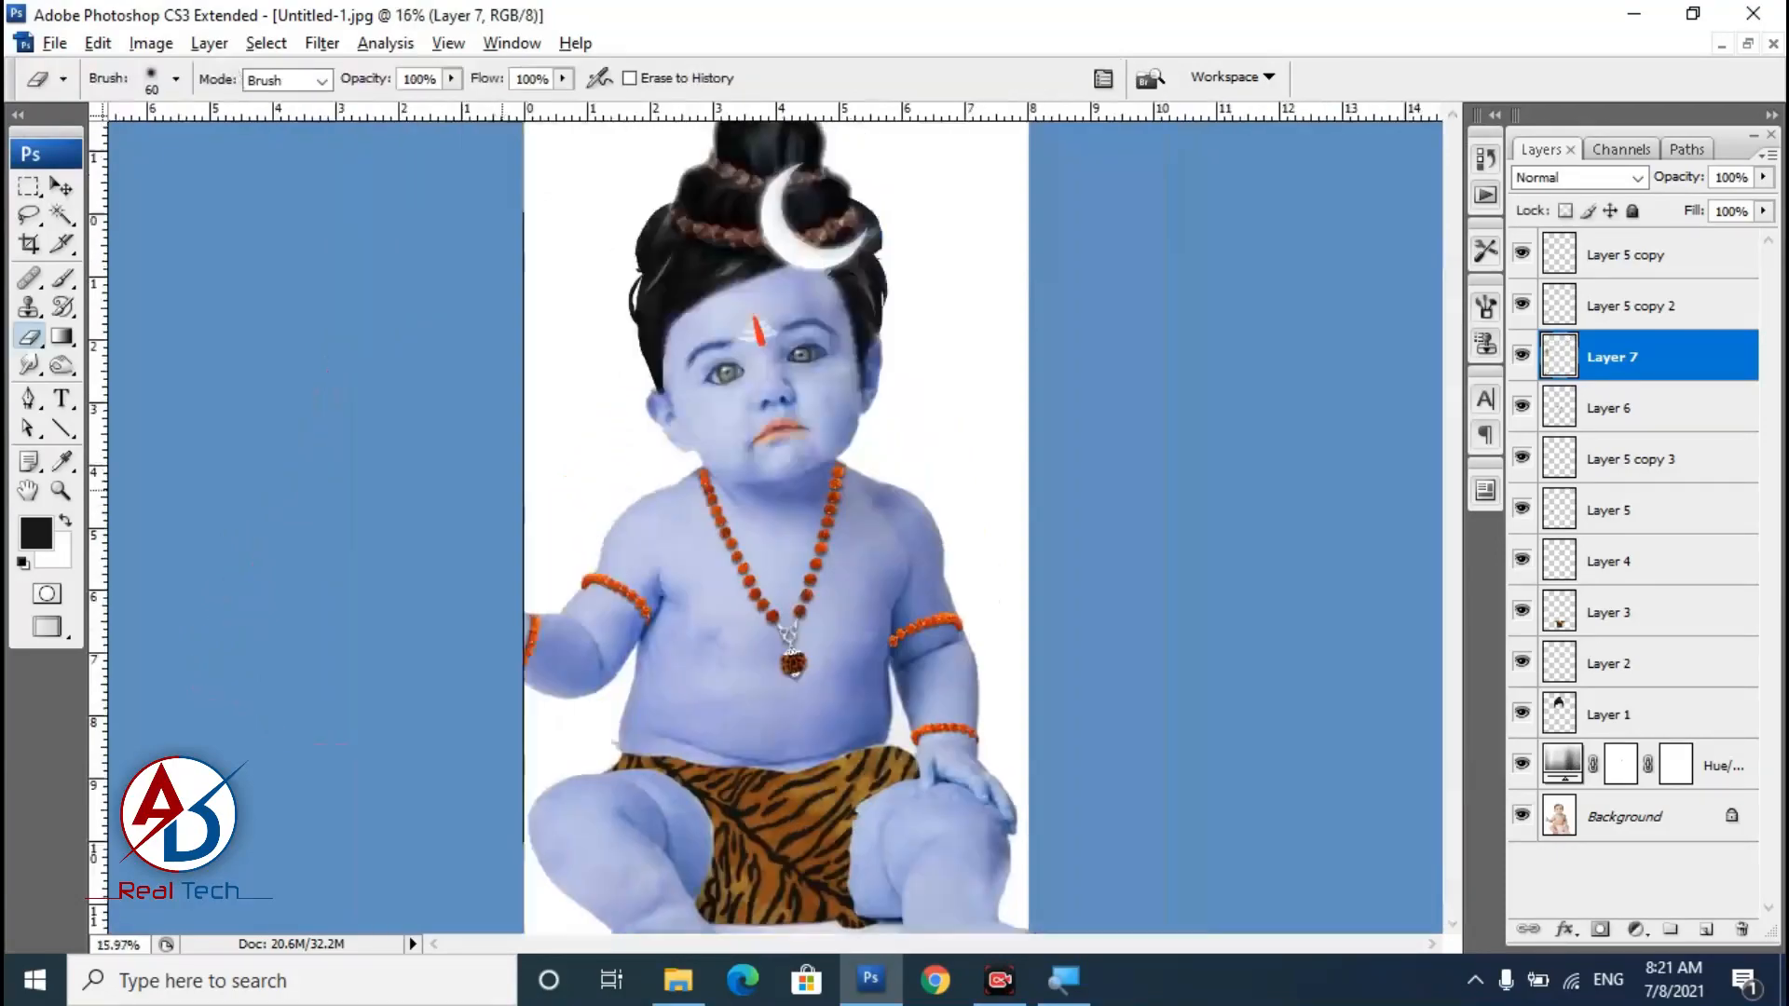
Switch to full screen mode with the menu bar and nudge the trident to line up with the raised fist.
scroll(1184, 519, "up", 2)
key("f")
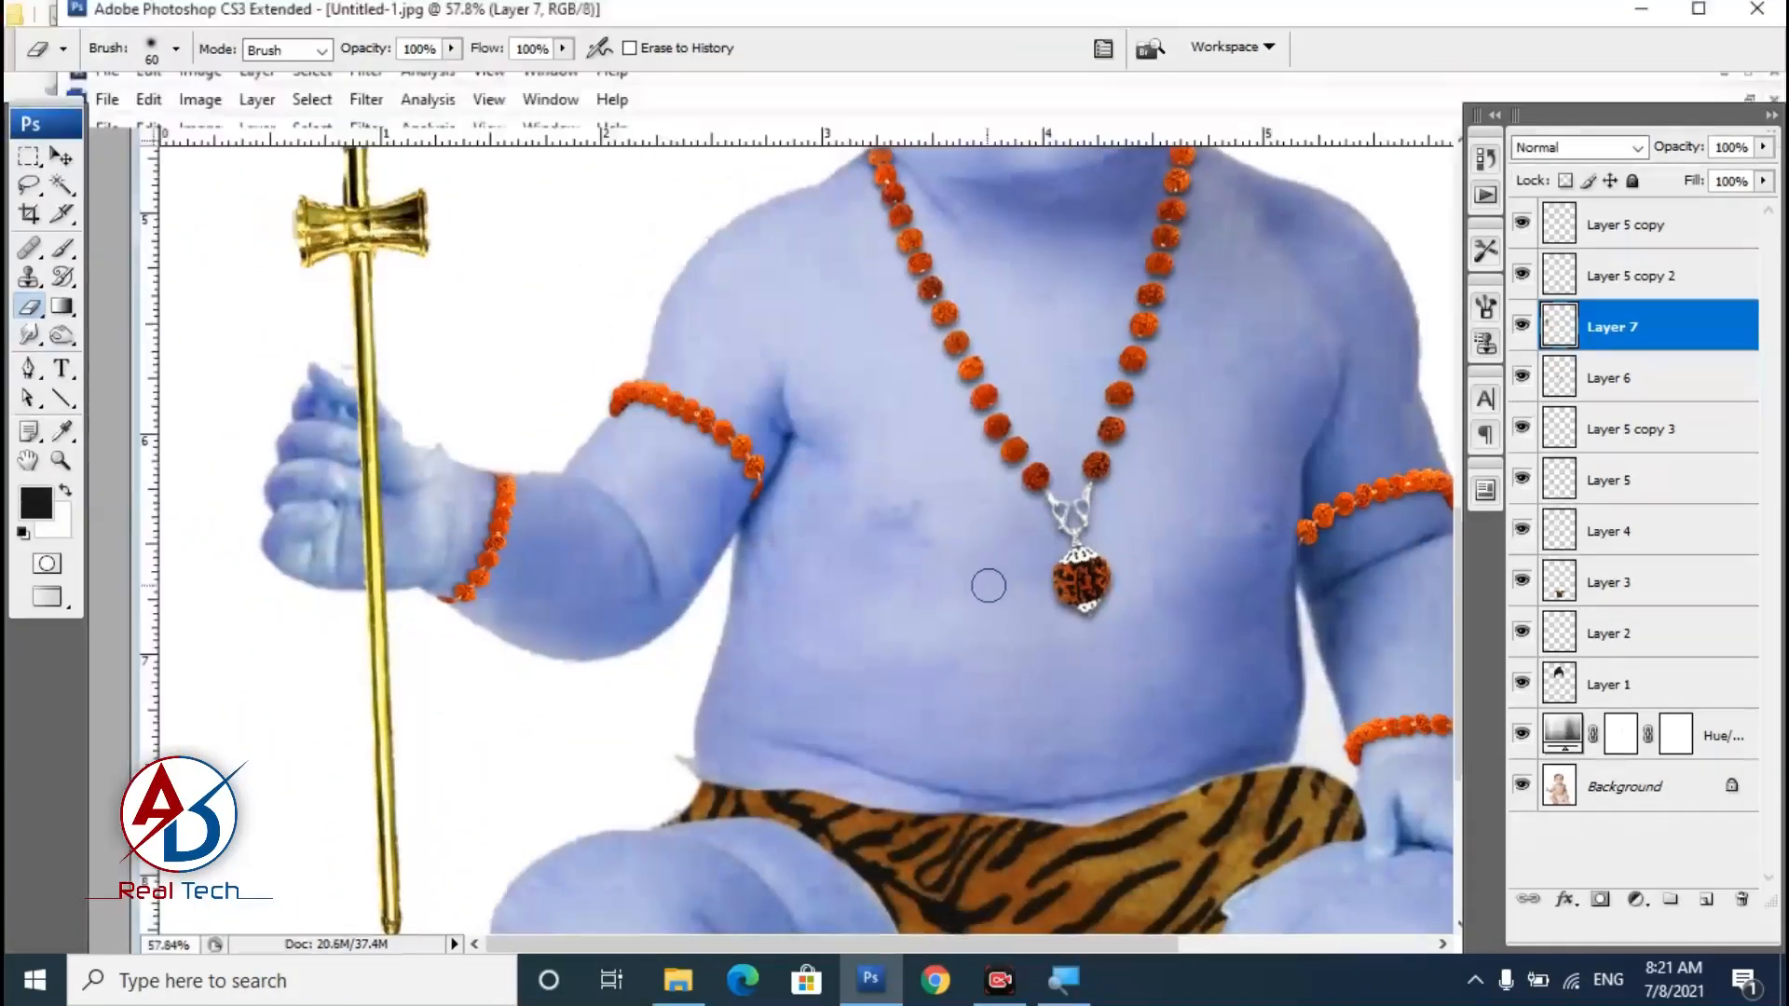
key("v")
left_click_drag(493, 699, 483, 695)
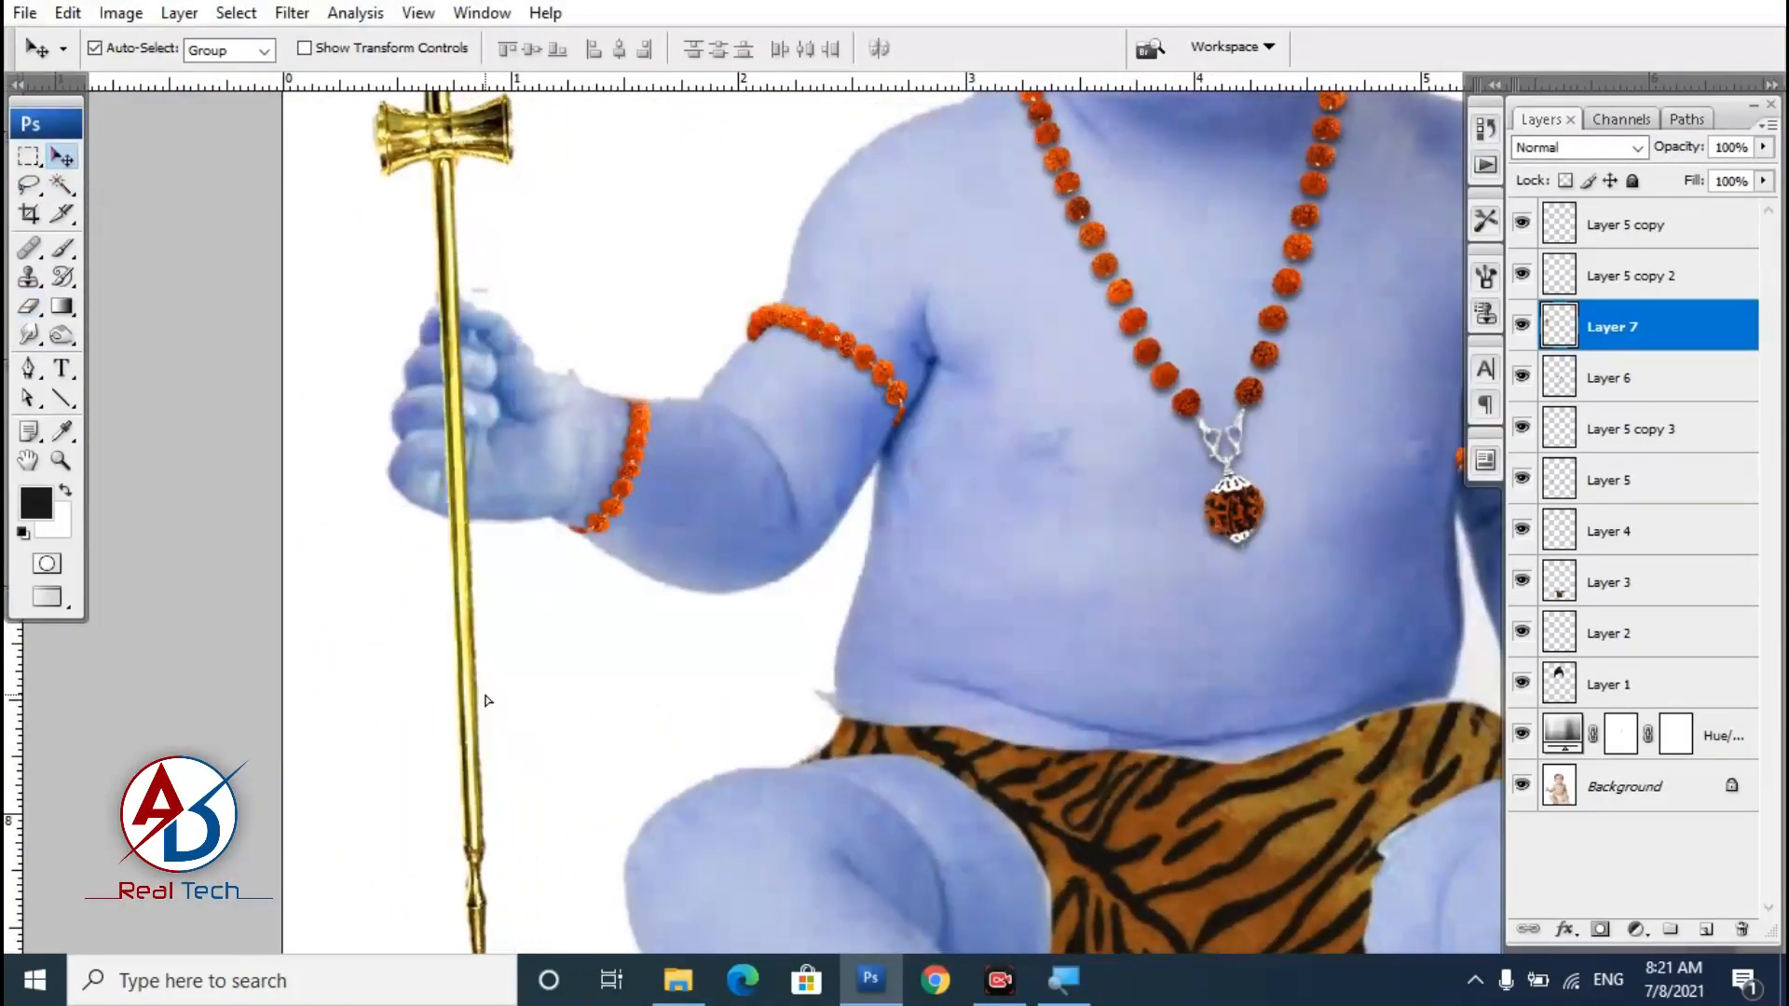
Erase the part of the trident's shaft that crosses the fingers so the fist appears to grip it.
scroll(478, 622, "up", 1)
left_click_drag(523, 559, 536, 809)
left_click(29, 307)
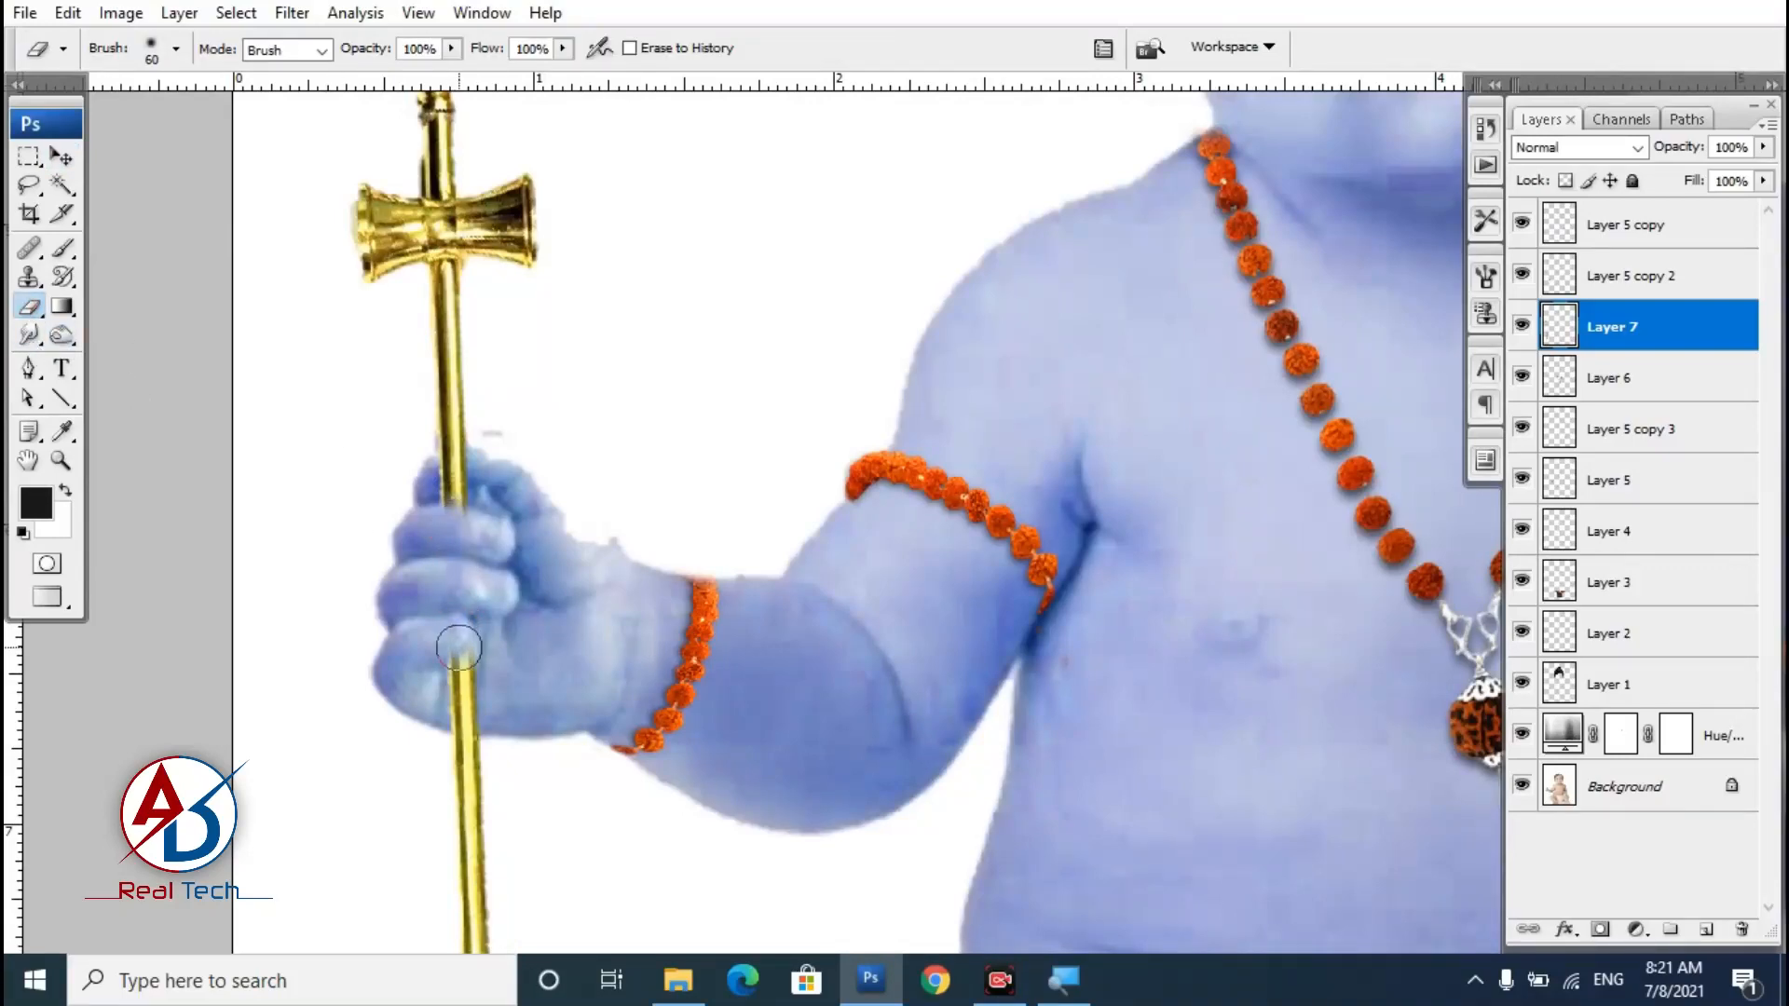
scroll(449, 527, "down", 8)
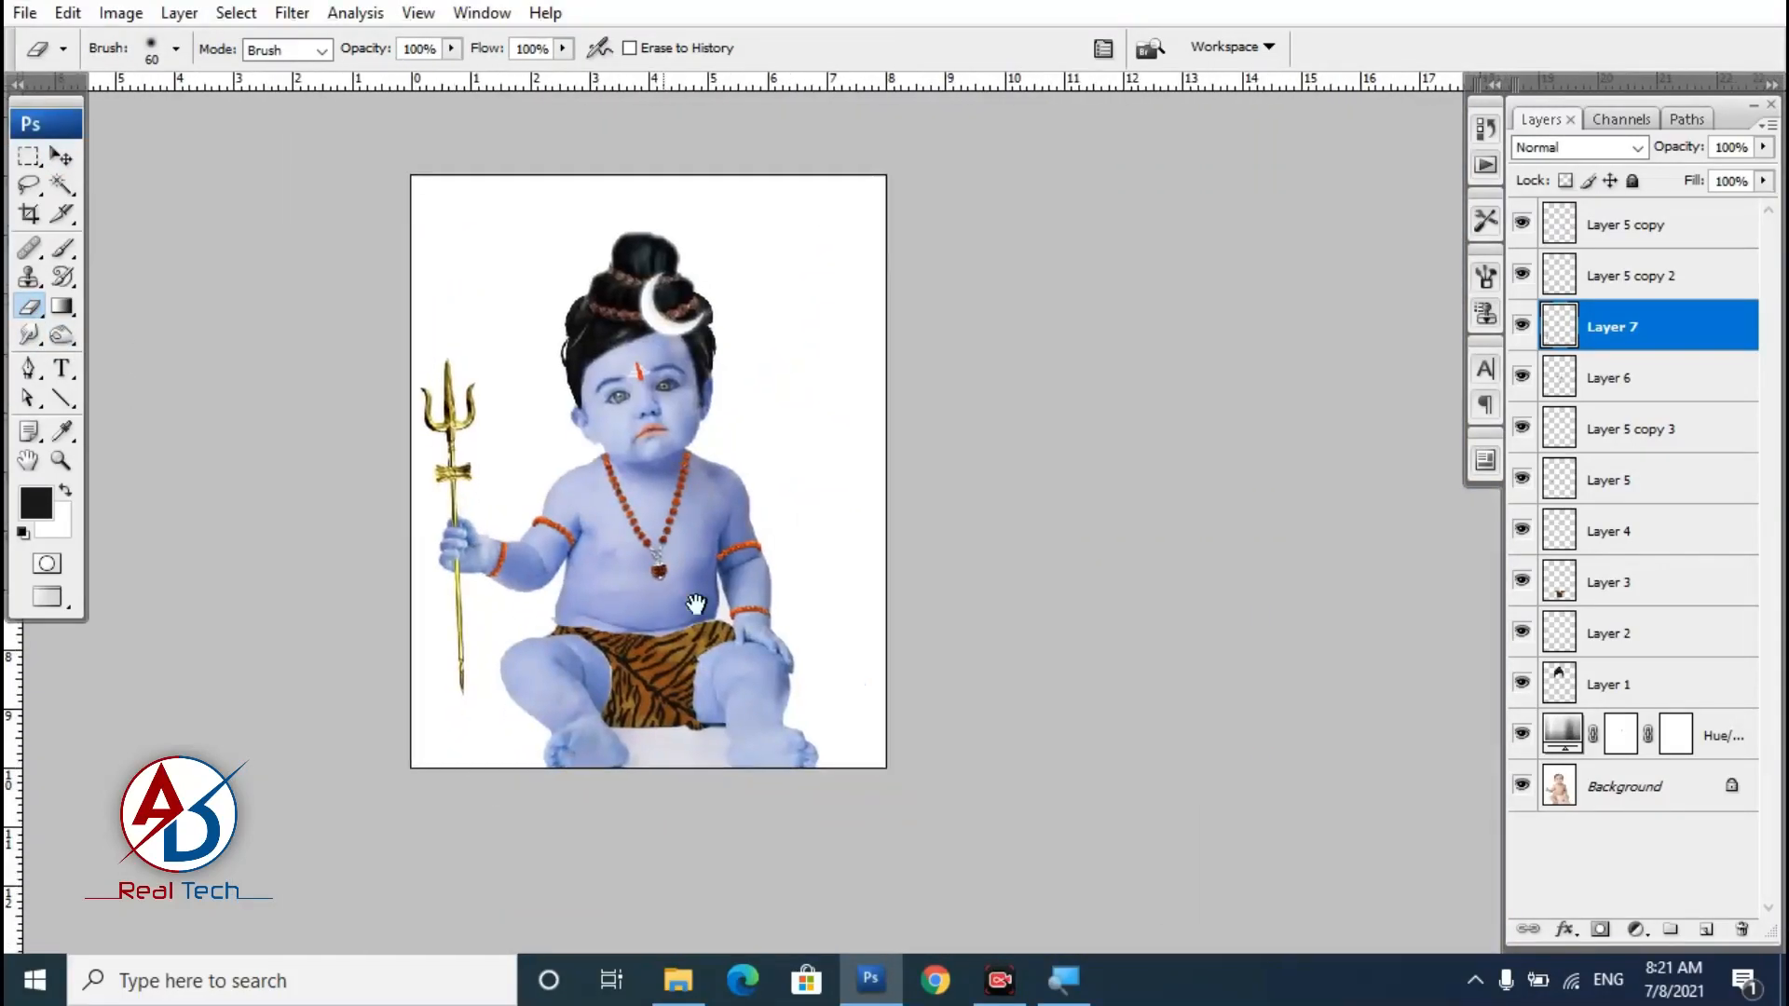
scroll(783, 594, "up", 2)
Bring the earring image PicsArt_03-24-07.07.54 from the Shiva folder in File Explorer into the Photoshop portrait.
key("v")
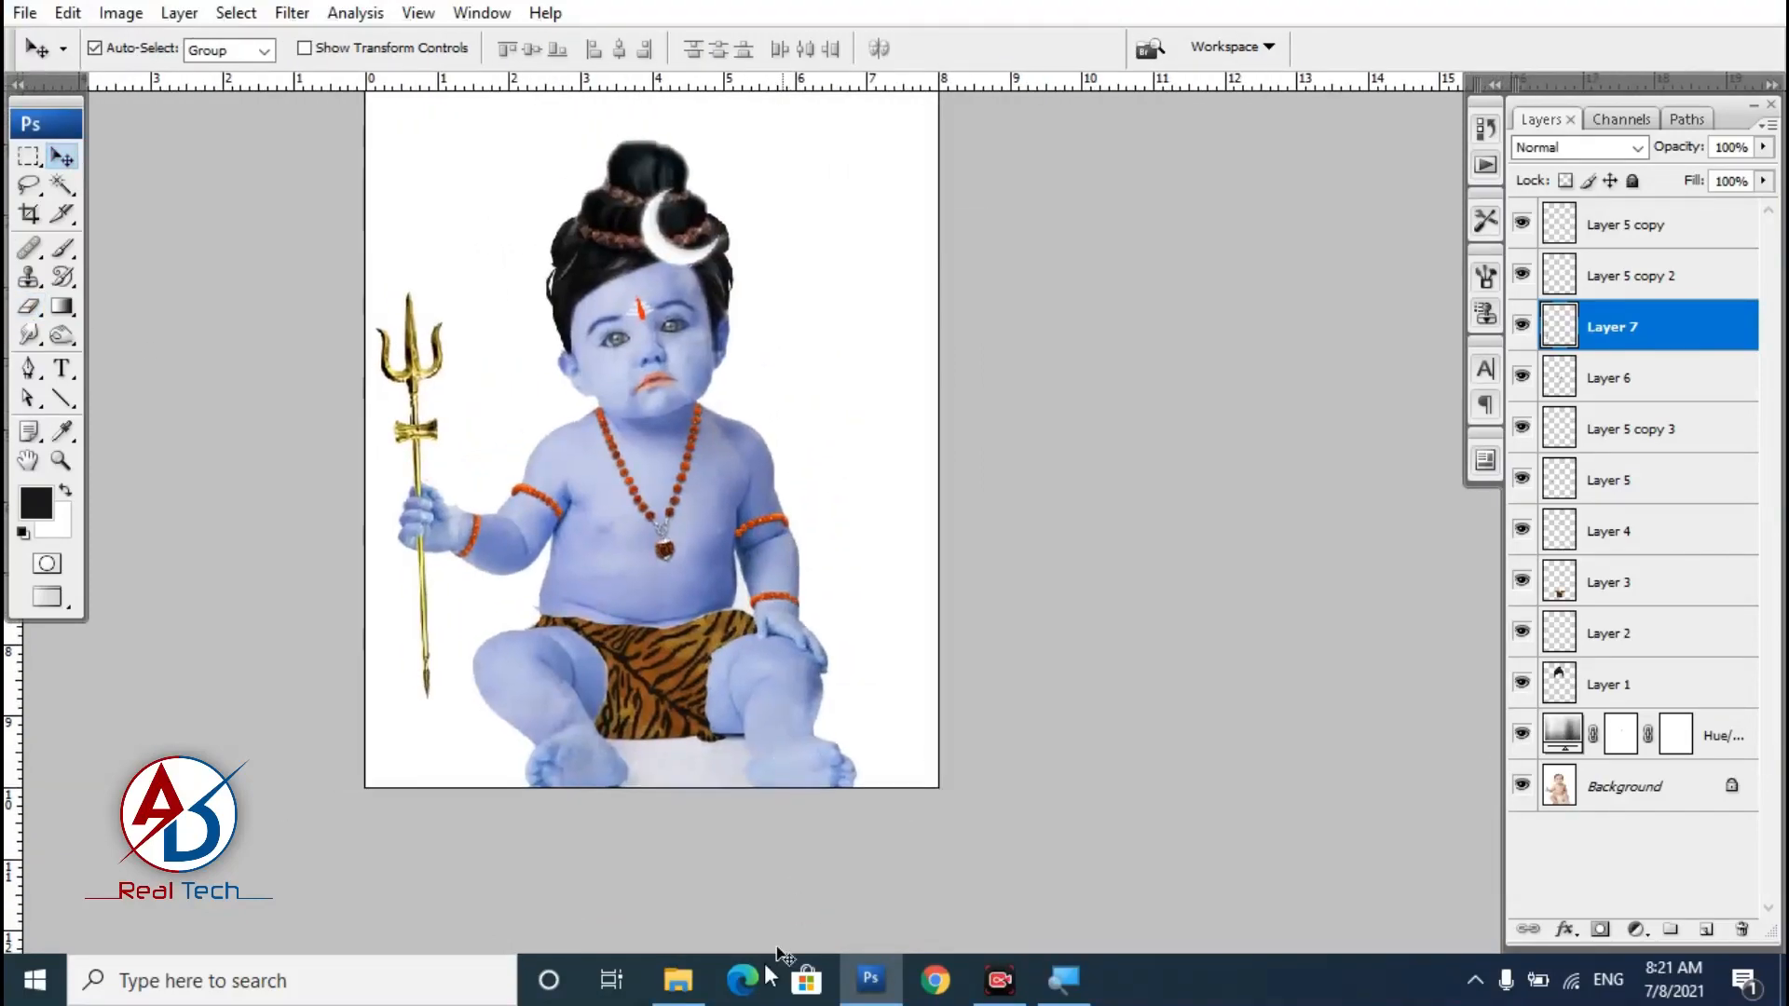
left_click(678, 980)
double_click(975, 351)
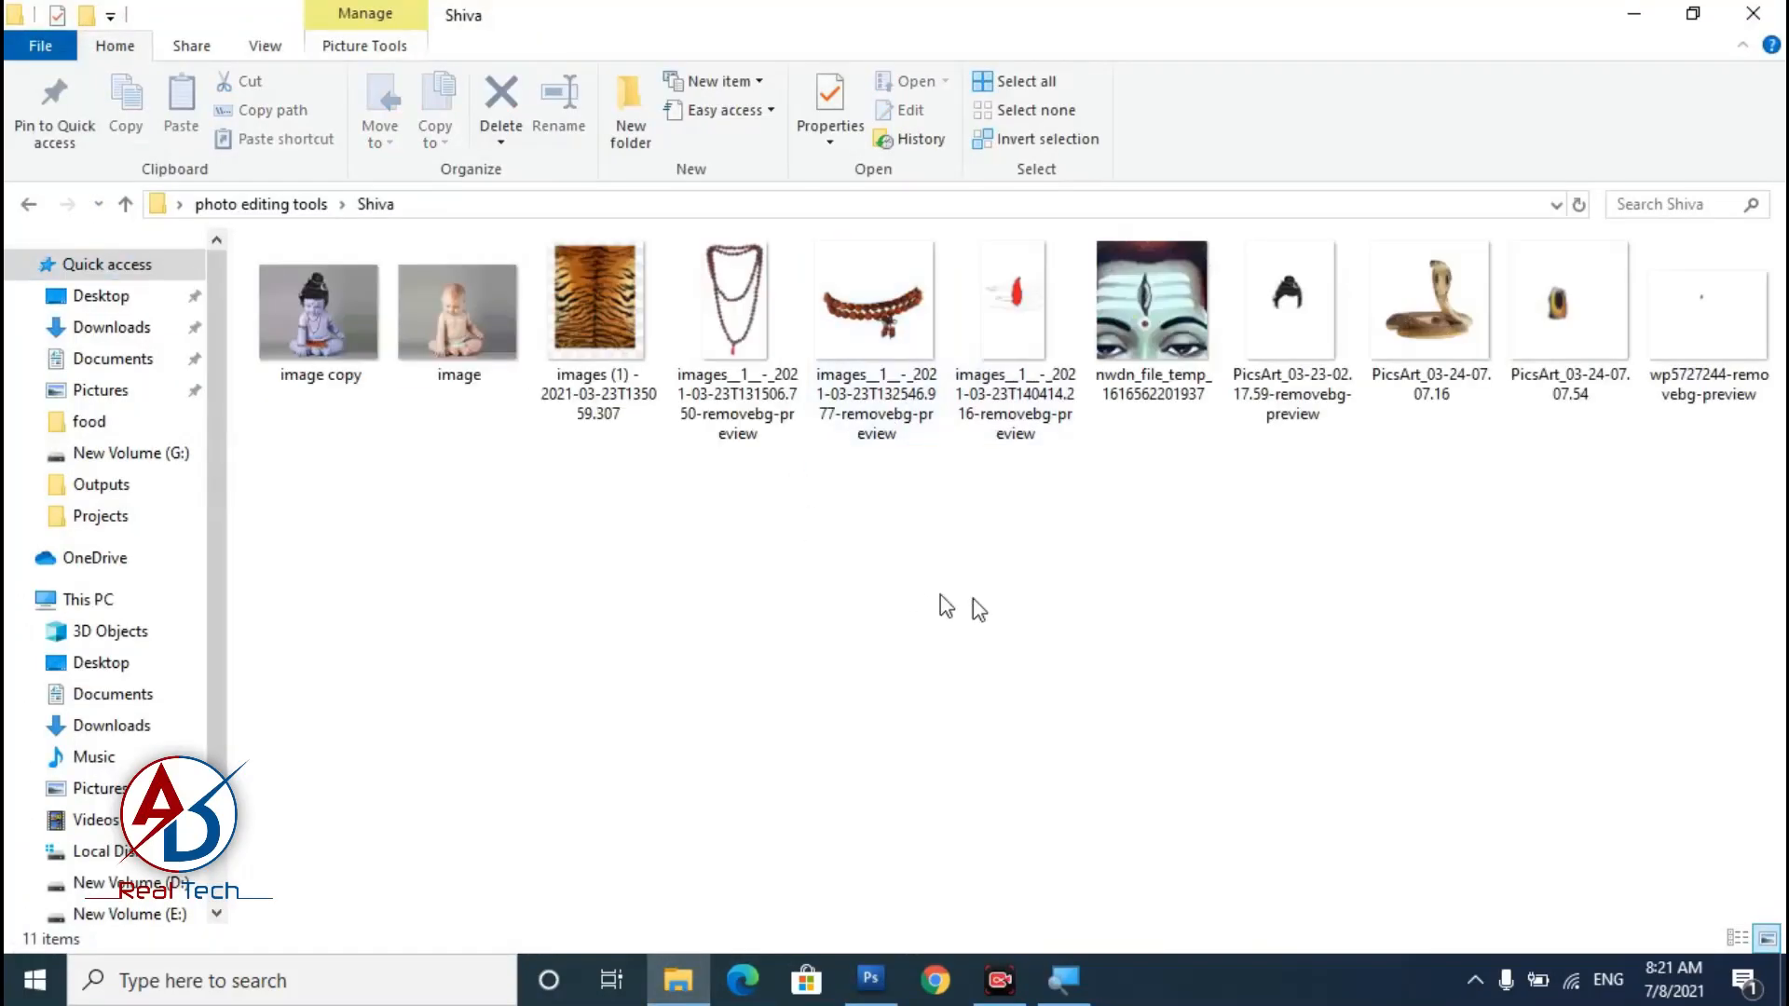
left_click_drag(1569, 308, 858, 588)
key("ctrl+a")
key("ctrl+c")
key("ctrl+w")
key("ctrl+v")
scroll(850, 578, "up", 5)
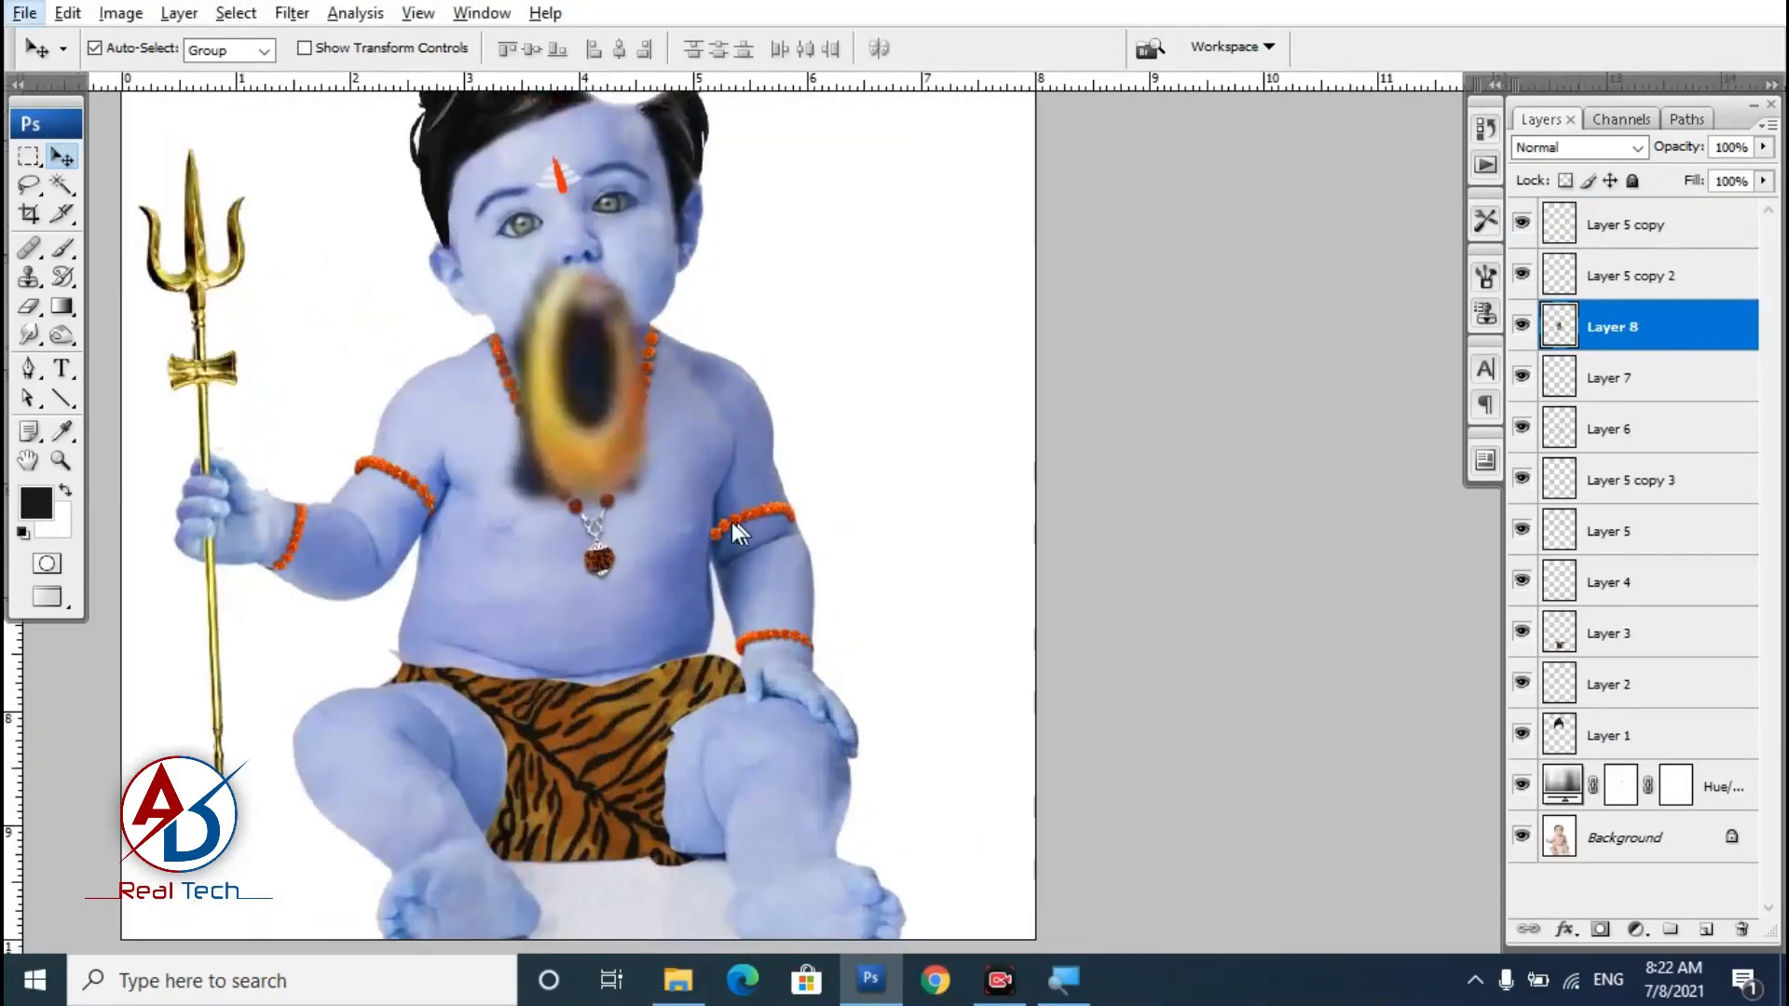
left_click_drag(533, 391, 564, 484)
key("ctrl+t")
key("Escape")
Erase the earring's dark centre and the dark fringe along its lower and outer left edge with a 70 px eraser.
scroll(453, 363, "up", 4)
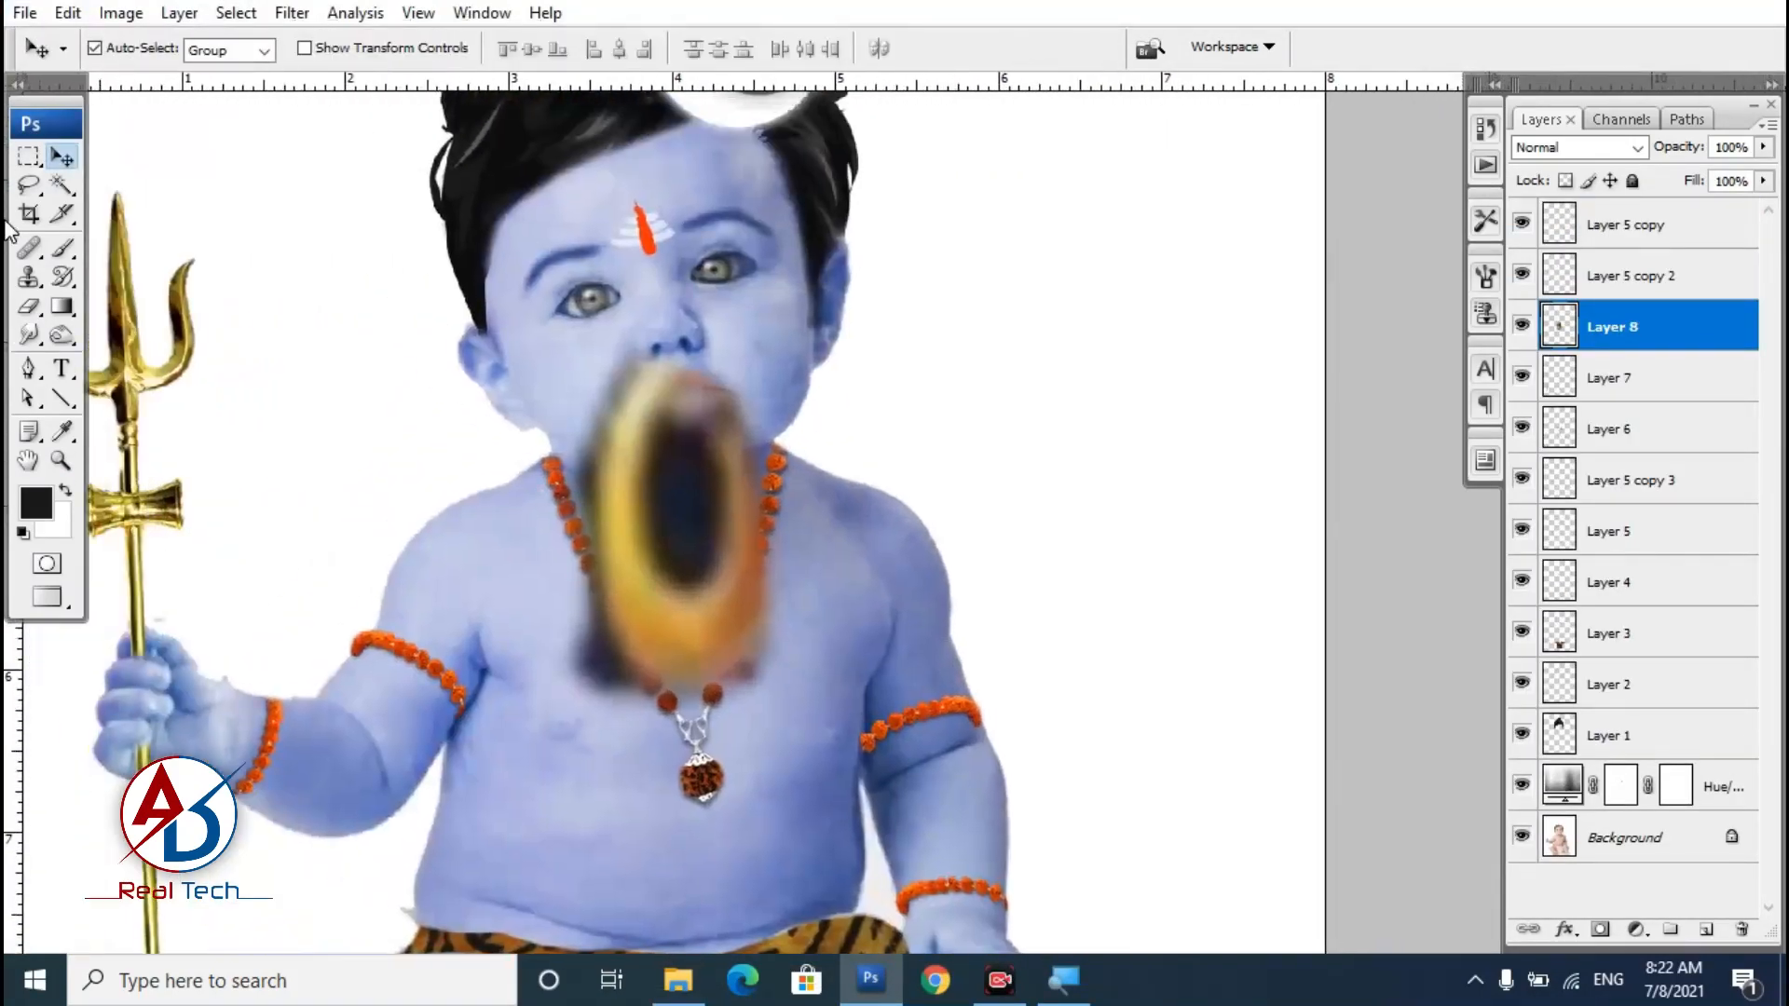
left_click(30, 315)
mouse_move(664, 442)
left_mouse_down()
mouse_move(666, 545)
mouse_move(700, 526)
mouse_move(688, 430)
left_mouse_up()
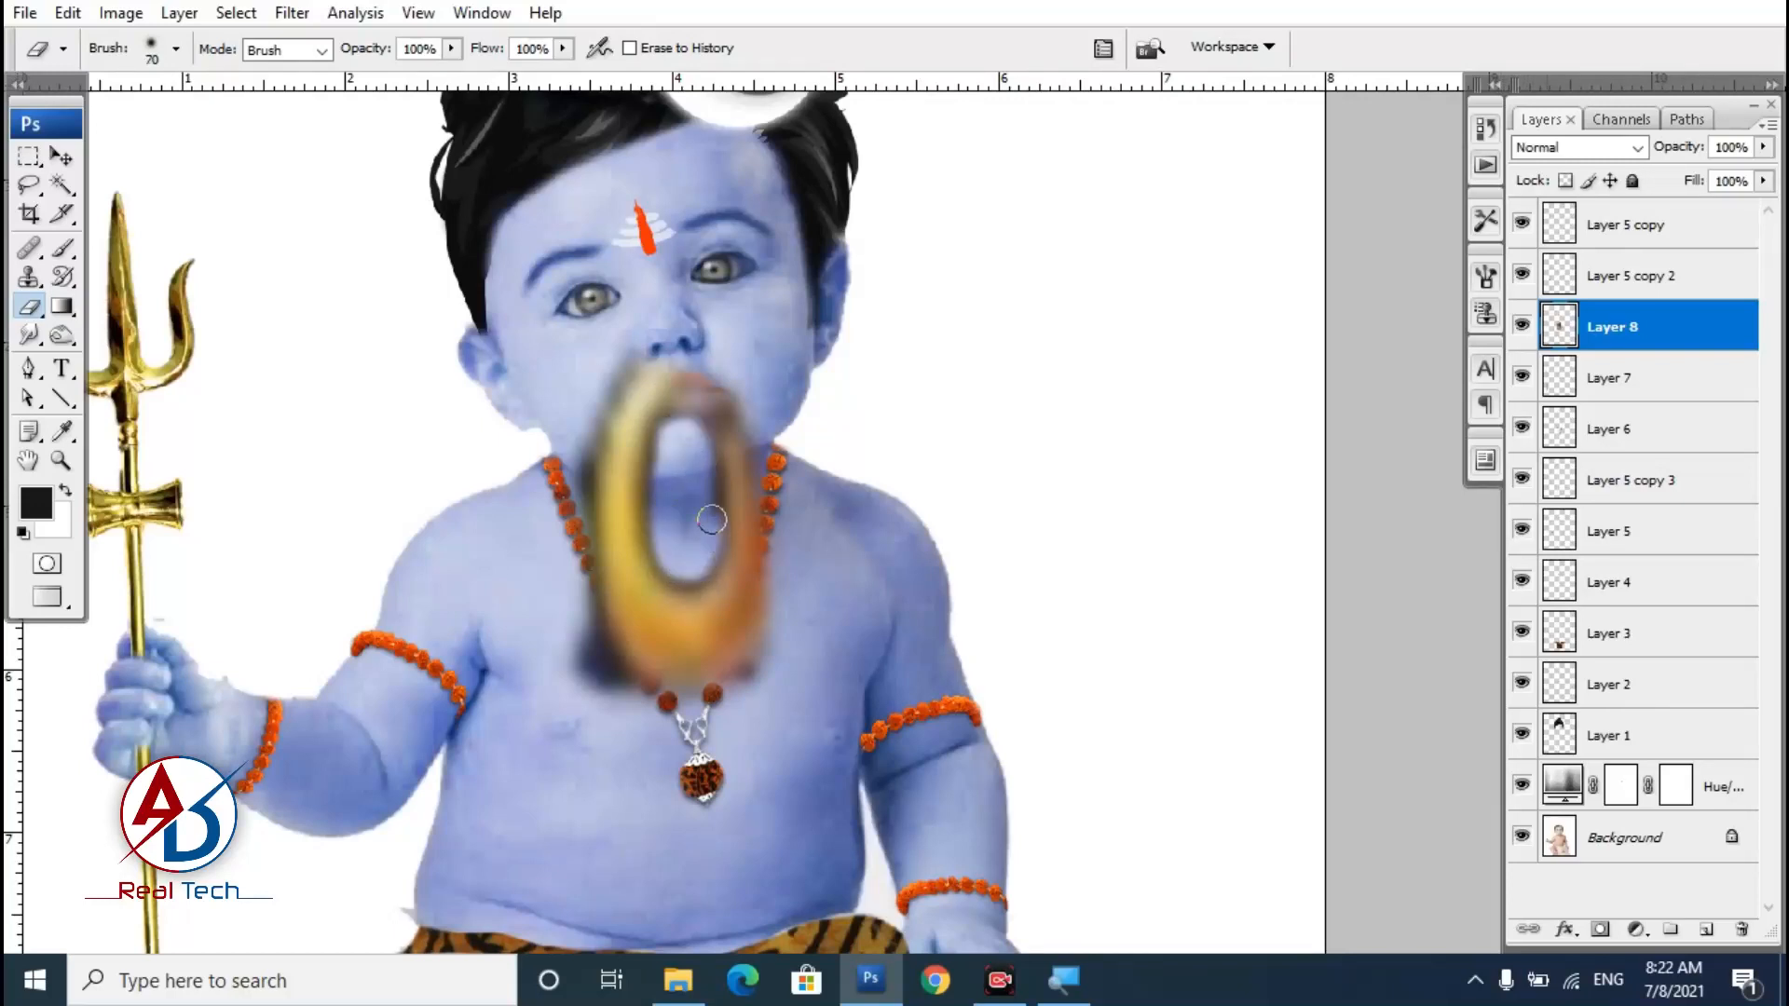
left_click_drag(712, 520, 679, 433)
mouse_move(619, 695)
left_mouse_down()
mouse_move(599, 644)
mouse_move(578, 661)
left_mouse_up()
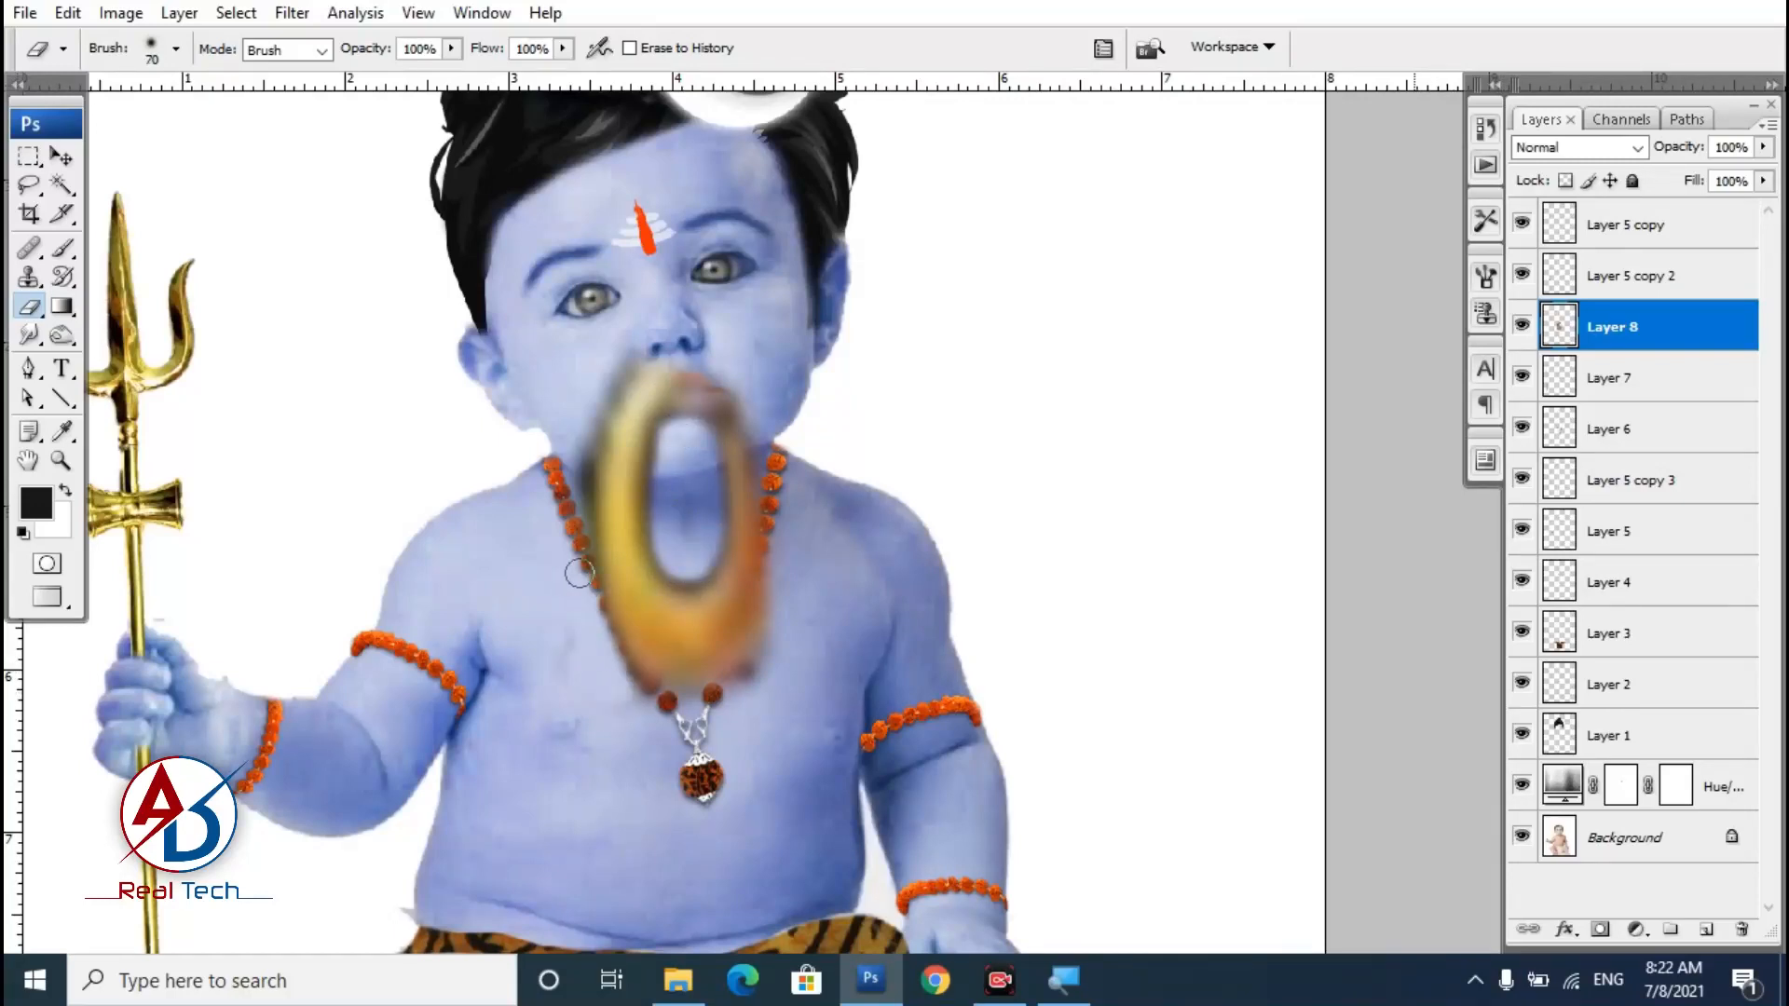
mouse_move(577, 573)
left_mouse_down()
mouse_move(583, 416)
mouse_move(603, 377)
left_mouse_up()
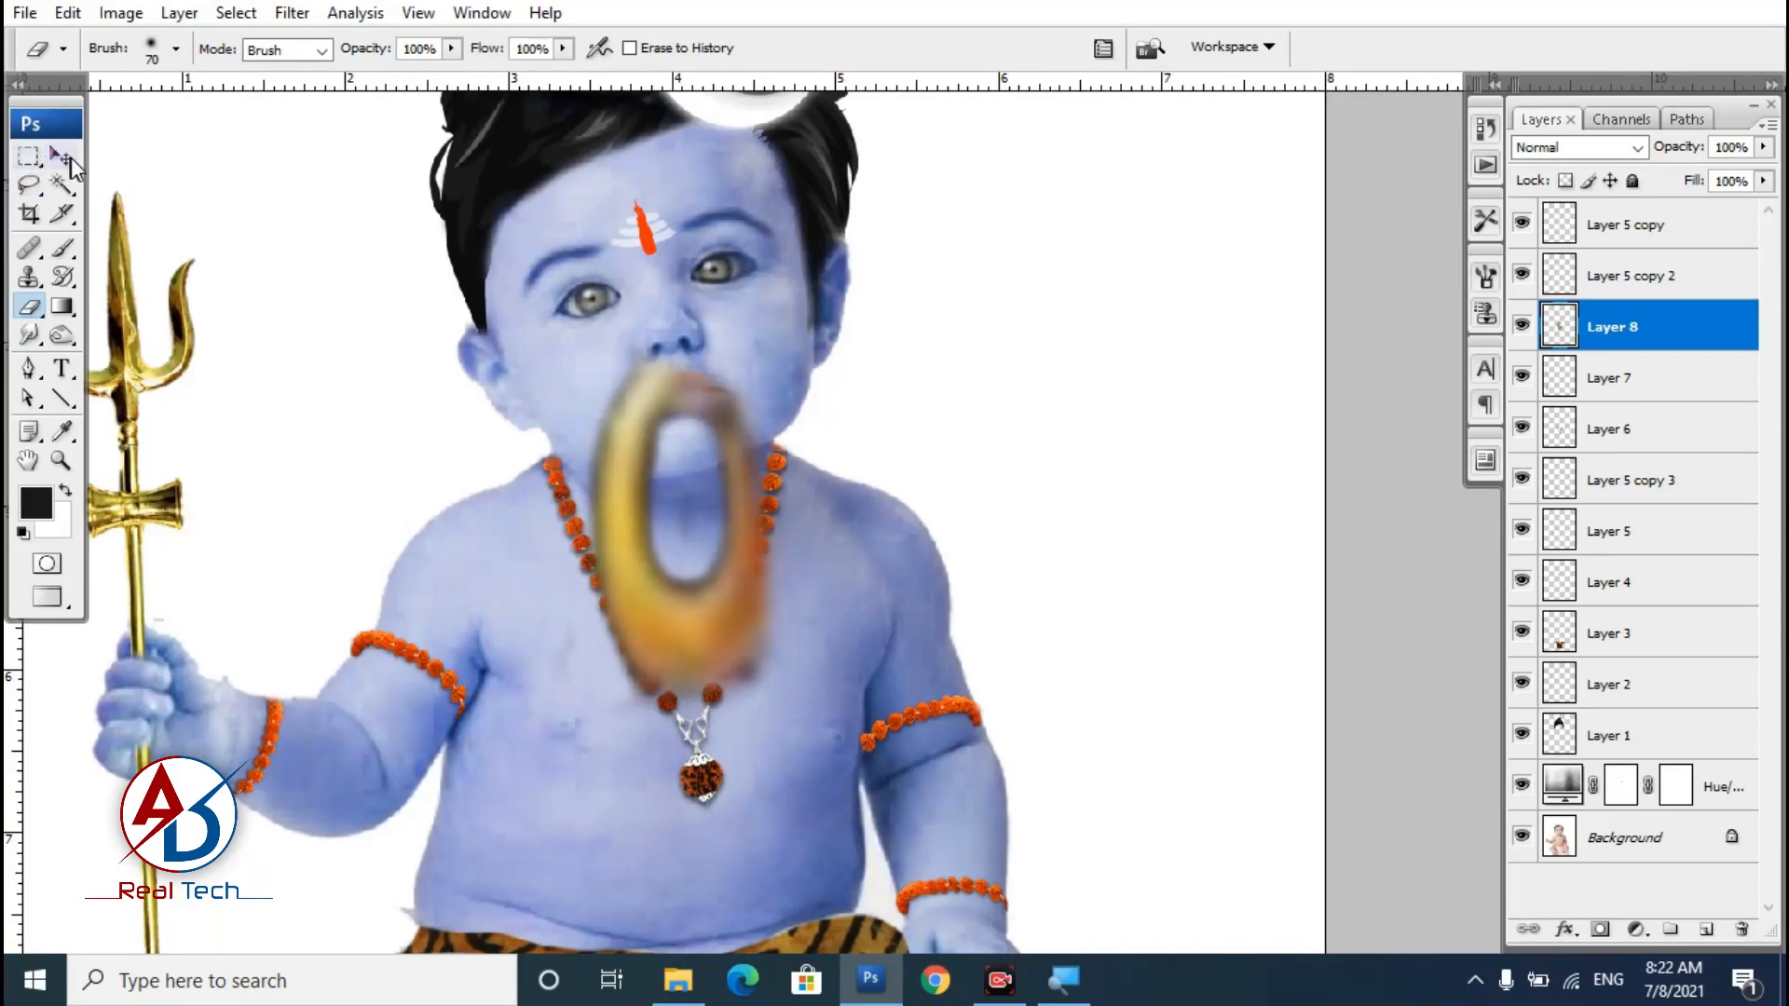
Move the earring across to the baby's other shoulder and erase the remaining fringe around its edge.
left_click(61, 157)
left_click_drag(717, 622, 858, 617)
key("e")
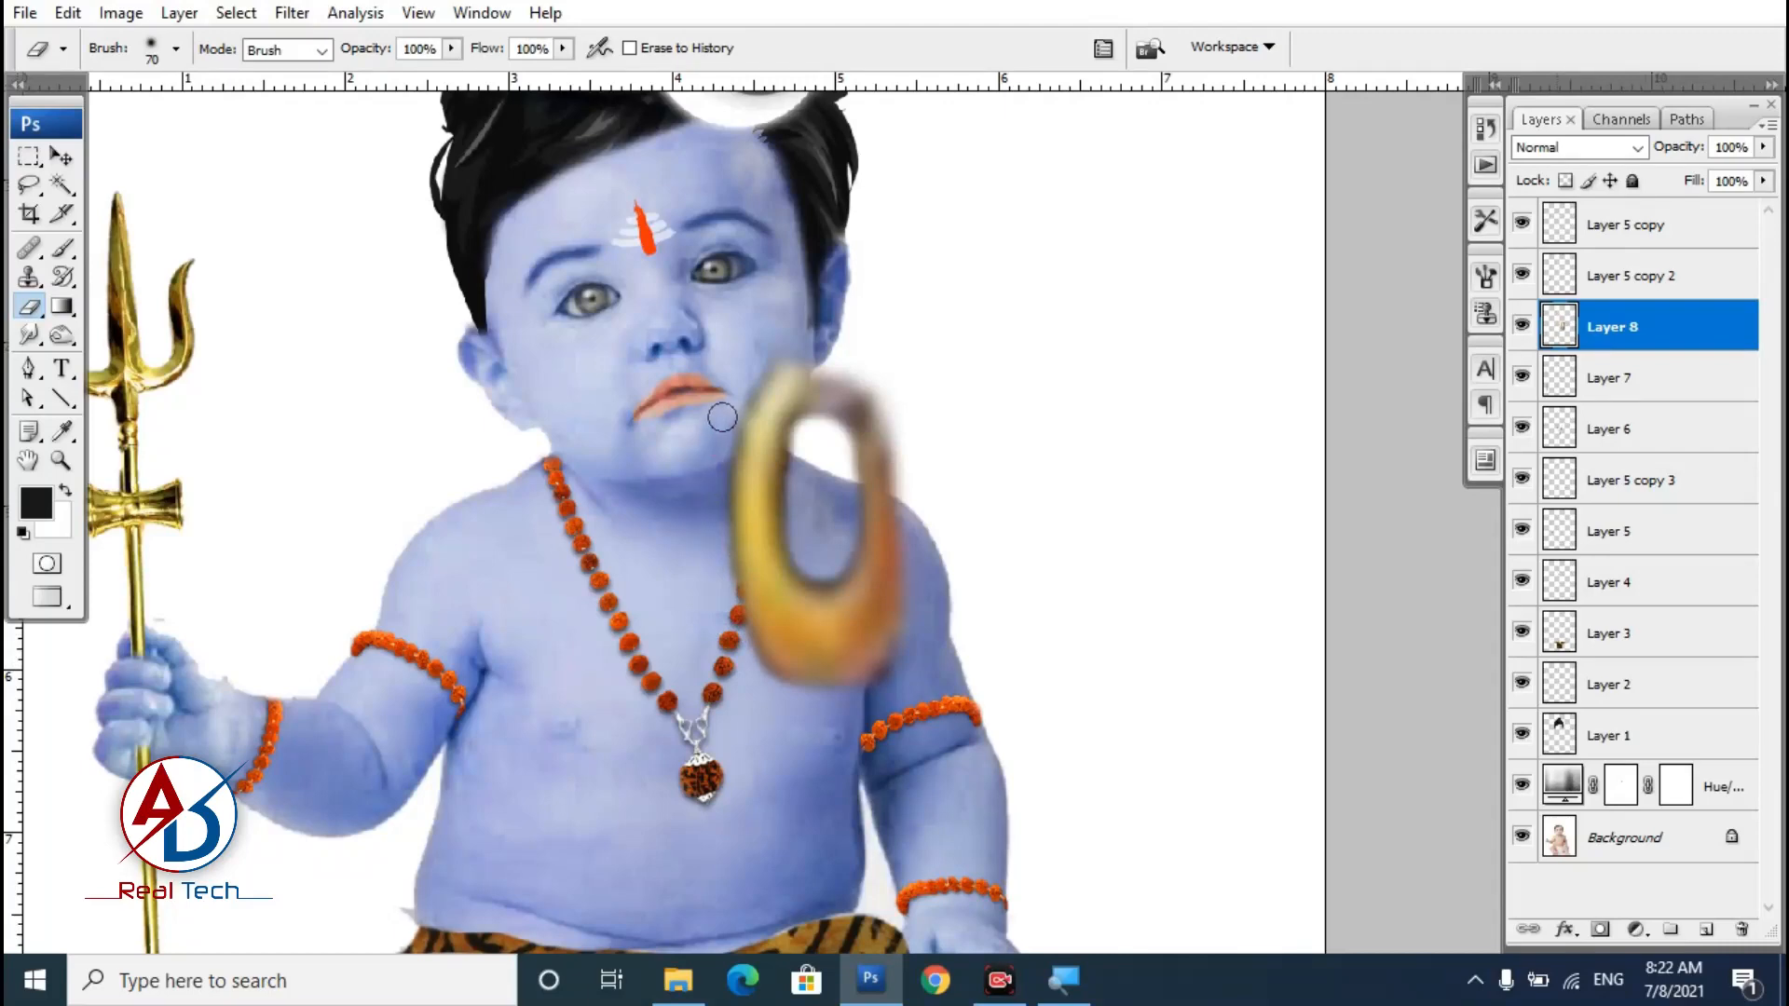
left_click_drag(814, 769, 716, 820)
Scale the earring down to 39.9% and place it just below the ear on the necklace's right side.
key("ctrl+t")
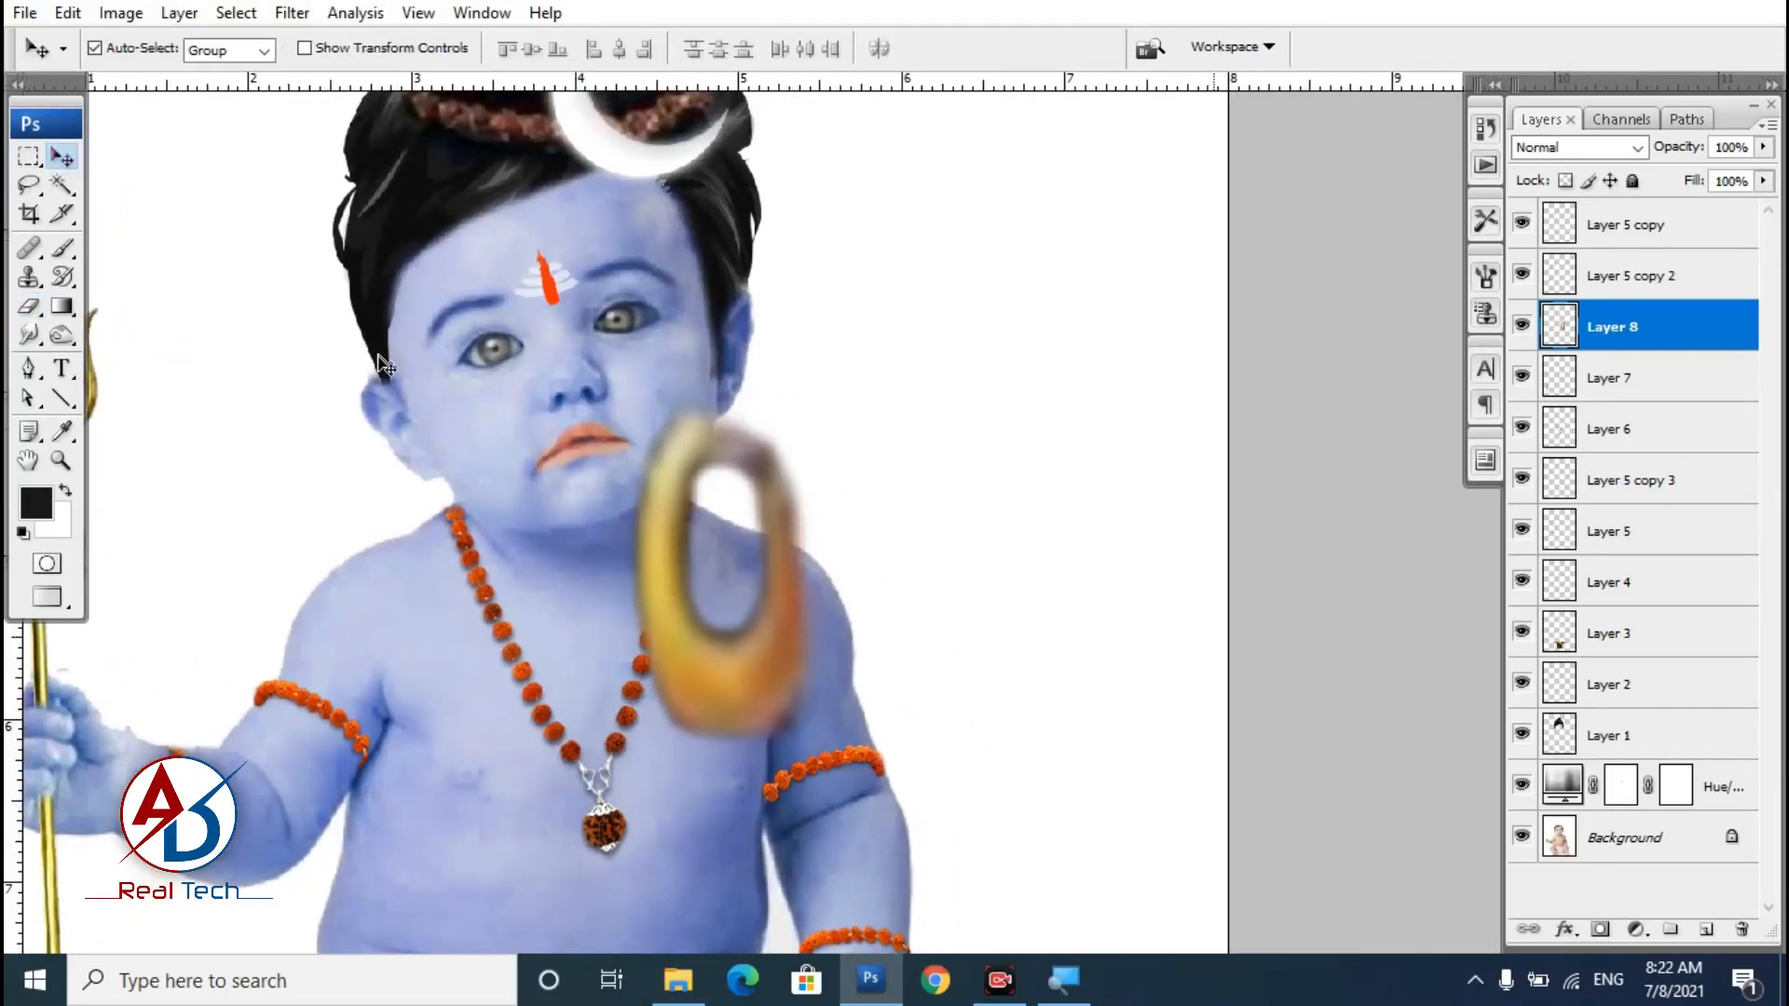
left_click_drag(847, 379, 679, 611)
left_click_drag(648, 729, 770, 503)
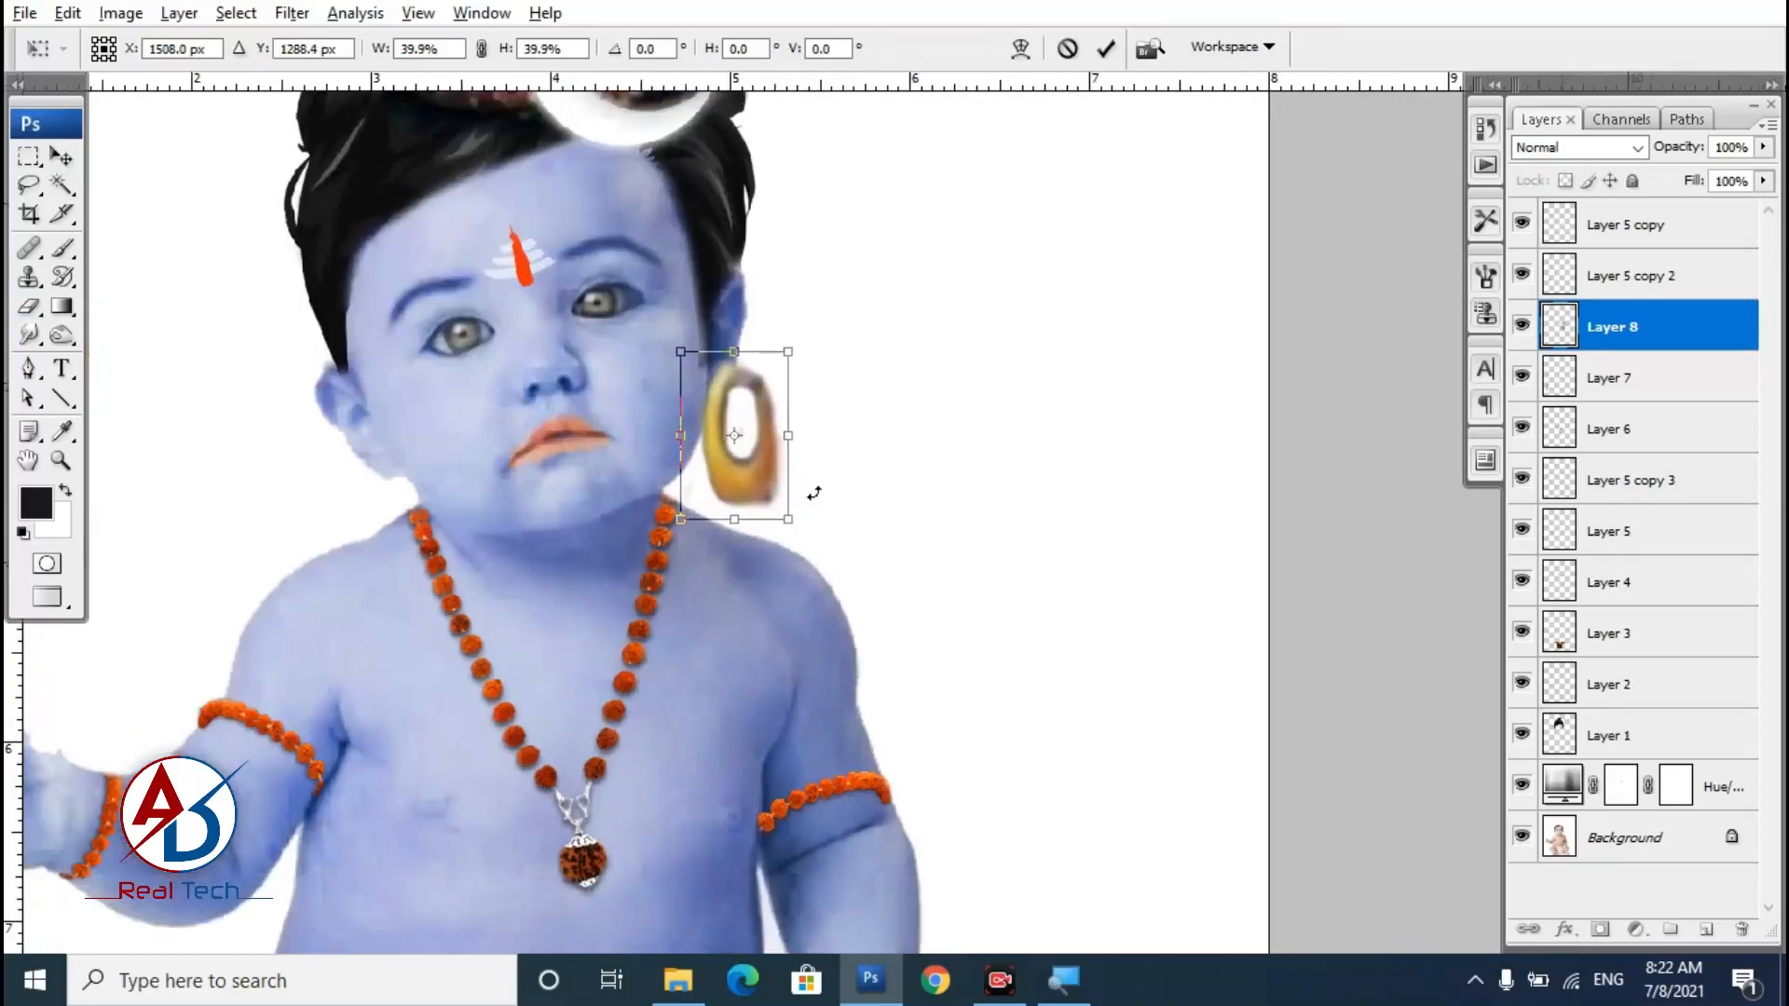
Flip the earring horizontally, hang it from the earlobe and apply the transformation.
scroll(811, 494, "up", 3)
right_click(810, 516)
left_click(932, 844)
left_click_drag(880, 424, 753, 318)
scroll(835, 484, "down", 4)
scroll(839, 489, "up", 5)
left_click_drag(652, 345, 689, 371)
key("Return")
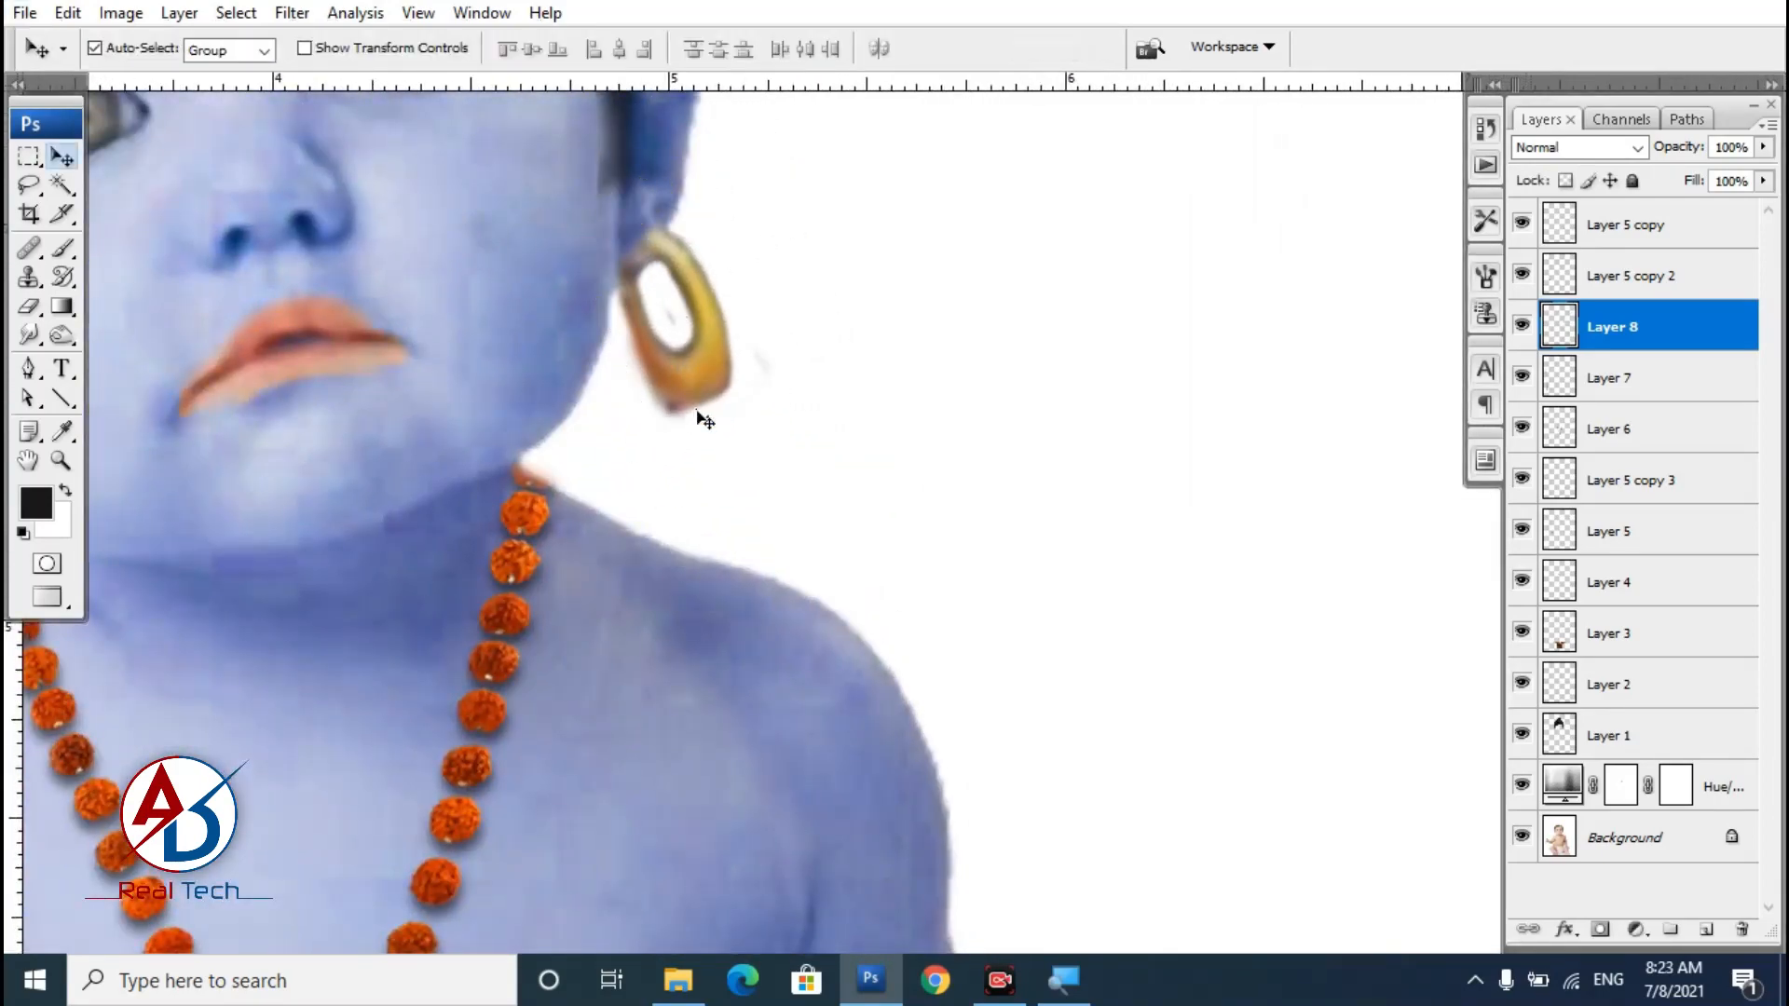
Shrink the earring slightly and duplicate it to the opposite side of the face, near the other ear.
scroll(703, 519, "down", 3)
scroll(772, 593, "up", 2)
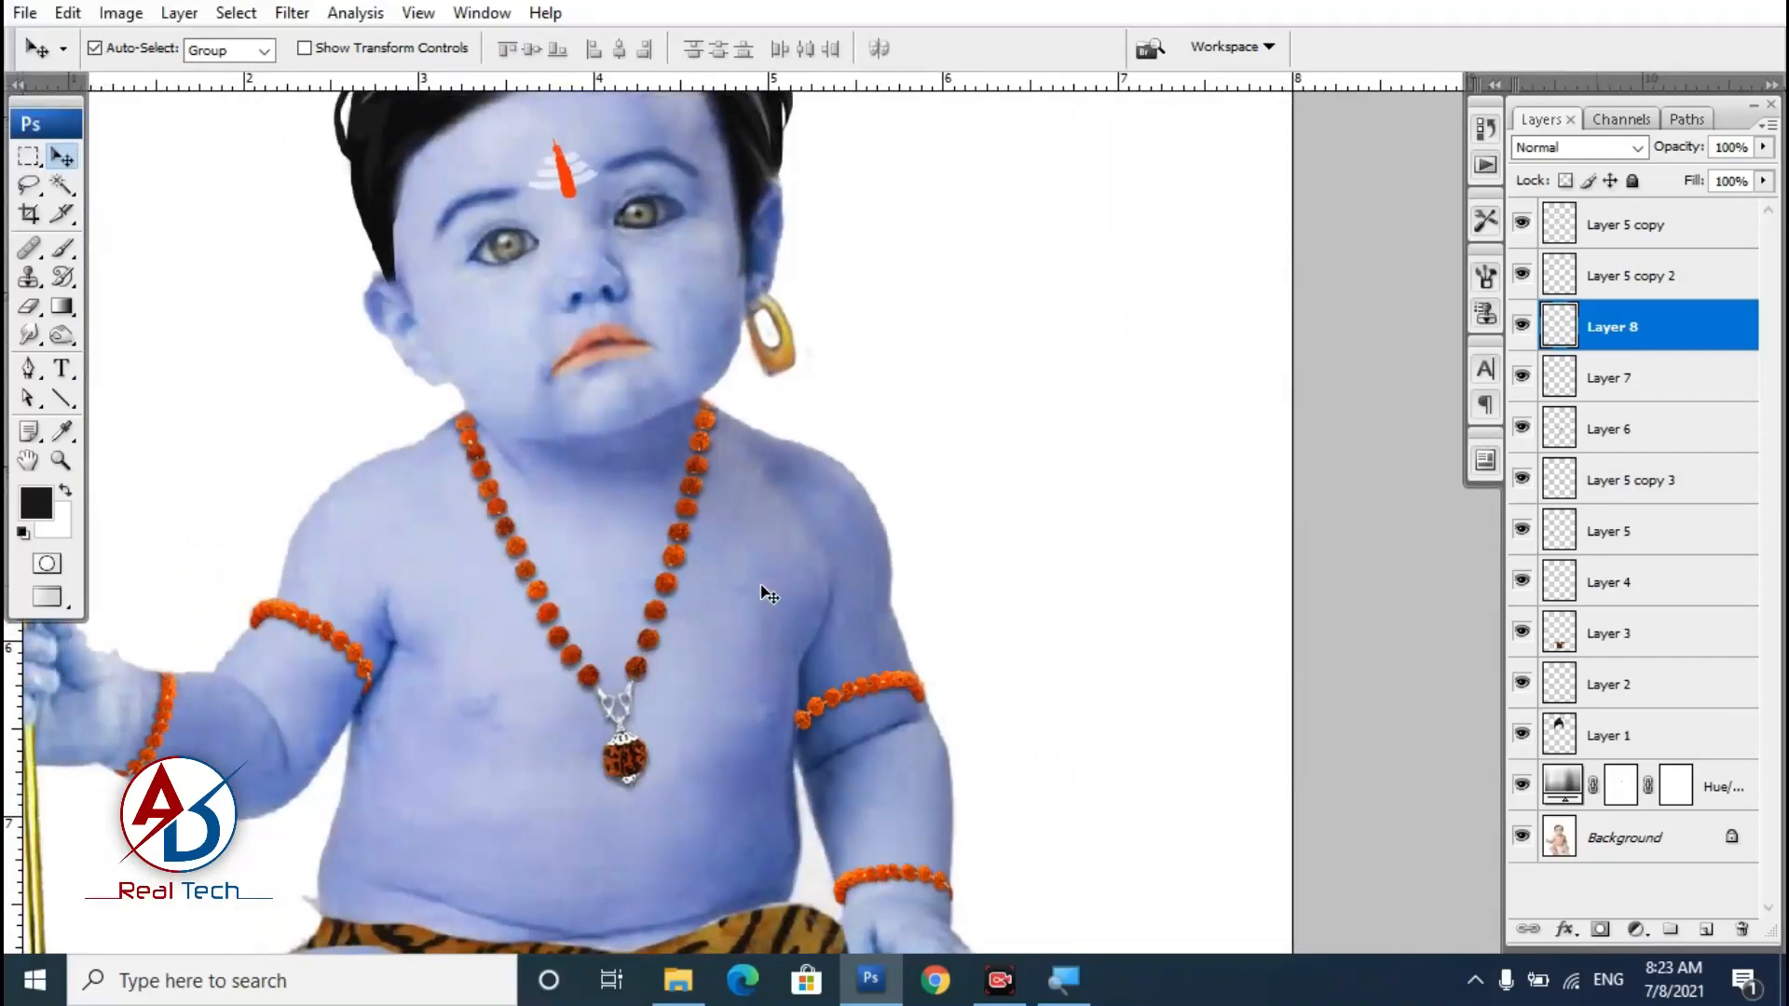
scroll(769, 595, "up", 2)
key("ctrl+t")
left_click_drag(858, 359, 808, 303)
left_click_drag(886, 417, 463, 438)
key("Return")
Flip the duplicate earring horizontally, fit it at a smaller size below the other earlobe and apply the transformation.
scroll(819, 332, "down", 3)
scroll(888, 370, "up", 2)
key("ctrl+t")
right_click(505, 451)
left_click(578, 781)
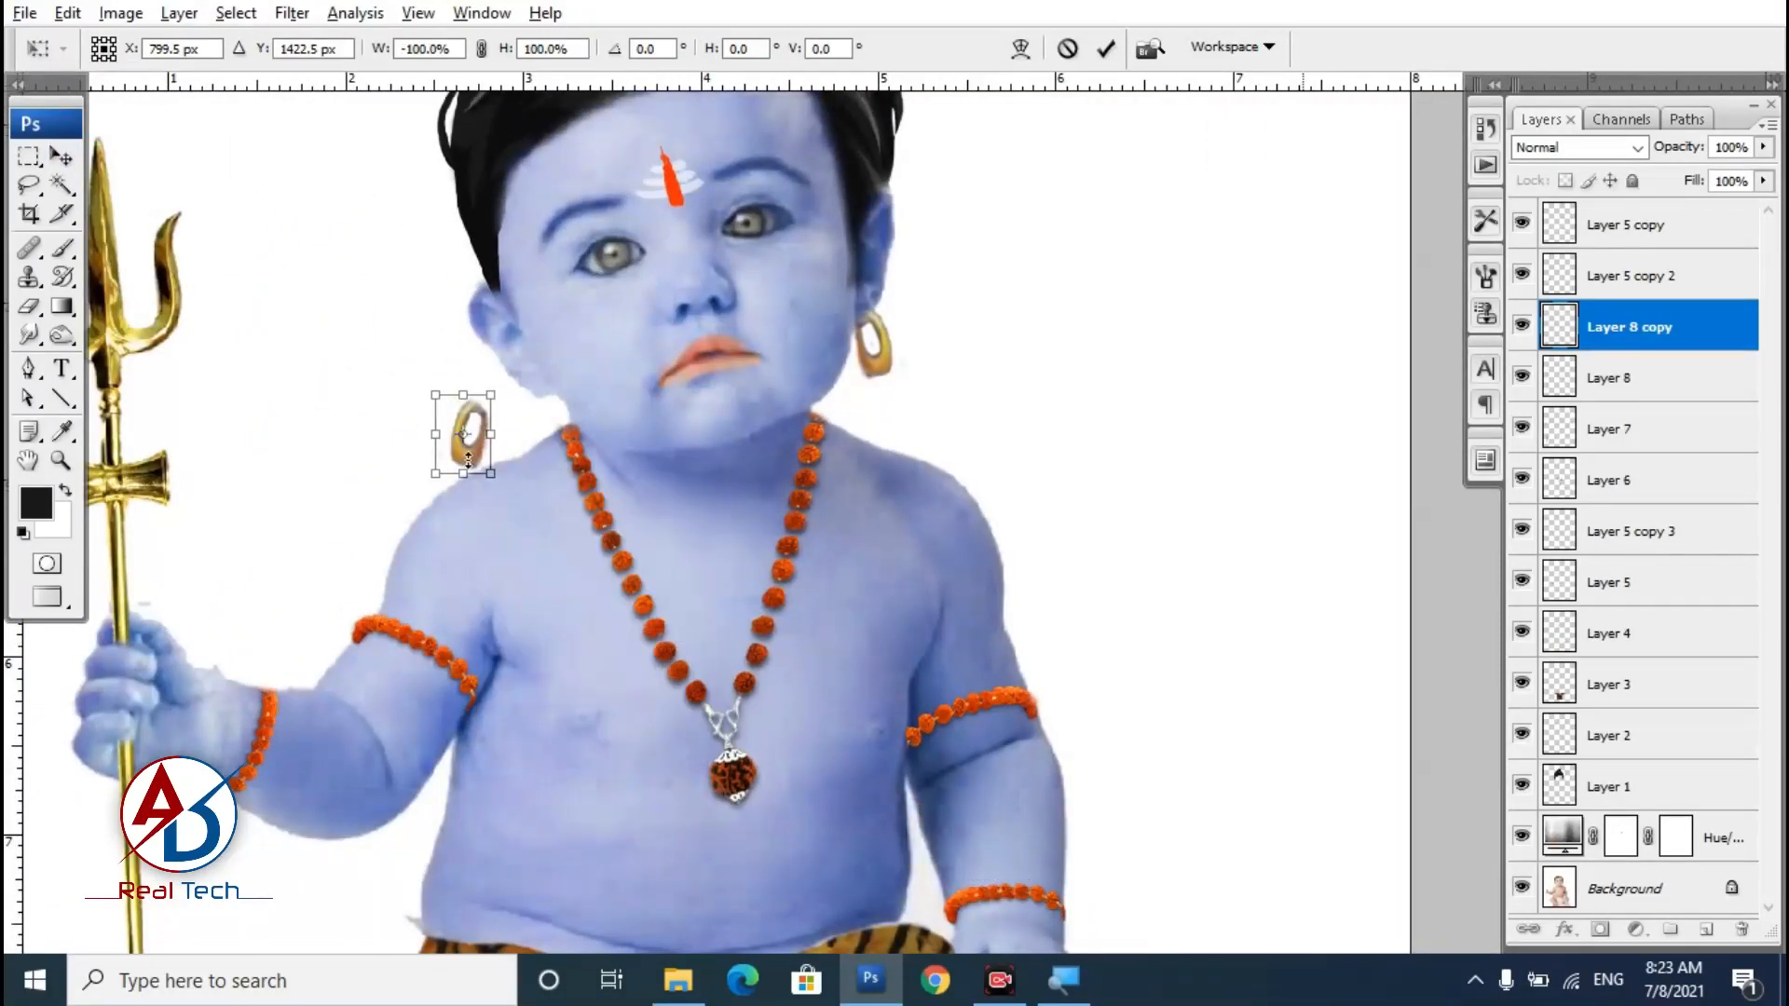
scroll(542, 438, "up", 3)
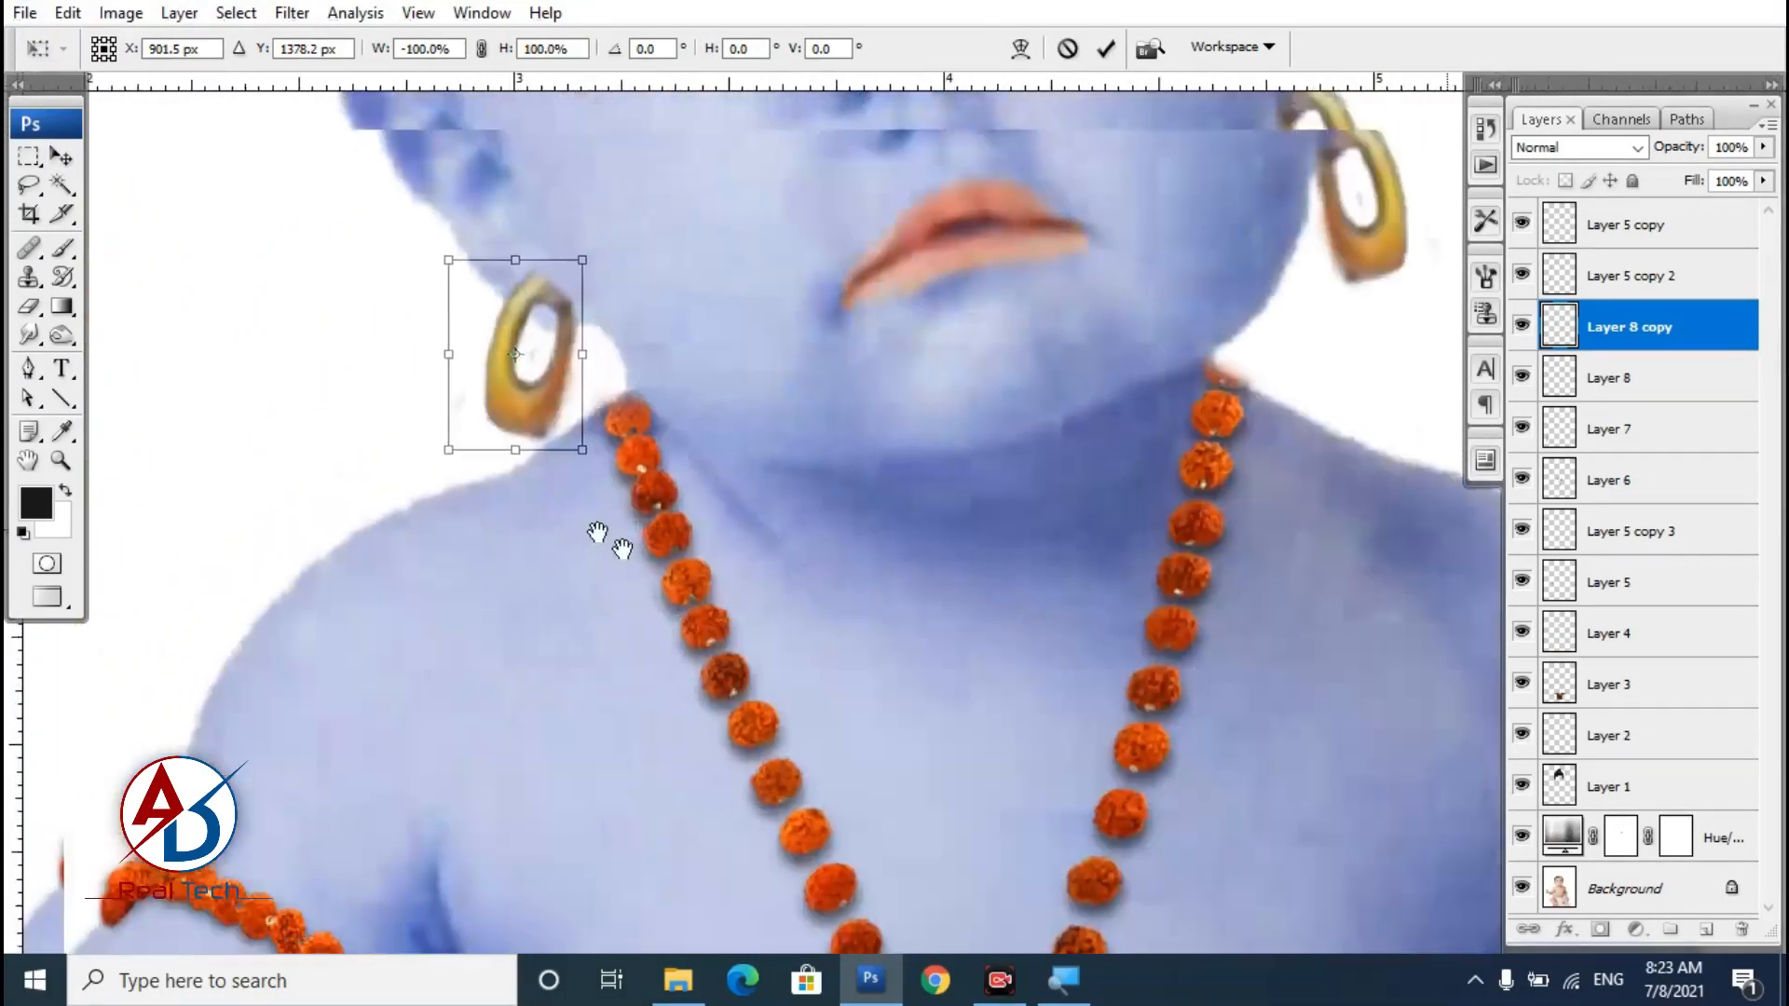
left_click_drag(624, 447, 632, 476)
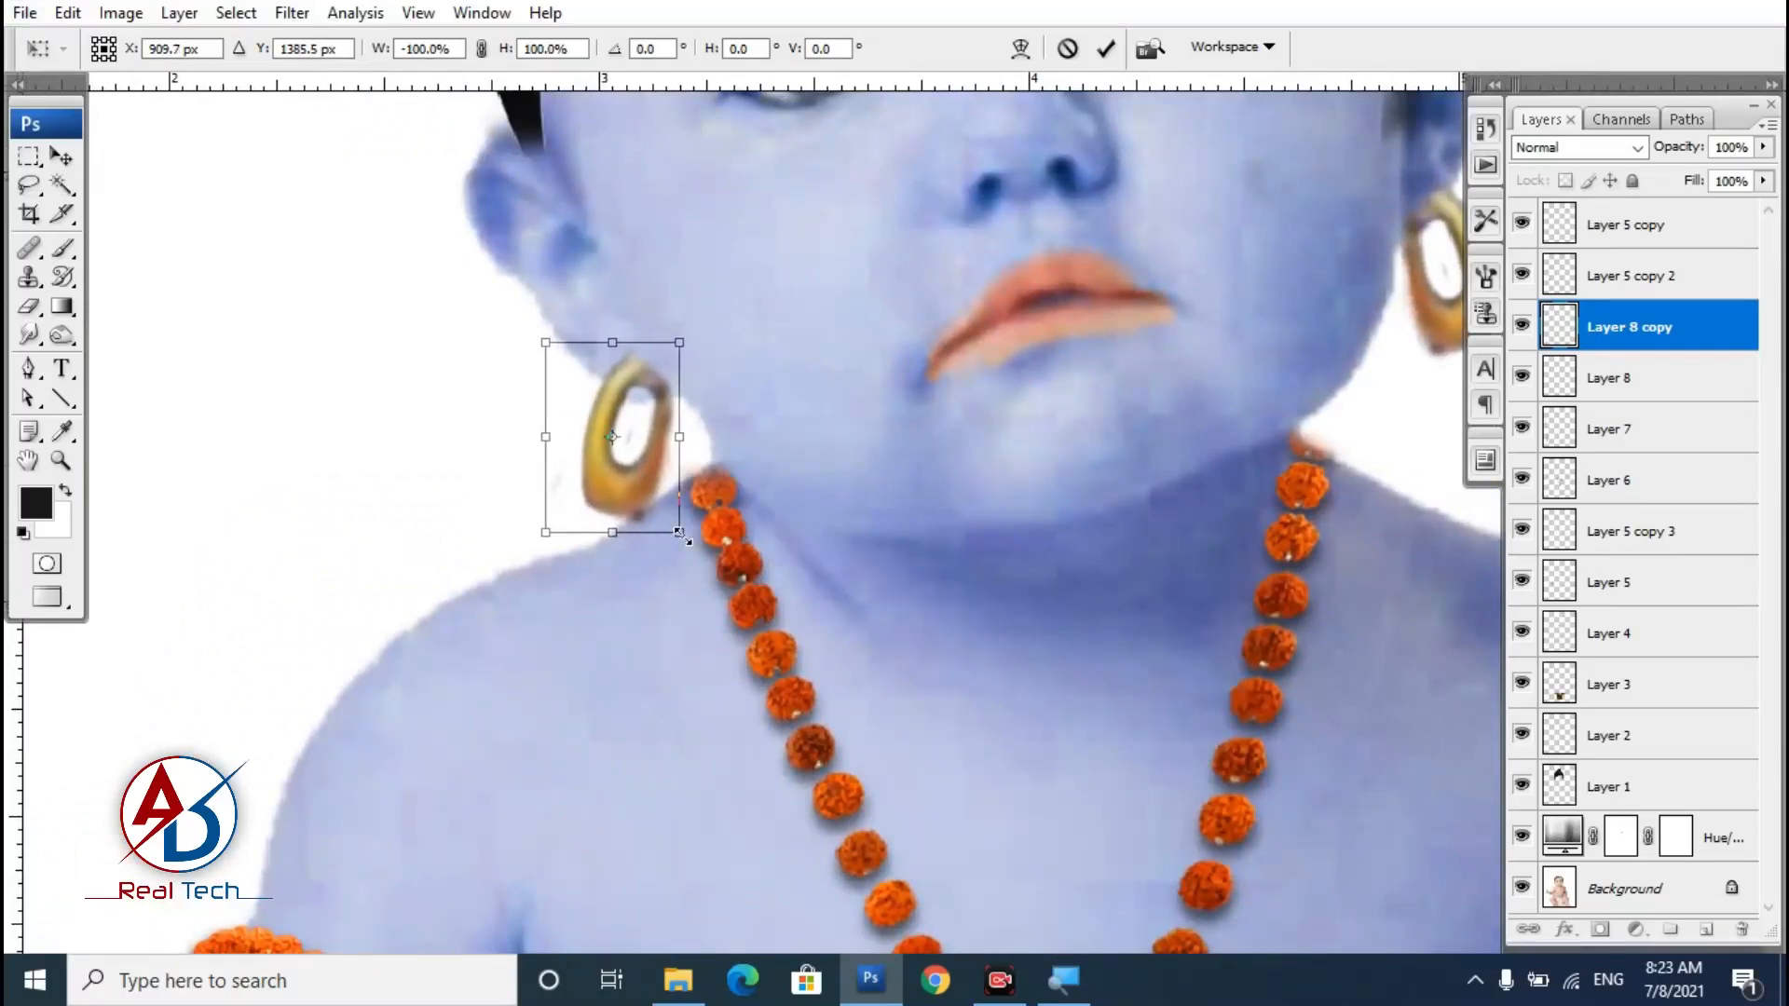
left_click_drag(680, 533, 645, 465, "shift")
key("Return")
Try erasing the top of the duplicate earring over the earlobe with a 10 px eraser, and undo the erasing.
scroll(658, 484, "up", 3)
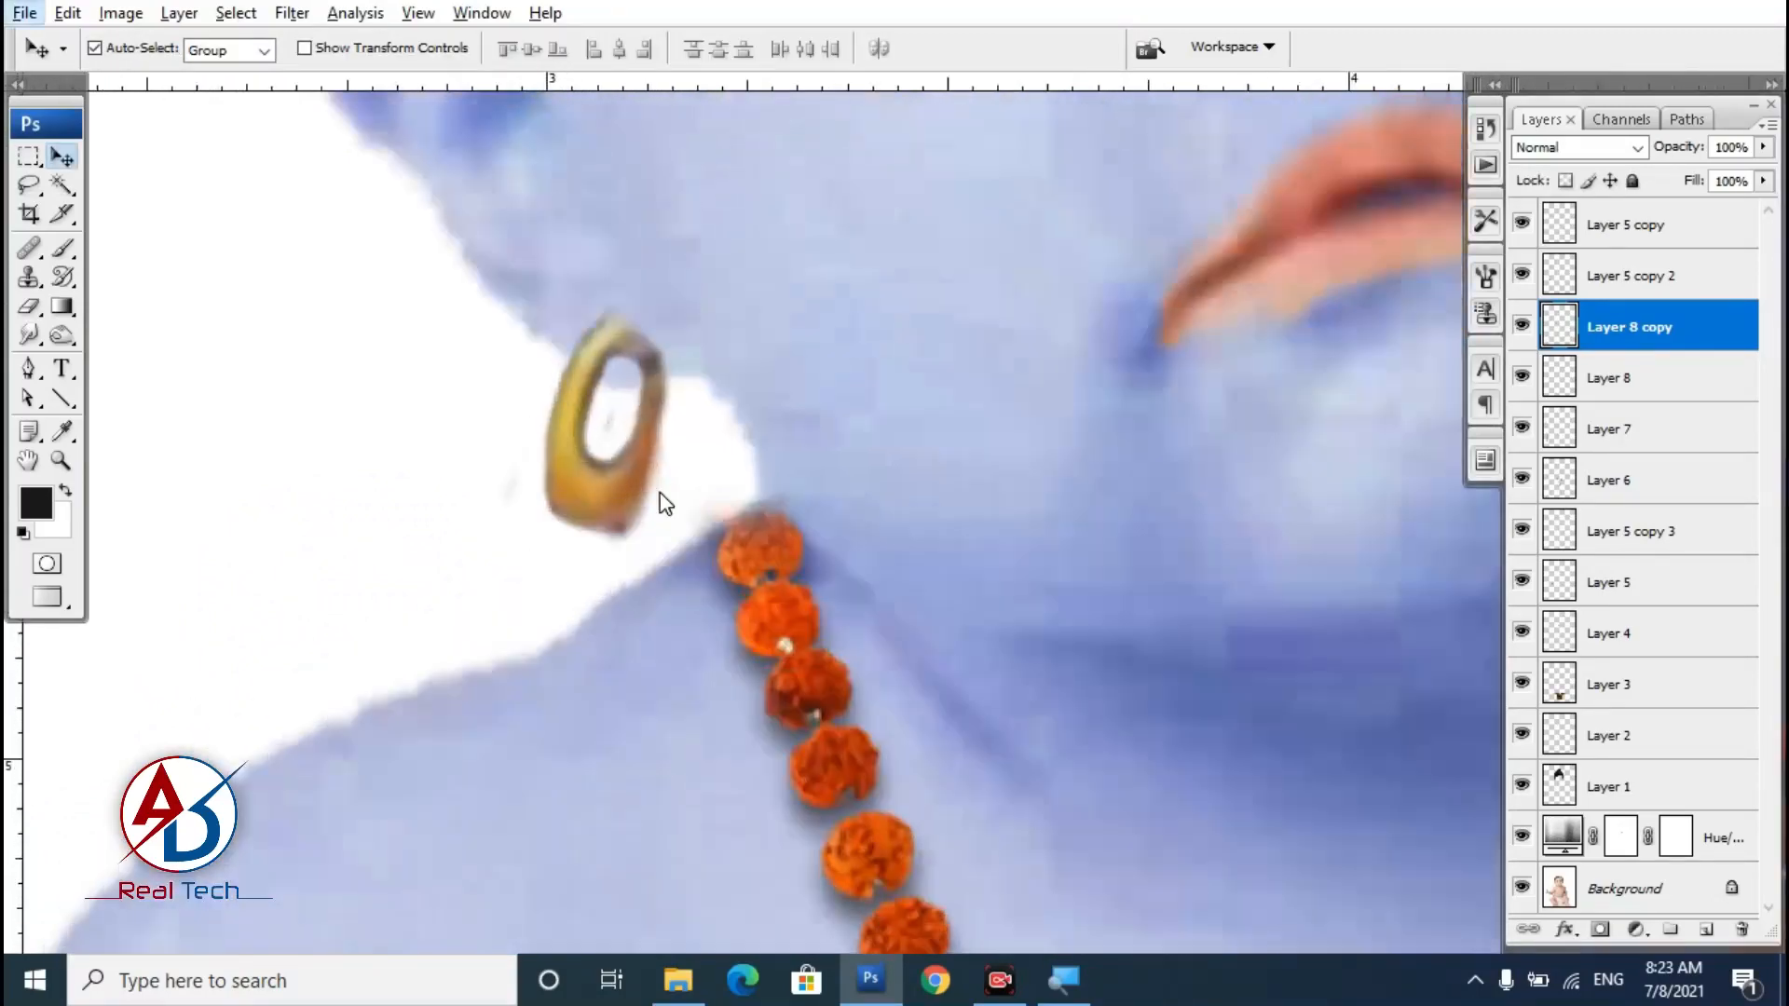
left_click(29, 307)
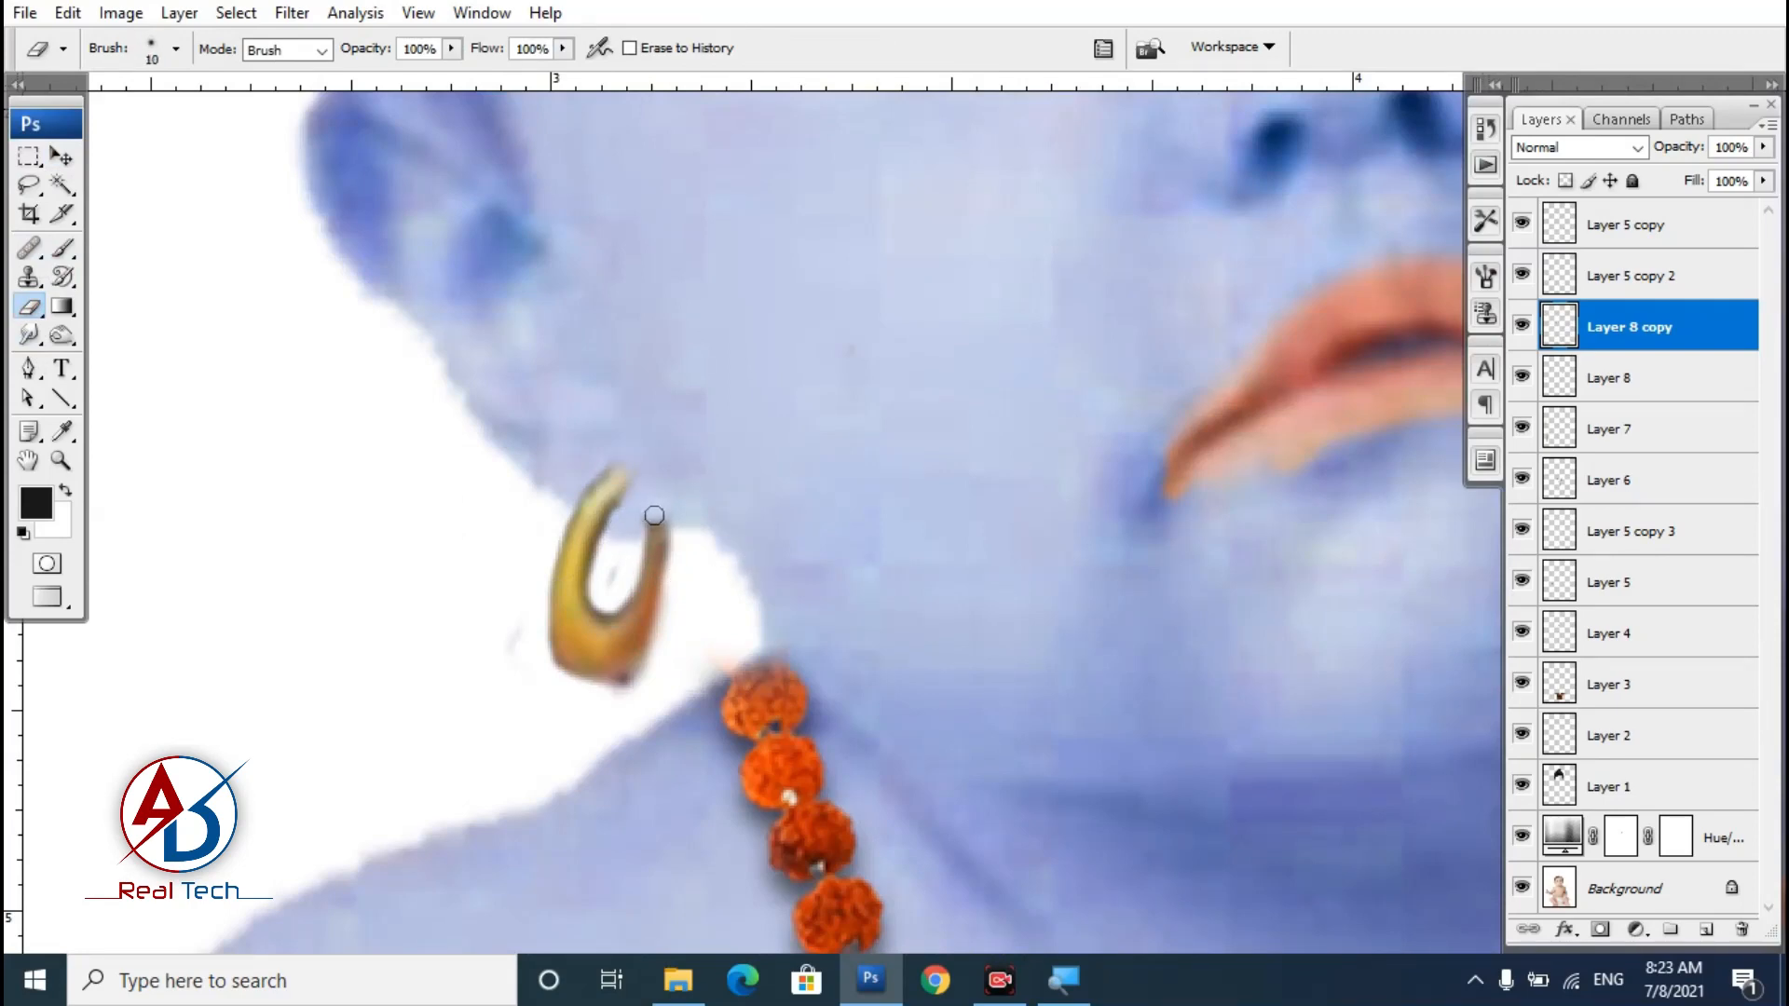
key("ctrl+z")
key("ctrl+z")
Set the duplicate earring's layer to 54% opacity and erase its top where it overlaps the earlobe.
scroll(733, 492, "up", 1)
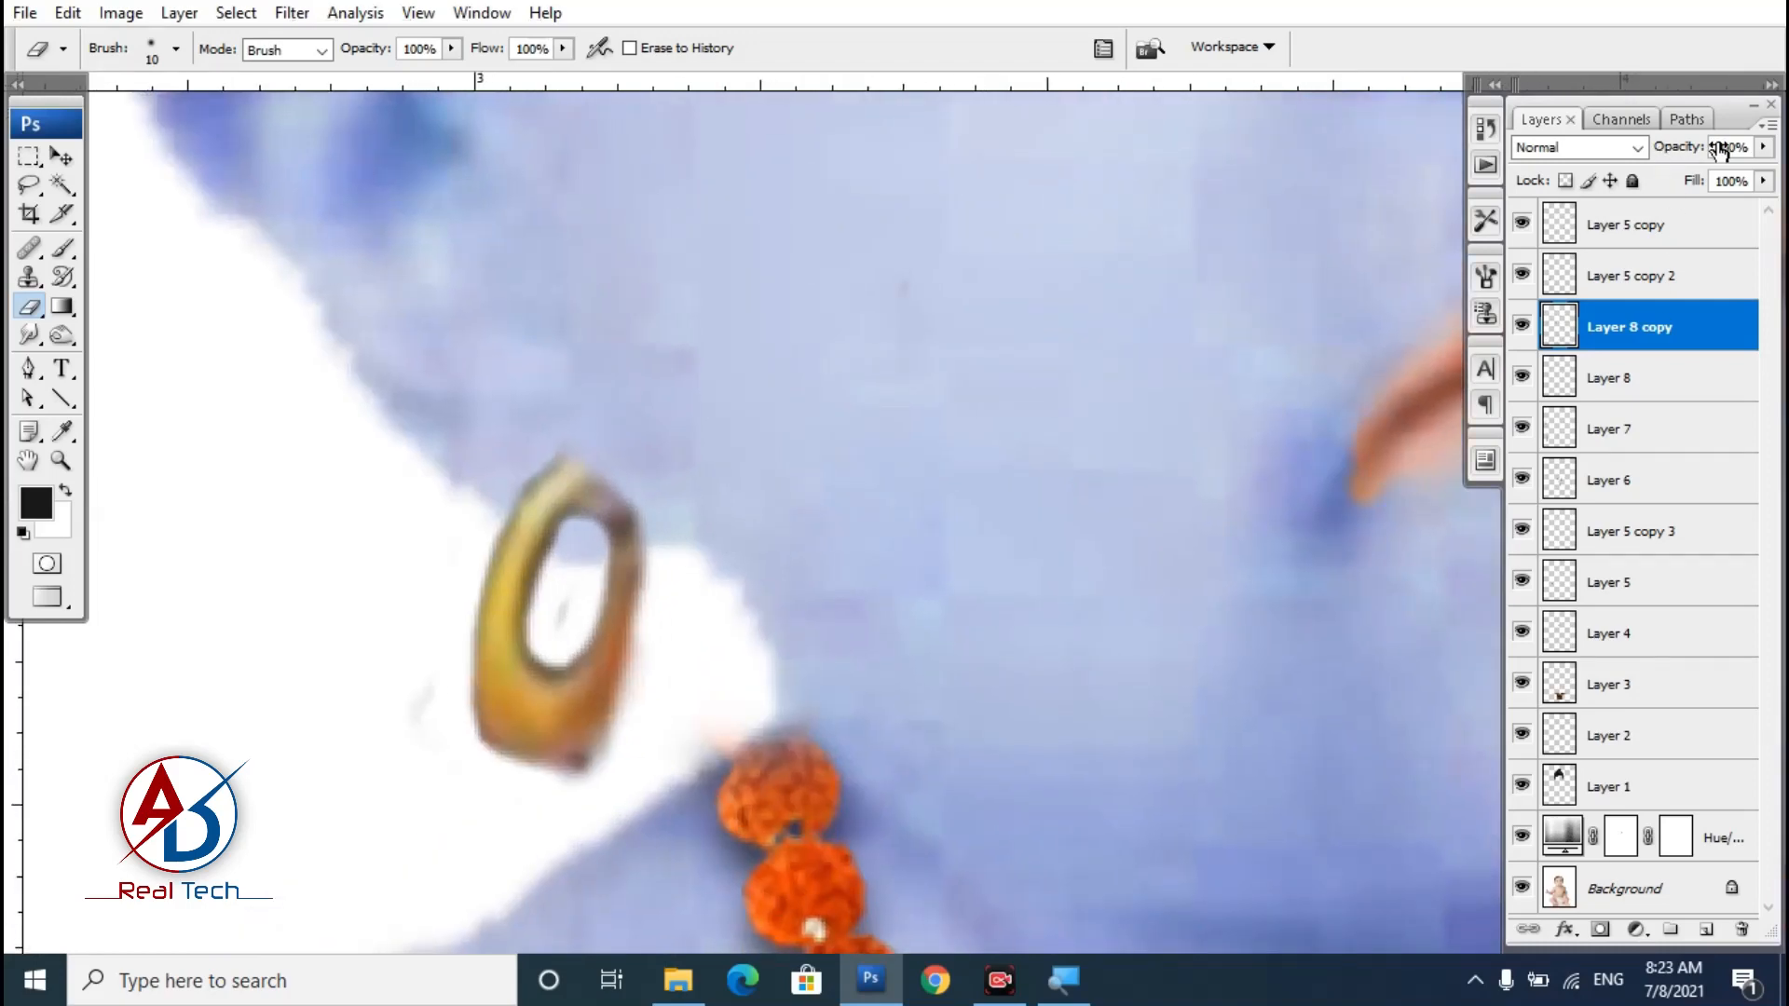
left_click_drag(1761, 146, 1614, 169)
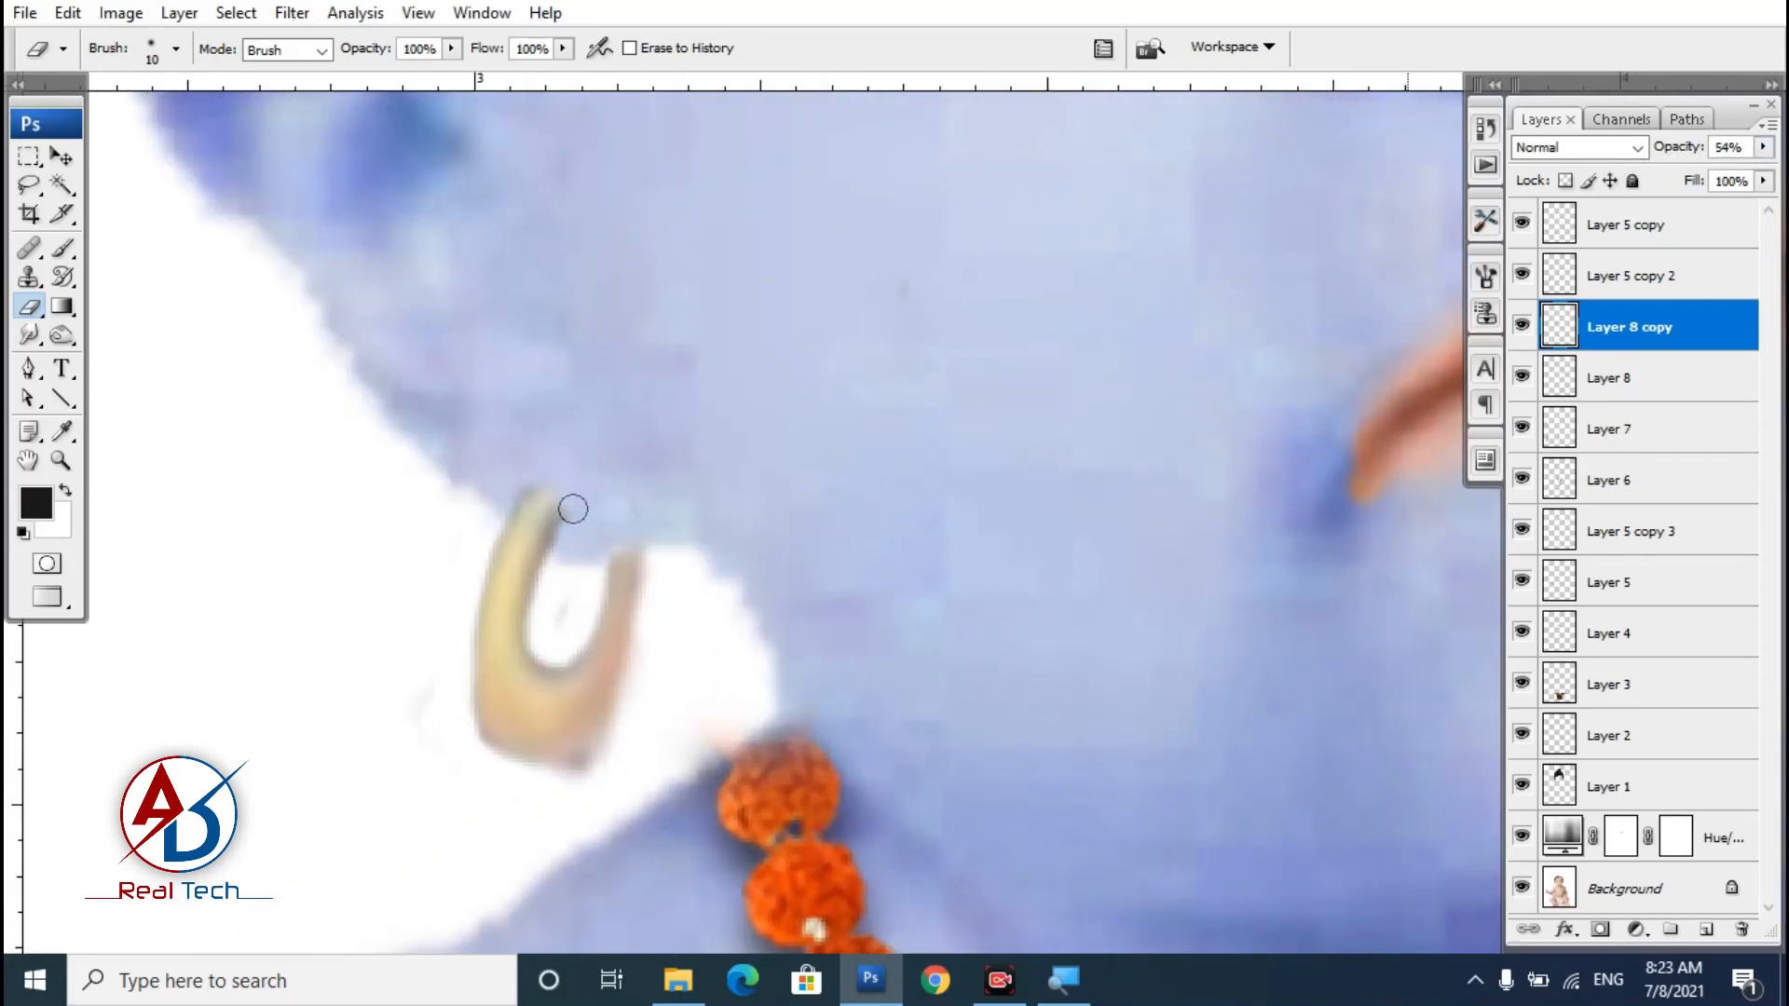
scroll(565, 529, "down", 5)
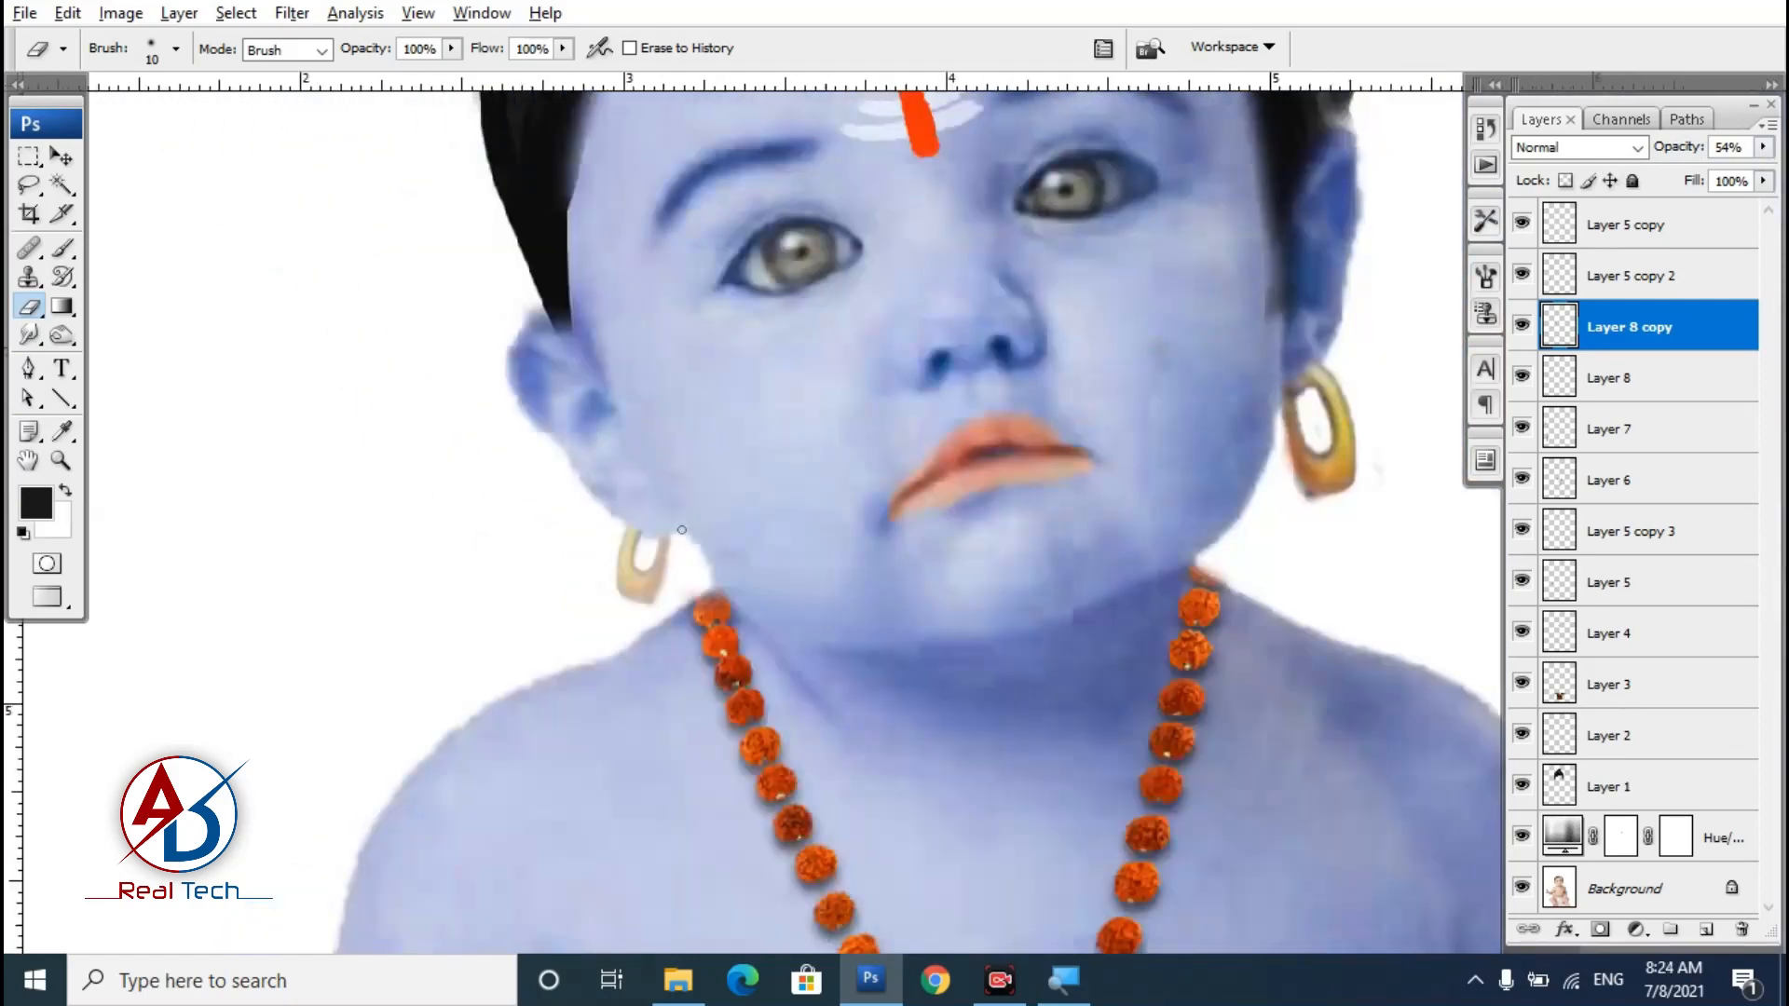
Return the trimmed duplicate earring's layer opacity to 100%.
left_click(61, 157)
left_click_drag(1668, 148, 1735, 150)
scroll(637, 444, "down", 5)
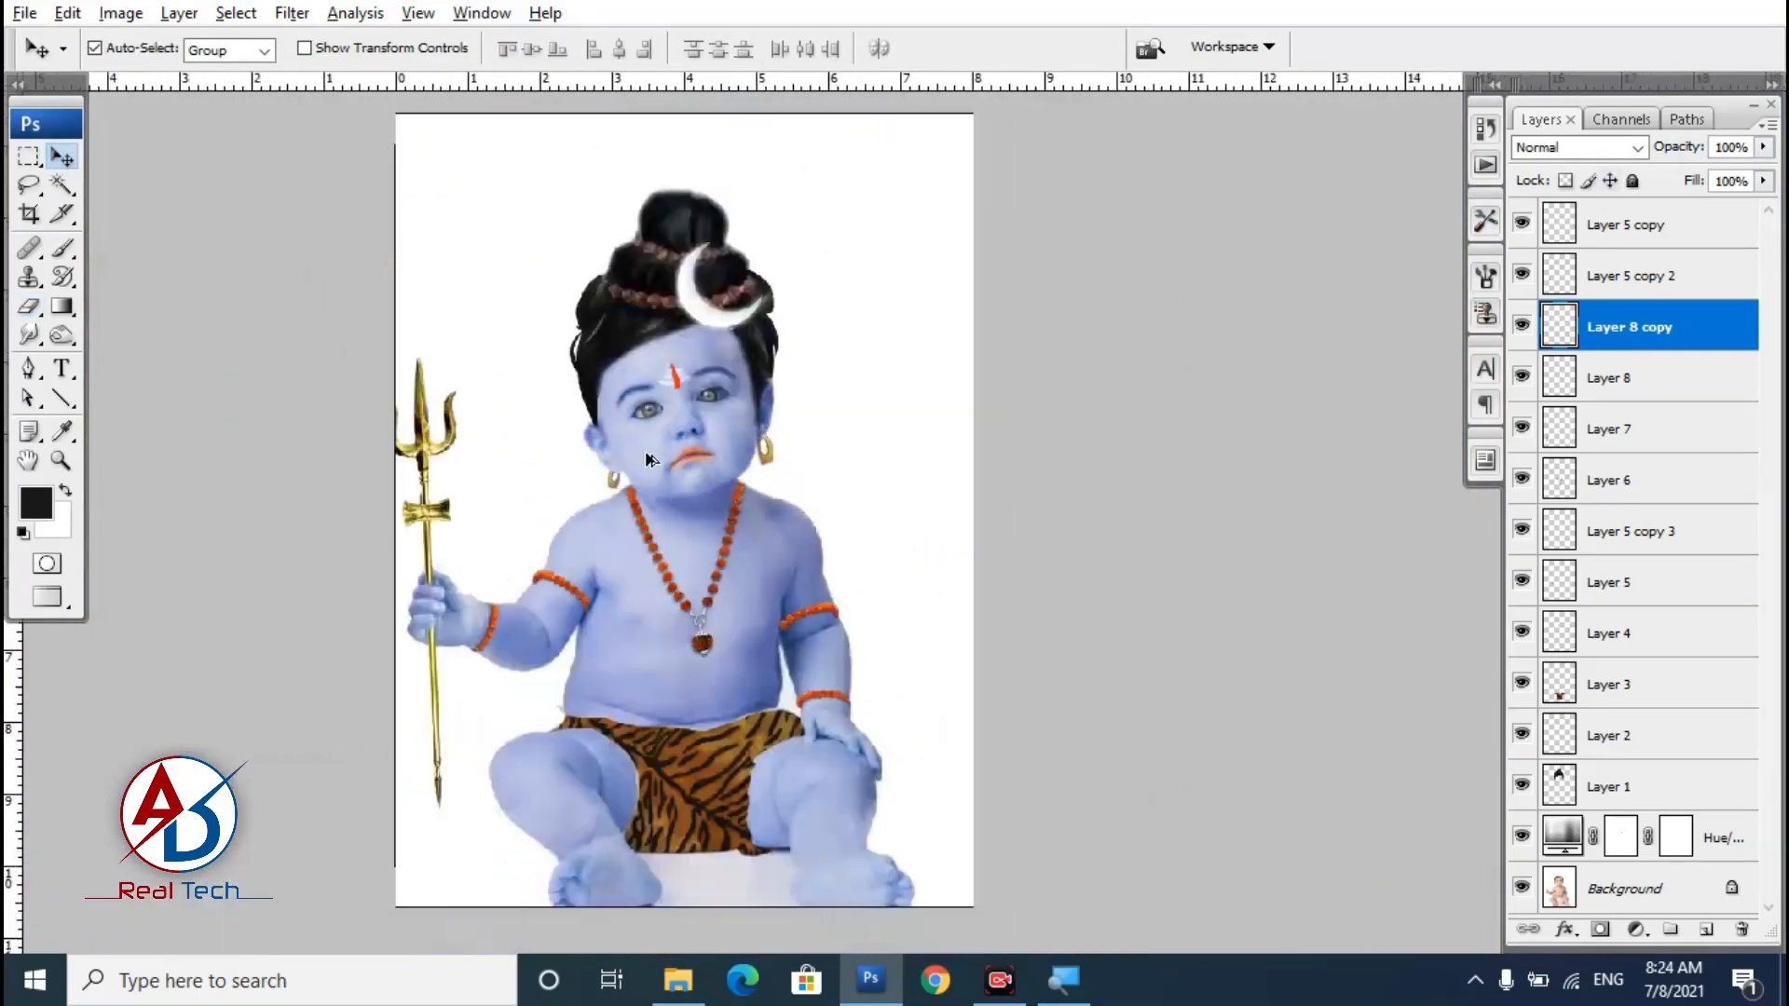
scroll(740, 552, "down", 1)
left_click(1059, 635)
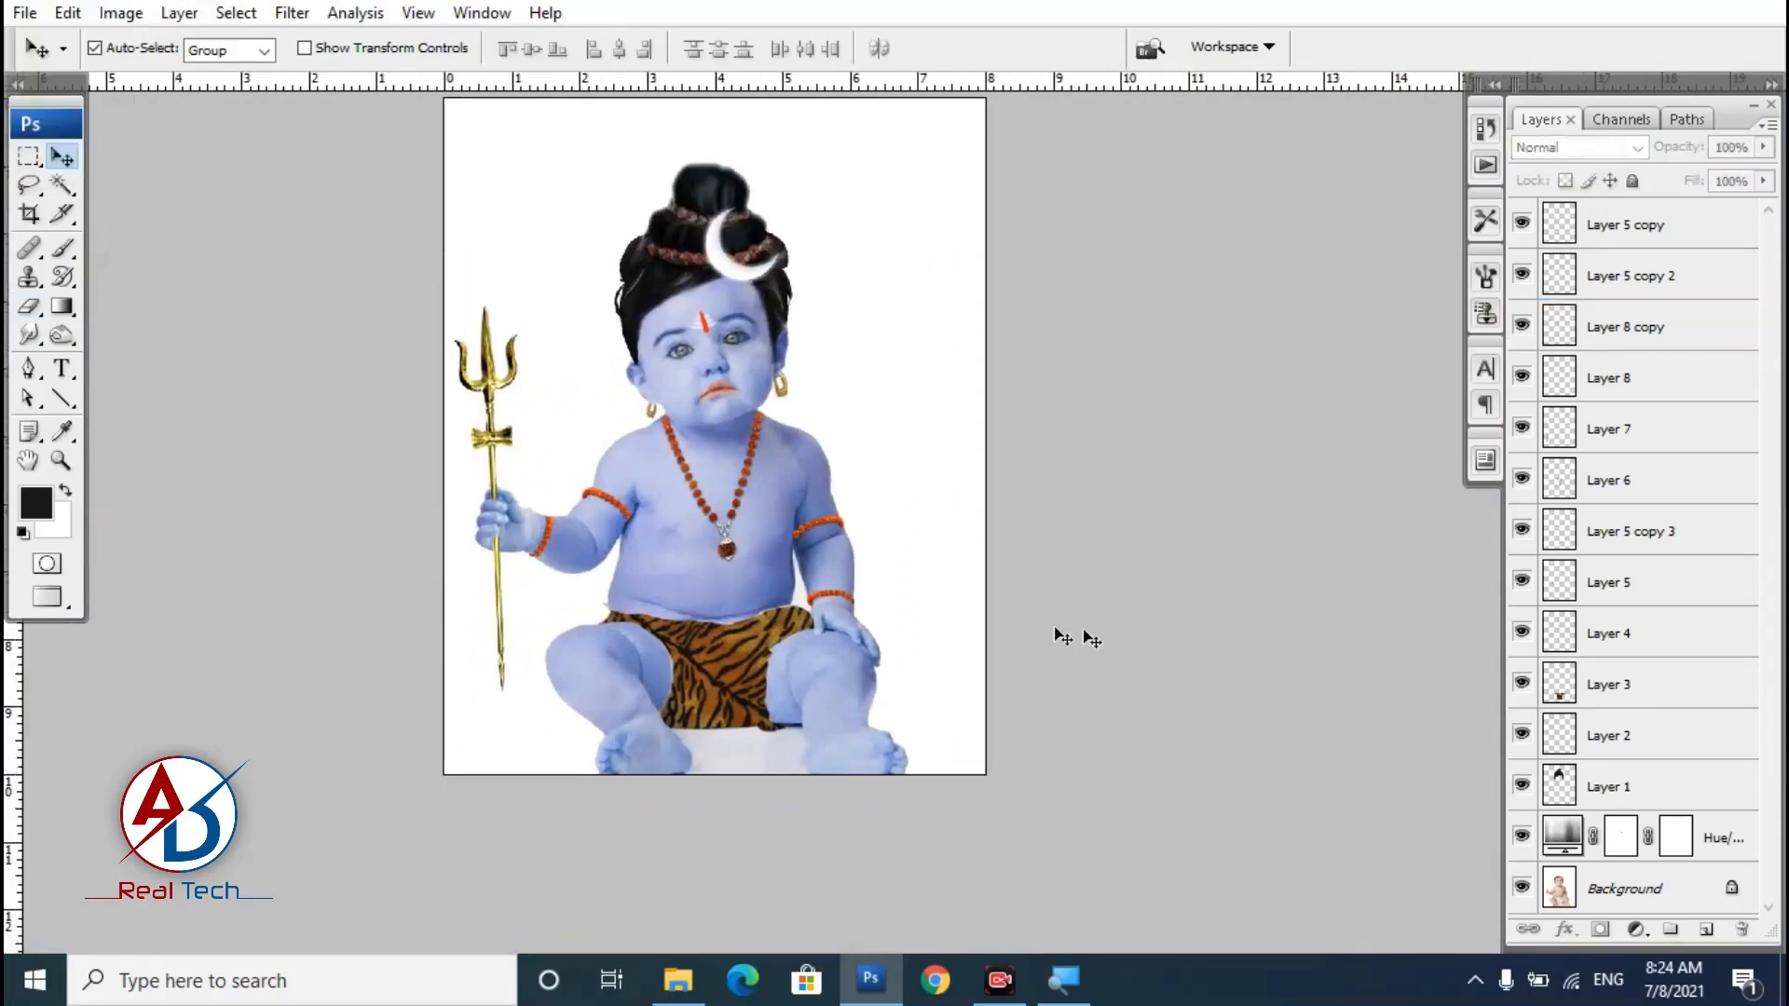
scroll(1059, 635, "down", 3)
left_click(1641, 897)
scroll(883, 654, "up", 2)
left_click(883, 655)
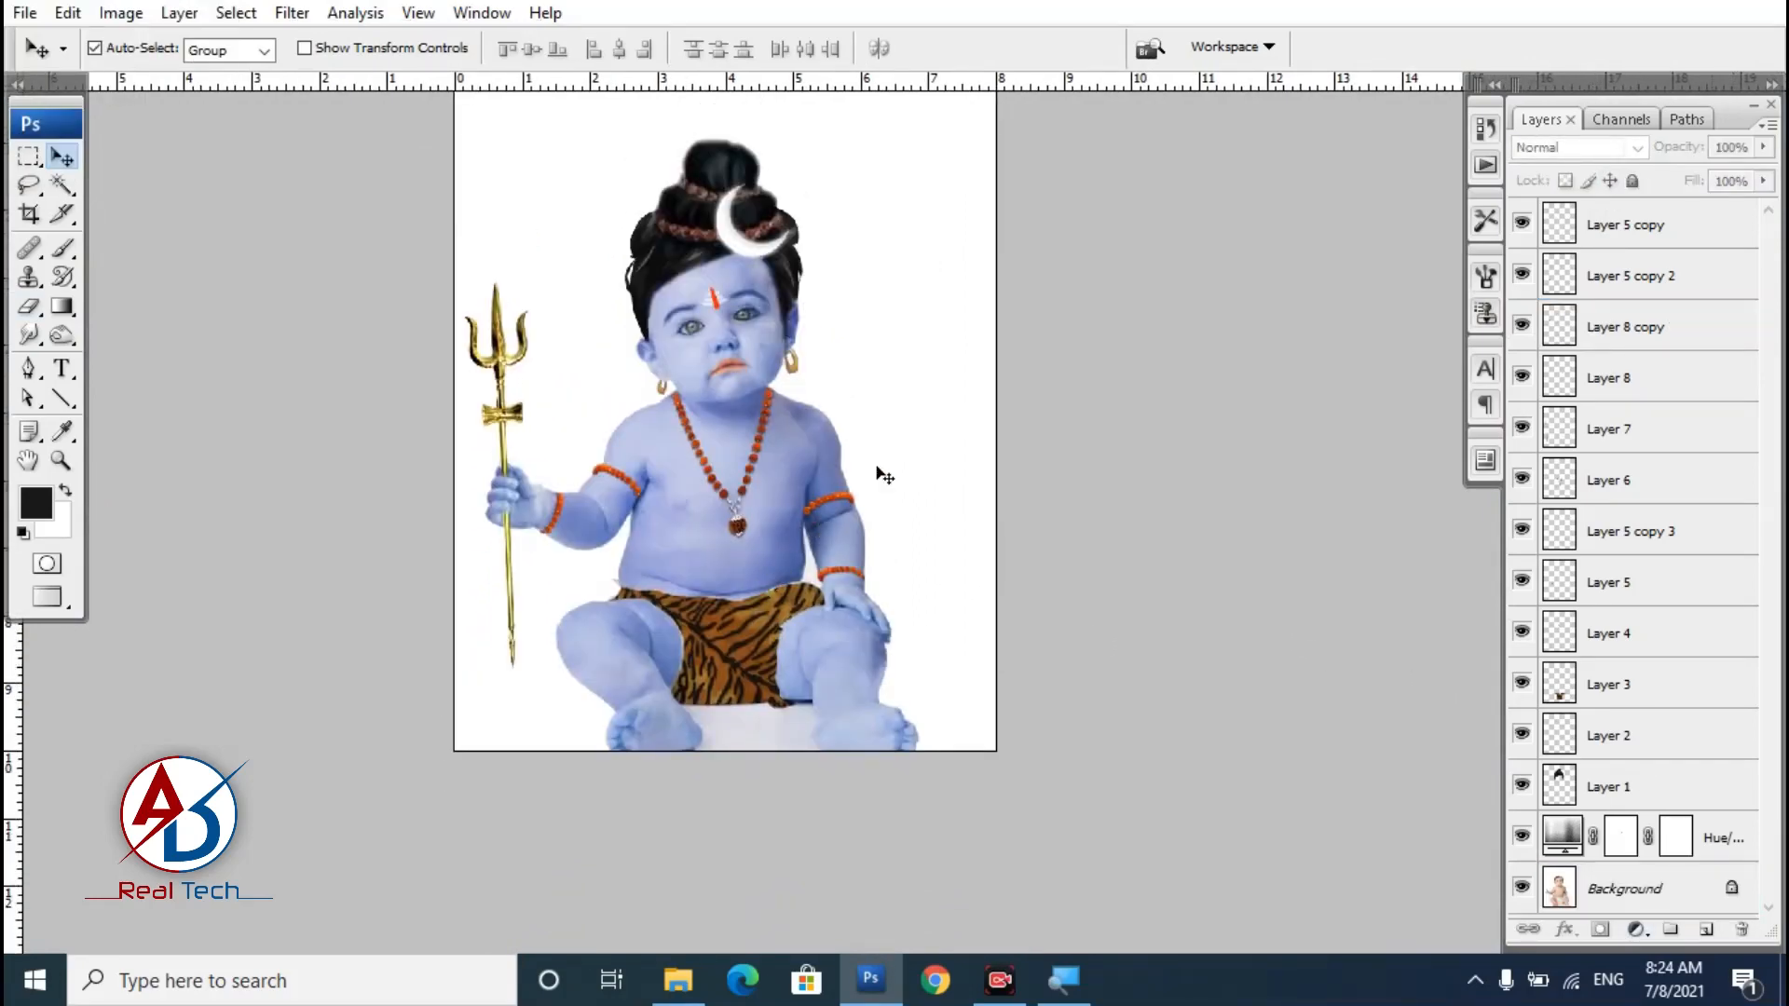
left_click(1607, 888)
key("ctrl+v")
key("ctrl+z")
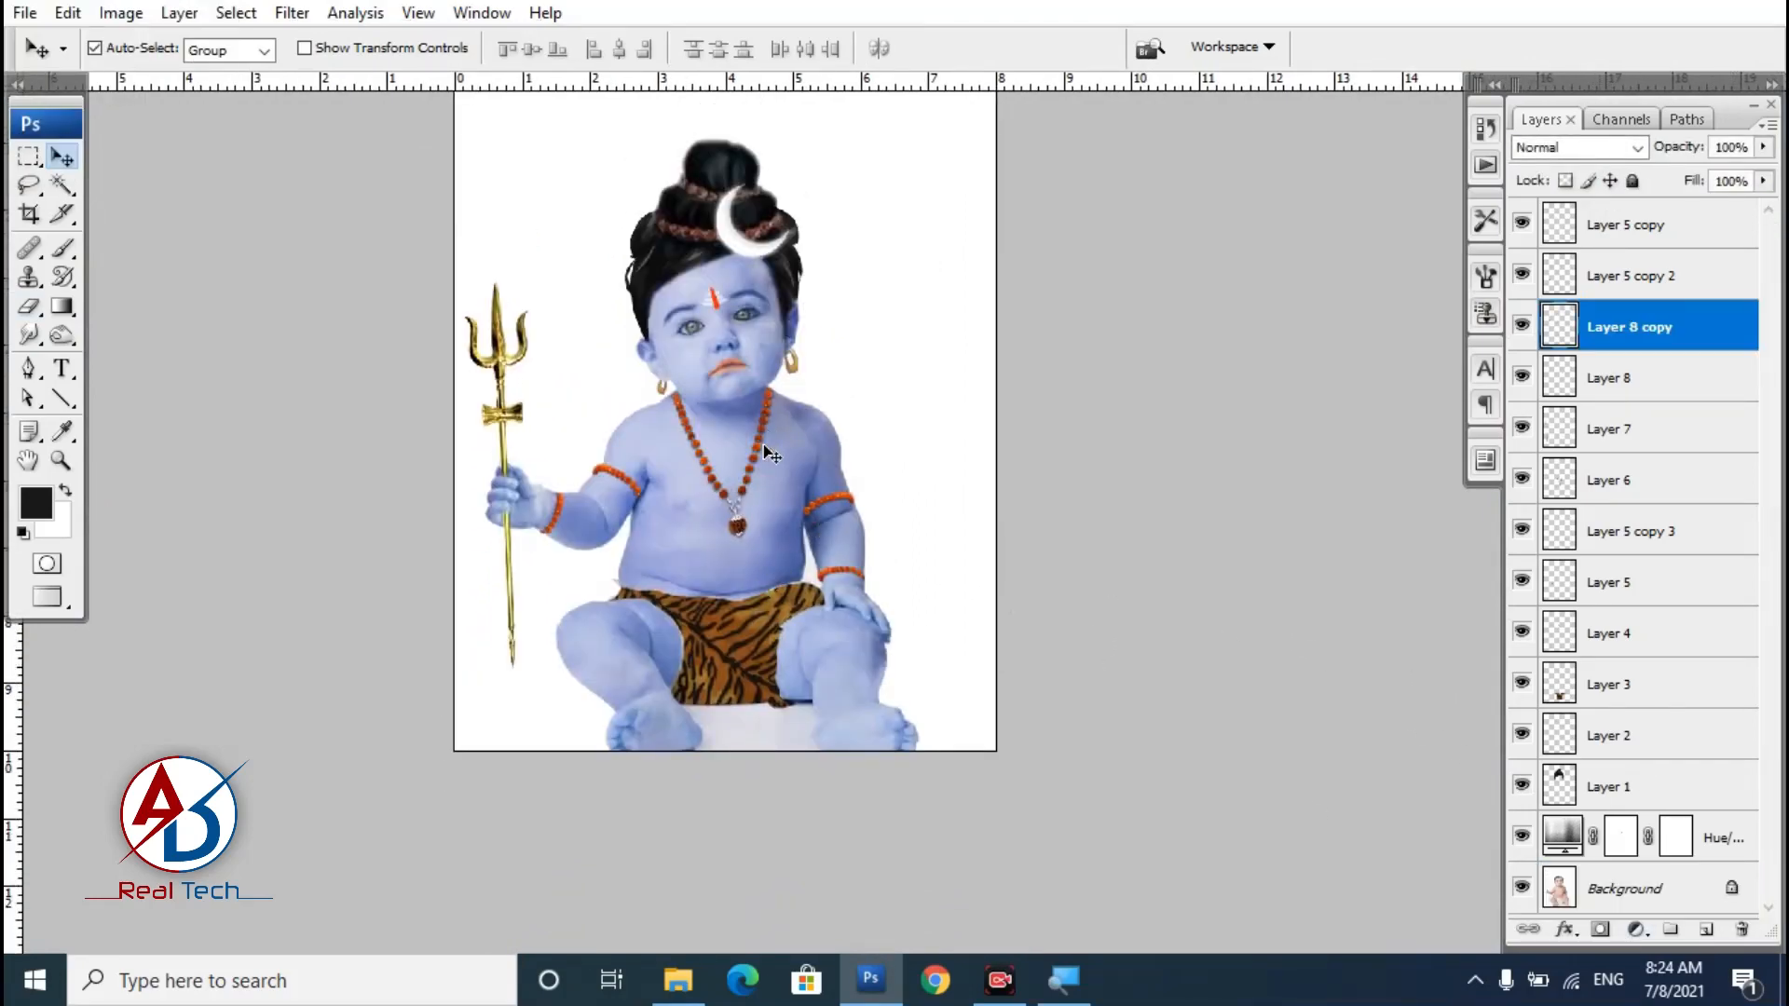
Shift the Background layer's midtones toward blue by +18 with Color Balance.
left_click(1617, 896)
key("ctrl+b")
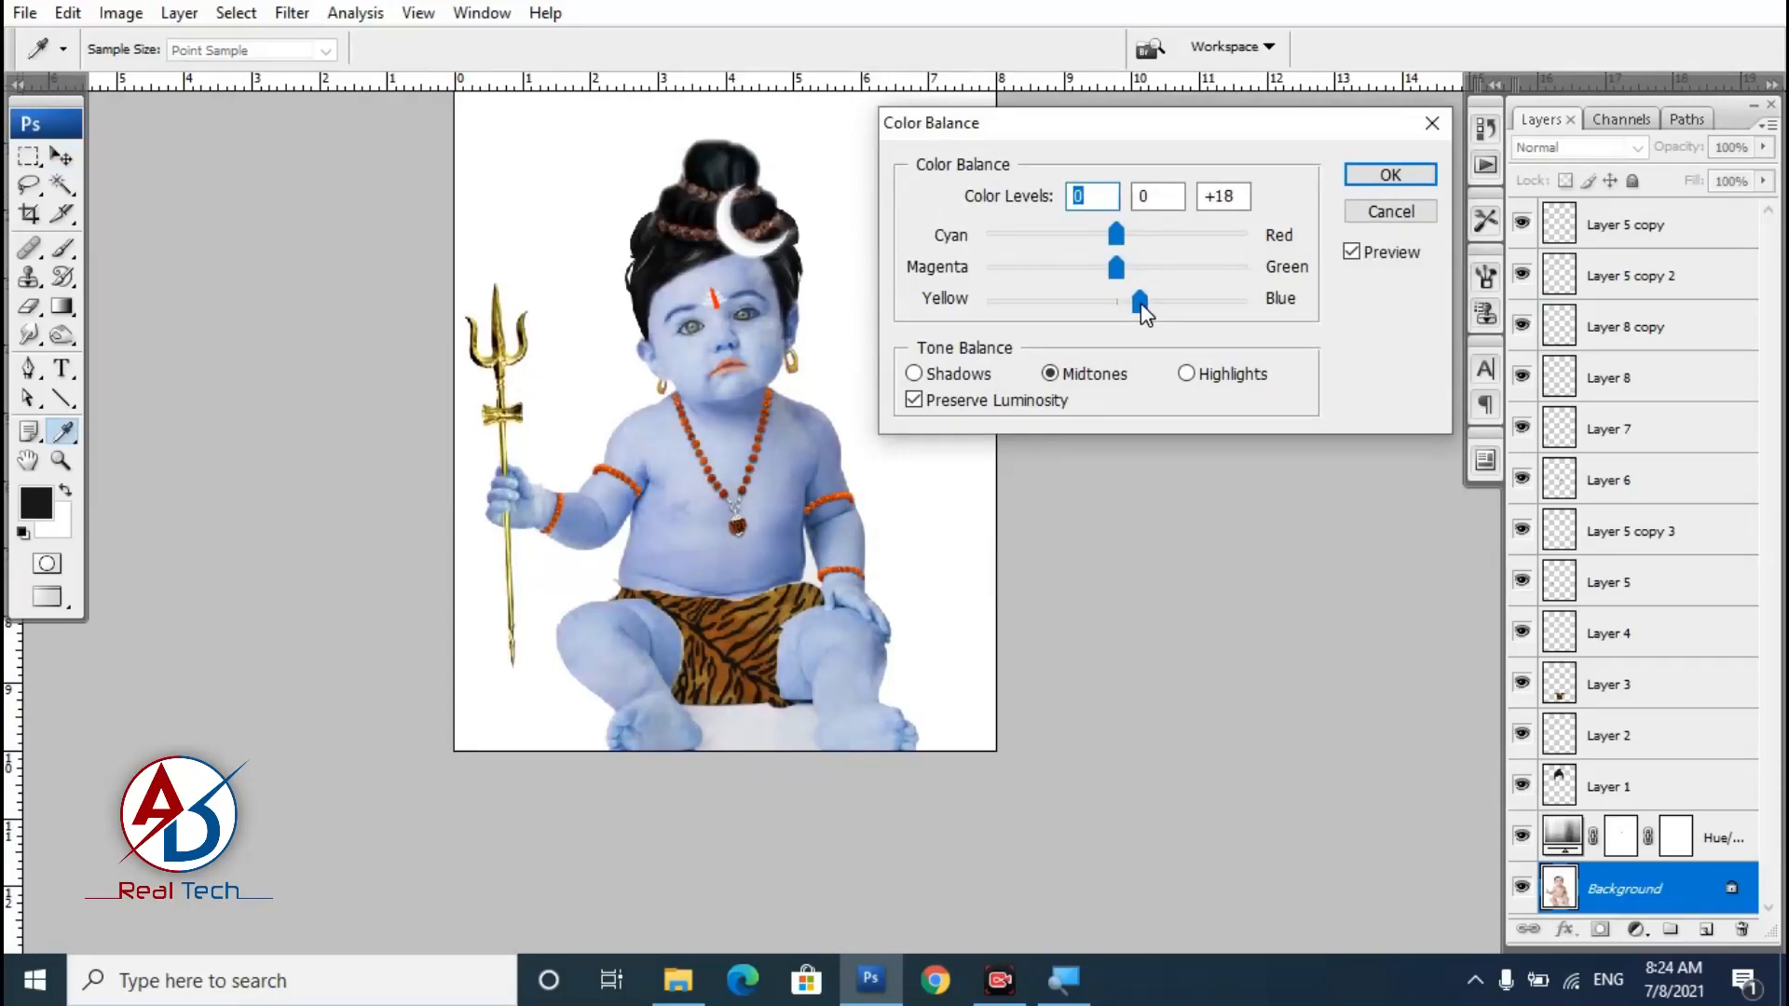
left_click(1391, 175)
Smooth the Background photo with the Imagenomic Noiseware filter using its Default preset.
left_click(291, 12)
mouse_move(365, 614)
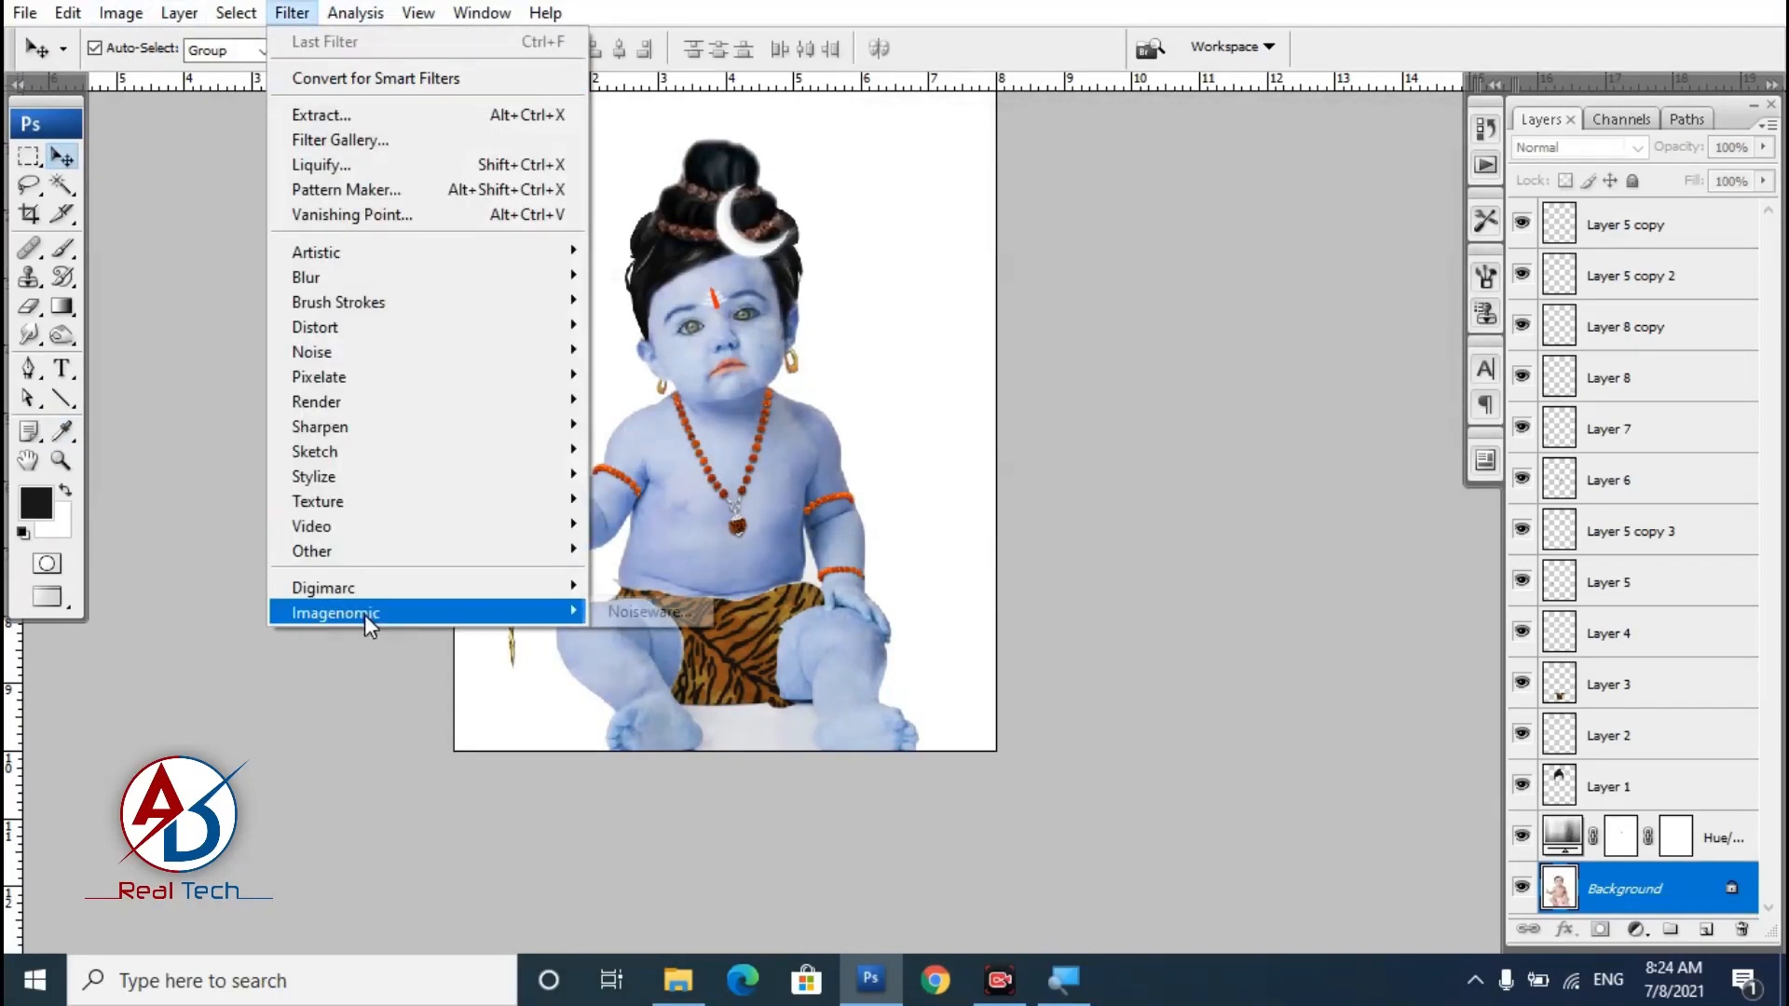
left_click(633, 613)
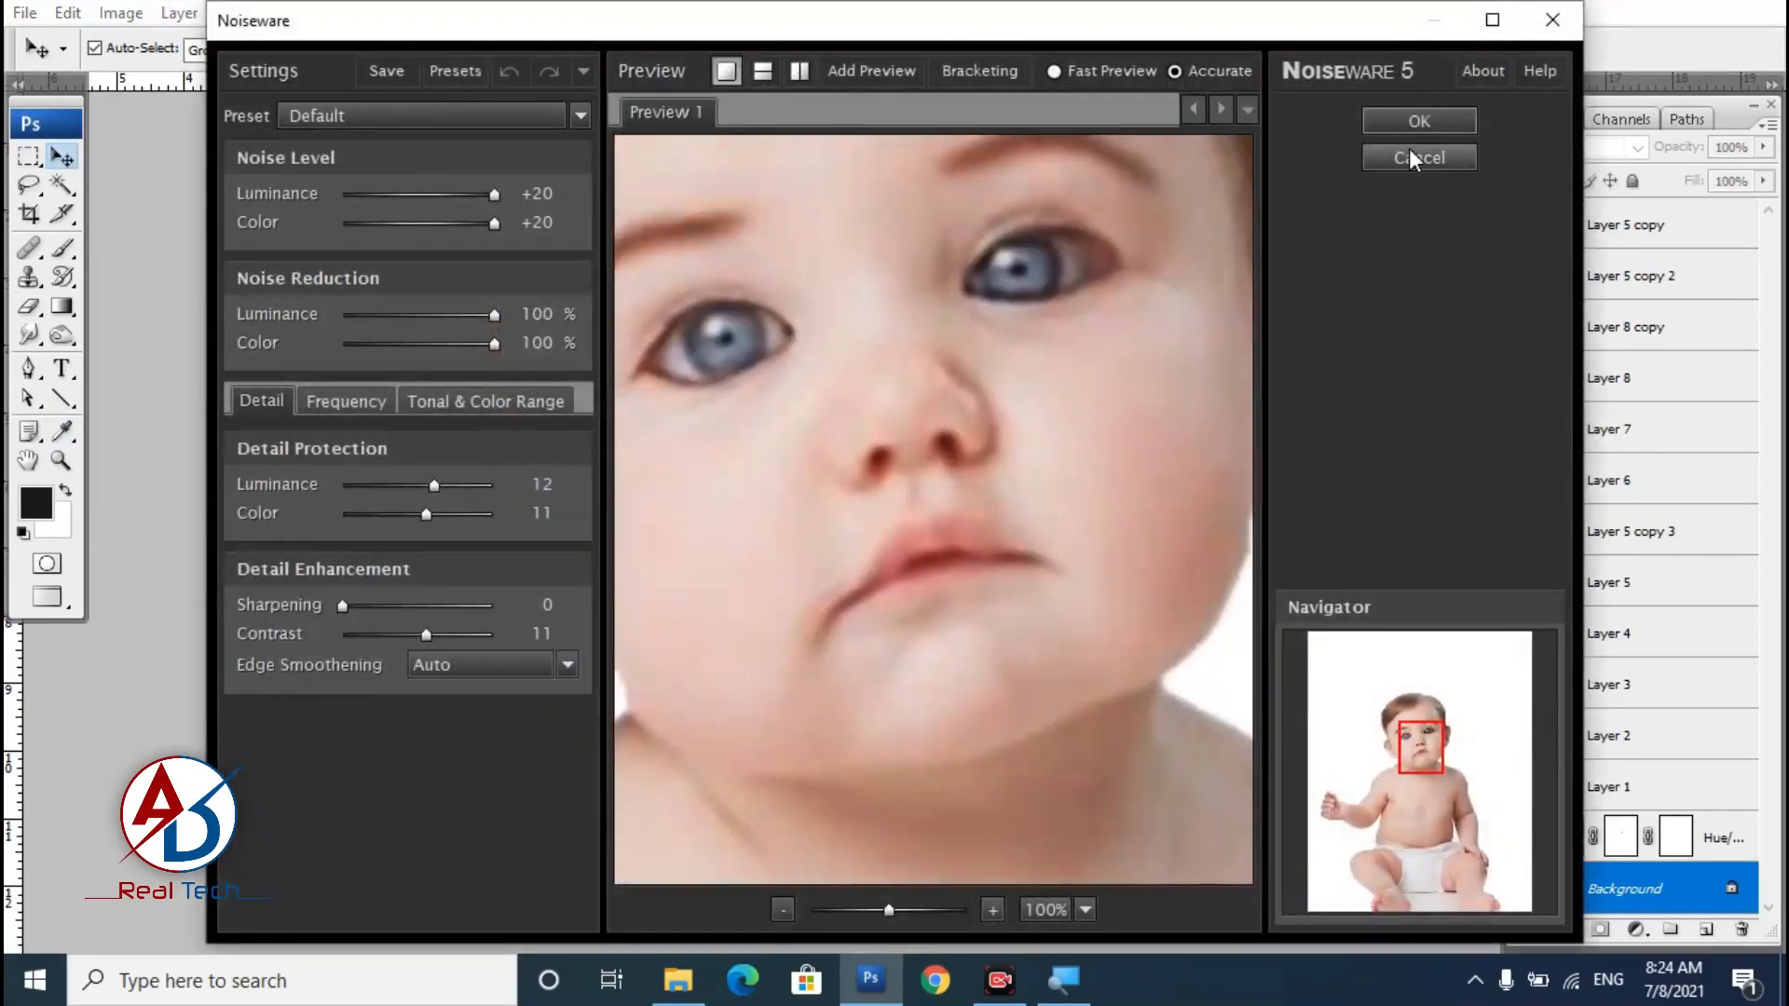
left_click(1415, 121)
Add a new layer directly above the Background and choose orange fe8112 as the brush's foreground colour.
scroll(764, 491, "down", 2)
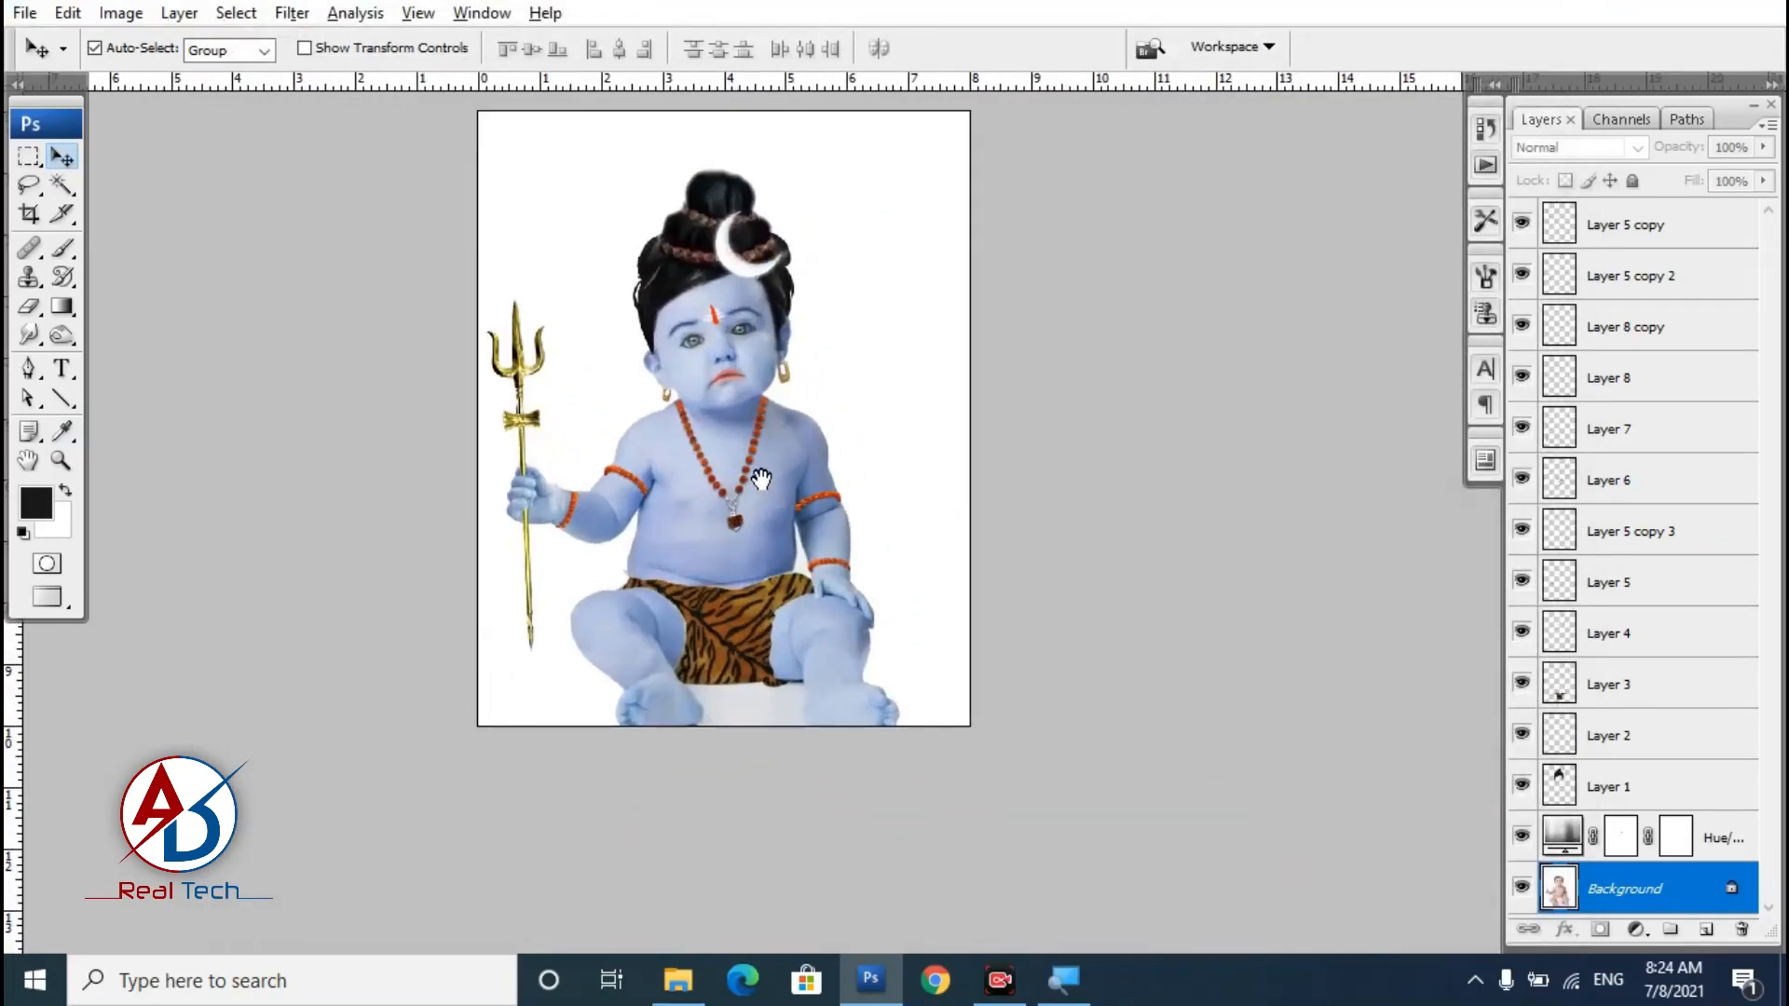
scroll(764, 491, "up", 1)
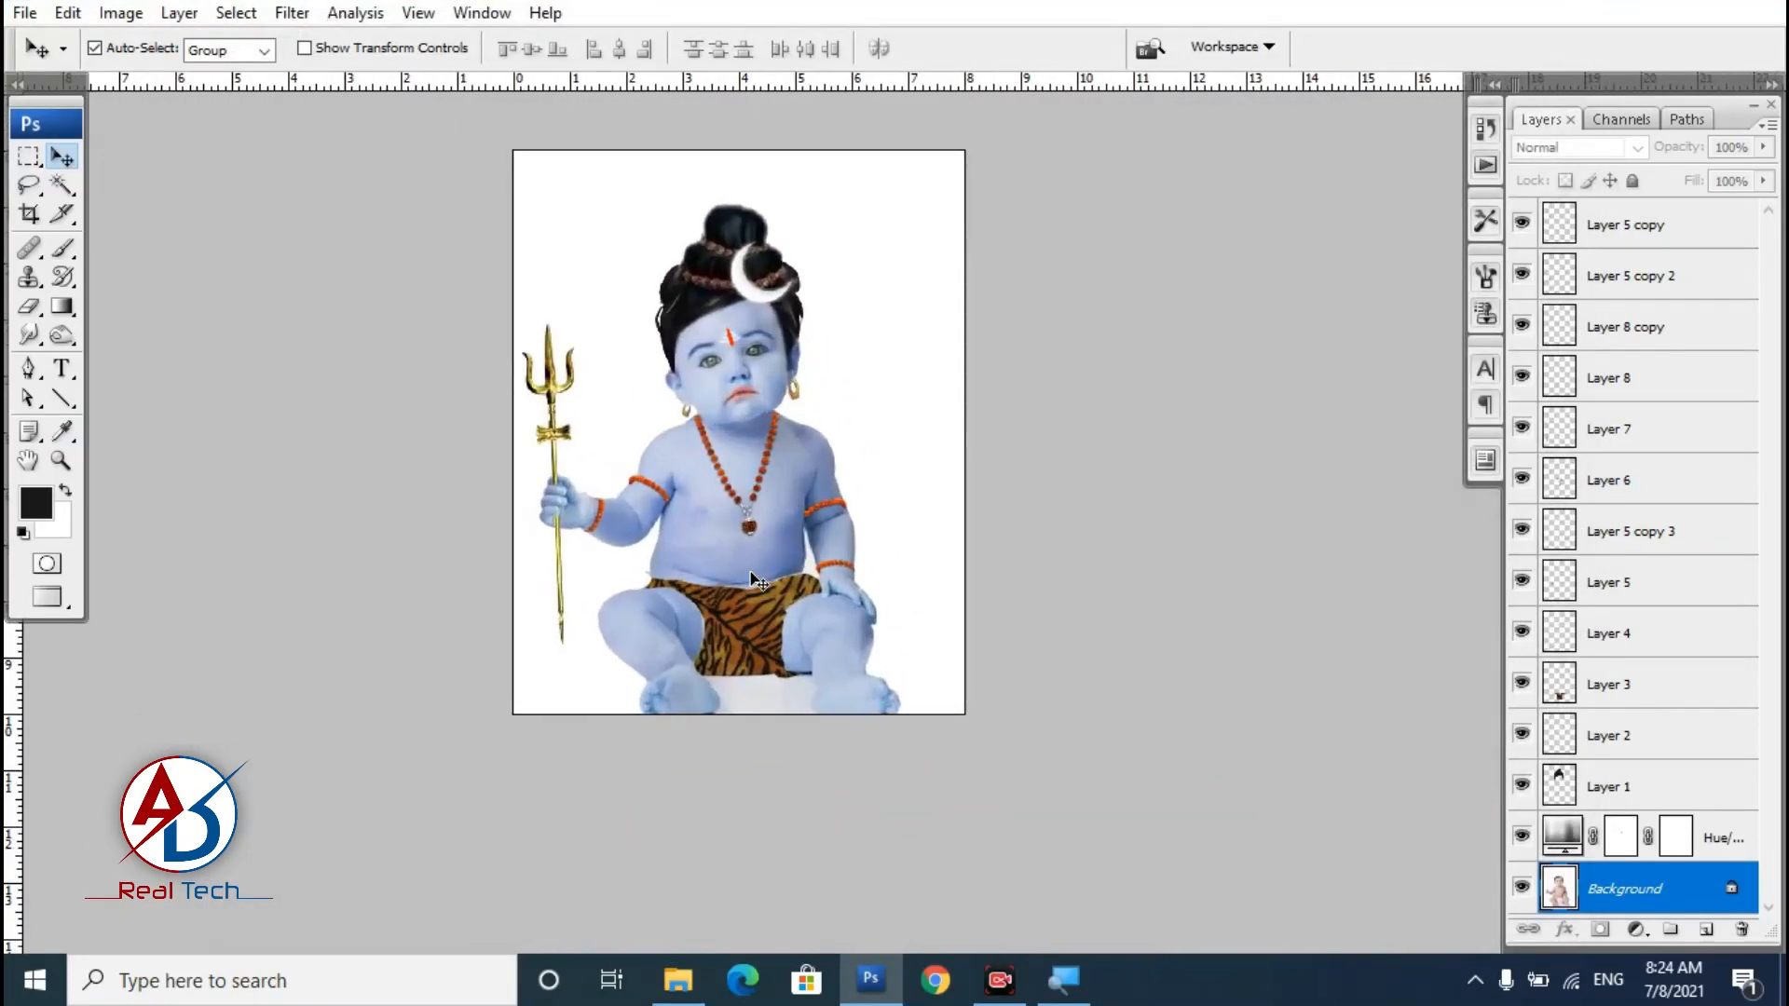
scroll(736, 588, "down", 2)
scroll(736, 589, "up", 4)
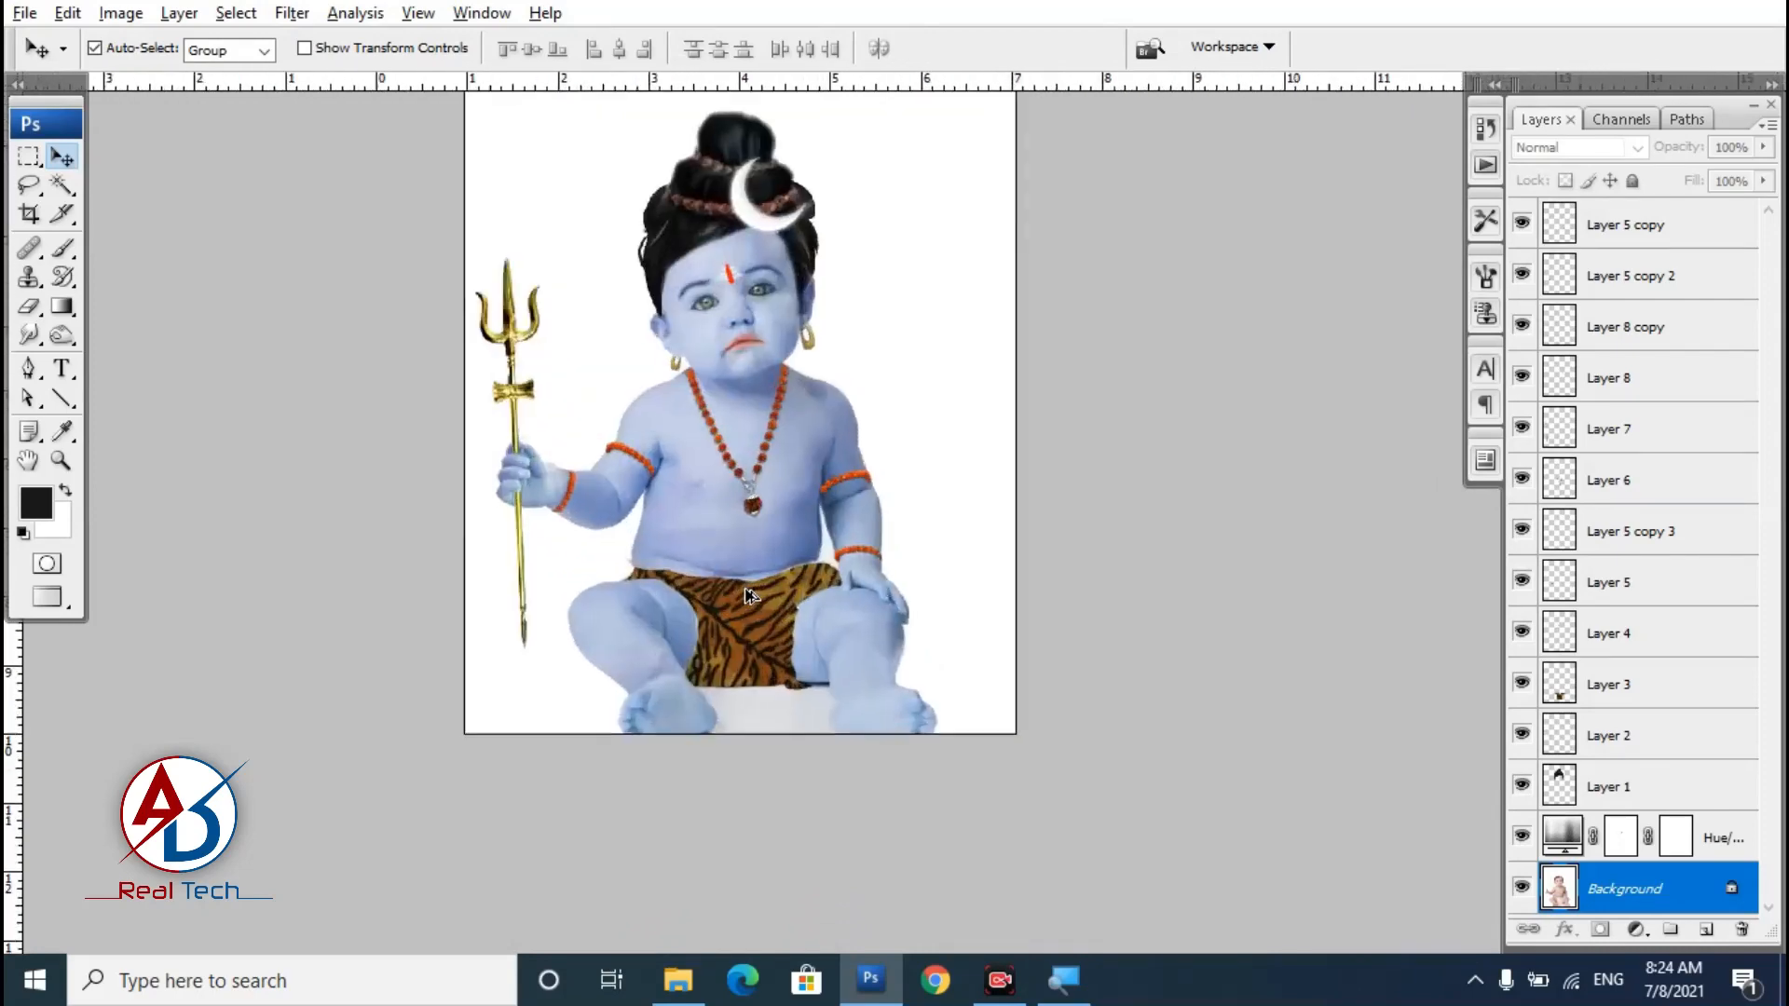
left_click(1707, 930)
left_click_drag(932, 643, 883, 584)
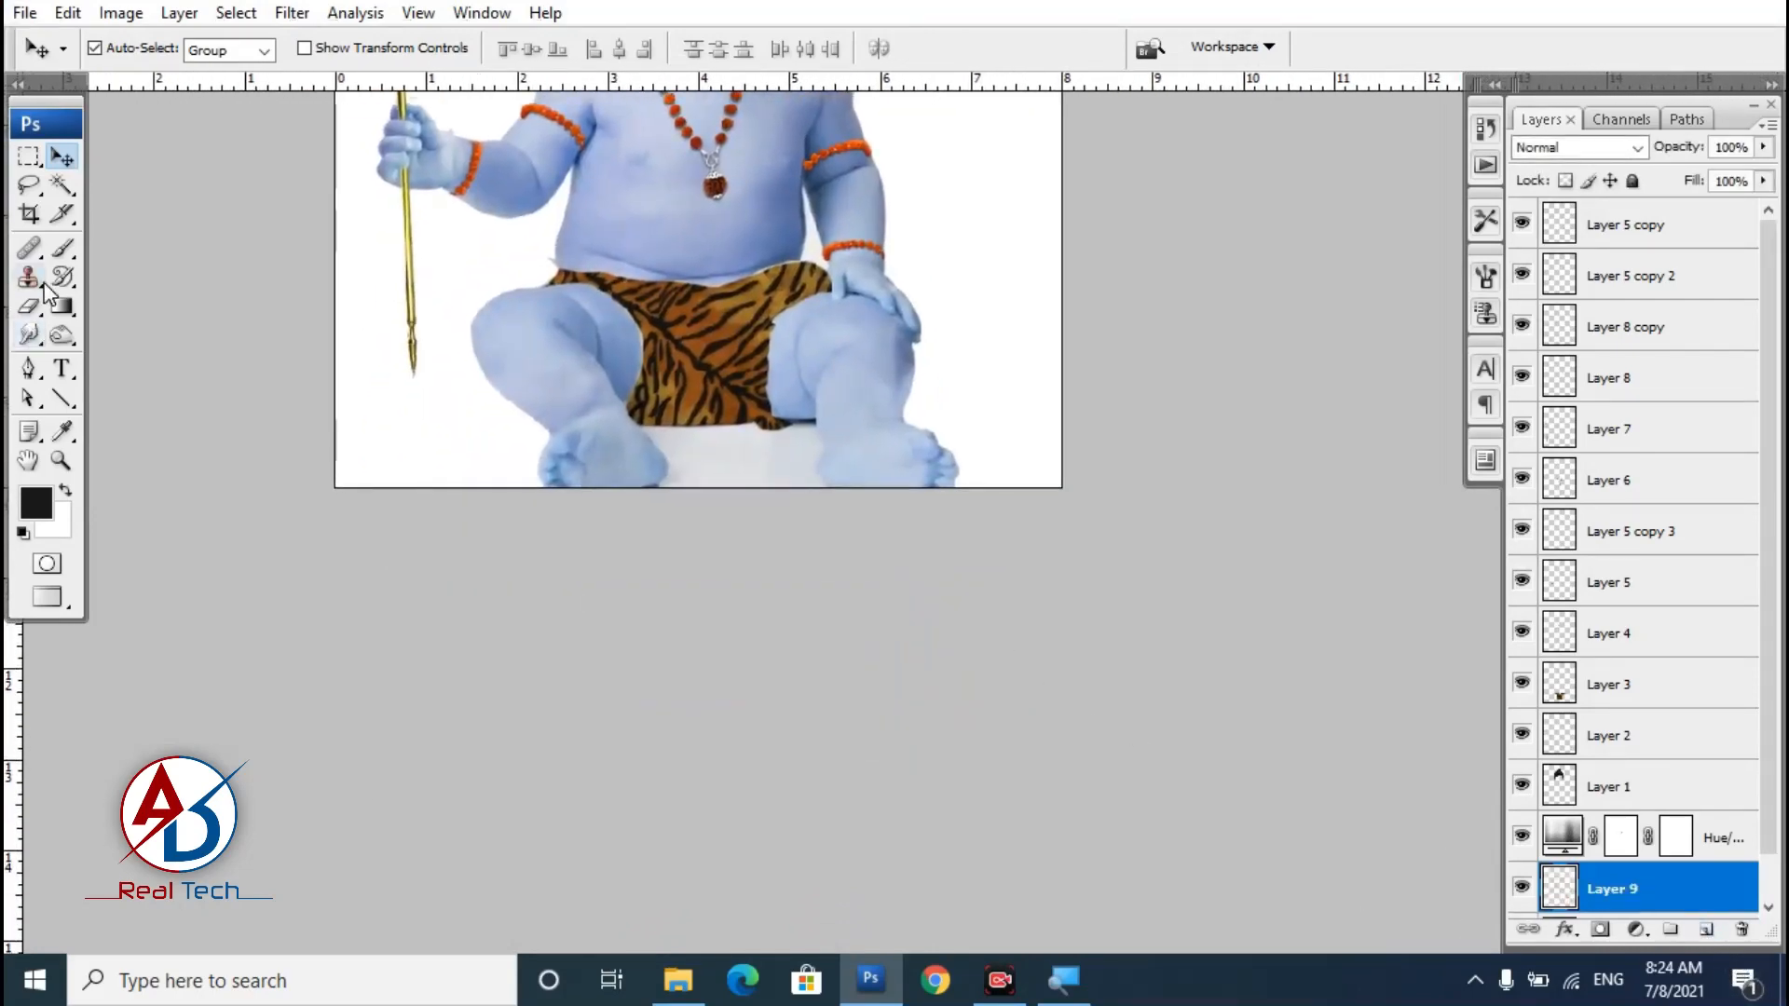
left_click(62, 250)
left_click(36, 505)
left_click(1449, 761)
left_click(1392, 454)
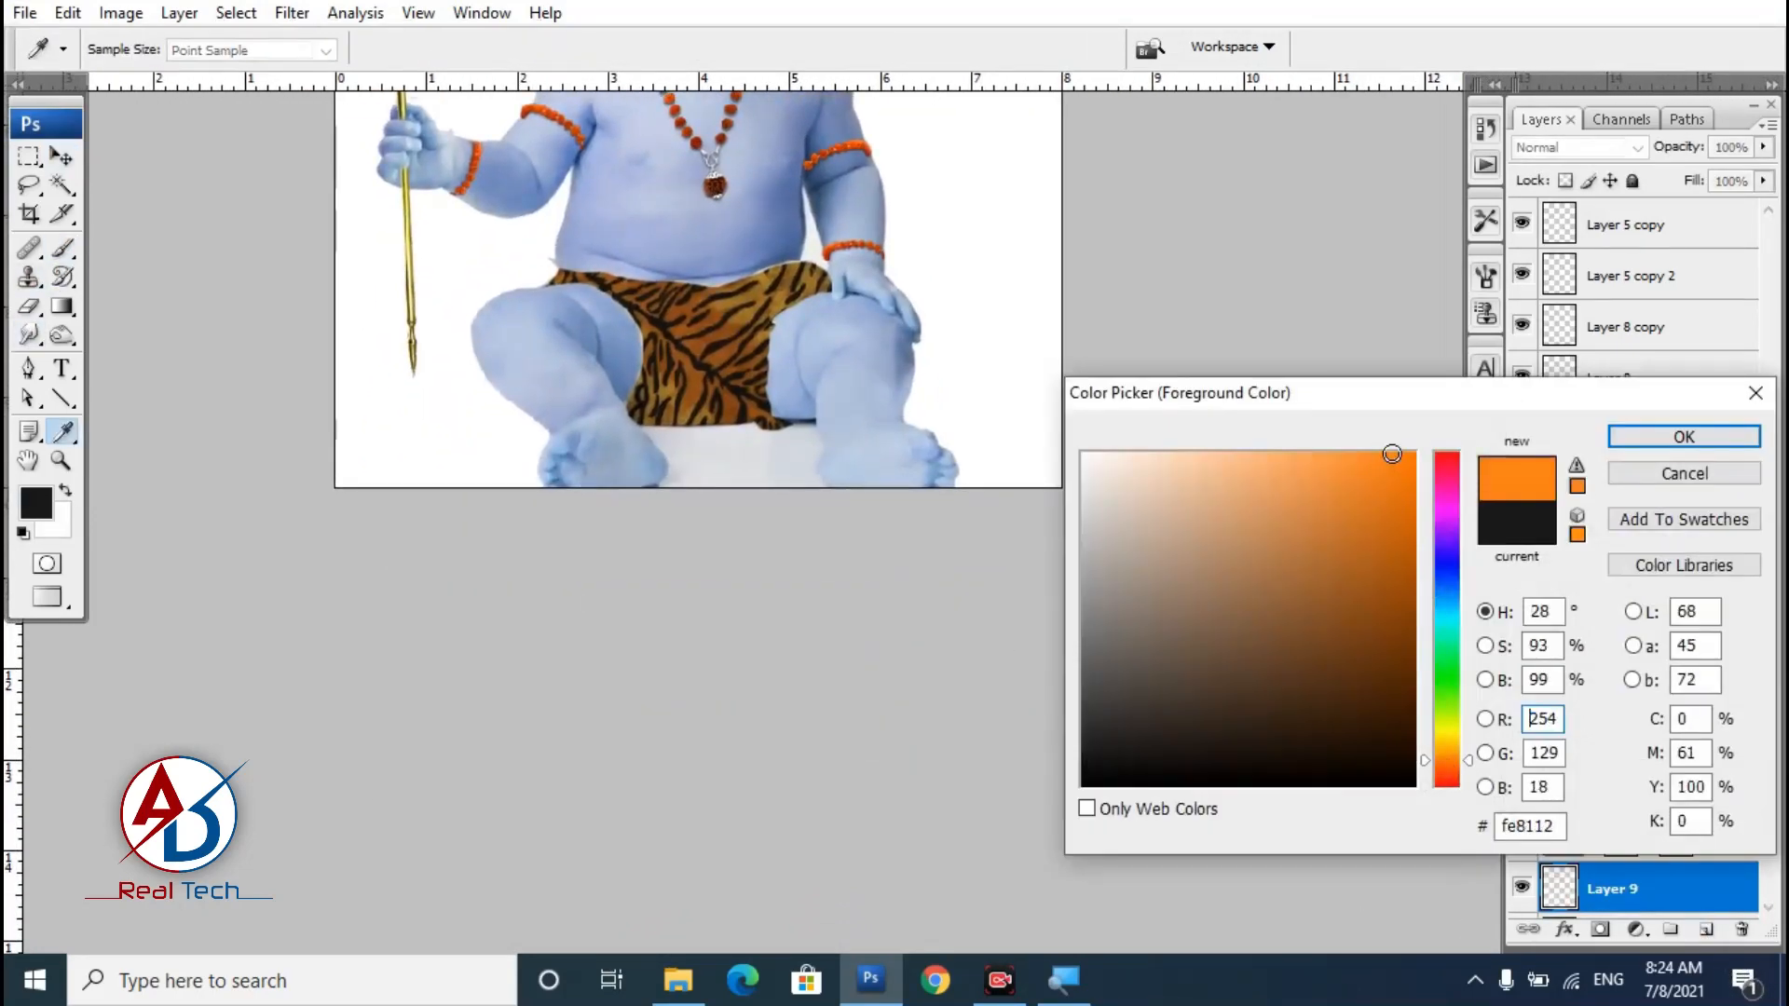
left_click(1668, 438)
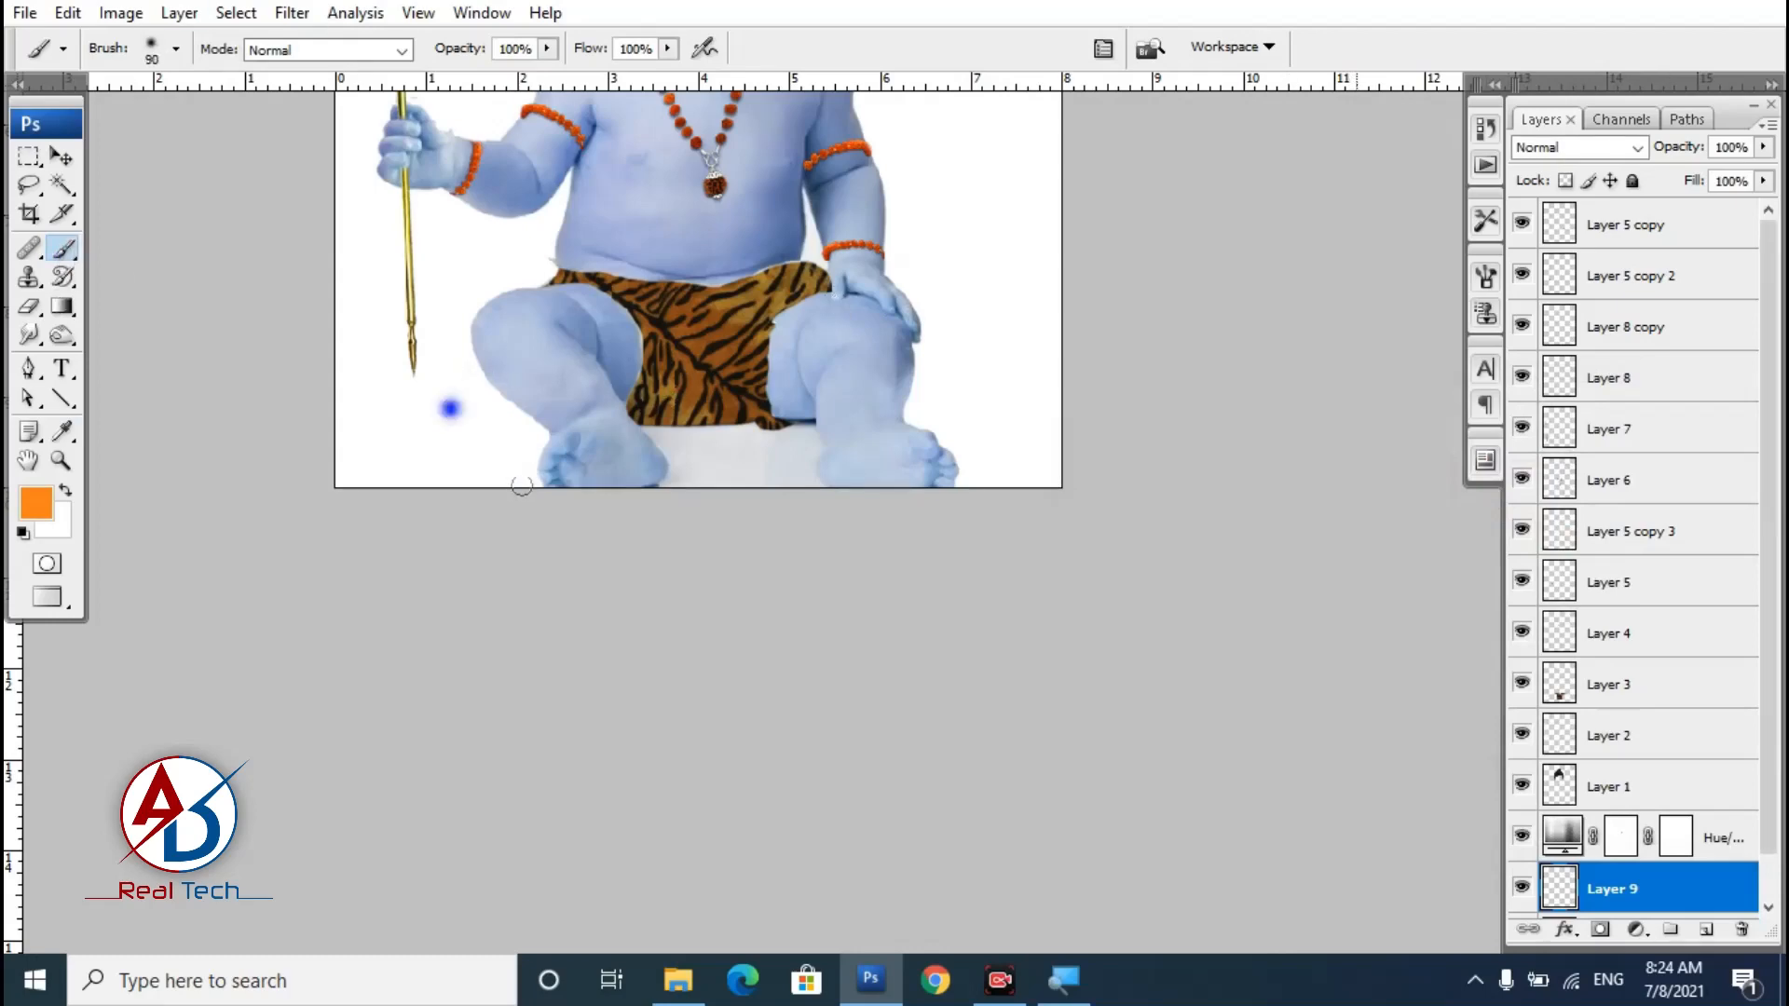
Move the new layer above the Hue/Saturation adjustment and paint one soft orange dot just below the trident's lower end.
scroll(1642, 817, "down", 1)
left_click_drag(1633, 853, 1616, 764)
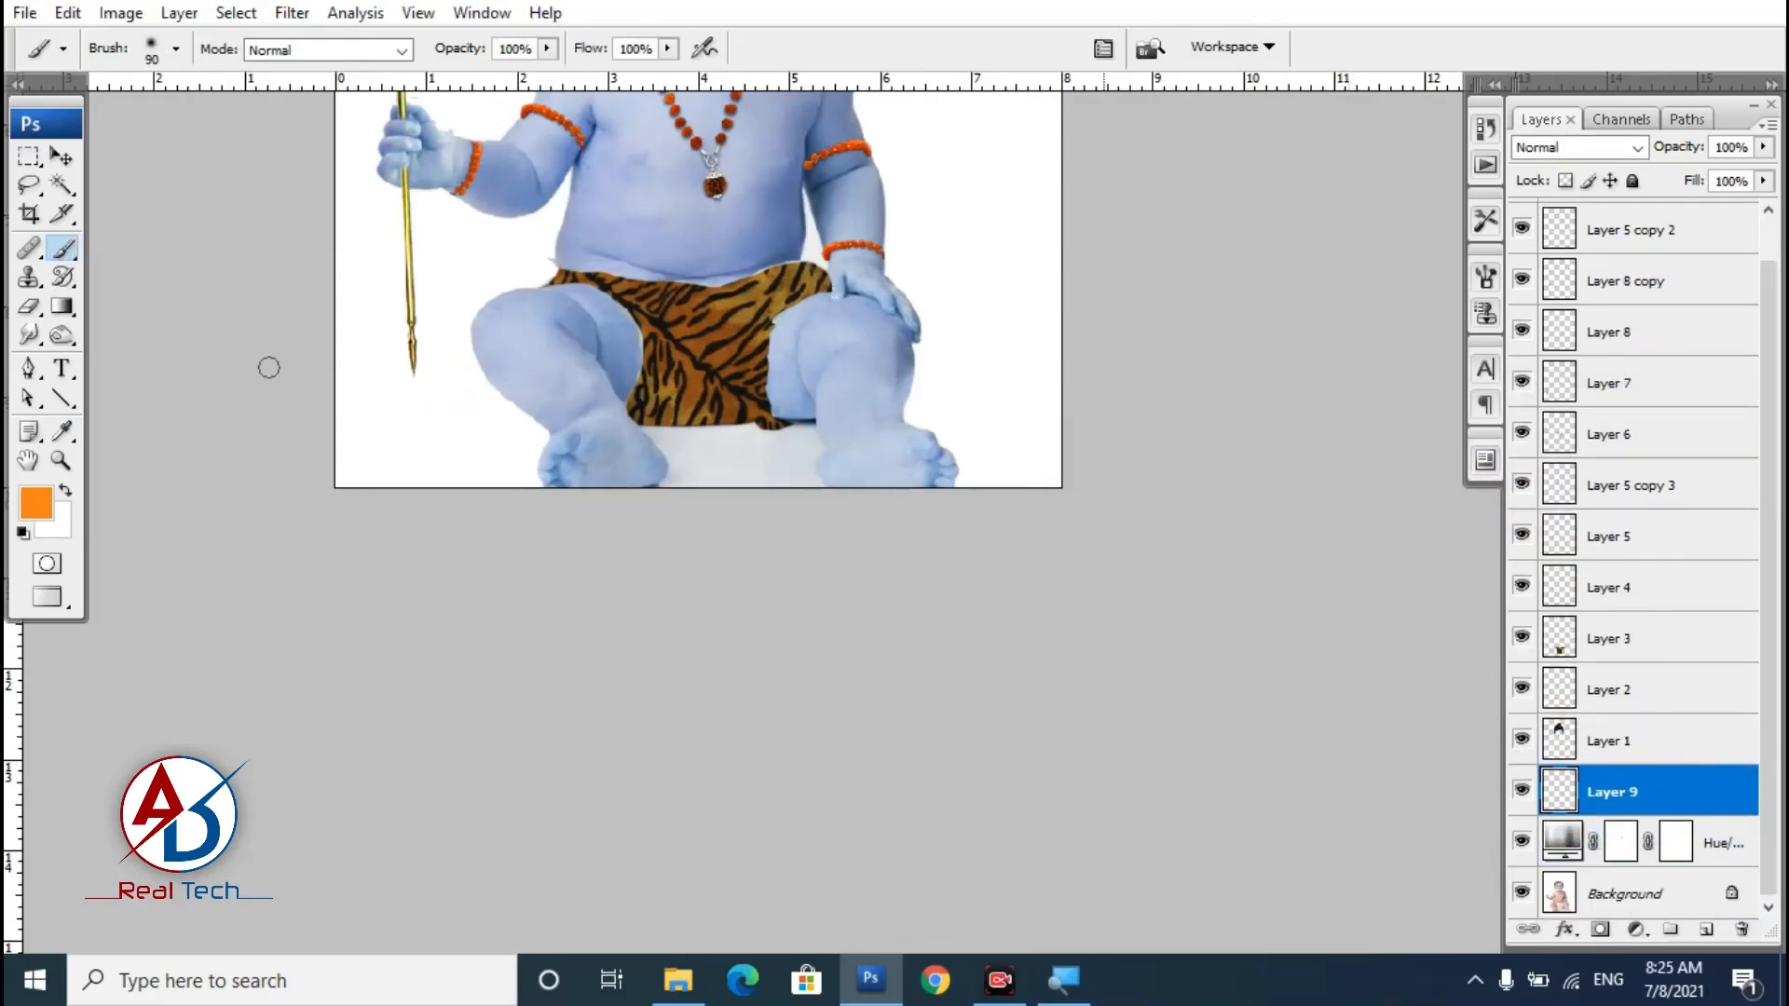
left_click(431, 408)
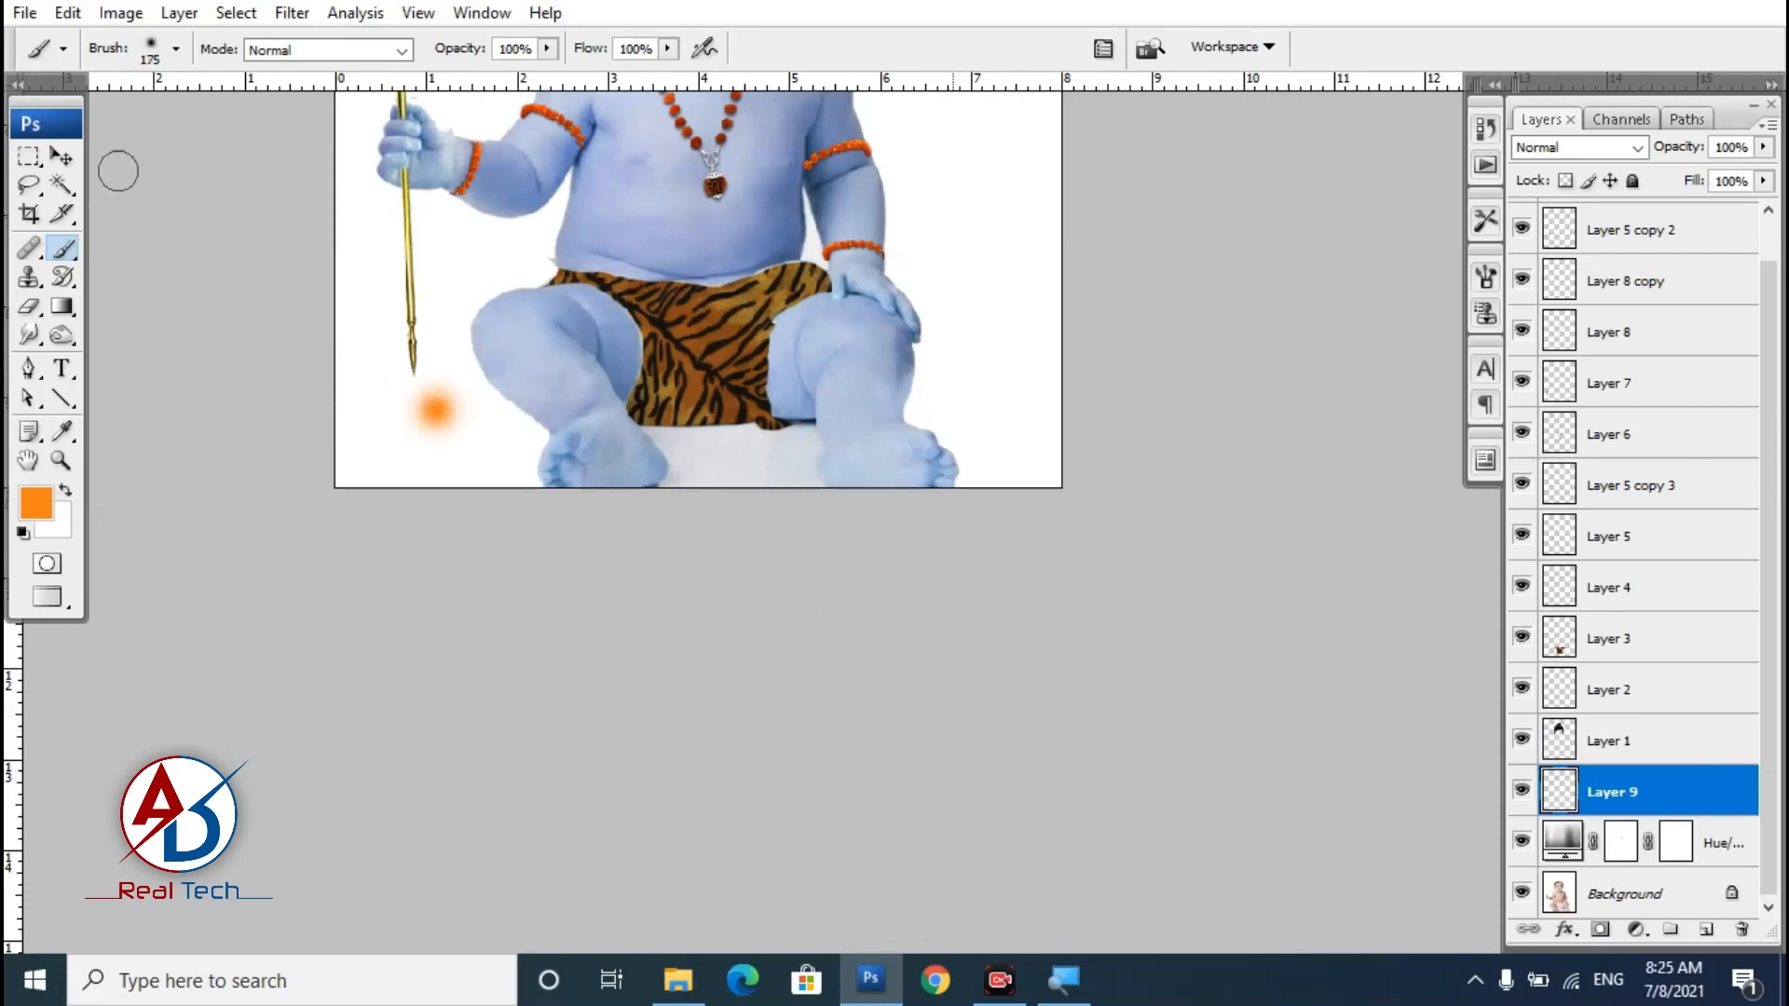
Move the orange dot onto the foot nearest the trident and place a duplicate of it on the other foot.
key("ctrl+t")
left_click_drag(458, 418, 634, 477)
key("Return")
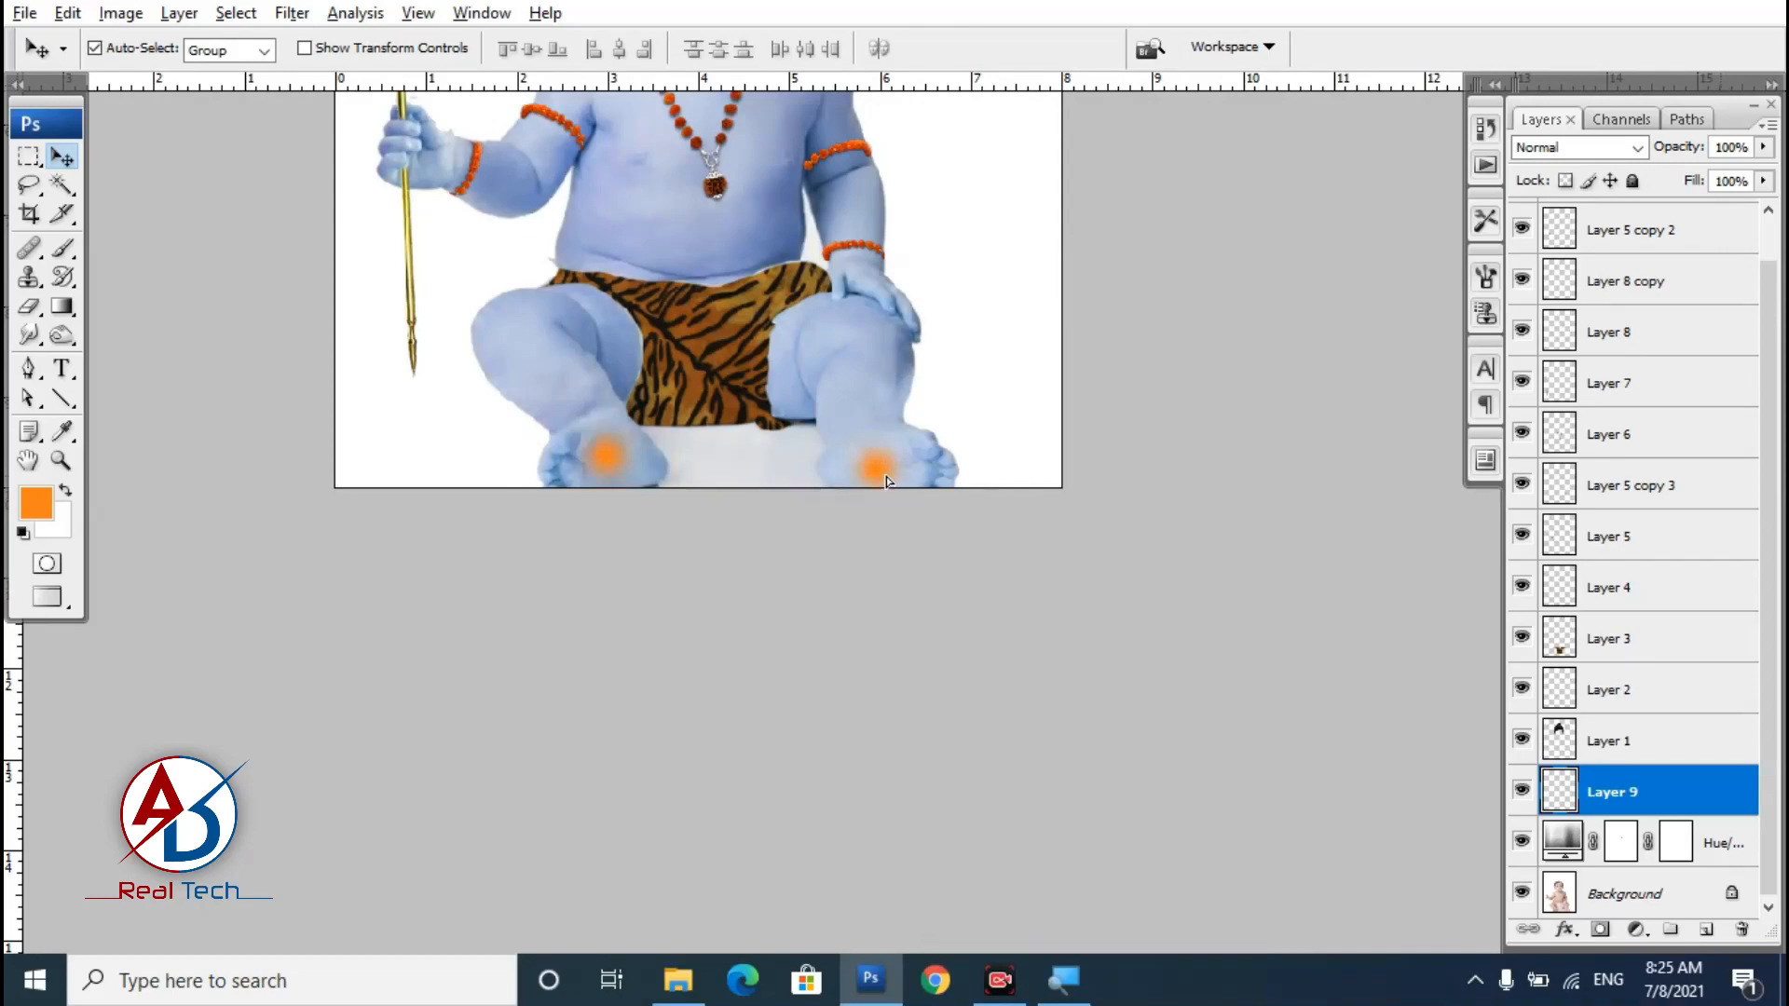
left_click_drag(886, 477, 887, 478)
scroll(888, 480, "down", 3)
scroll(1200, 424, "up", 2)
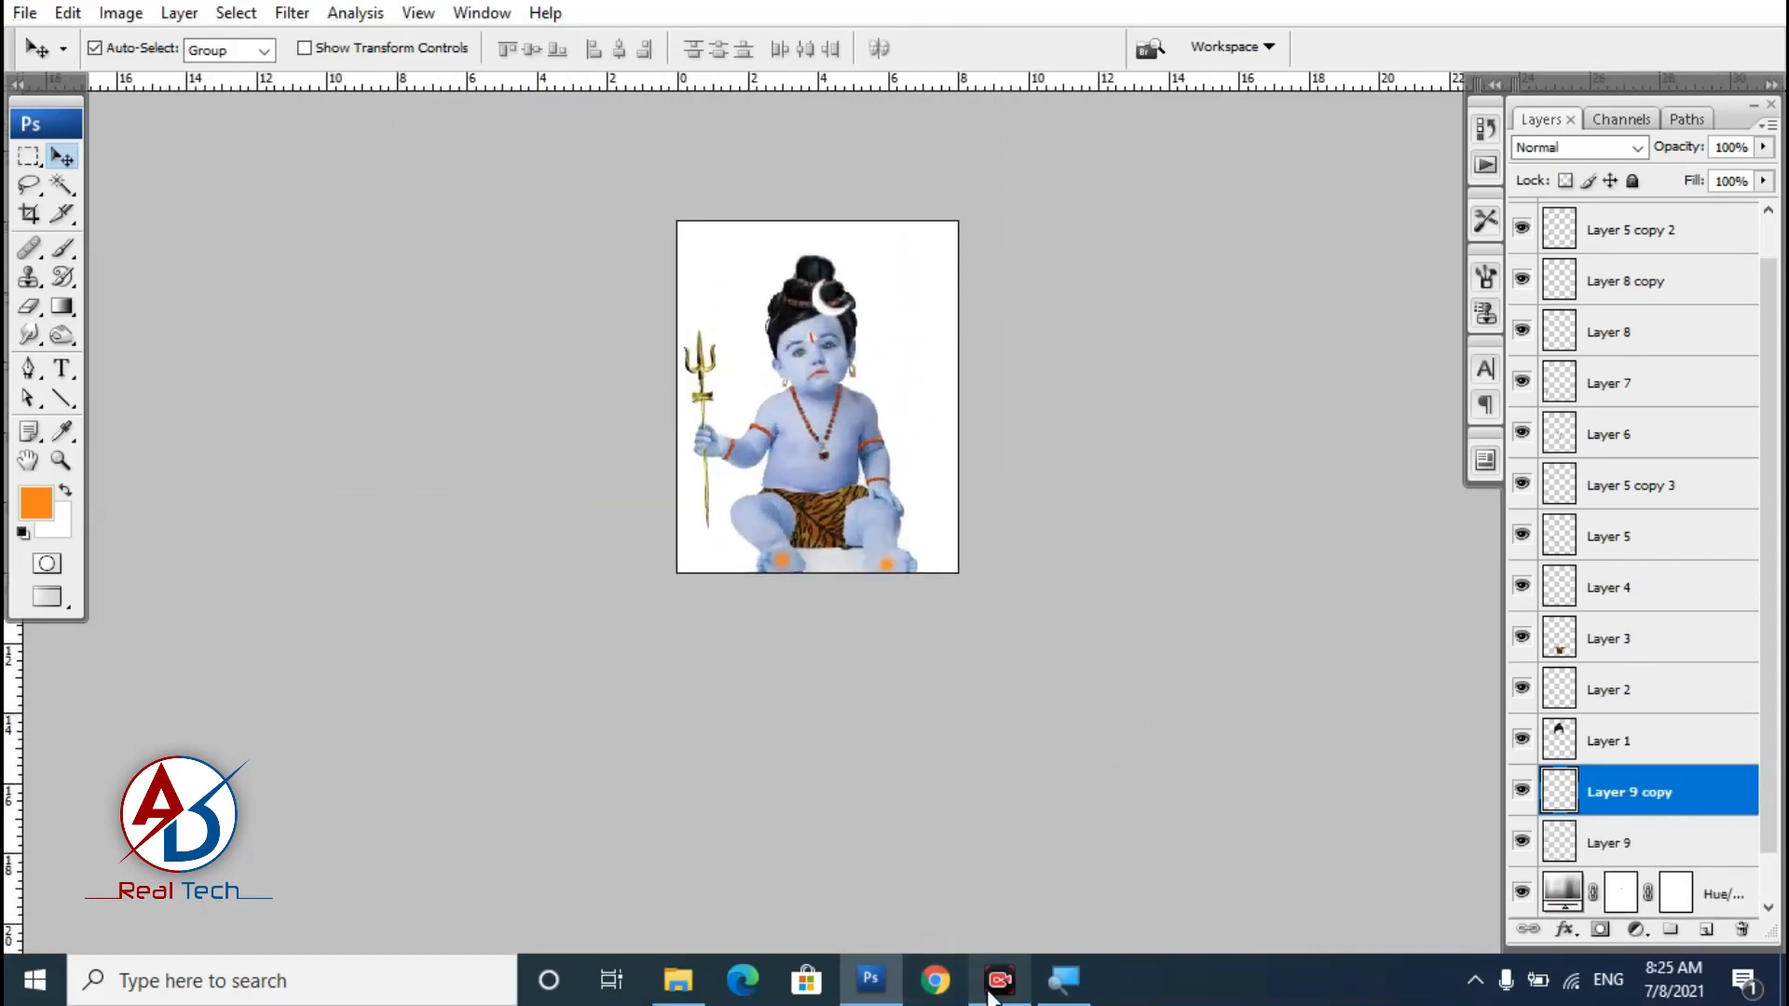